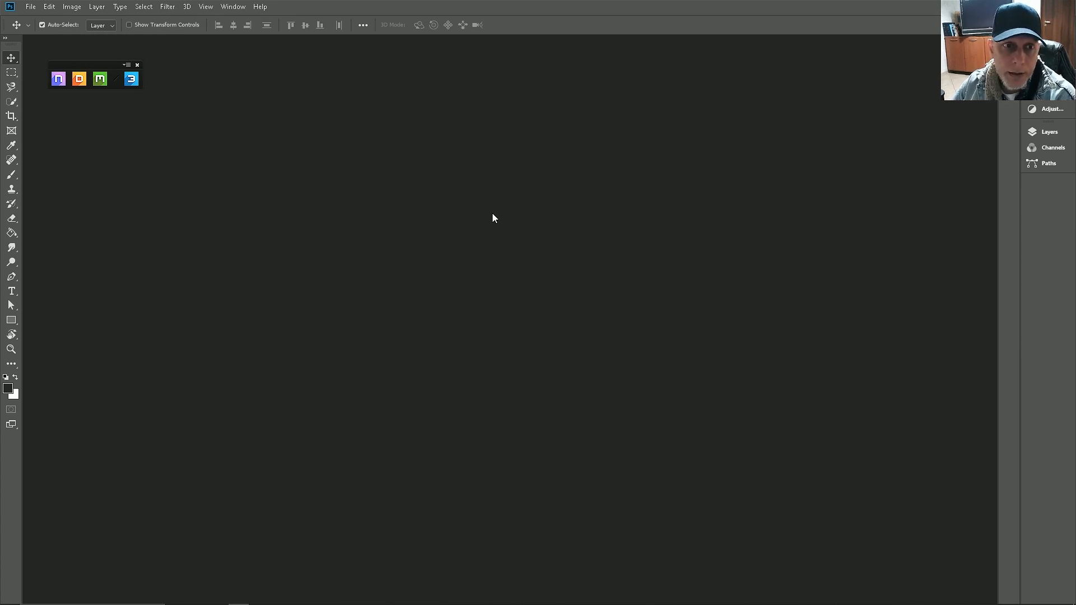
Step: Start nDo and launch the NDO Project Creator for a new normal map project
drag(76, 62, 163, 110)
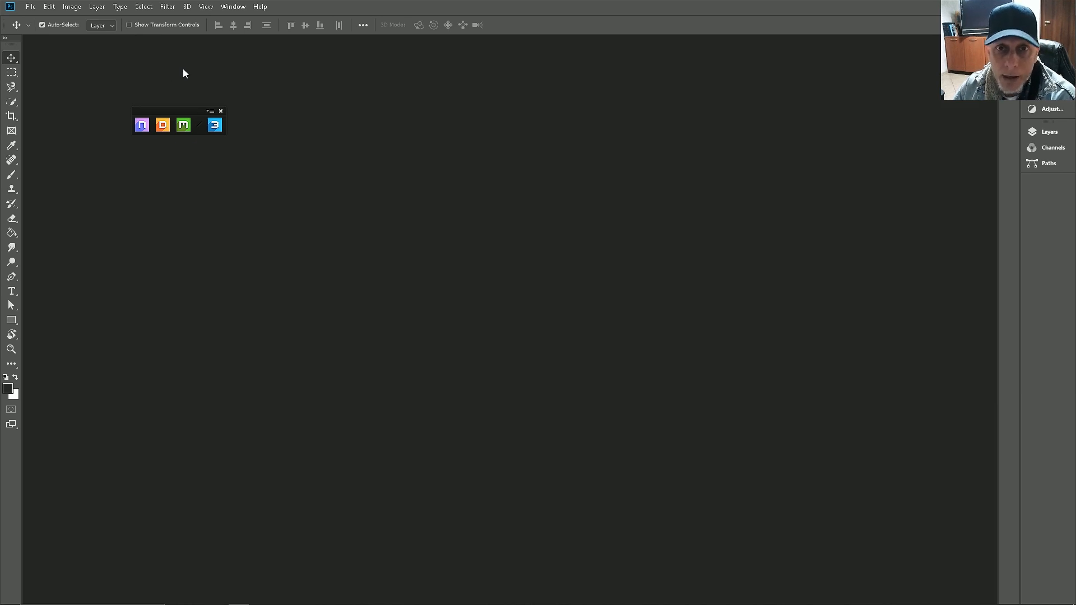
drag(187, 109, 115, 72)
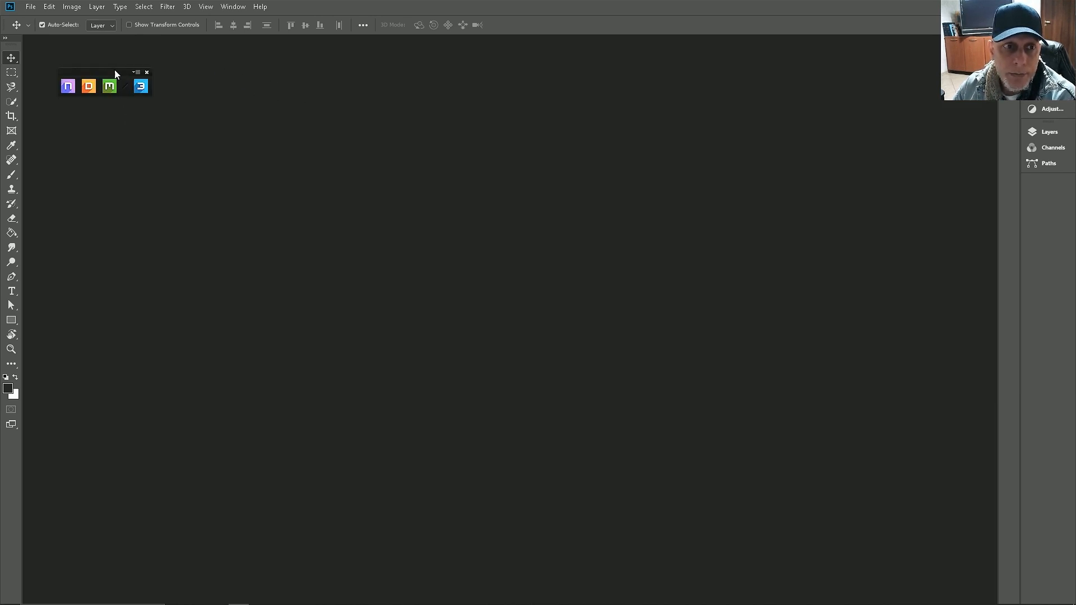
click(65, 90)
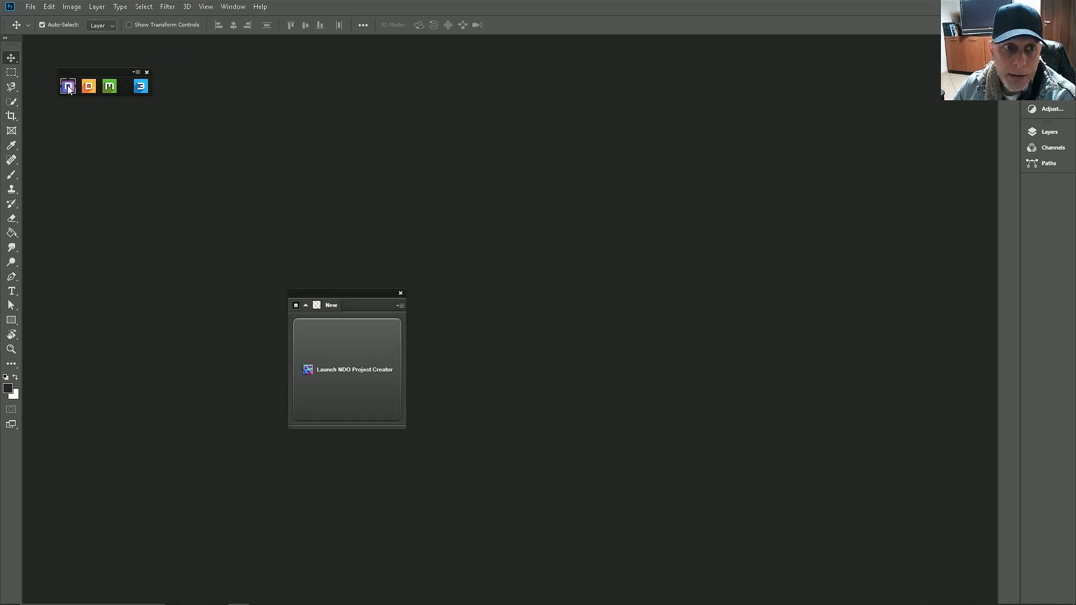
click(381, 370)
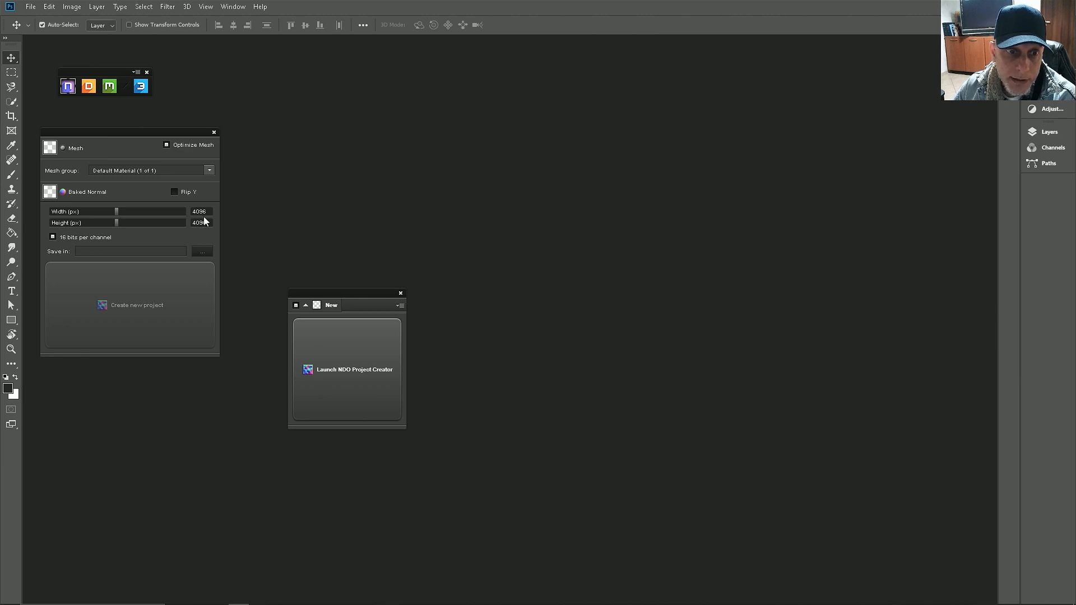
drag(193, 223, 208, 224)
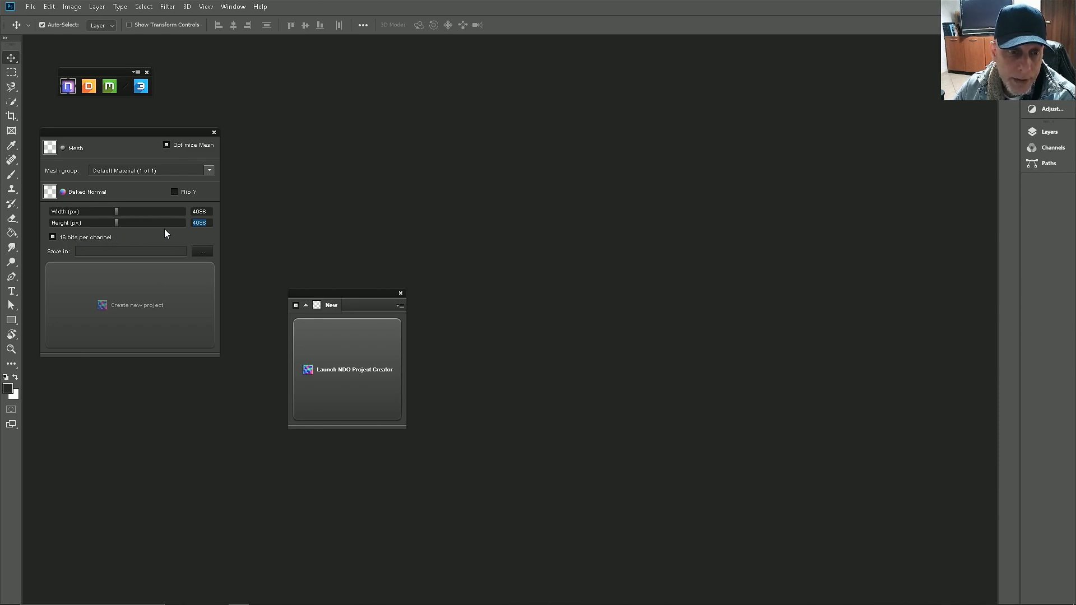
Step: Create the project with a new Desktop folder named DecalSet as its save location
click(200, 253)
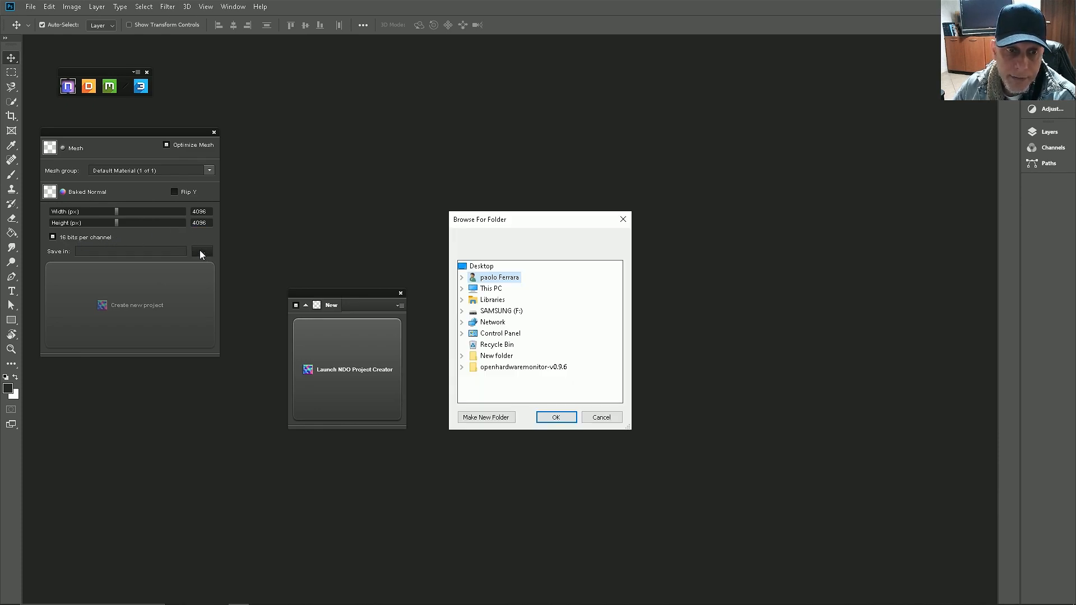
click(481, 267)
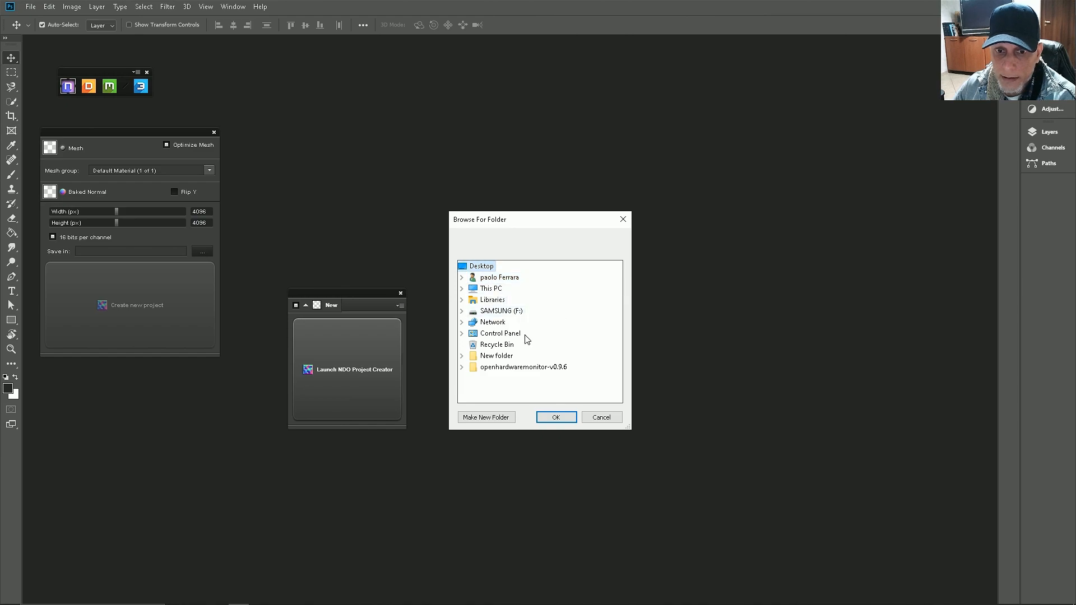
click(496, 418)
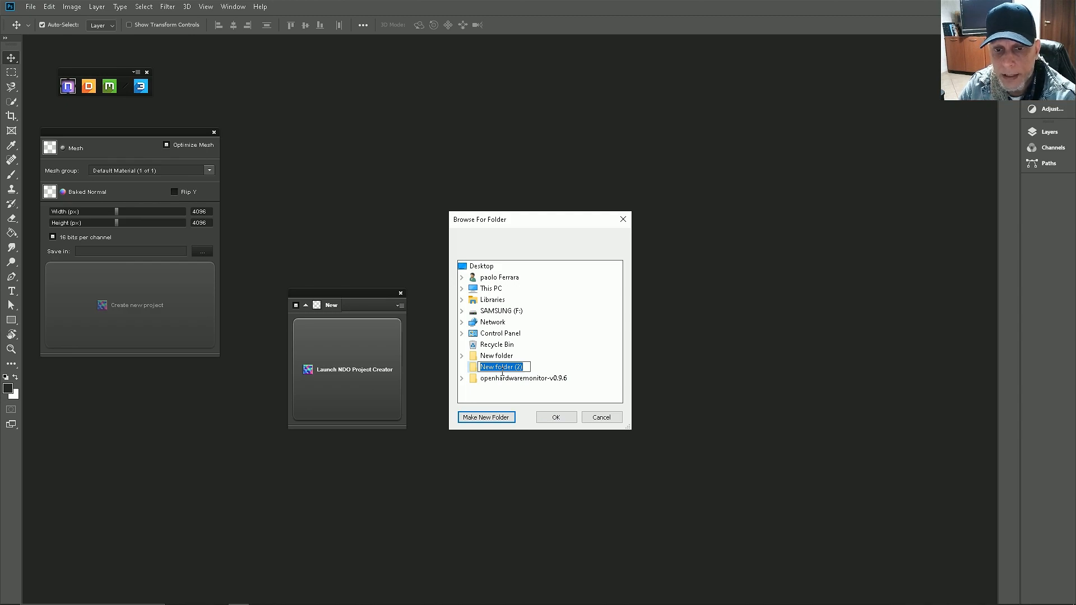
text(Decals)
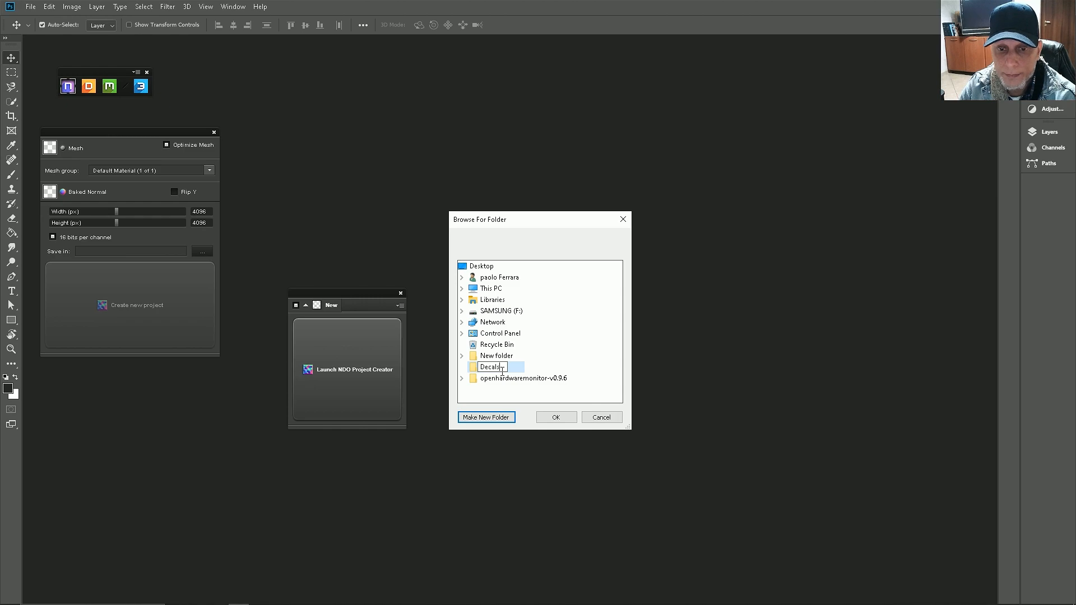
key(BackSpace)
text(Set)
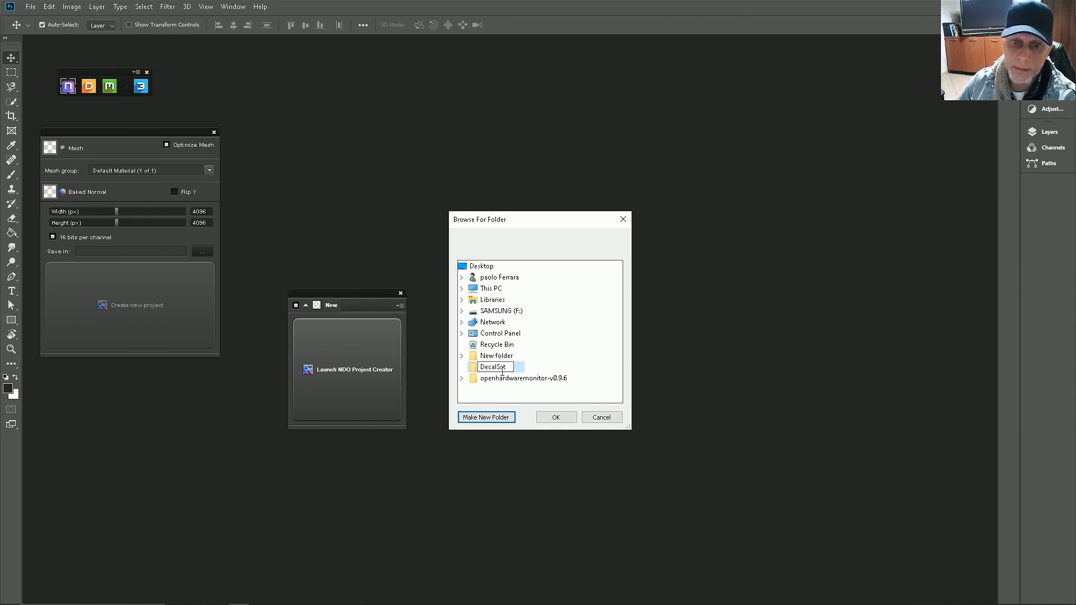
click(566, 421)
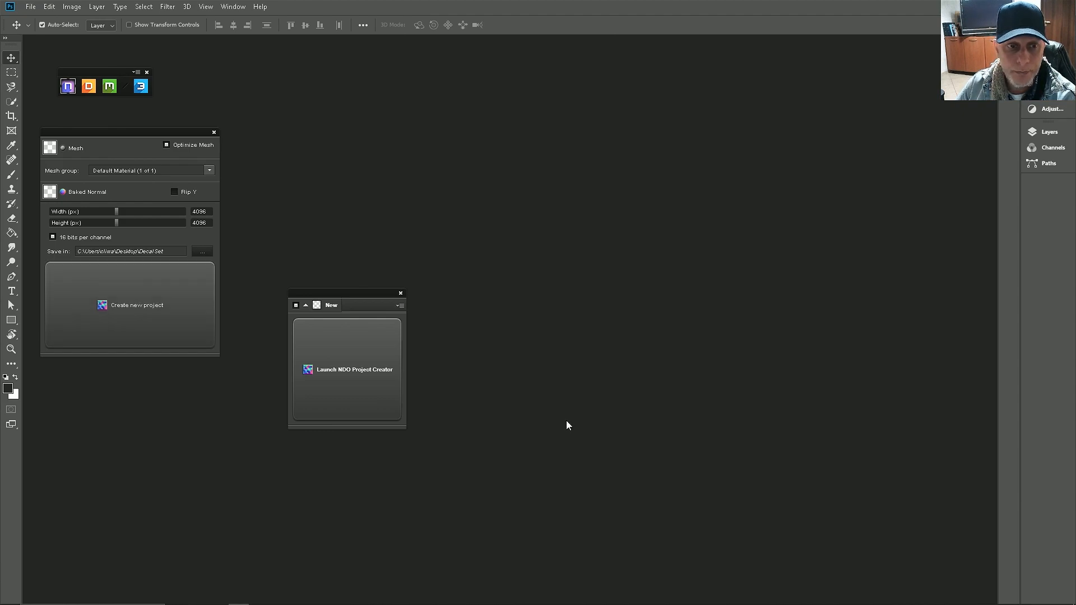
click(146, 309)
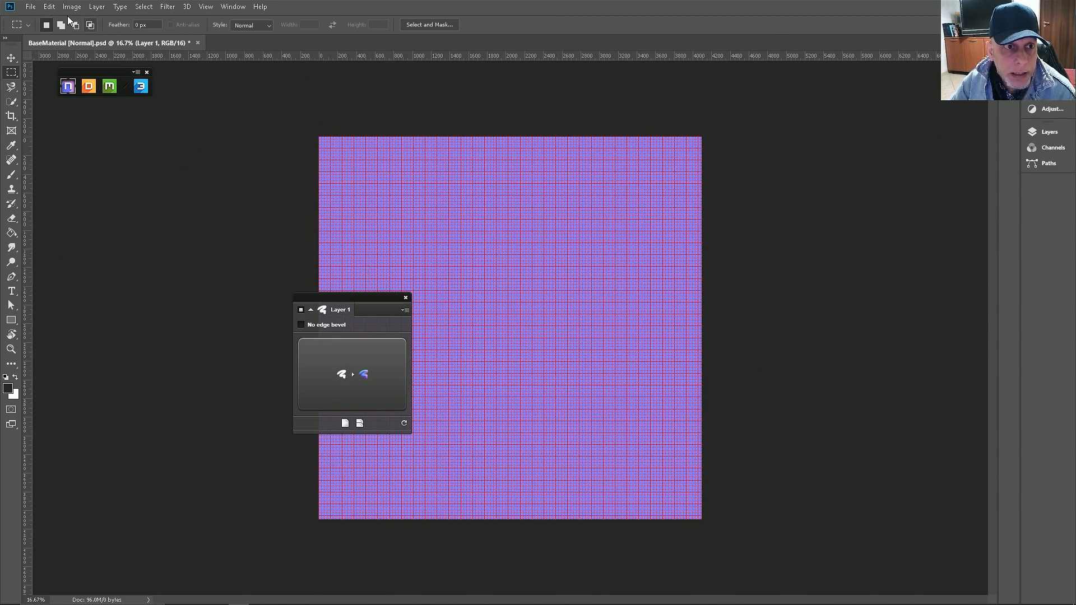
Step: Set the document grid to a gridline every 512 pixels with 1 subdivision
click(49, 7)
mouse_move(124, 463)
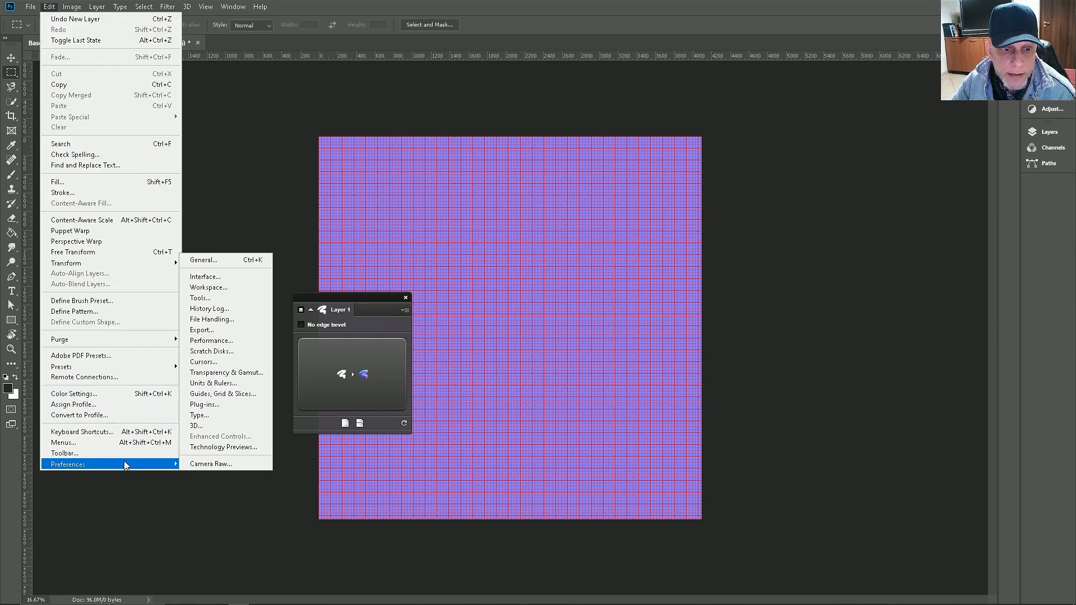
click(205, 393)
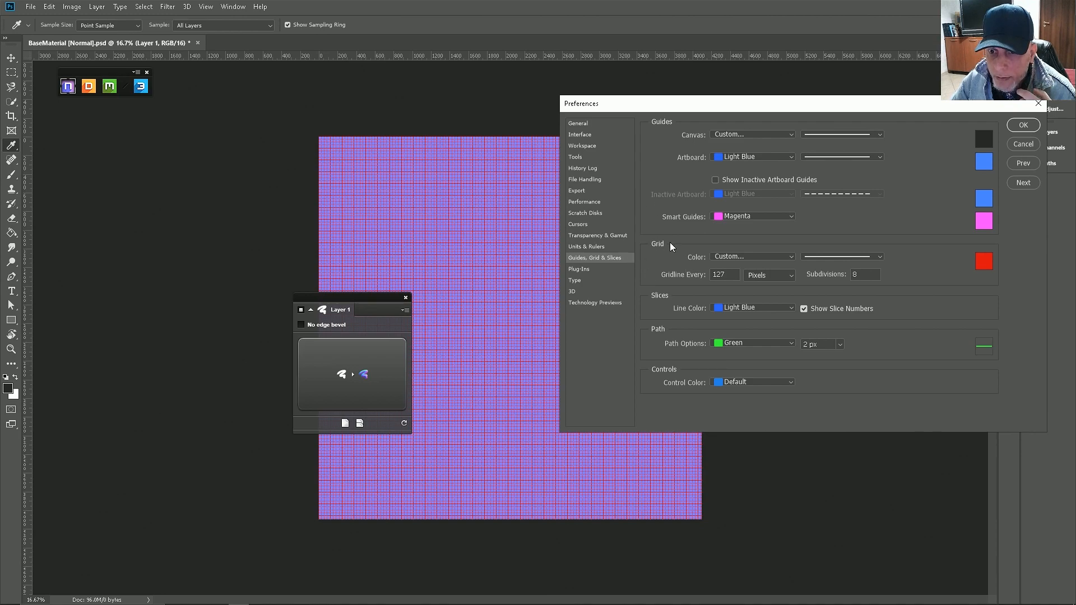
double_click(856, 274)
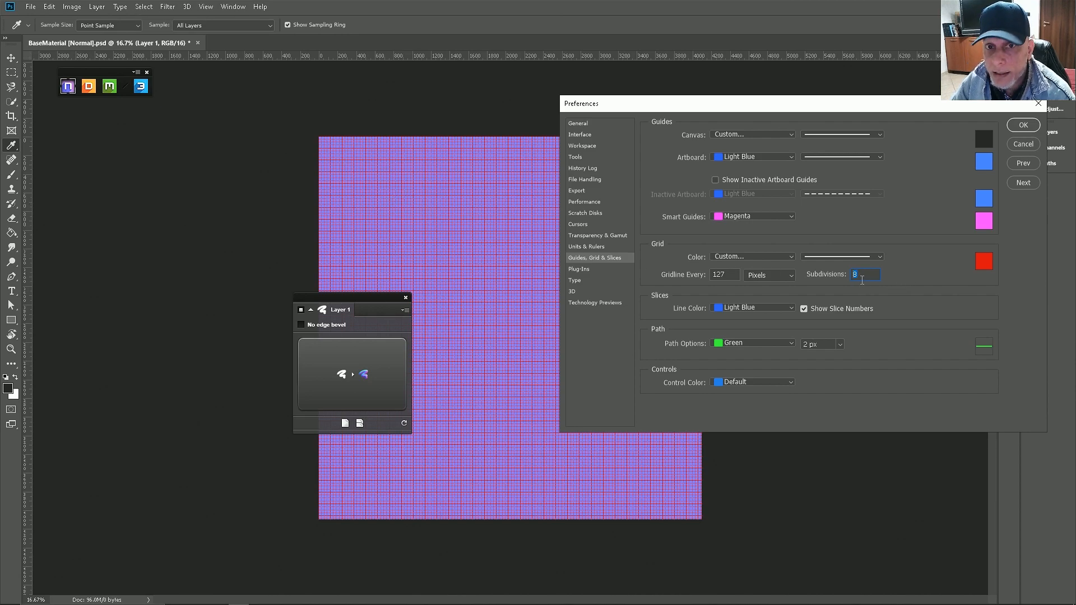
text(1)
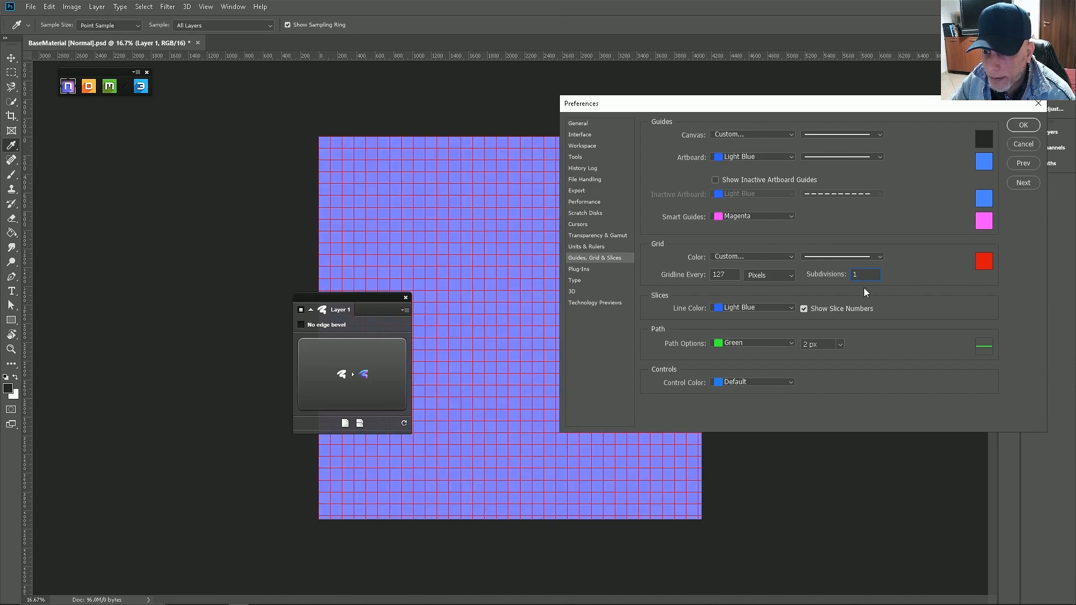
click(729, 275)
double_click(728, 276)
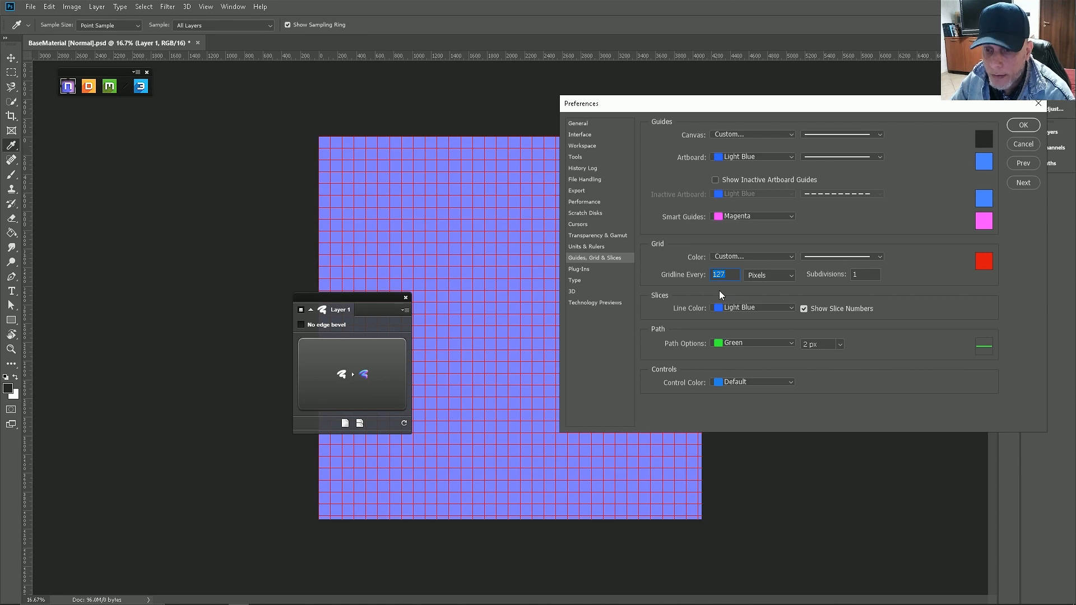
text(512)
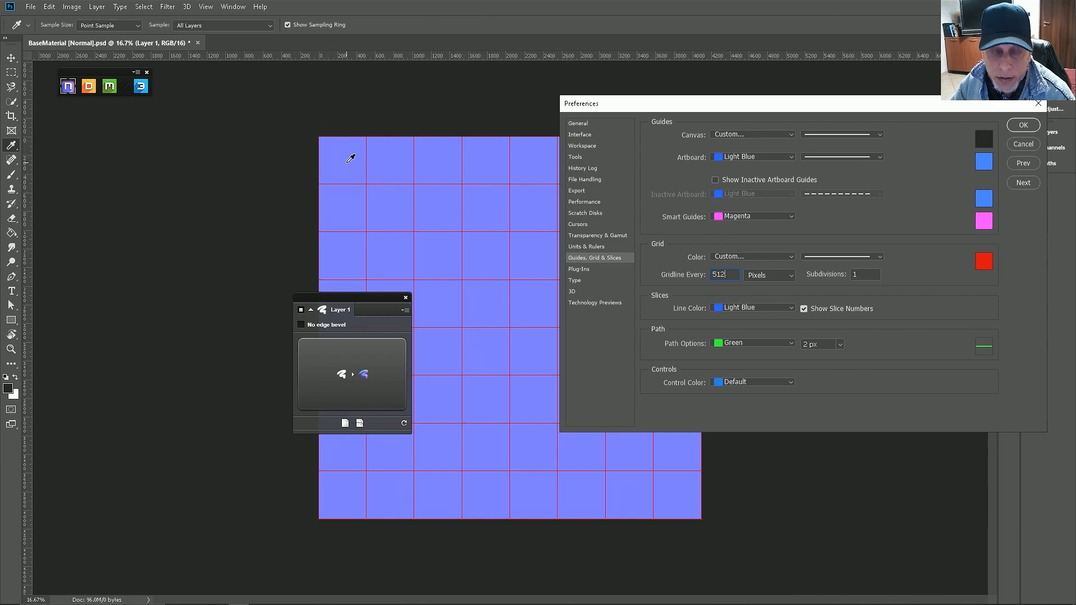
click(1022, 126)
Step: Fit the canvas to the window and move the nDo Layer 1 panel clear of it, just below the Quixel launcher
key(m)
key(ctrl+0)
drag(382, 295, 152, 114)
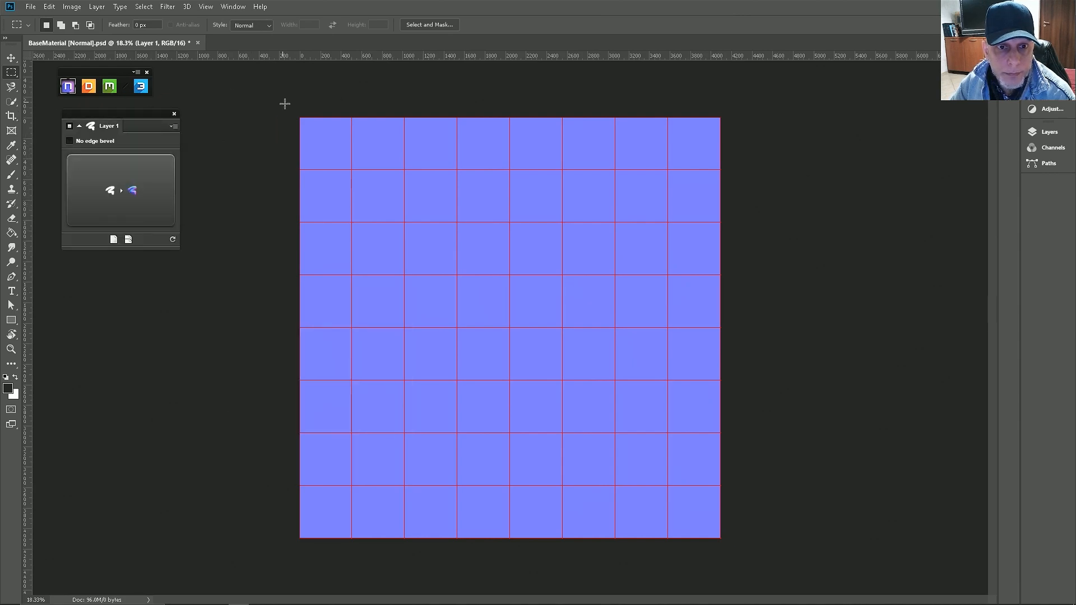
Step: Try marquee selections on the grid: a single cell shifted one cell sideways, and the canvas's upper-left block of two by two cells
drag(300, 118, 351, 169)
drag(324, 134, 387, 134)
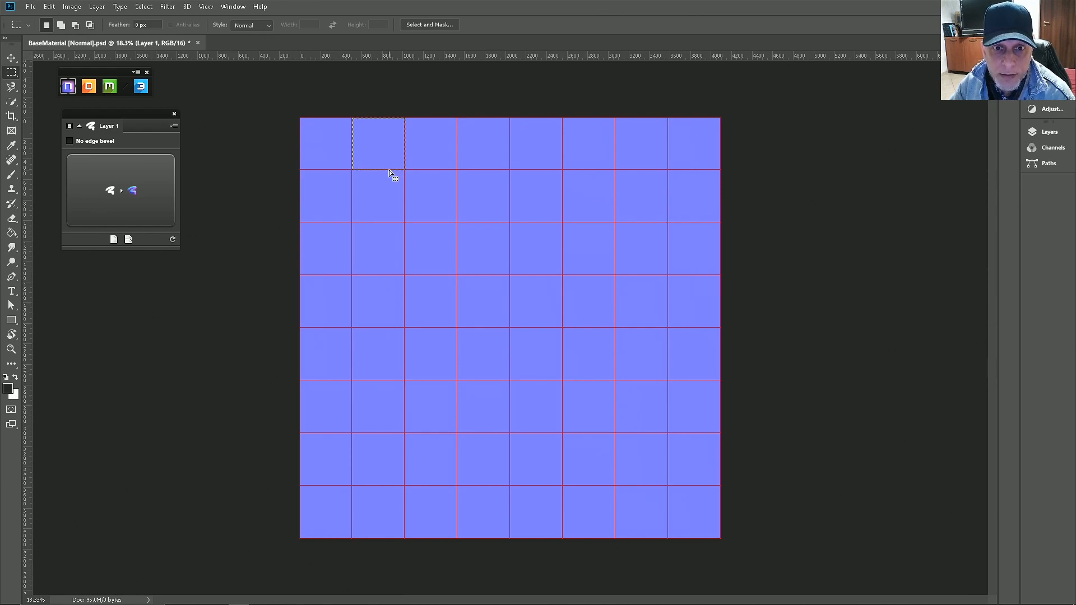
drag(299, 118, 405, 223)
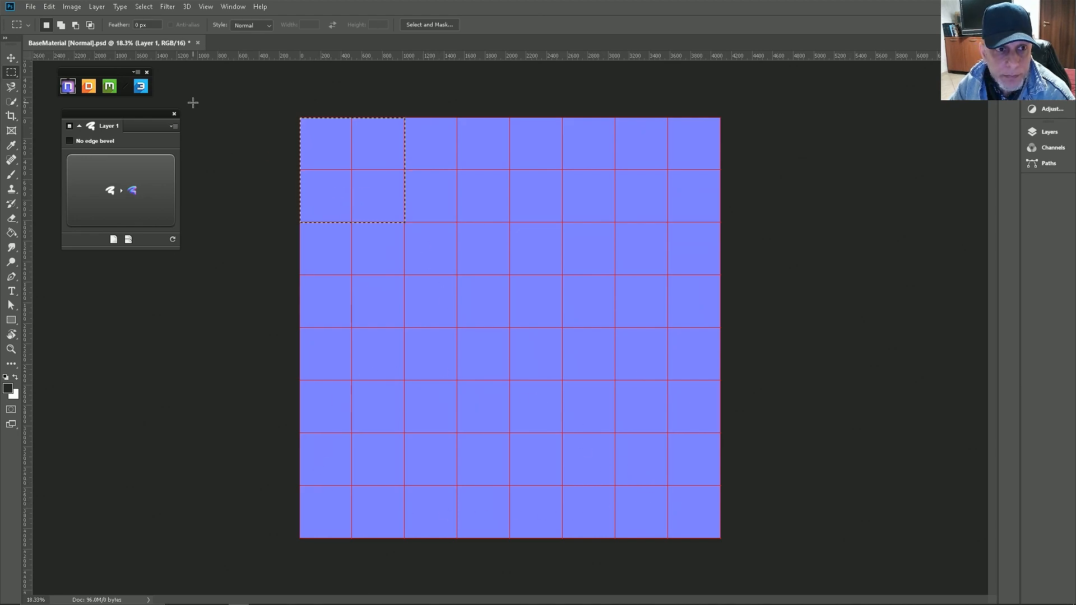
key(ctrl+minus)
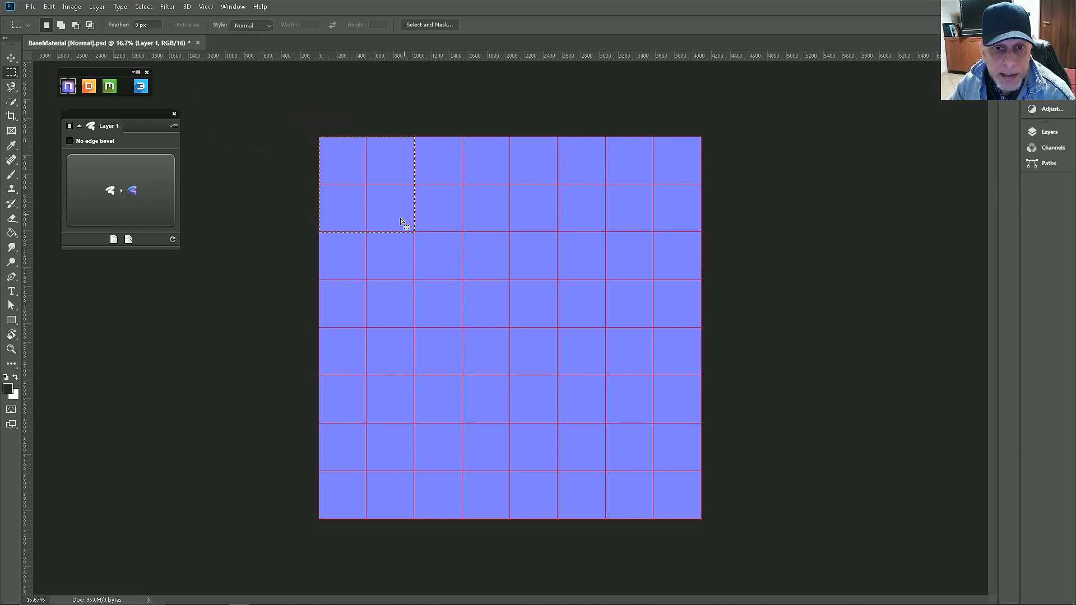
click(30, 7)
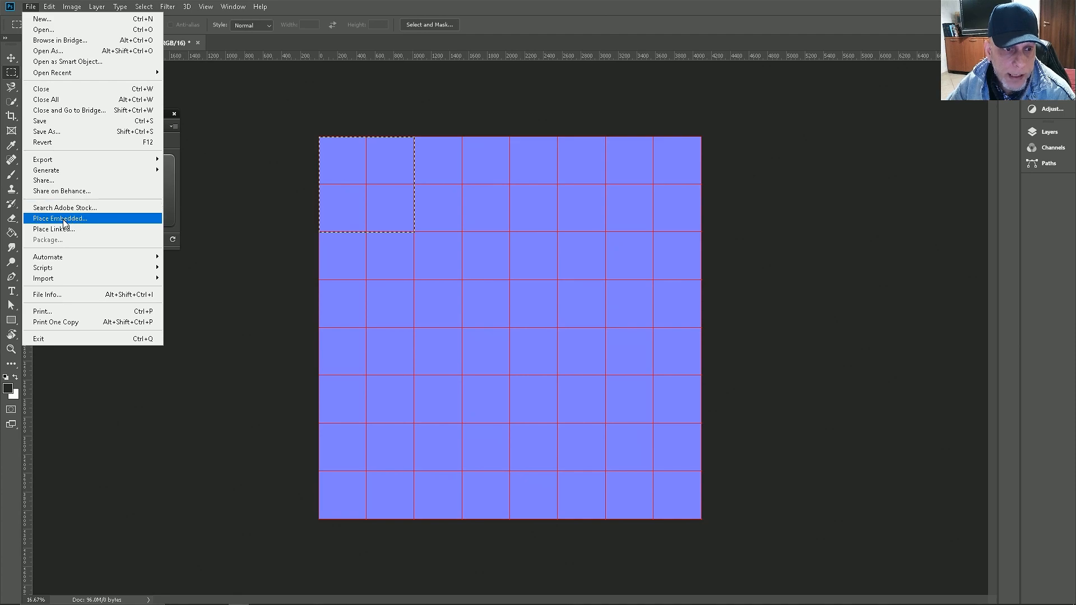
click(64, 221)
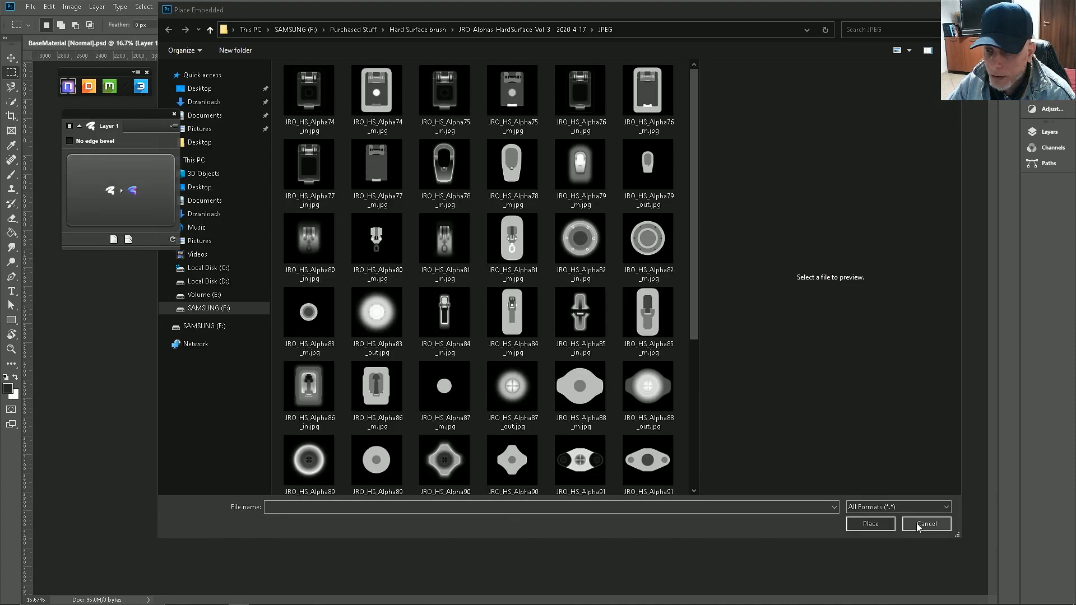
click(915, 528)
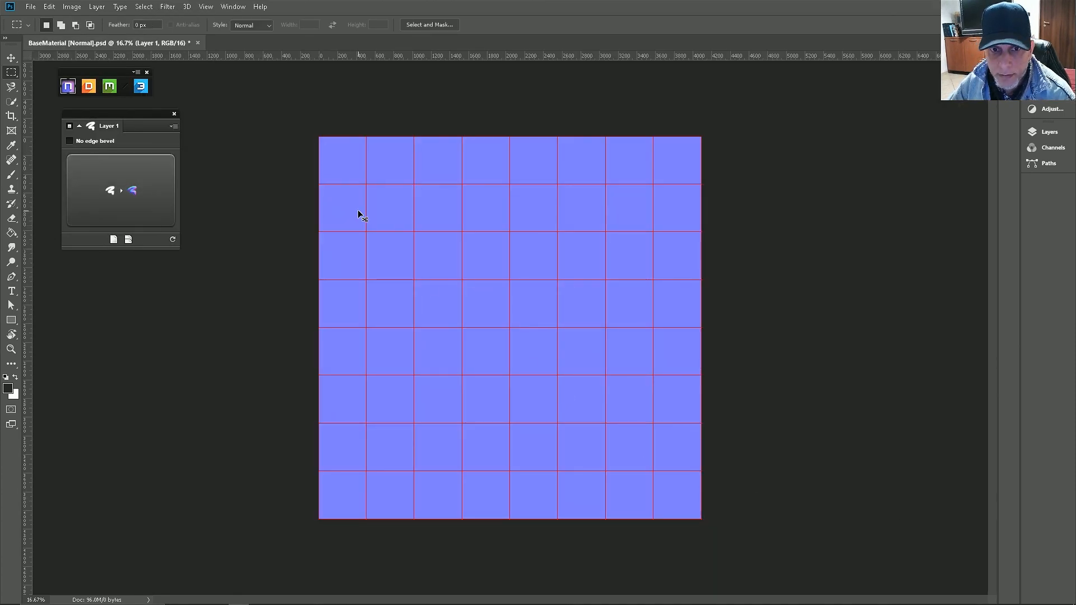
Step: Place JRO_HS_Alpha78_in.jpg from the JPEG alpha folder as an embedded image in the normal map document
click(30, 7)
click(85, 219)
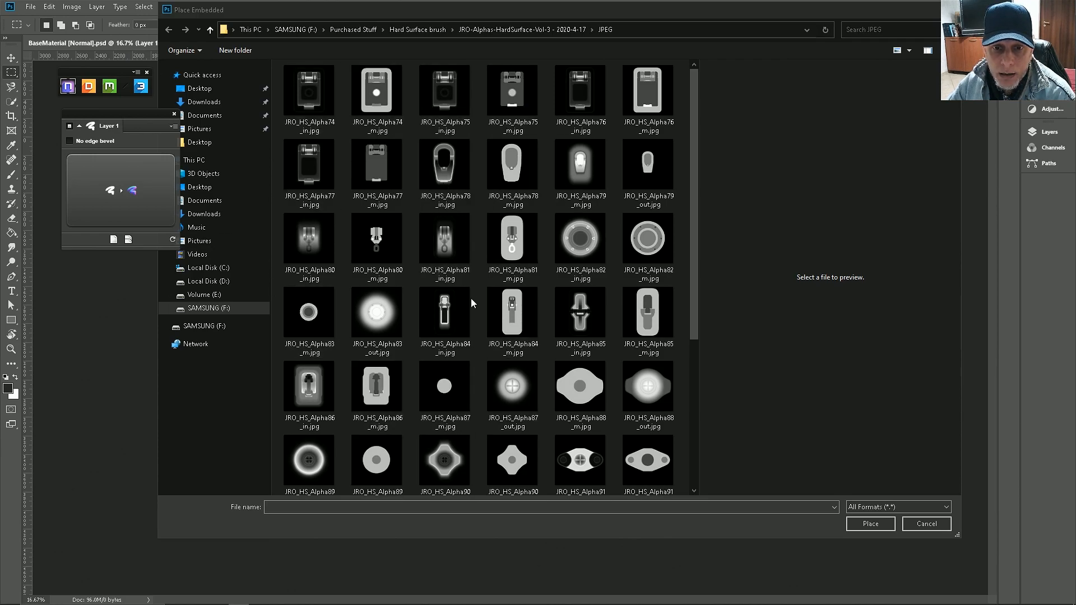
click(450, 174)
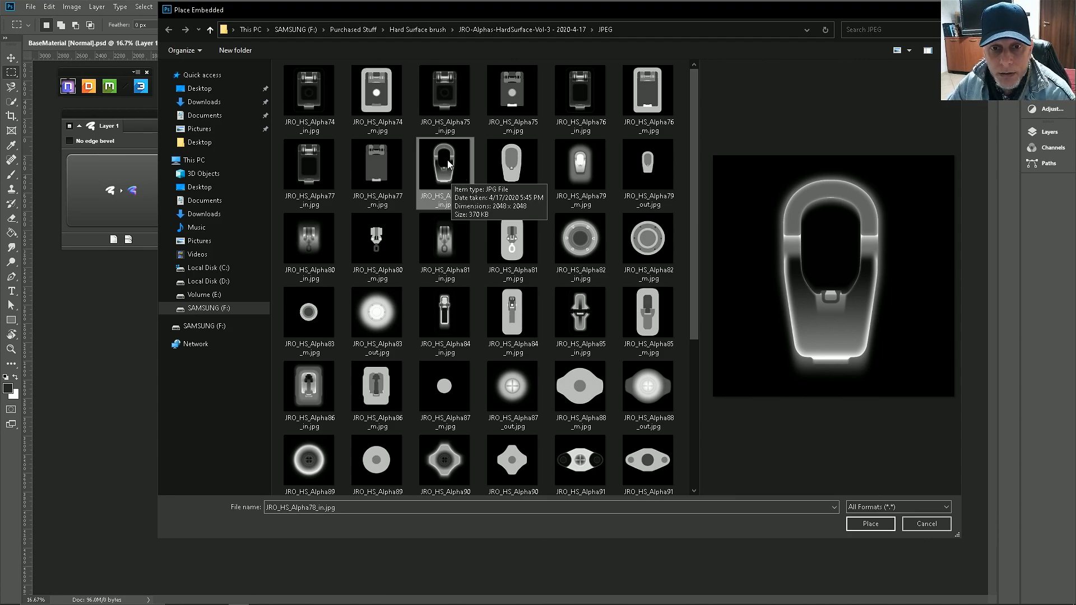
click(871, 526)
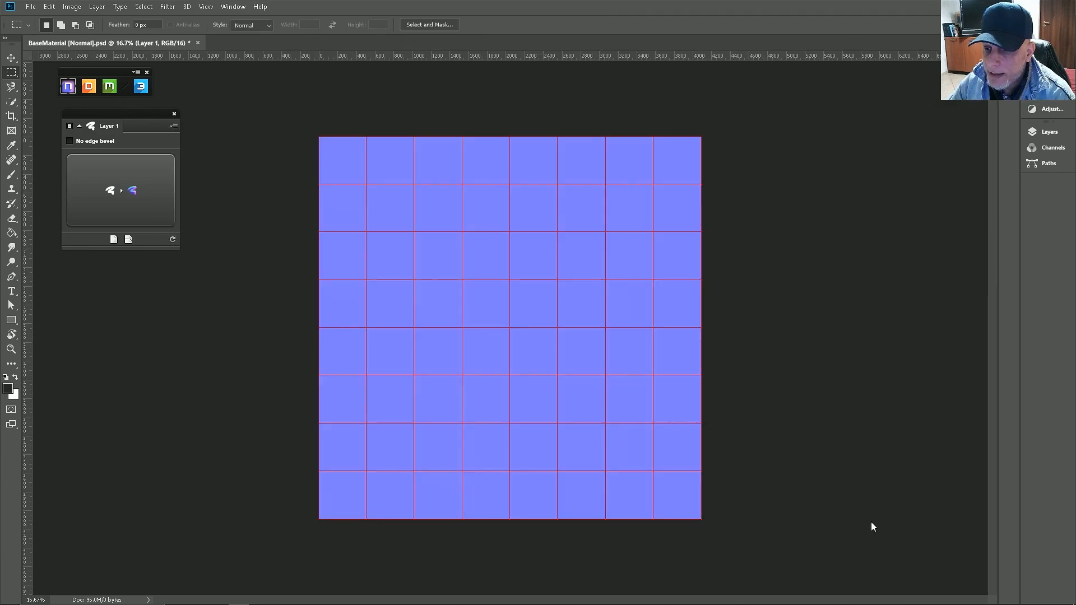
Step: Fit the placed alpha into the canvas's upper-left two-by-two cell block at 50% scale, and save the document
drag(566, 302, 460, 205)
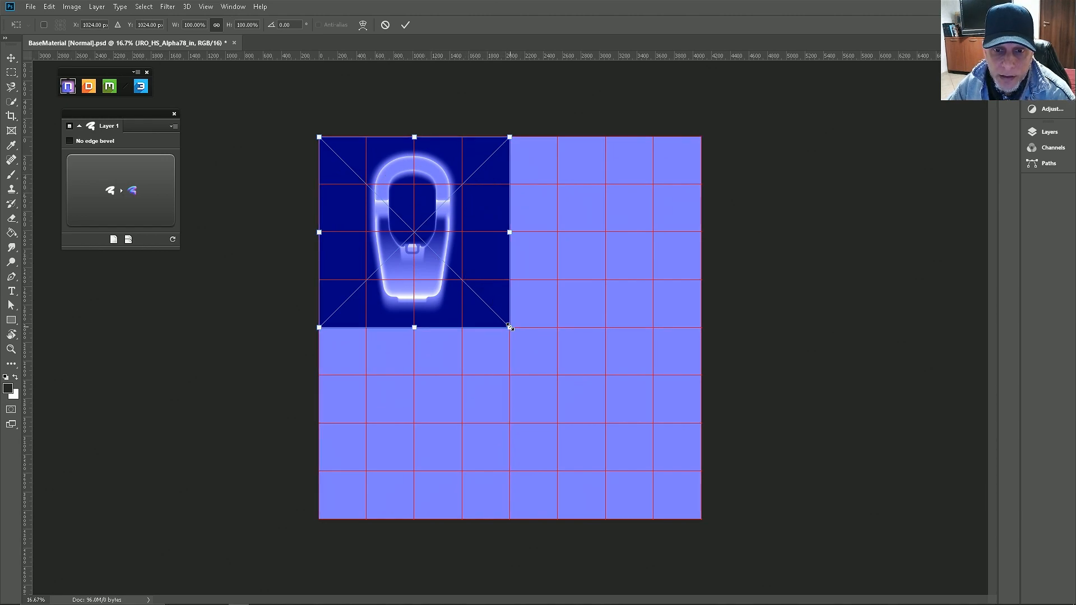
drag(509, 328, 414, 232)
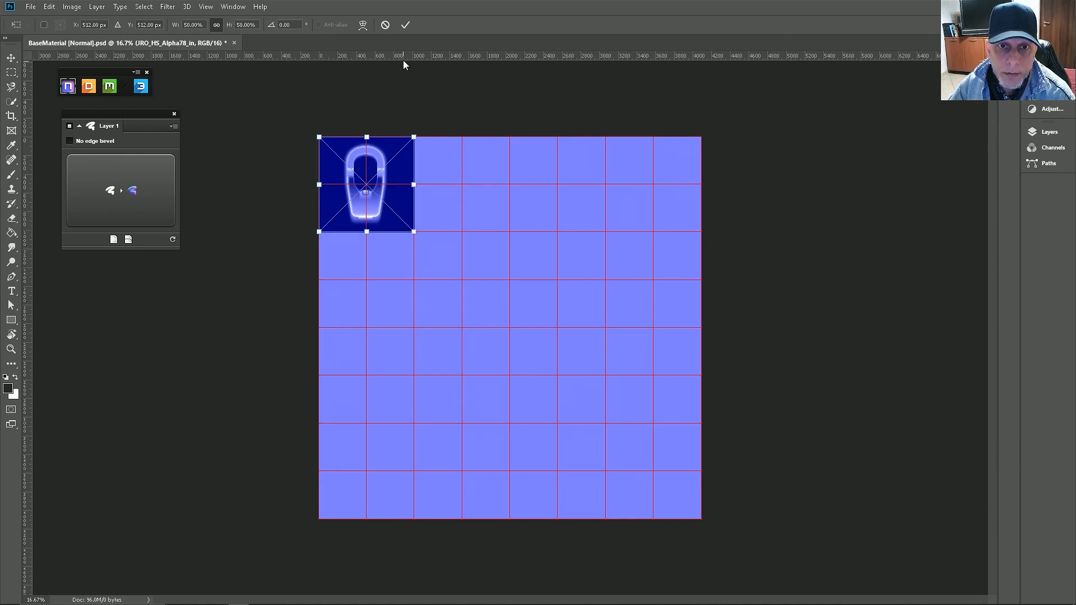
click(406, 25)
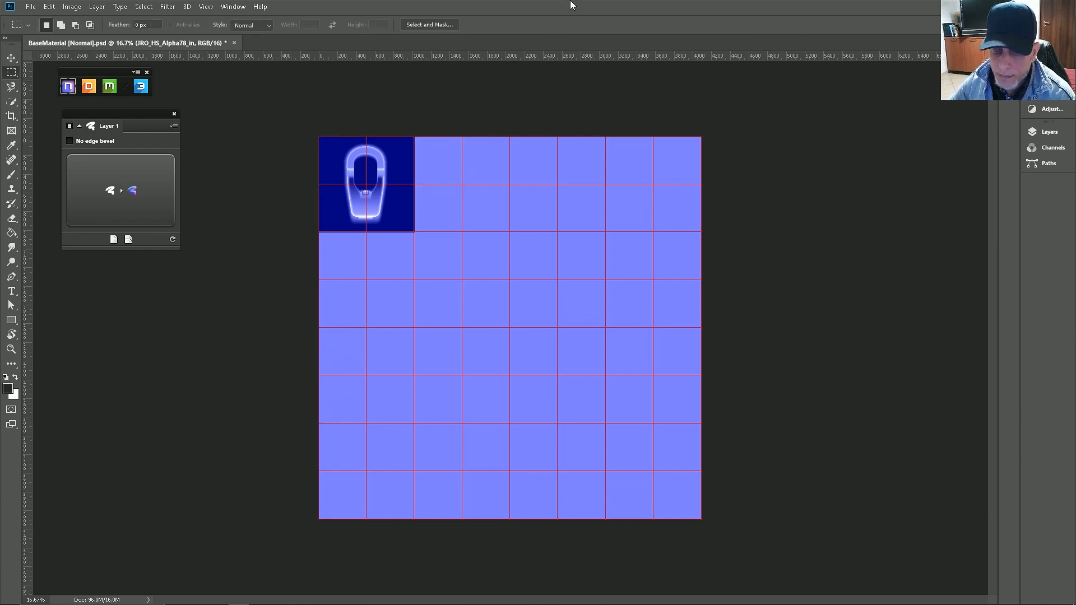
key(ctrl+s)
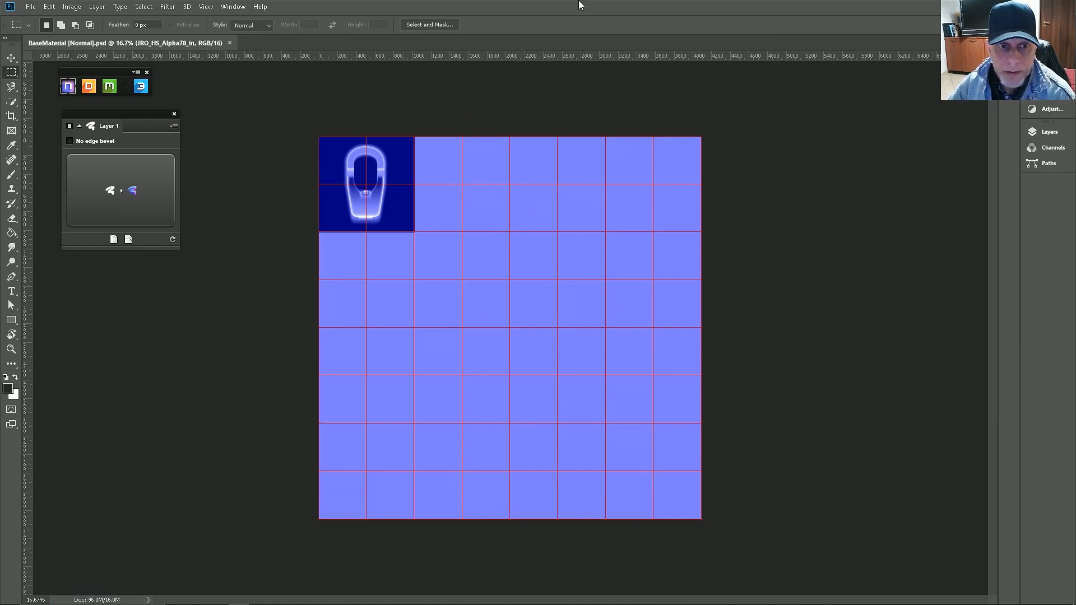
Step: Duplicate the JRO_HS_Alpha78_in smart object layer twice
click(1050, 134)
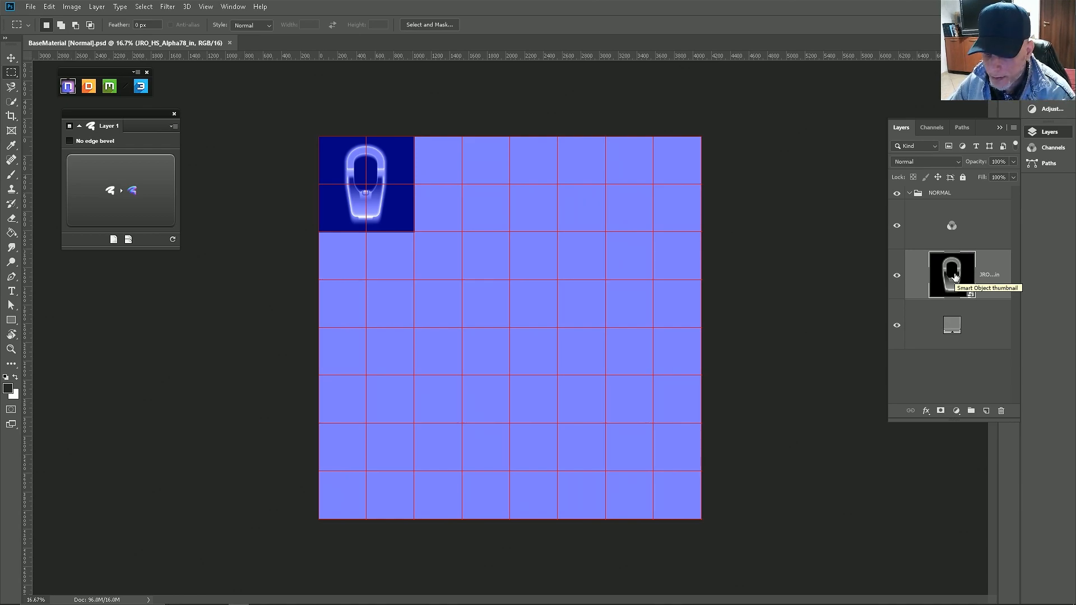
drag(956, 276, 956, 278)
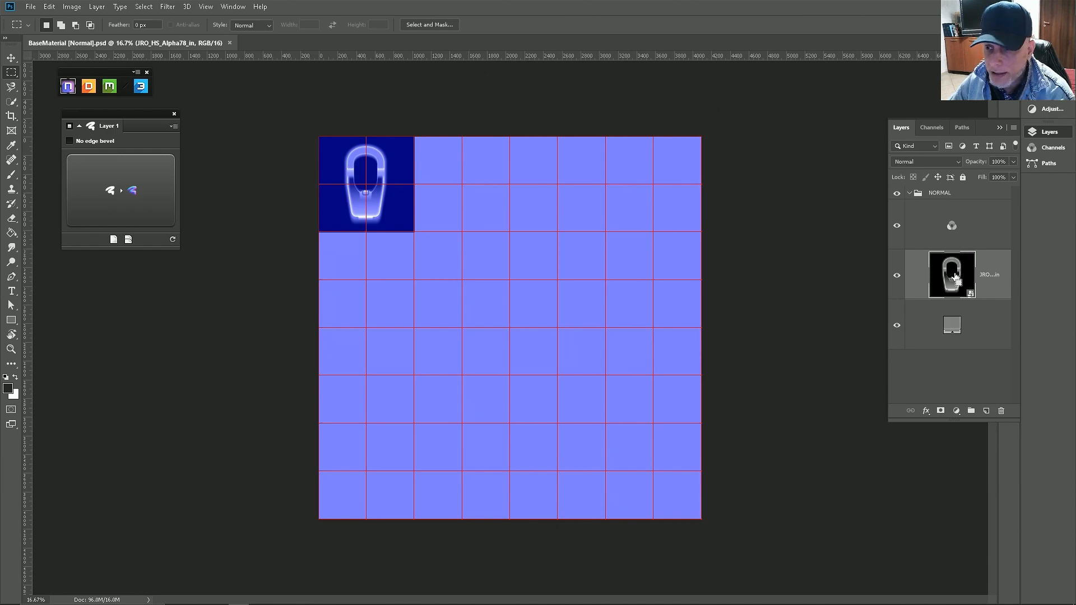
key(ctrl+j)
key(ctrl+j)
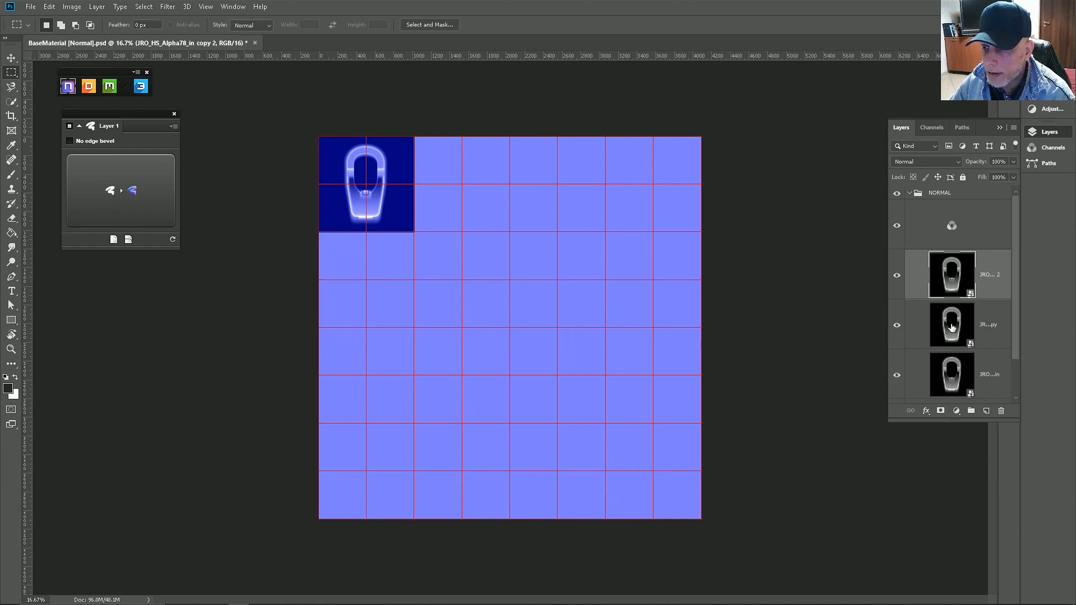
Step: Hide the original alpha layer and its first copy, and rasterize the uppermost JRO_HS_Alpha78_in copy
scroll(948, 325, down, 2)
click(896, 283)
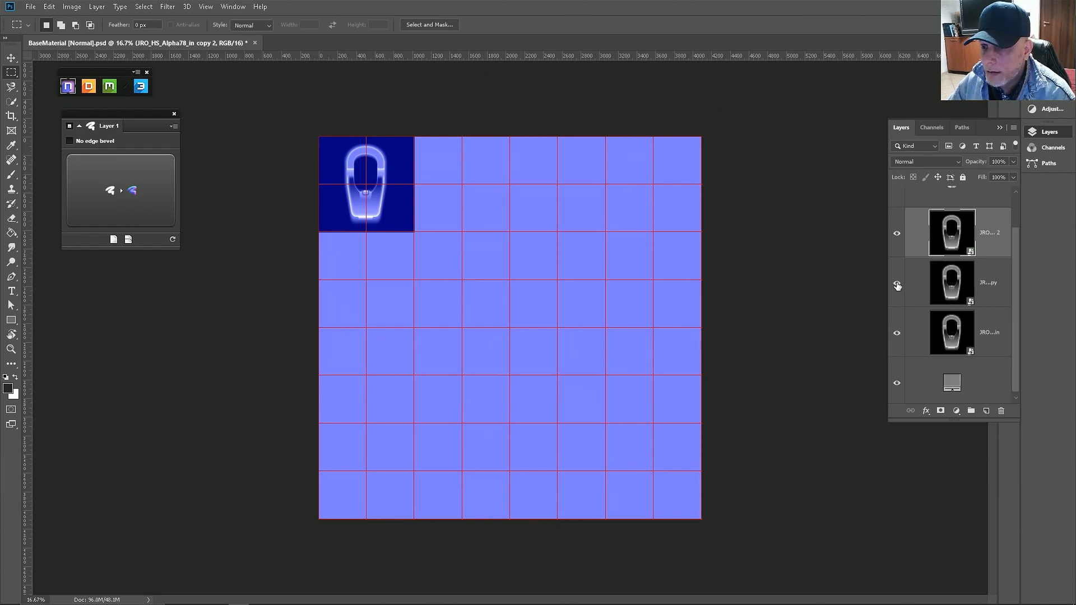
click(897, 332)
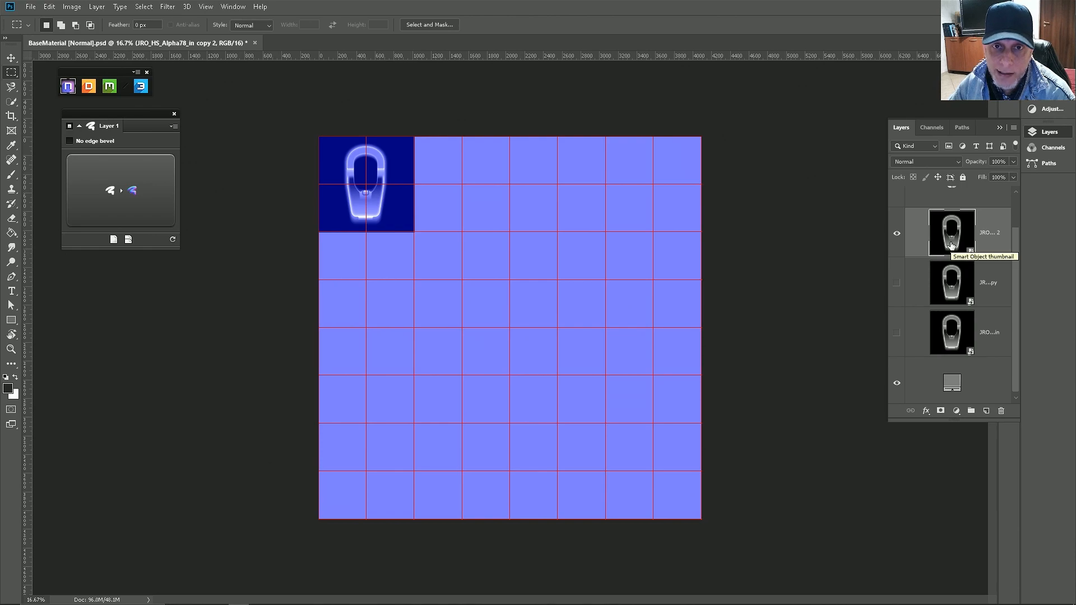
right_click(996, 250)
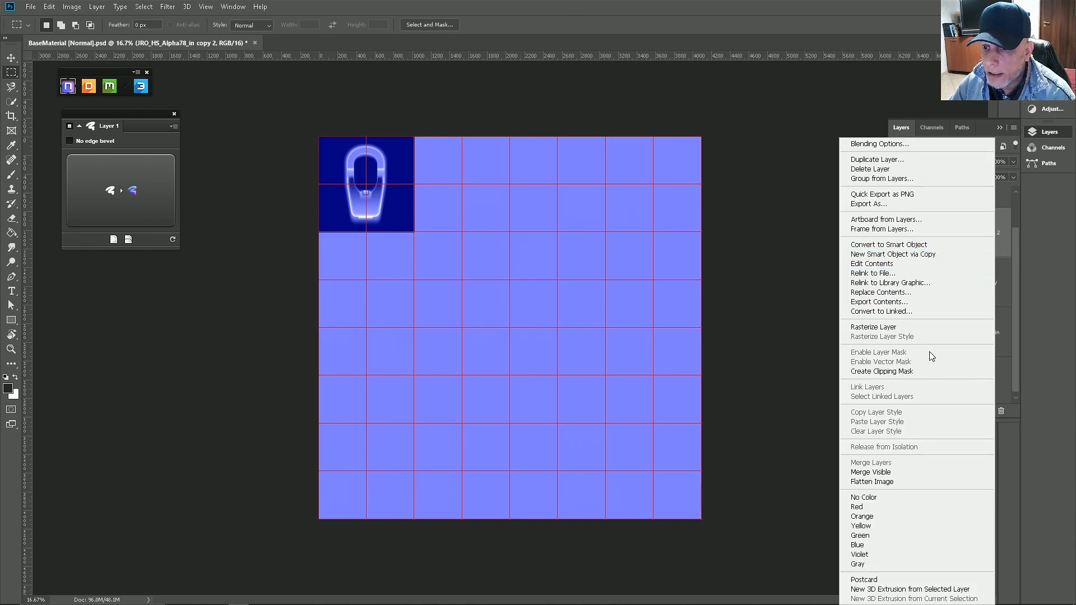
click(882, 332)
Step: Hide the adjustment layer above the alpha copies in the NORMAL group to show the plain grayscale heights
key(ctrl+plus)
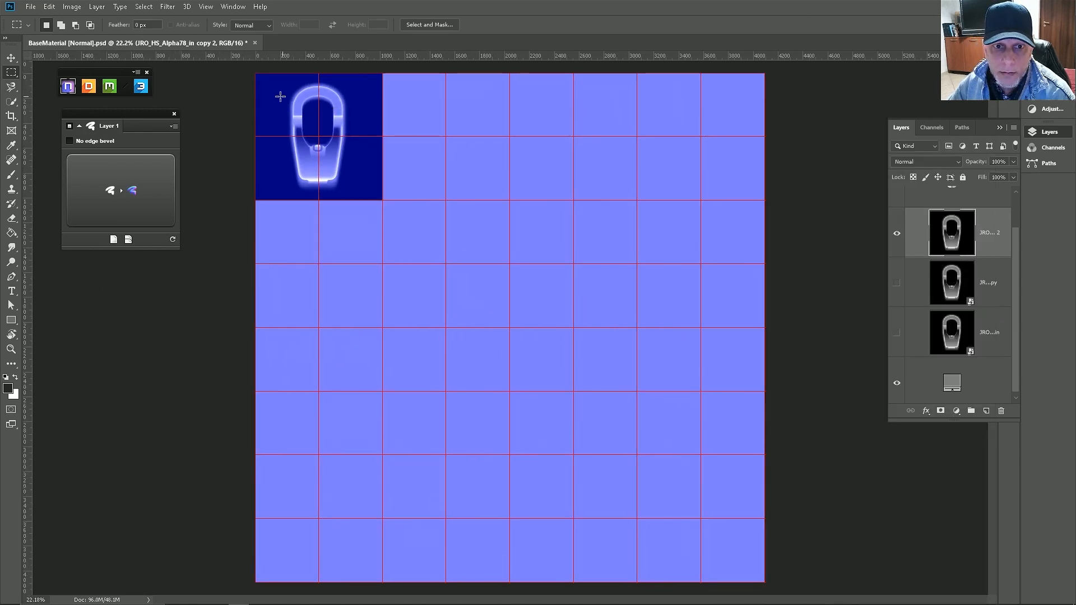
scroll(270, 99, up, 2)
scroll(658, 399, down, 1)
scroll(951, 324, up, 2)
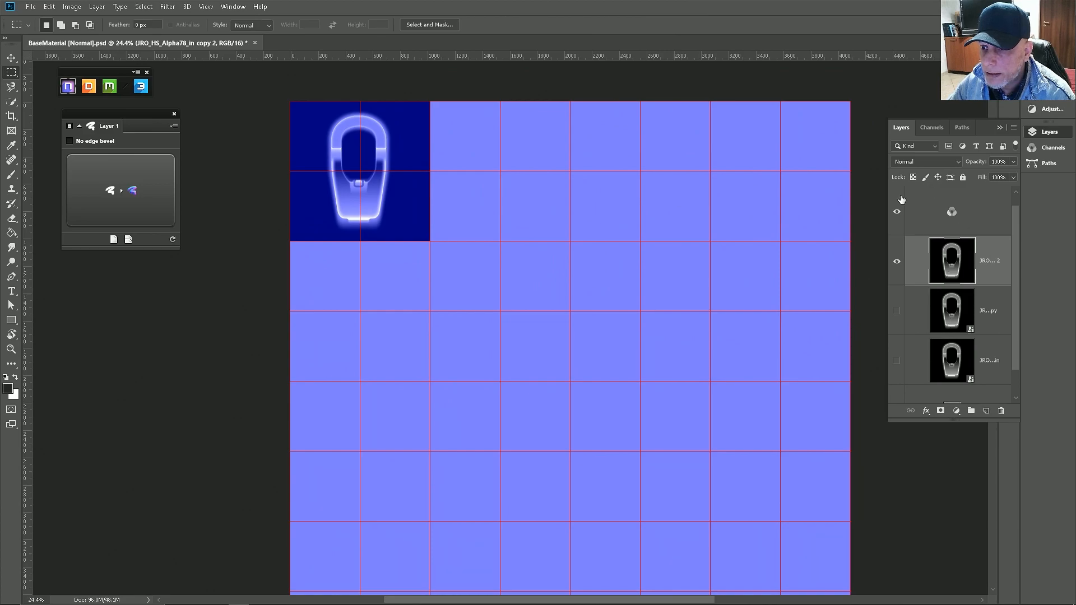
click(897, 212)
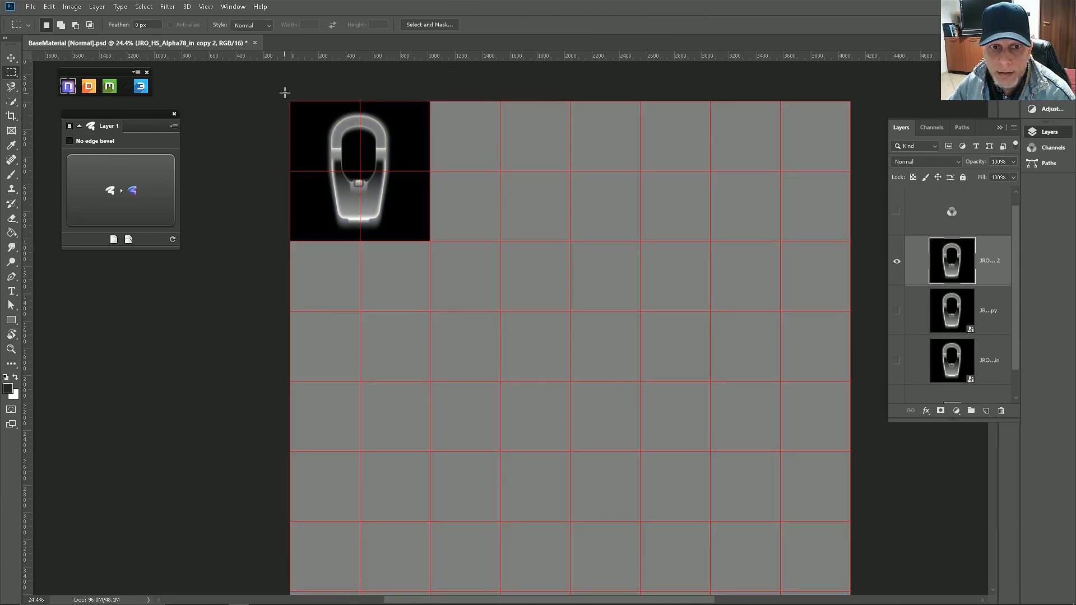
Step: Select the rasterized alpha's black background by Color Range with sampled black and fuzziness 45
scroll(283, 107, up, 5)
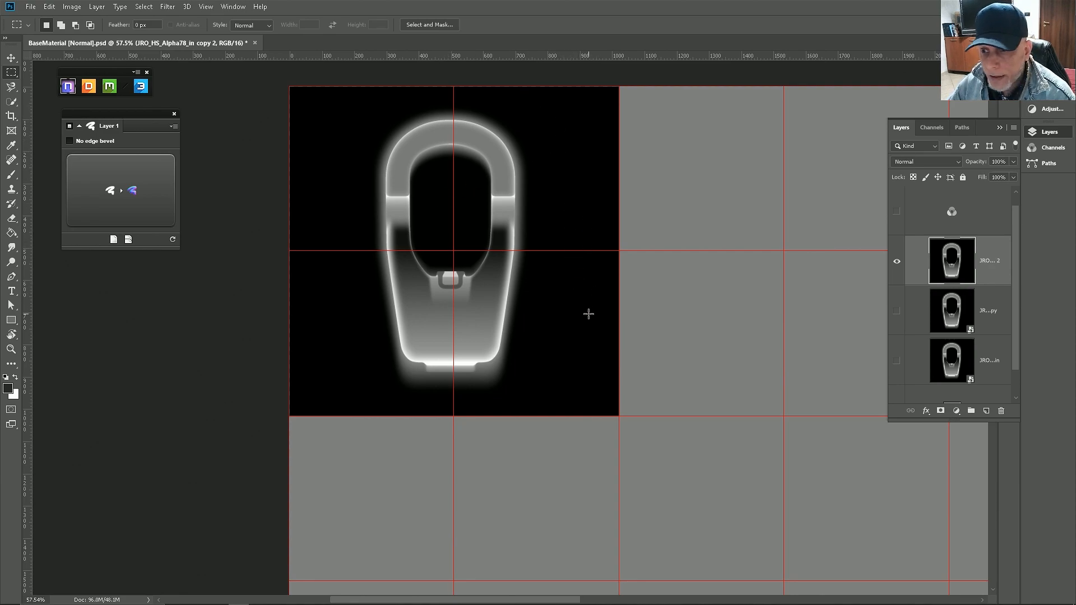
scroll(472, 152, up, 2)
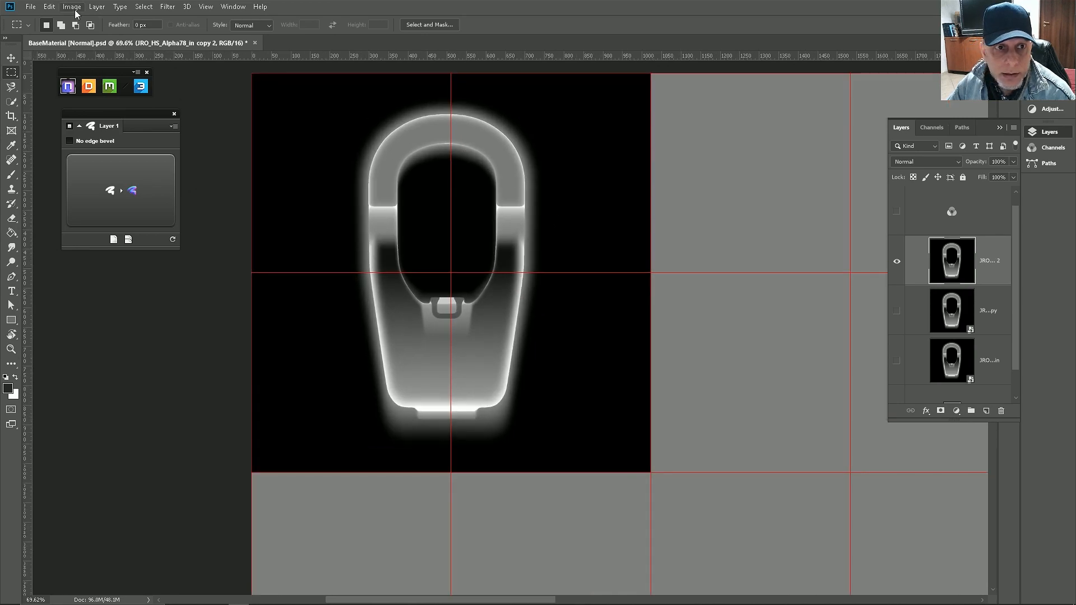
click(143, 7)
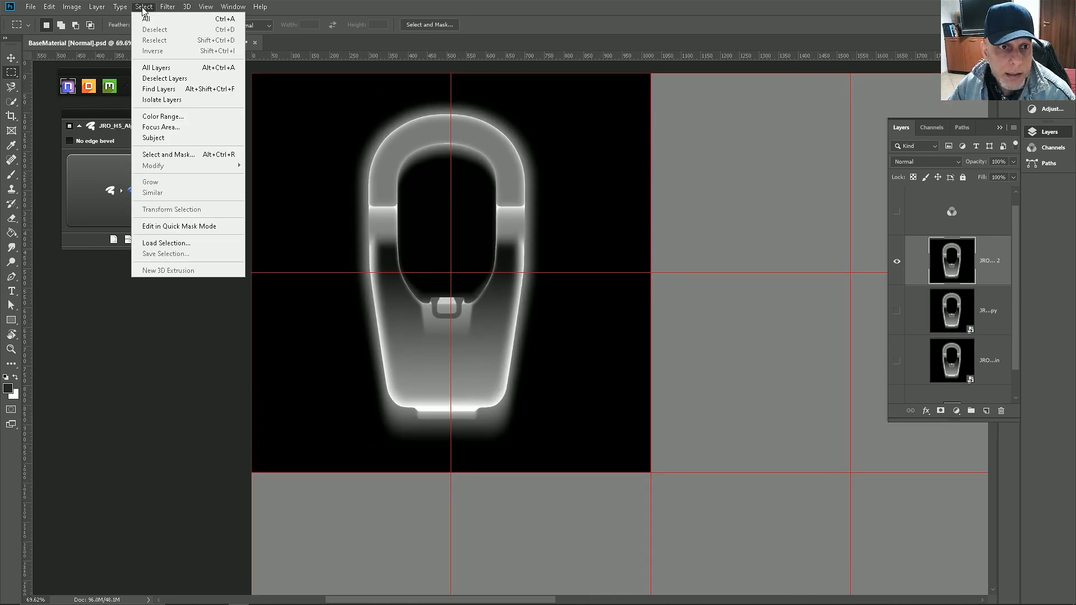
click(162, 117)
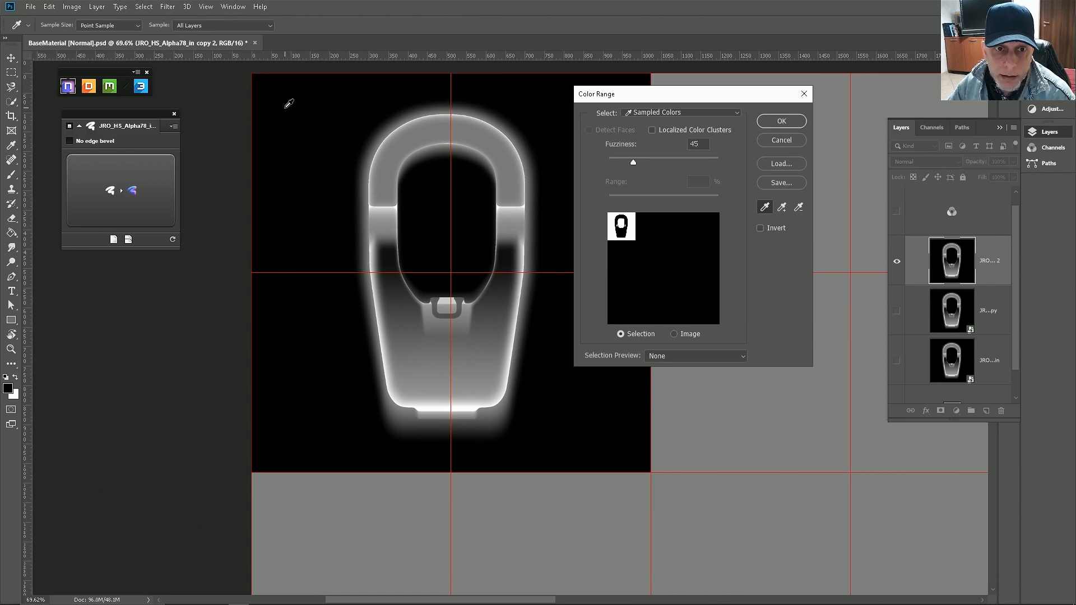
click(781, 121)
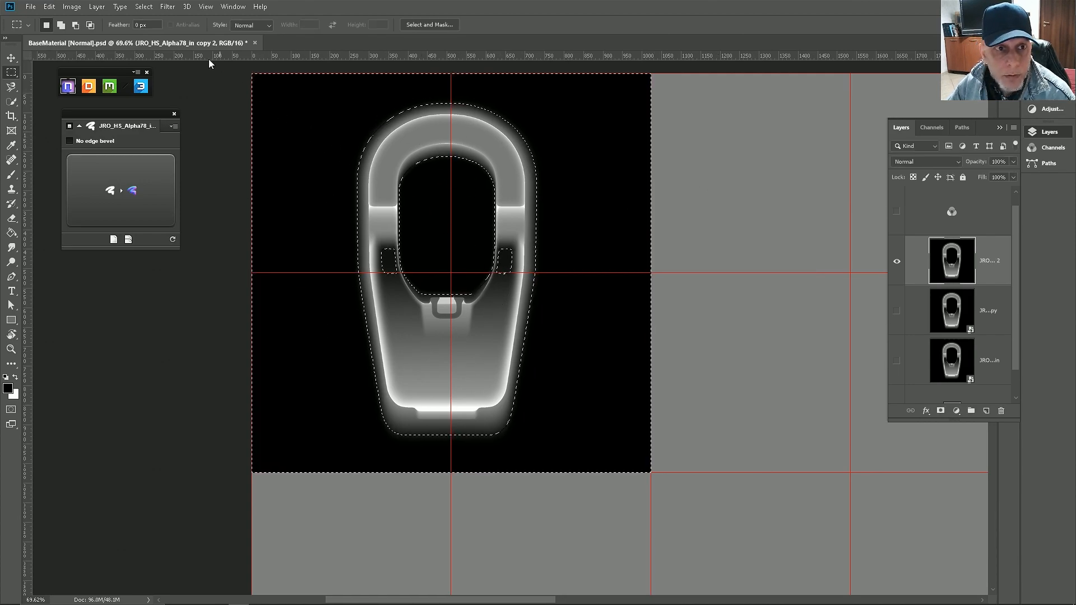
Step: Feather the black background selection by 5 pixels
scroll(403, 91, up, 6)
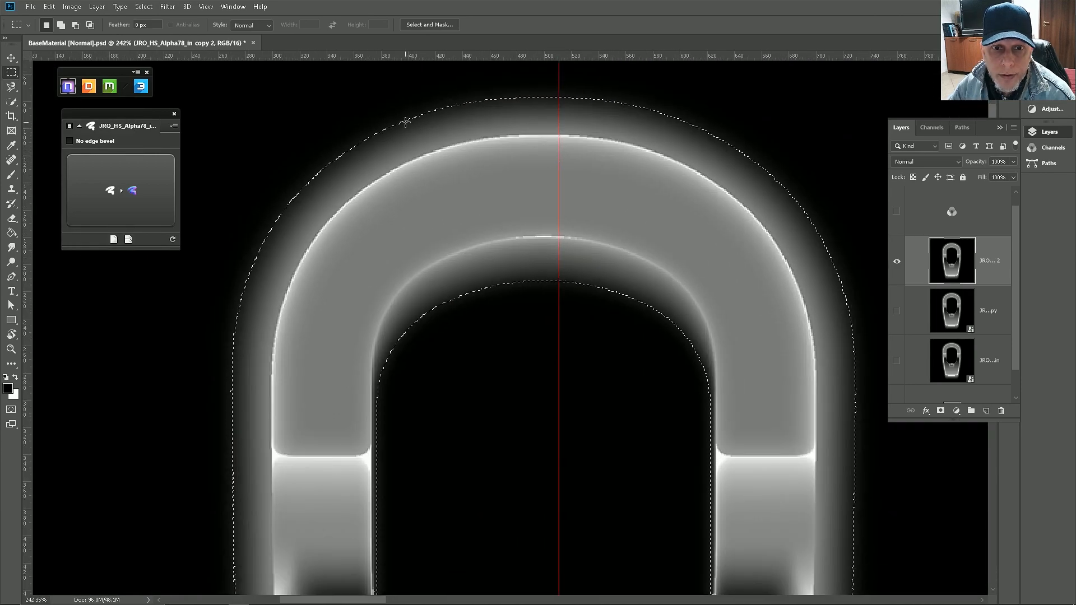
scroll(405, 121, down, 6)
scroll(422, 142, up, 1)
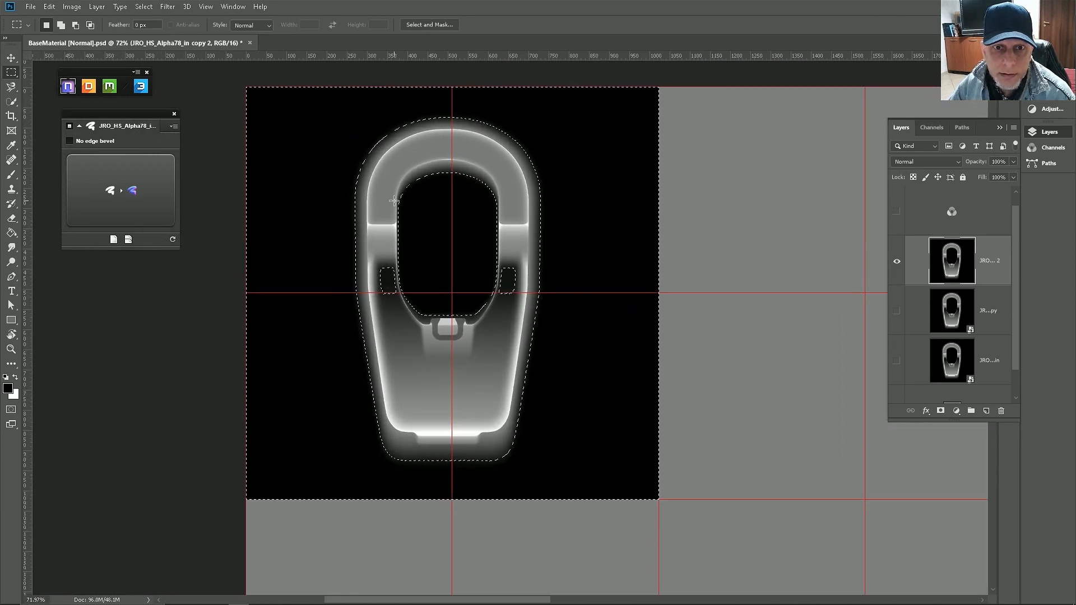
click(144, 7)
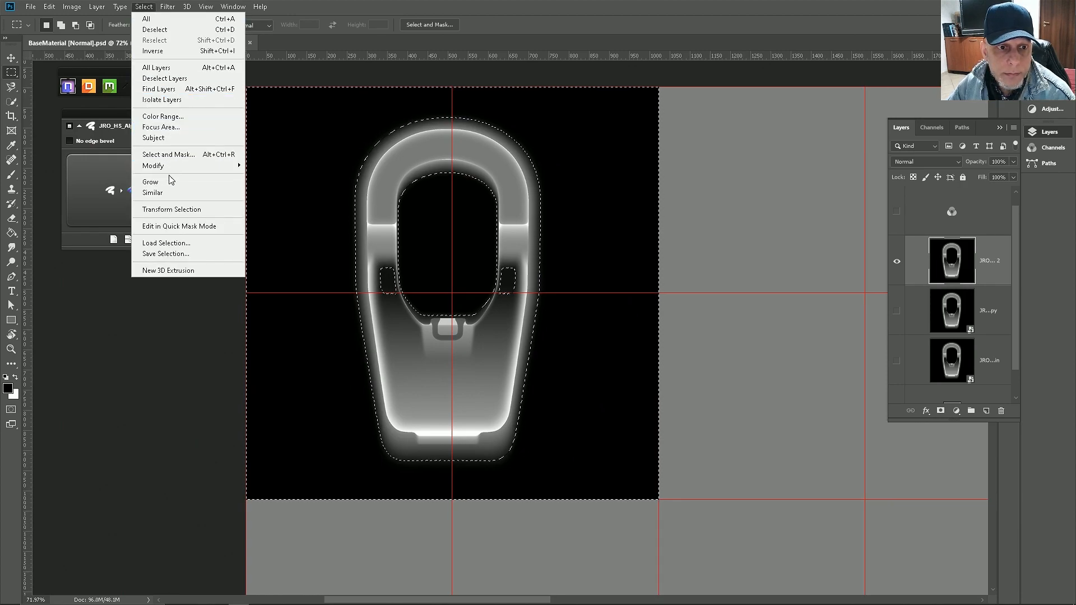
mouse_move(184, 168)
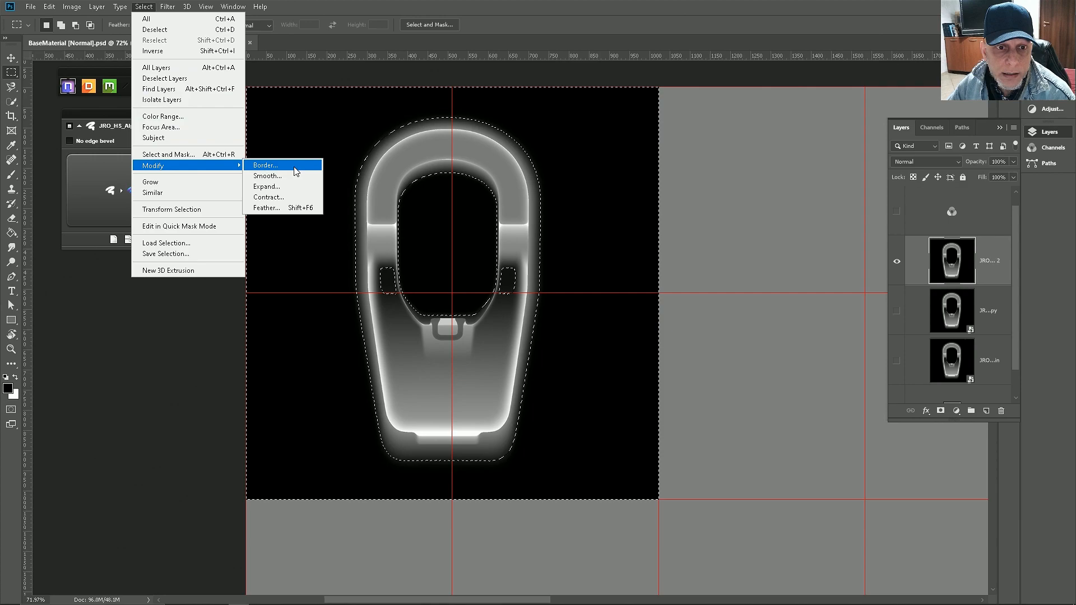
click(264, 207)
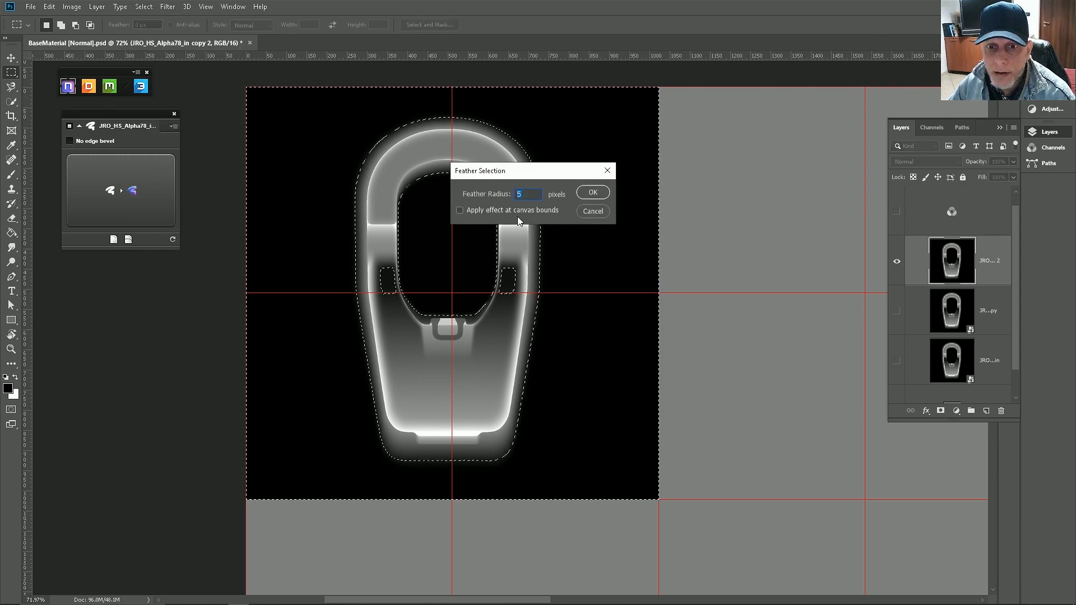
click(593, 194)
Step: Subtract the two small selected patches inside the shape's side arms from the background selection
scroll(478, 135, up, 2)
scroll(488, 120, down, 4)
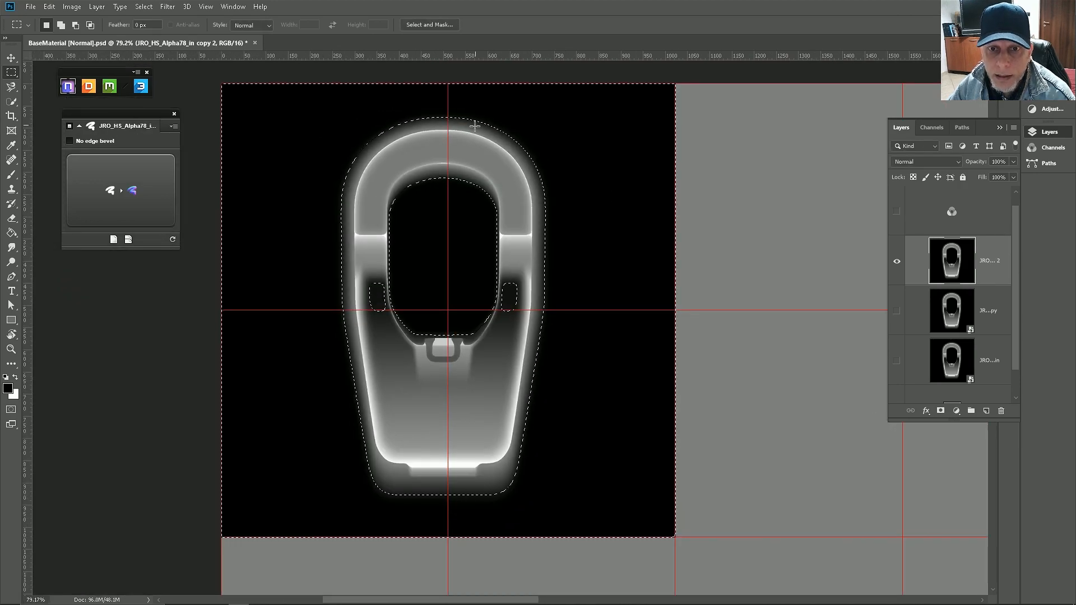
scroll(399, 162, down, 1)
scroll(452, 227, up, 2)
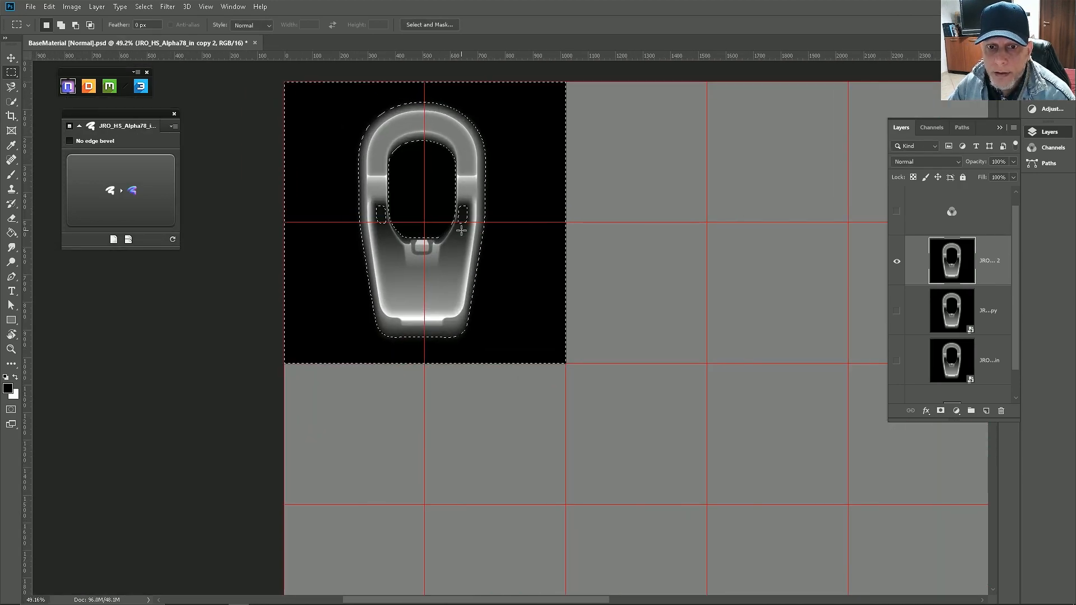
scroll(452, 227, up, 5)
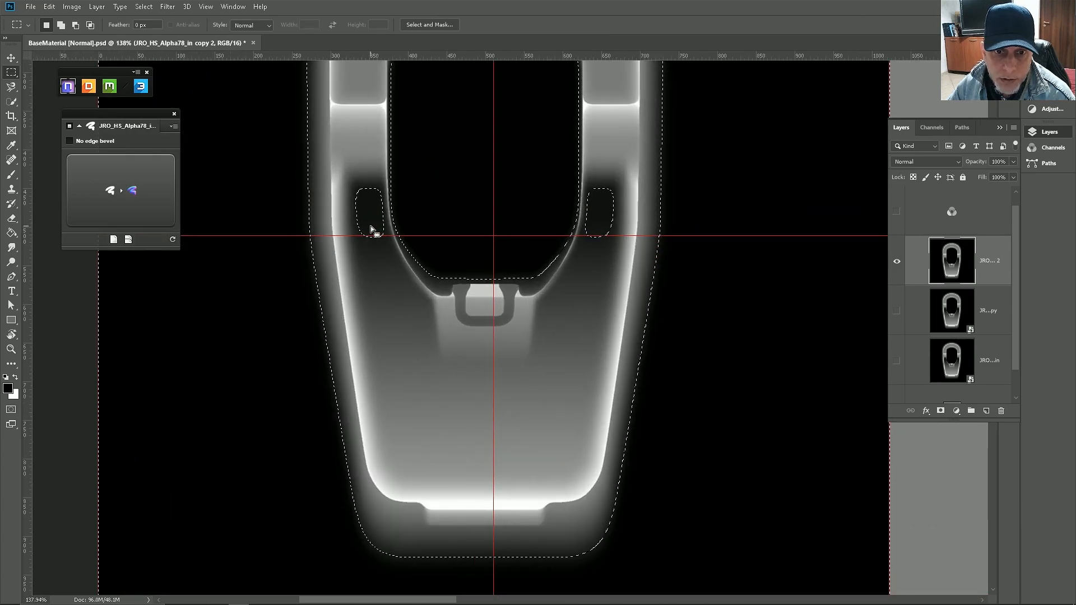
key(ctrl+alt+2)
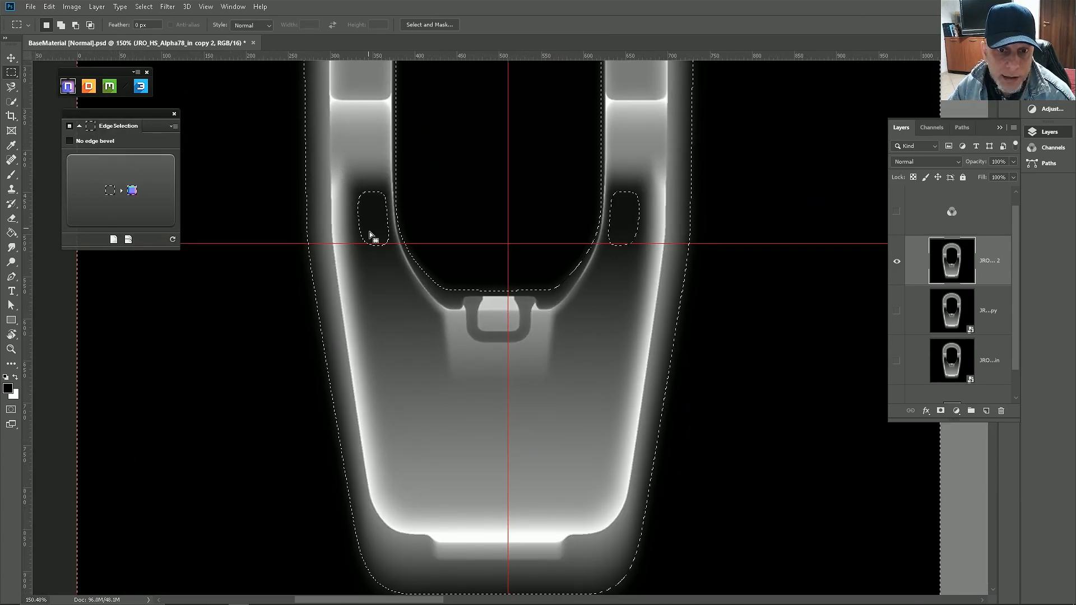
drag(344, 174, 380, 262)
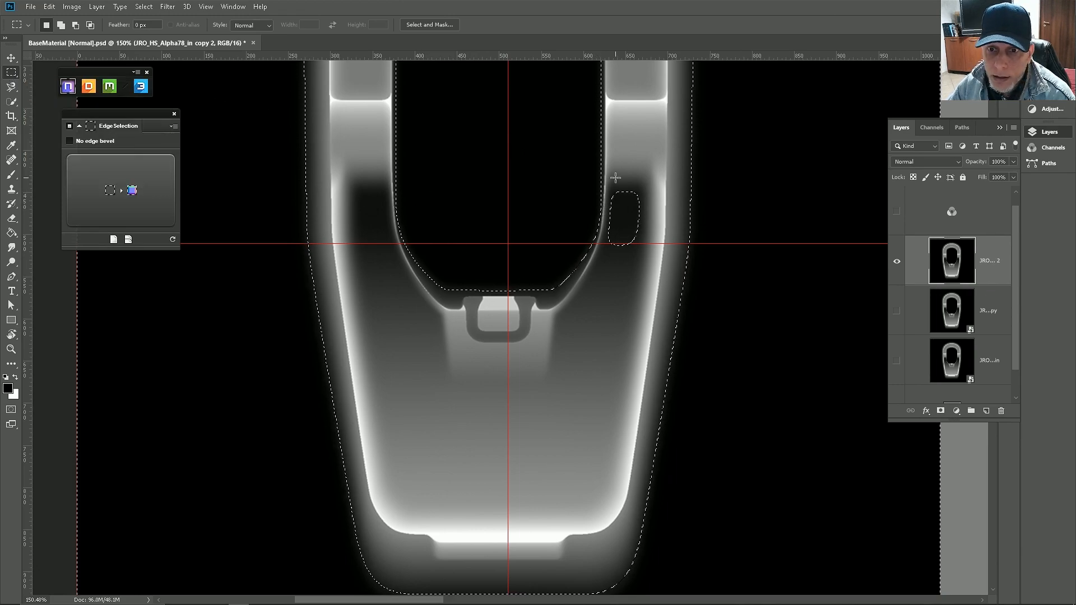
key(alt)
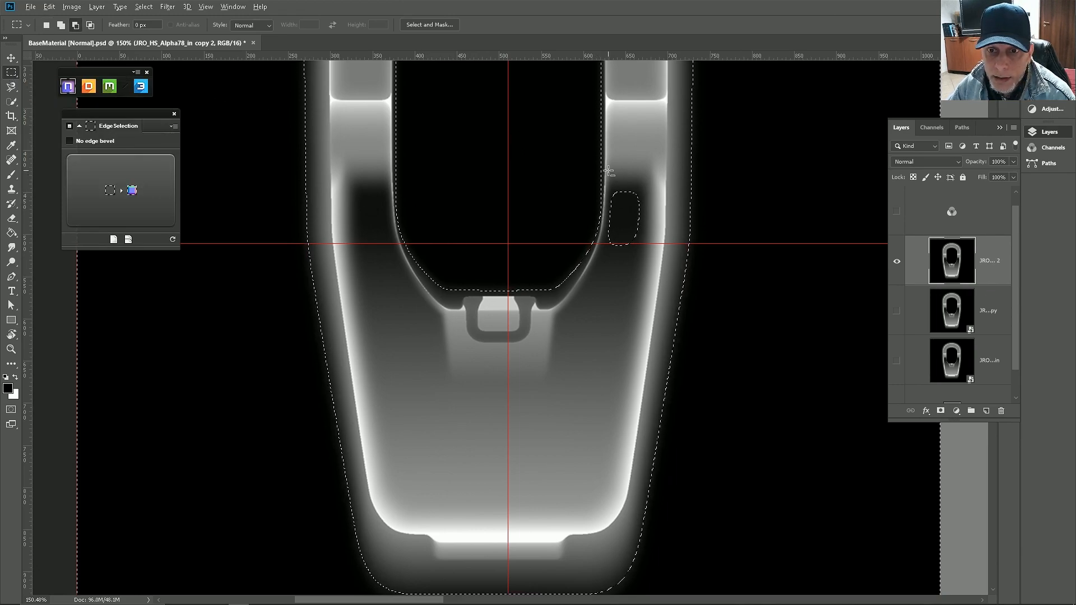
drag(643, 269, 643, 269)
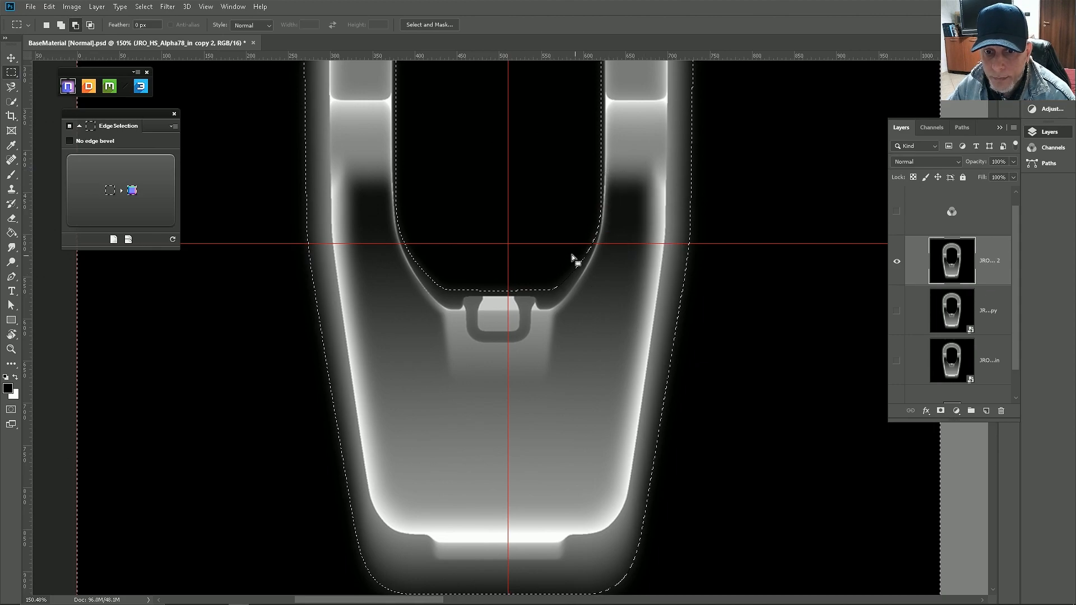
Step: Subtract the shape's large central opening from the selection, keeping only the outer black background selected
scroll(538, 233, down, 6)
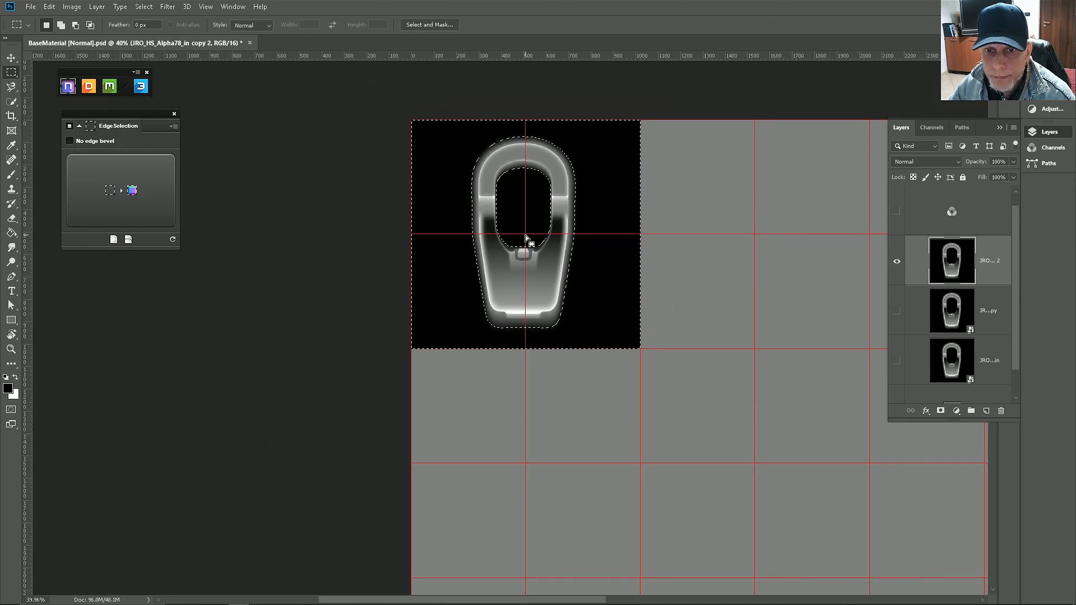
scroll(527, 238, up, 4)
scroll(529, 227, down, 2)
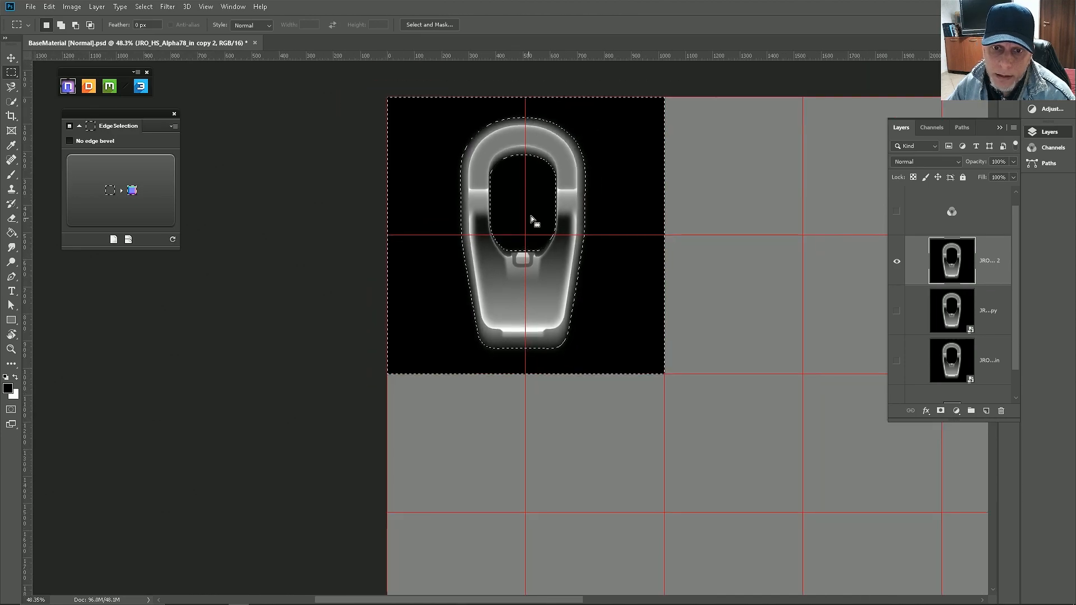
scroll(528, 226, up, 2)
scroll(496, 213, down, 1)
scroll(496, 213, up, 1)
drag(468, 133, 578, 348)
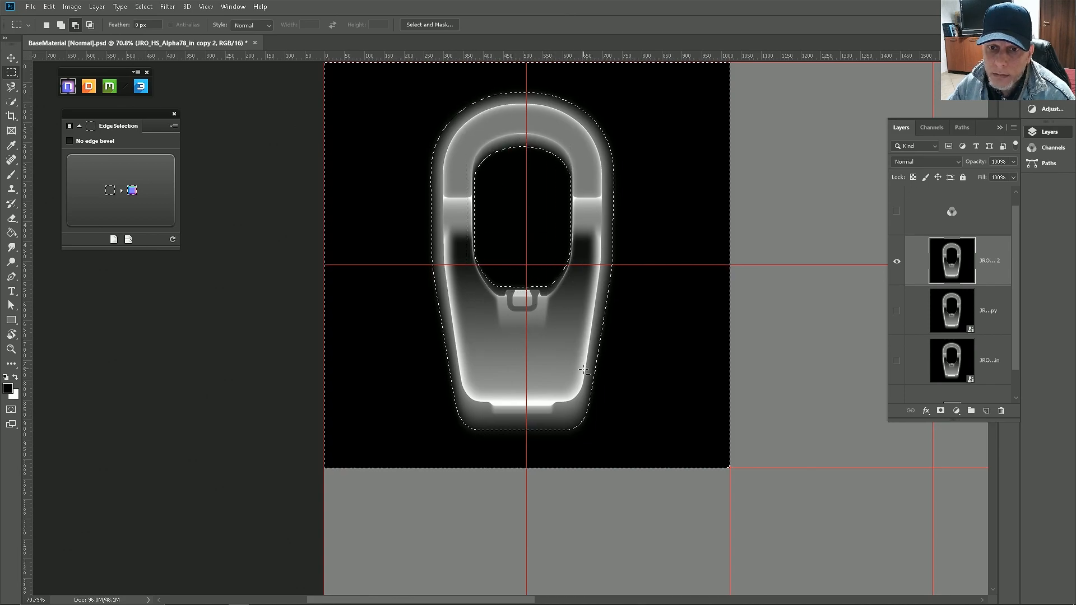
Step: Delete the selected black background around the alpha shape and deselect
scroll(490, 233, down, 3)
scroll(491, 238, up, 2)
scroll(491, 241, down, 1)
scroll(487, 236, up, 1)
scroll(492, 242, down, 1)
scroll(504, 257, up, 2)
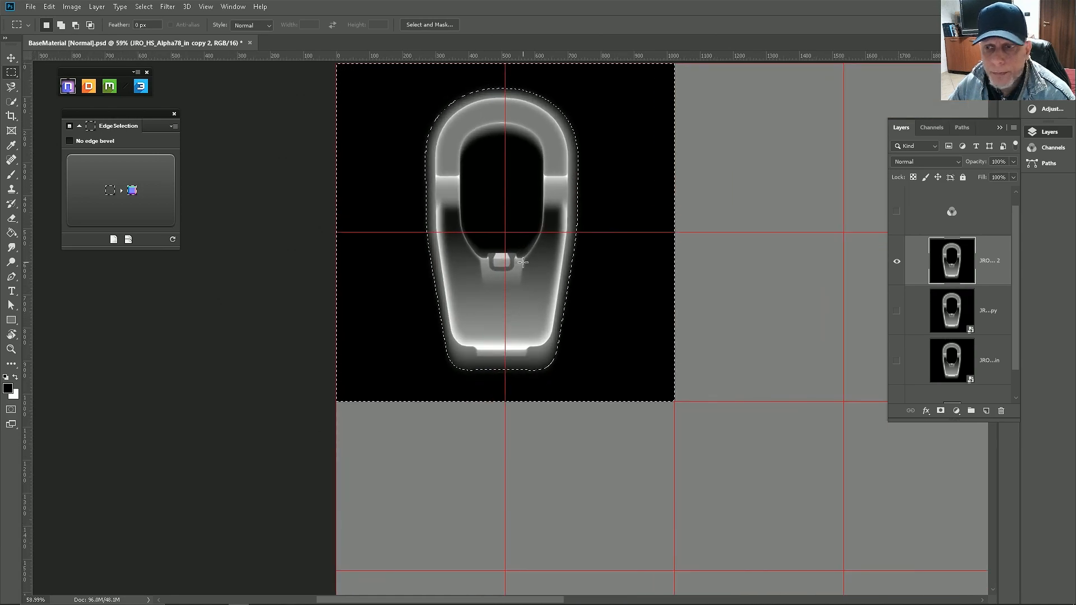
scroll(510, 269, down, 1)
scroll(611, 190, up, 1)
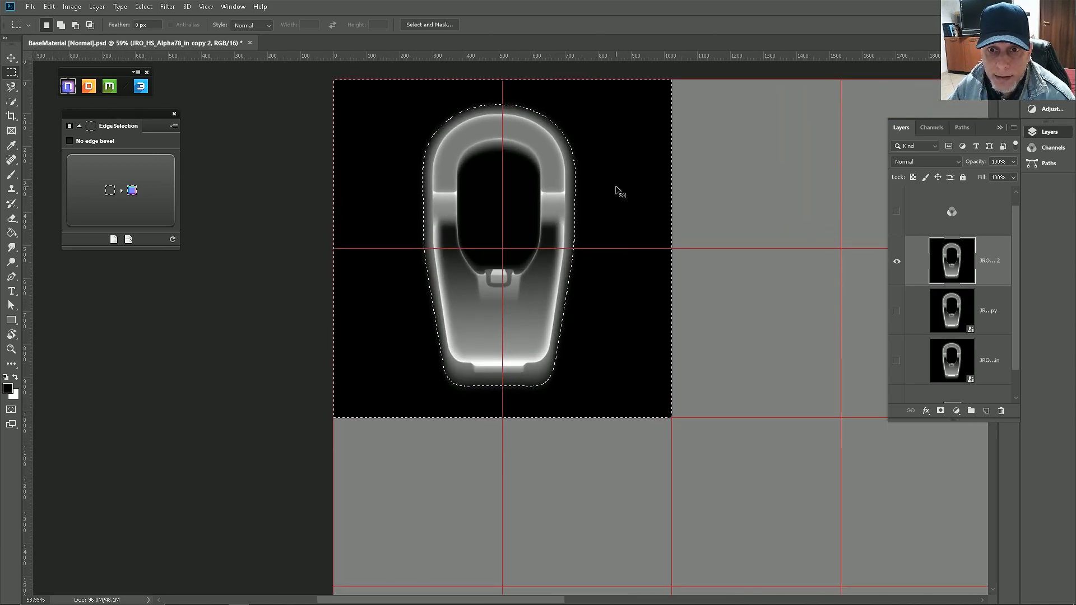
key(Delete)
key(ctrl+d)
scroll(494, 206, down, 3)
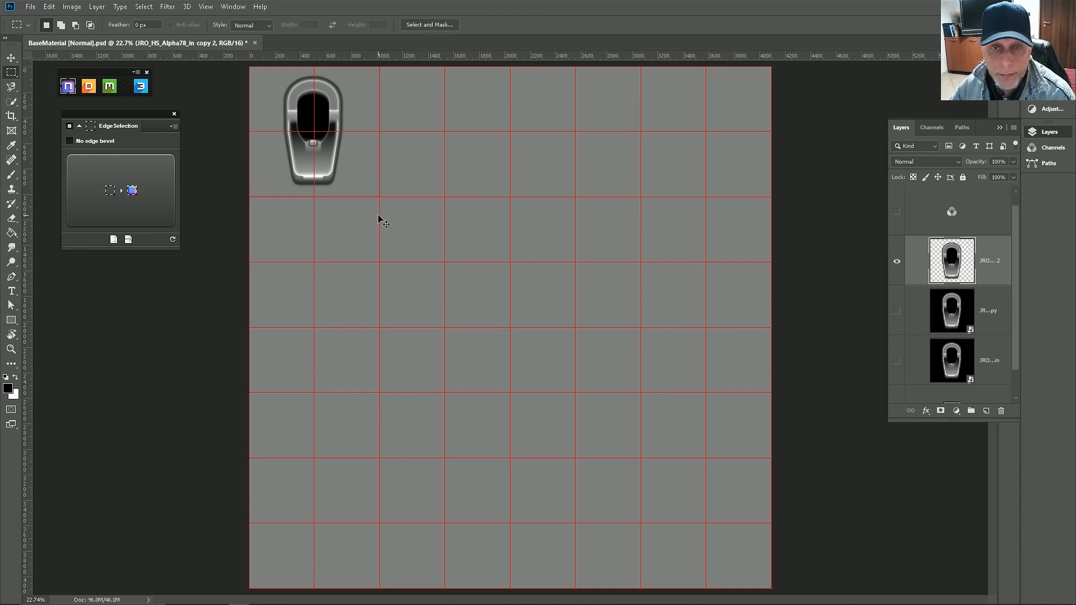
Step: Toggle the red grid guides to compare the canvas with and without them, and leave them hidden
key(ctrl+semicolon)
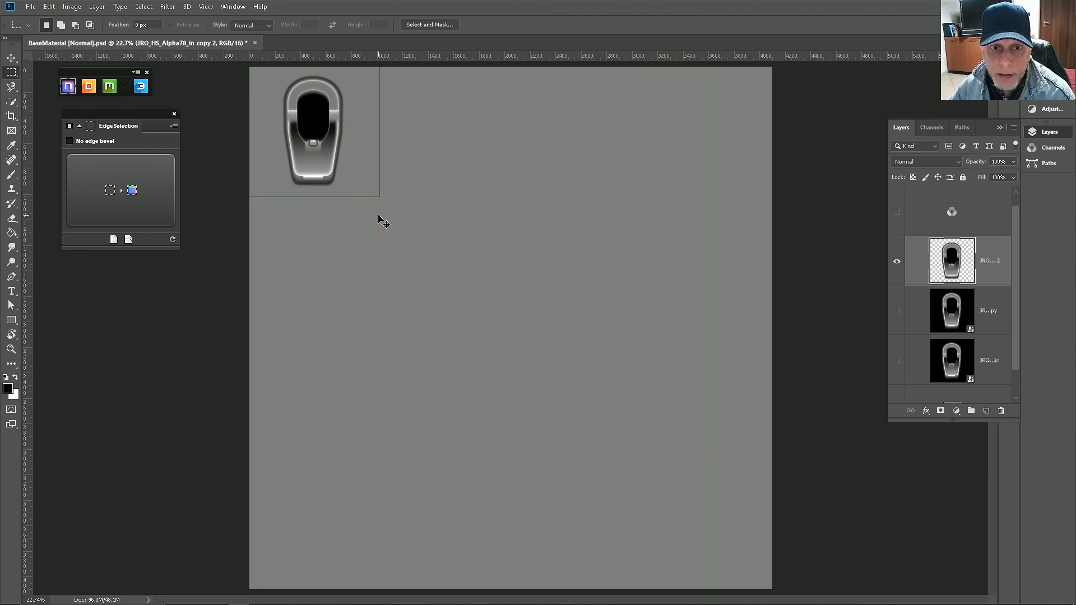
key(ctrl+semicolon)
key(ctrl+semicolon)
key(ctrl+semicolon)
scroll(407, 300, down, 1)
key(ctrl+semicolon)
Step: Erase the thin leftover border lines around the alpha's former background square with a soft 141 px eraser
scroll(407, 297, up, 3)
scroll(473, 258, up, 2)
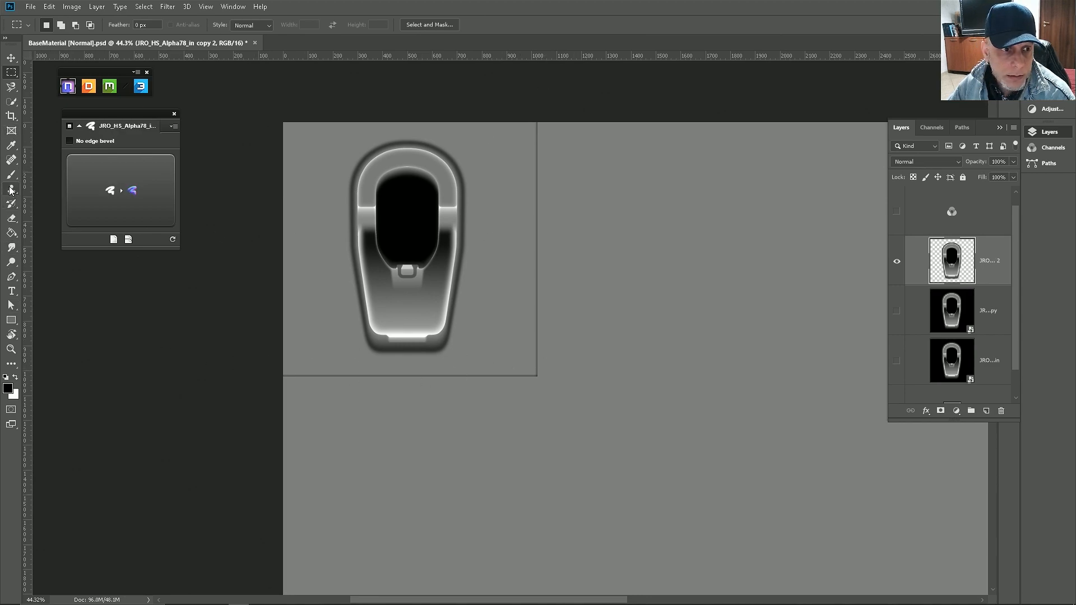
click(12, 219)
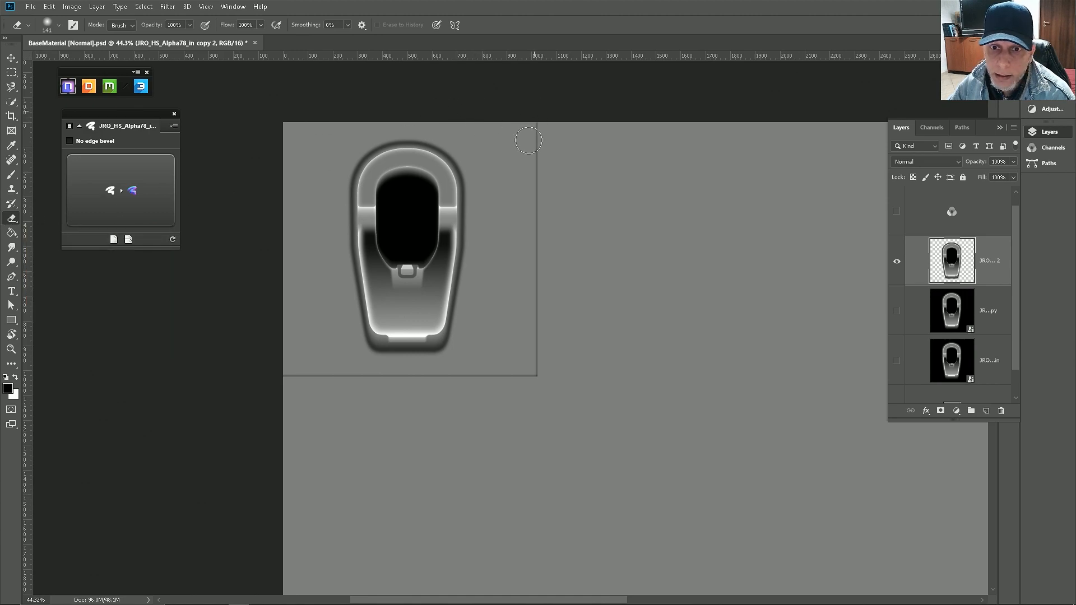
mouse_move(509, 246)
mouse_down()
mouse_move(524, 384)
mouse_move(417, 375)
mouse_move(588, 372)
mouse_up()
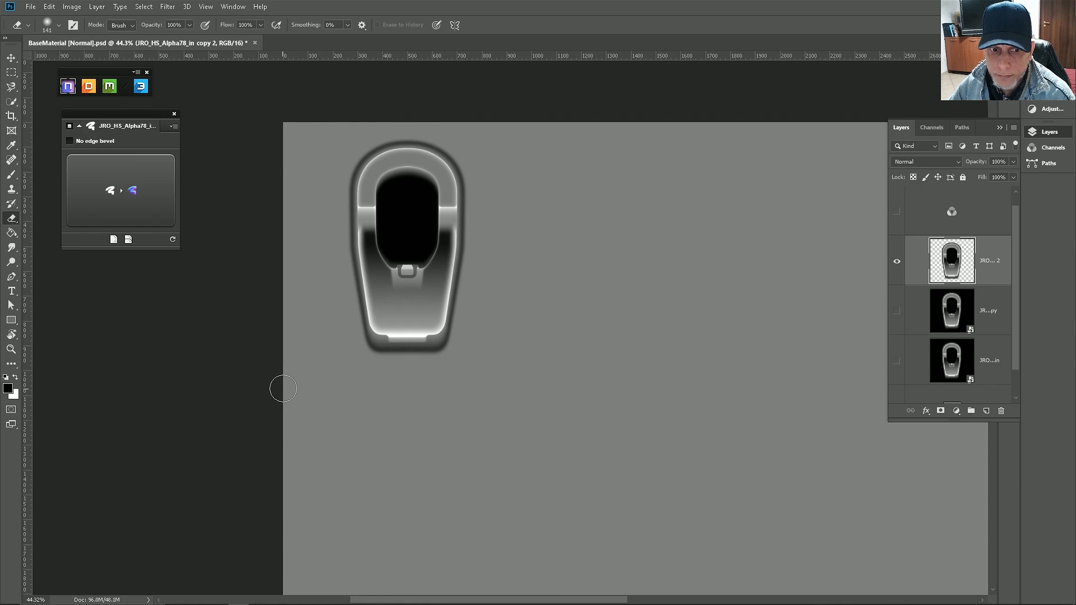
mouse_move(293, 180)
mouse_down()
mouse_move(282, 336)
mouse_move(283, 113)
mouse_up()
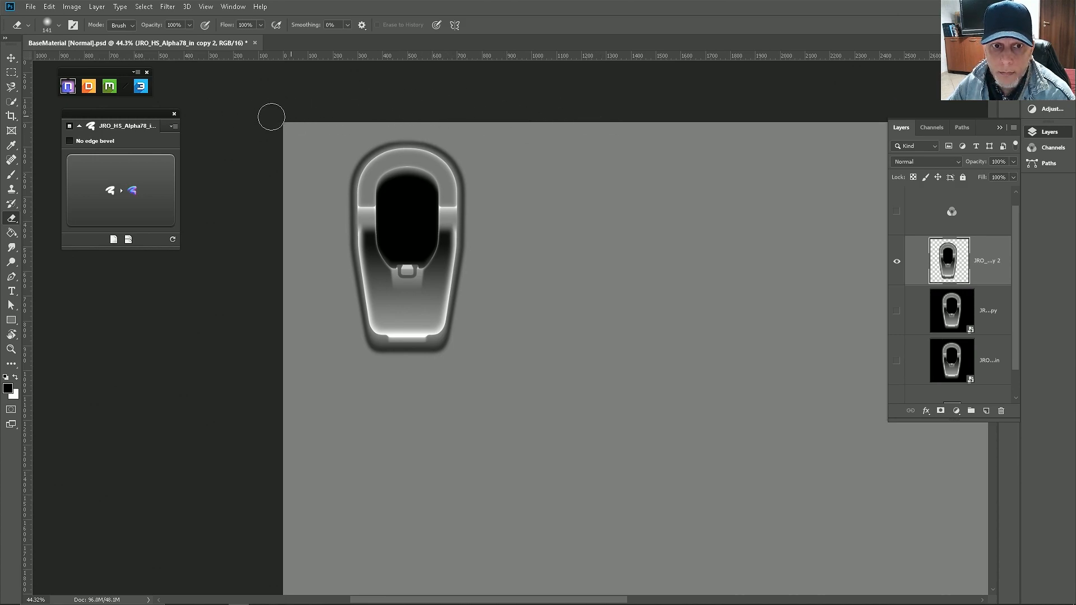
mouse_move(286, 399)
mouse_down()
mouse_move(334, 434)
mouse_move(337, 302)
mouse_up()
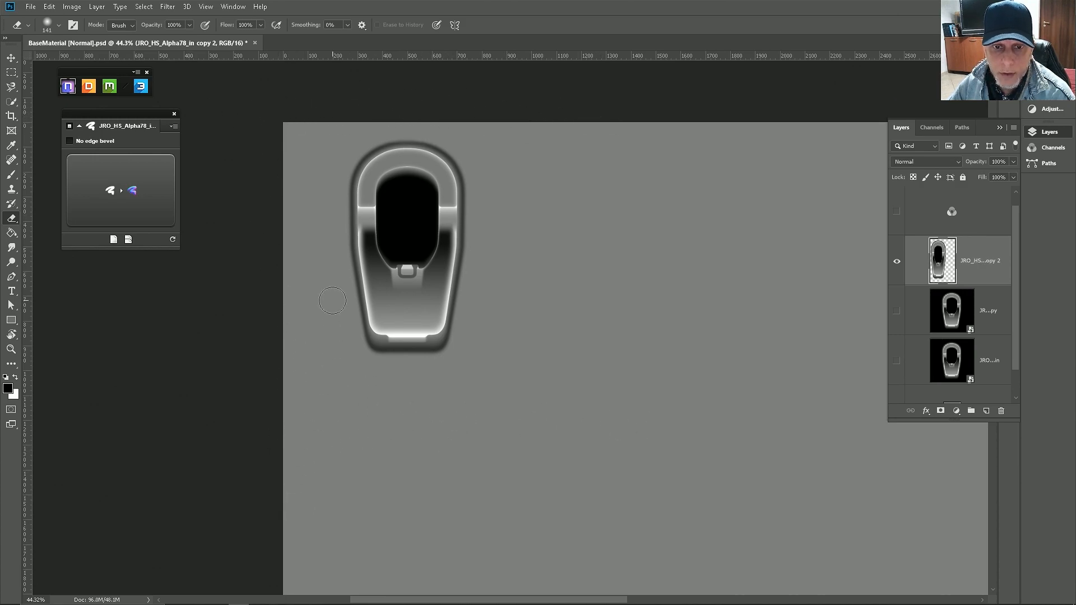
Step: Apply a white Color Overlay layer style to the cleaned-up alpha copy to turn it into a solid silhouette
scroll(273, 175, down, 5)
scroll(276, 125, up, 2)
scroll(269, 118, down, 1)
scroll(252, 131, up, 2)
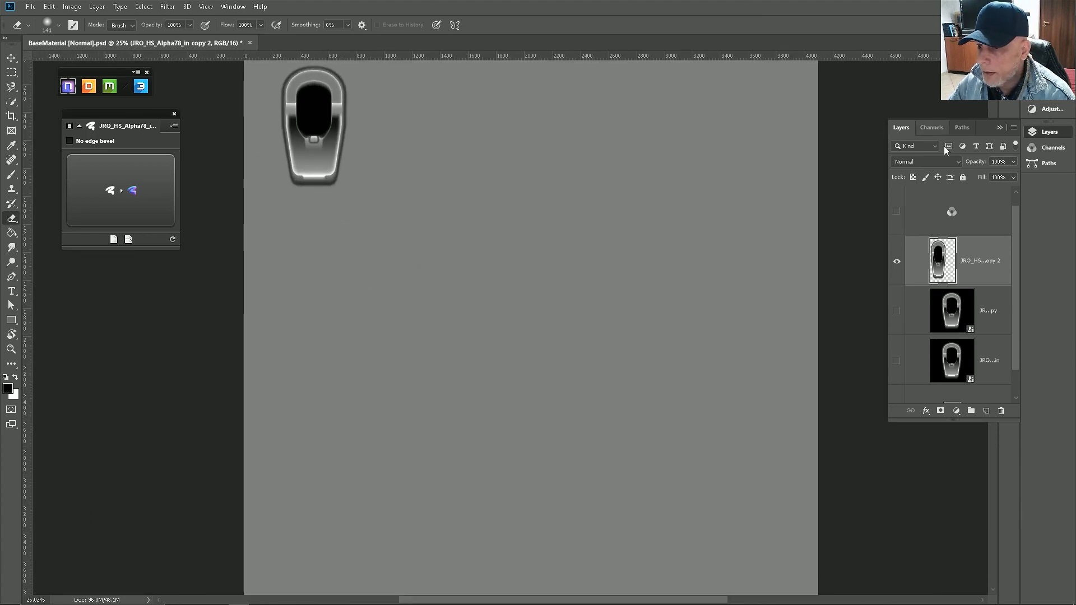
double_click(994, 278)
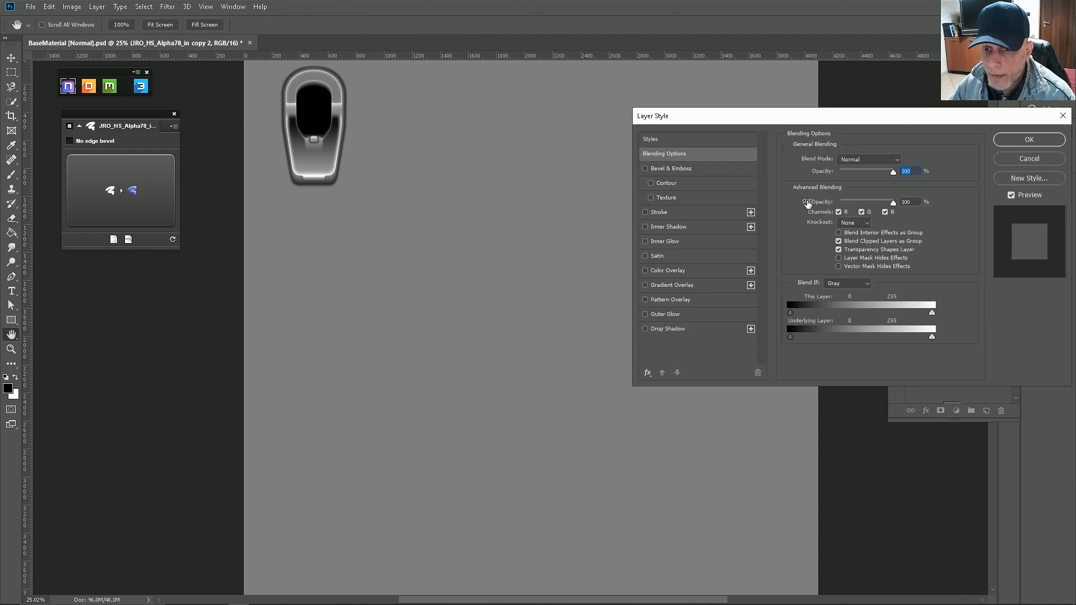
click(645, 270)
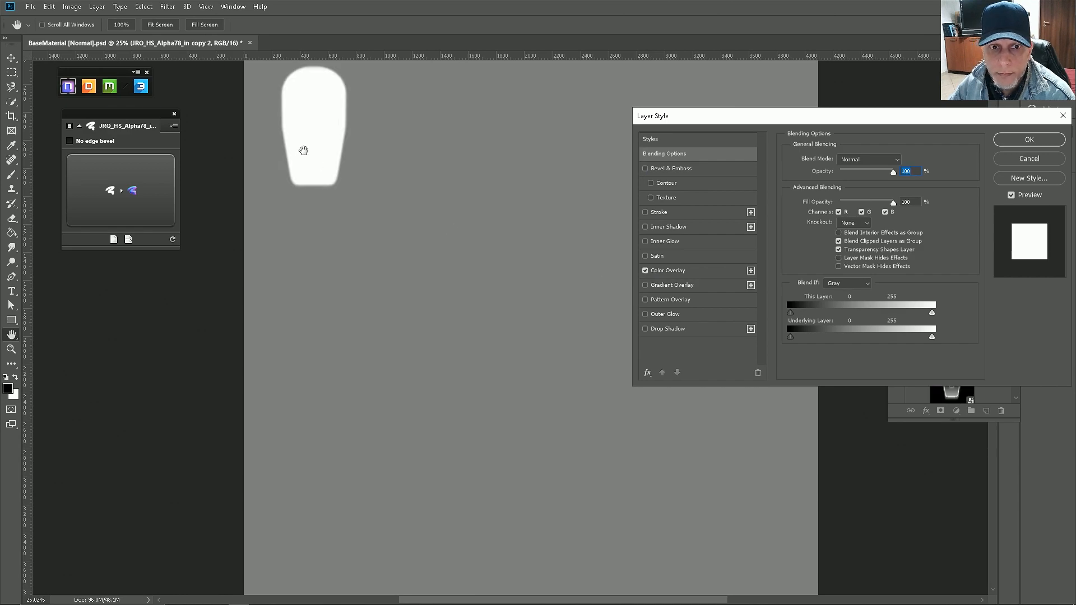
click(1028, 140)
Step: Paint over the faint gaps inside the white silhouette with a soft 110 px white brush
key(ctrl+0)
key(e)
scroll(336, 155, up, 11)
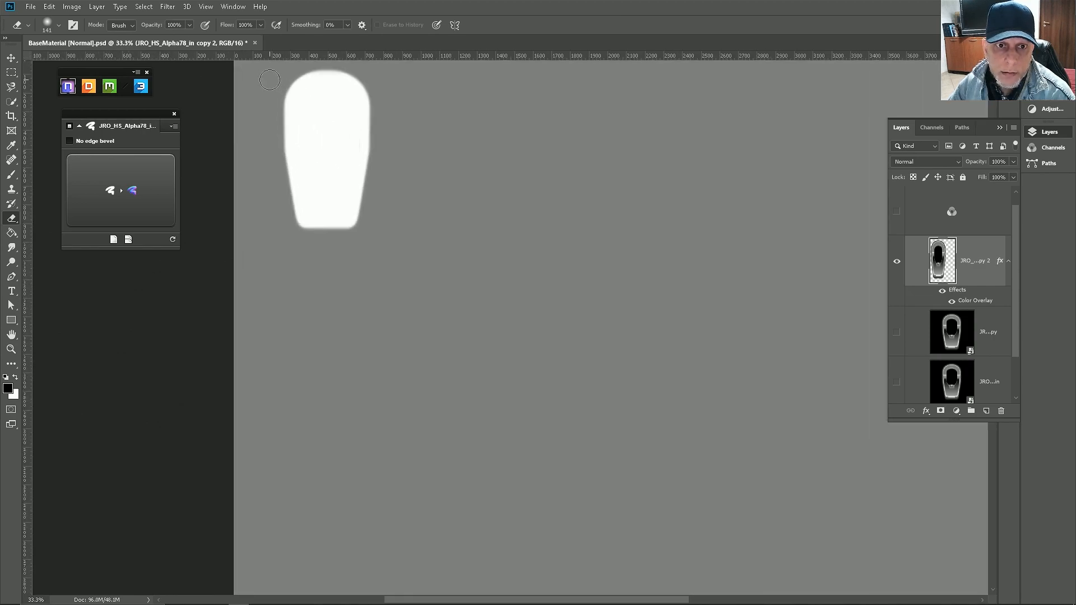
scroll(338, 161, down, 4)
scroll(425, 217, up, 4)
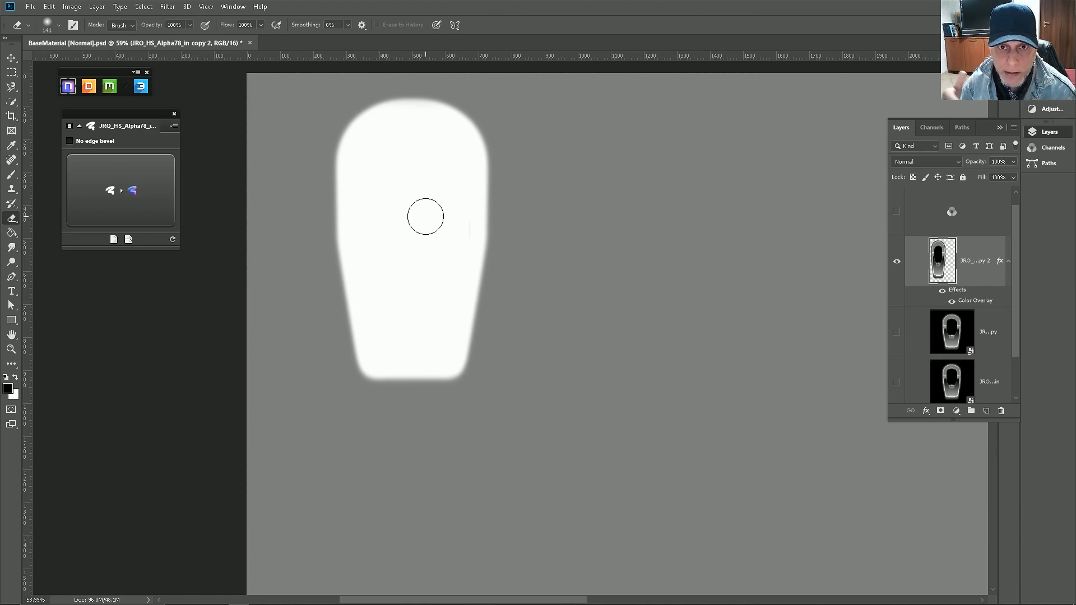
scroll(448, 236, up, 2)
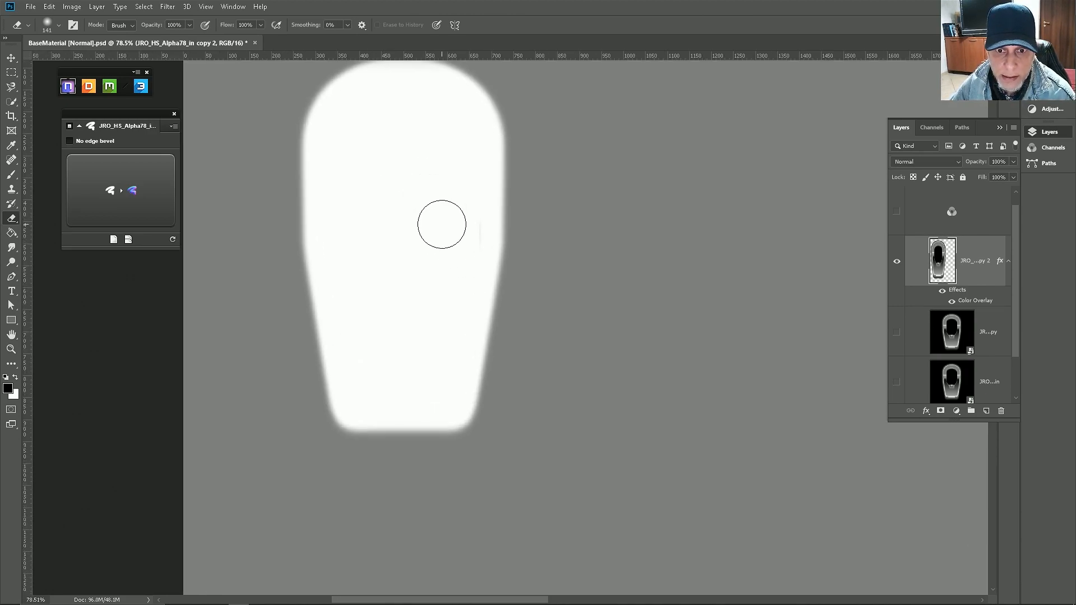
key(b)
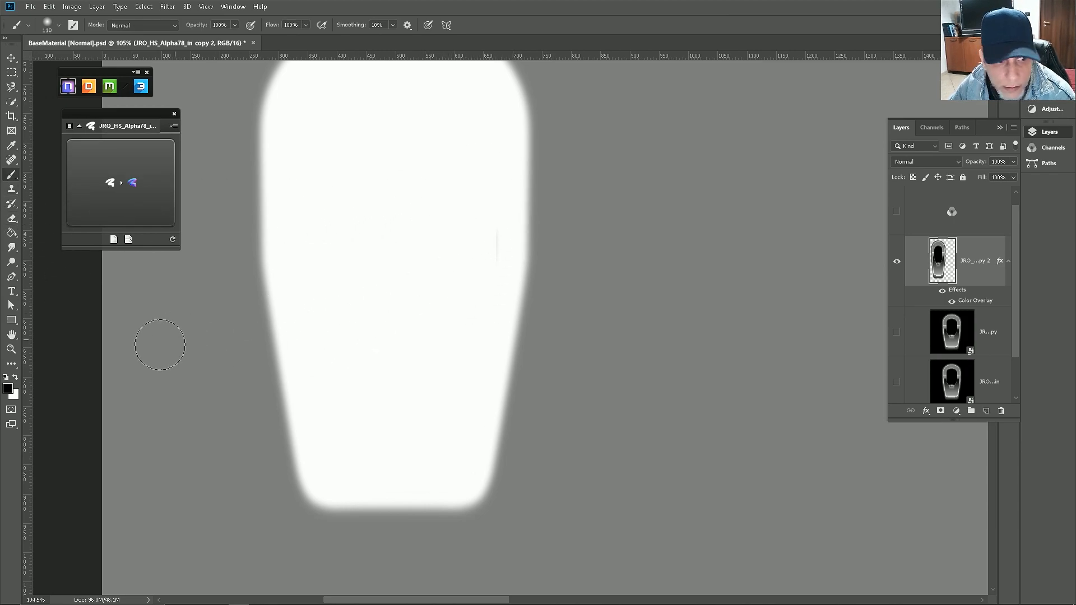
click(15, 378)
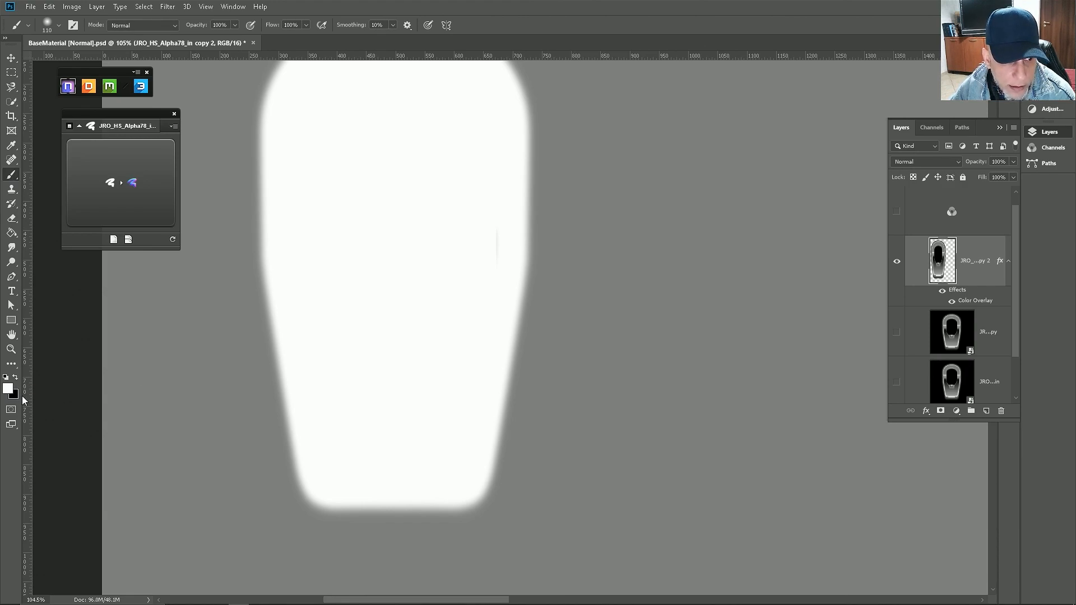
mouse_move(496, 225)
mouse_down()
mouse_move(477, 282)
mouse_move(488, 109)
mouse_move(471, 229)
mouse_move(367, 258)
mouse_move(348, 191)
mouse_move(327, 310)
mouse_move(309, 313)
mouse_move(401, 395)
mouse_move(421, 372)
mouse_up()
scroll(395, 369, down, 1)
scroll(392, 189, up, 2)
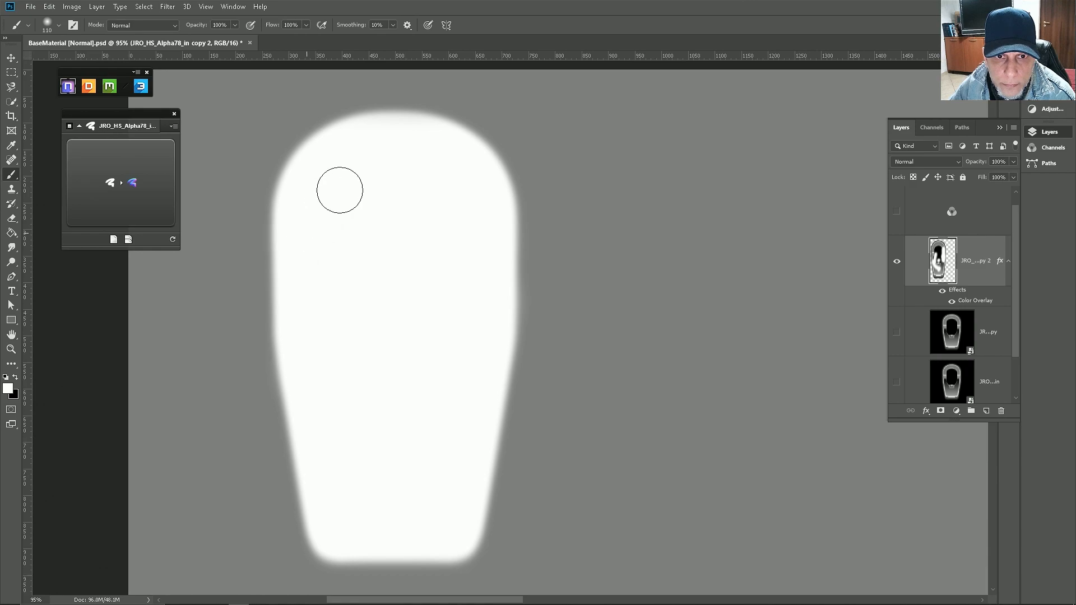
mouse_move(473, 227)
mouse_down()
mouse_move(401, 144)
mouse_move(310, 185)
mouse_up()
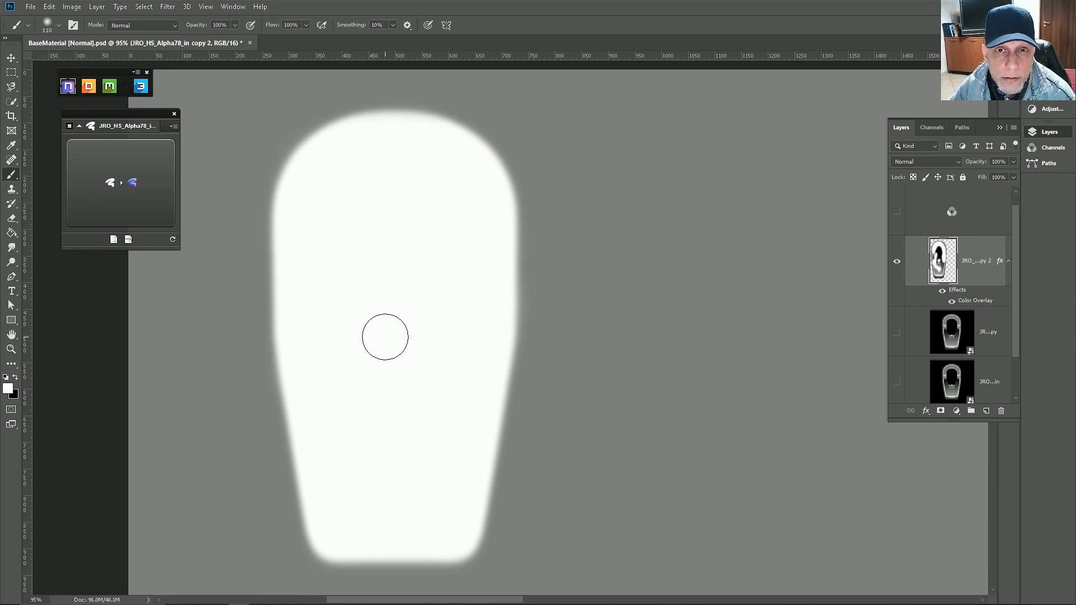
Step: Rasterize the silhouette layer's style so the white overlay becomes part of its pixels
scroll(348, 264, down, 4)
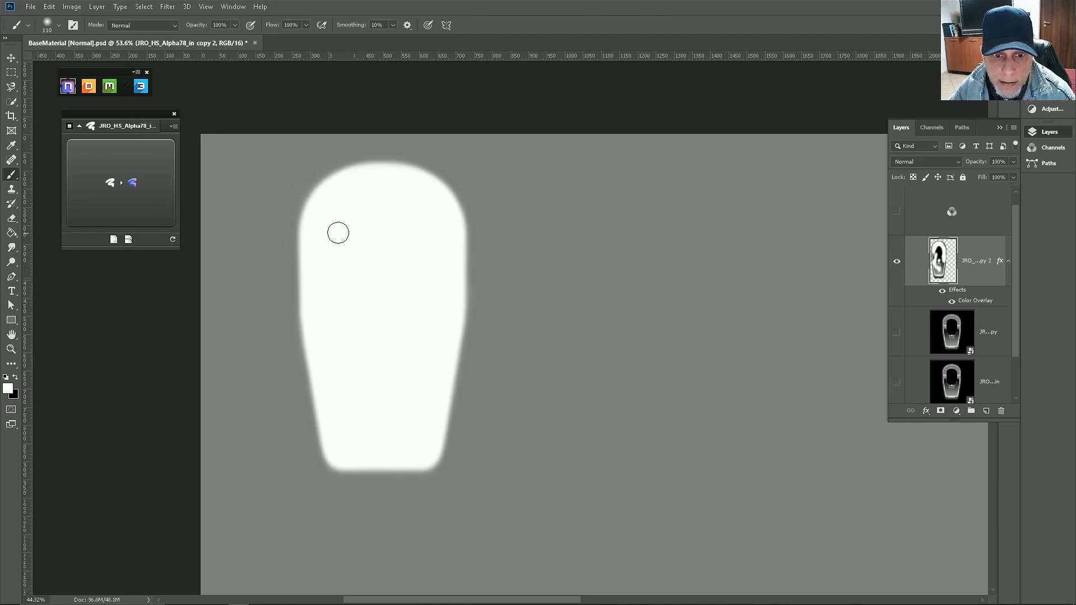
scroll(293, 126, up, 1)
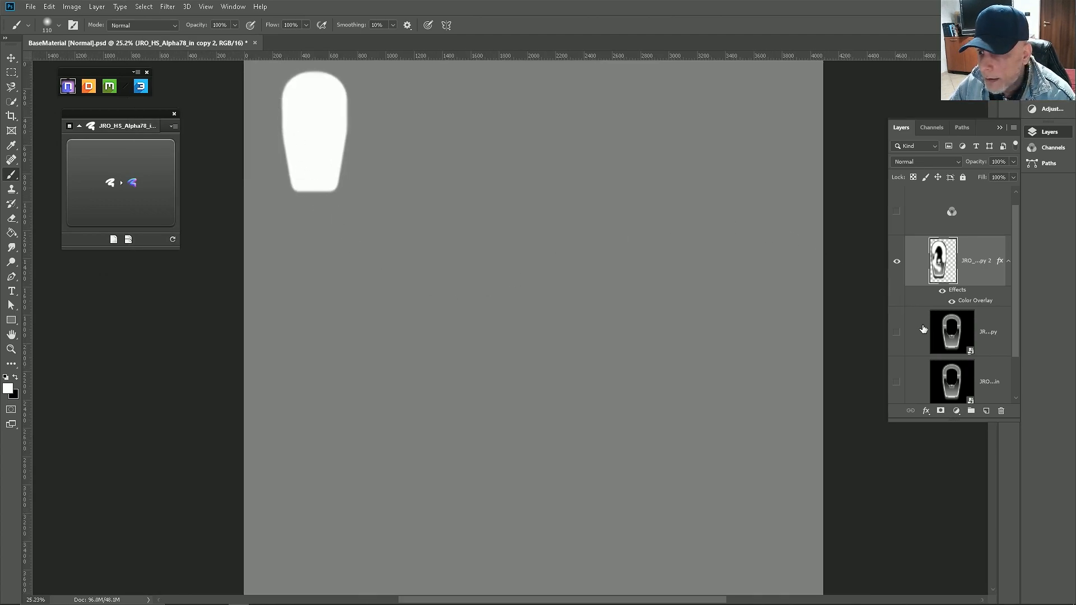
right_click(988, 279)
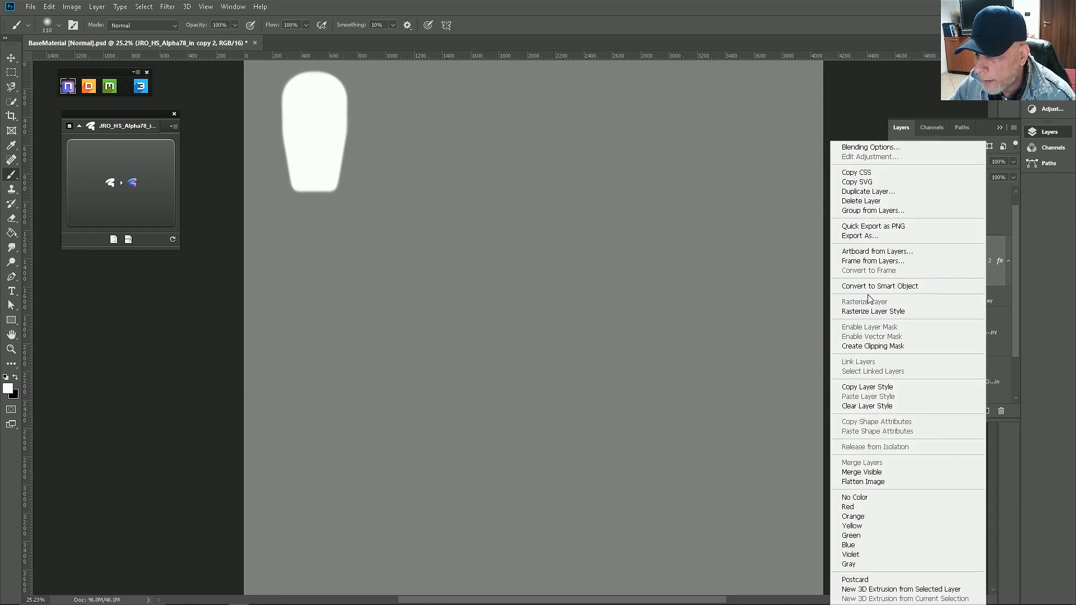
click(876, 311)
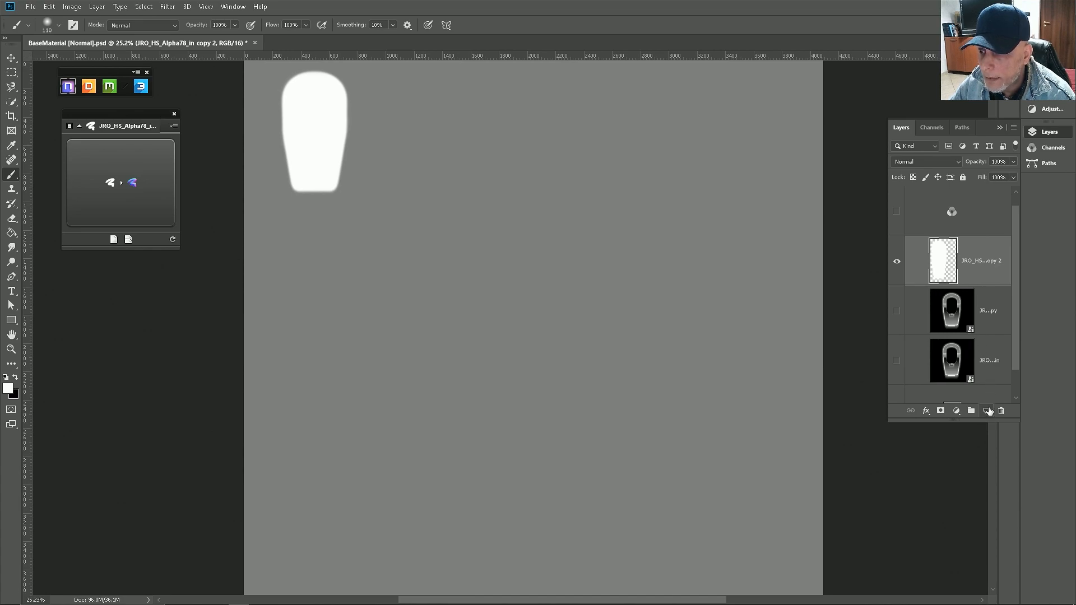
Step: Add a new layer beneath the white silhouette and fill it with black using the Paint Bucket
click(988, 413)
drag(950, 259, 968, 322)
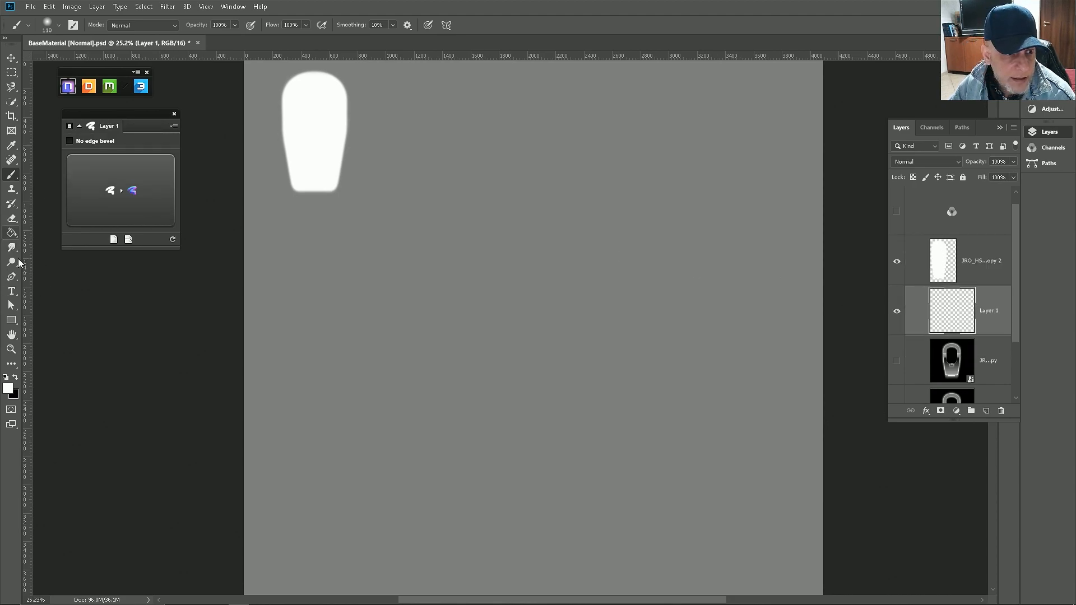
click(5, 378)
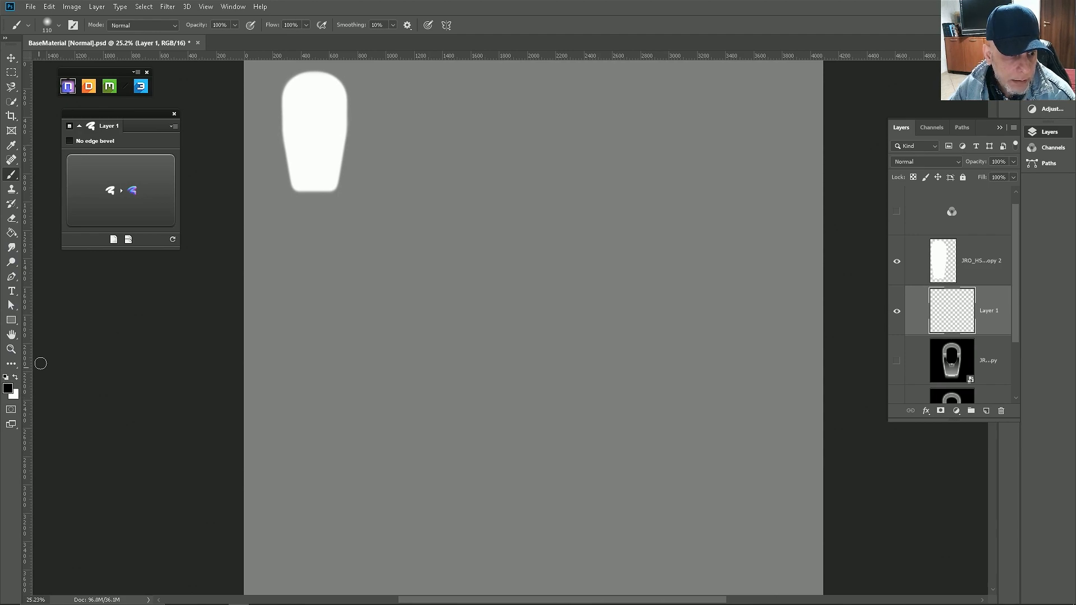
click(12, 233)
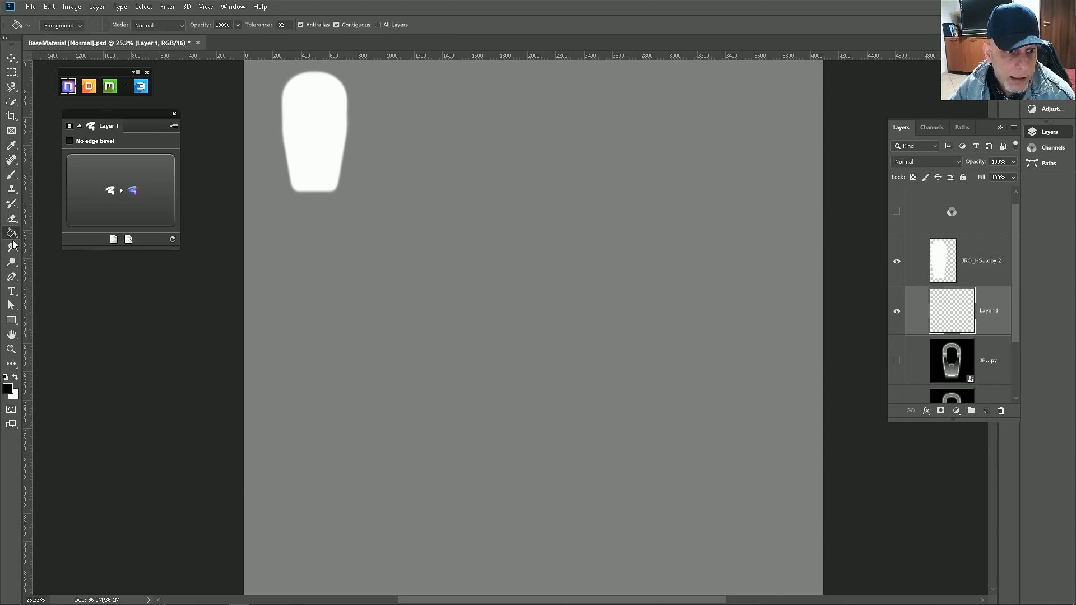
click(494, 360)
scroll(498, 313, down, 2)
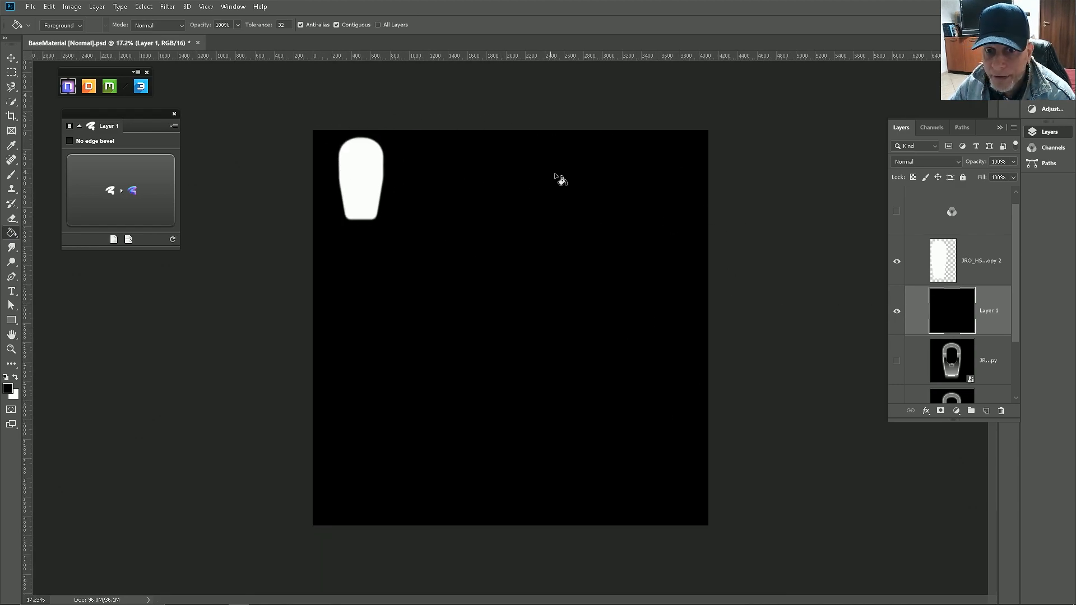
scroll(948, 262, up, 1)
Step: Put the white silhouette layer in a new group named AlphaMask, collapse the group and save the document
click(943, 273)
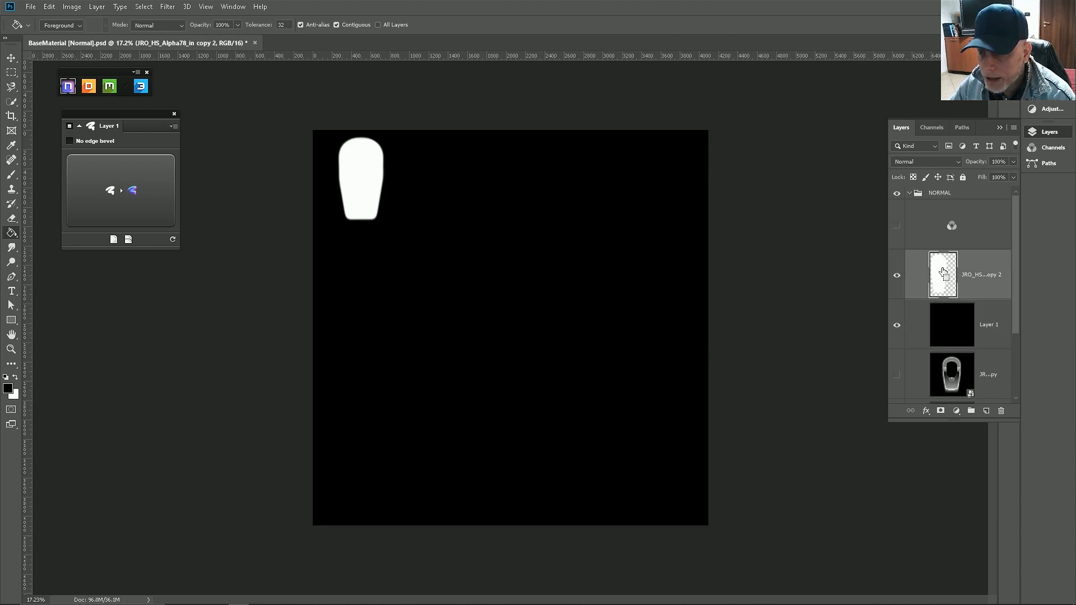
drag(943, 273, 971, 409)
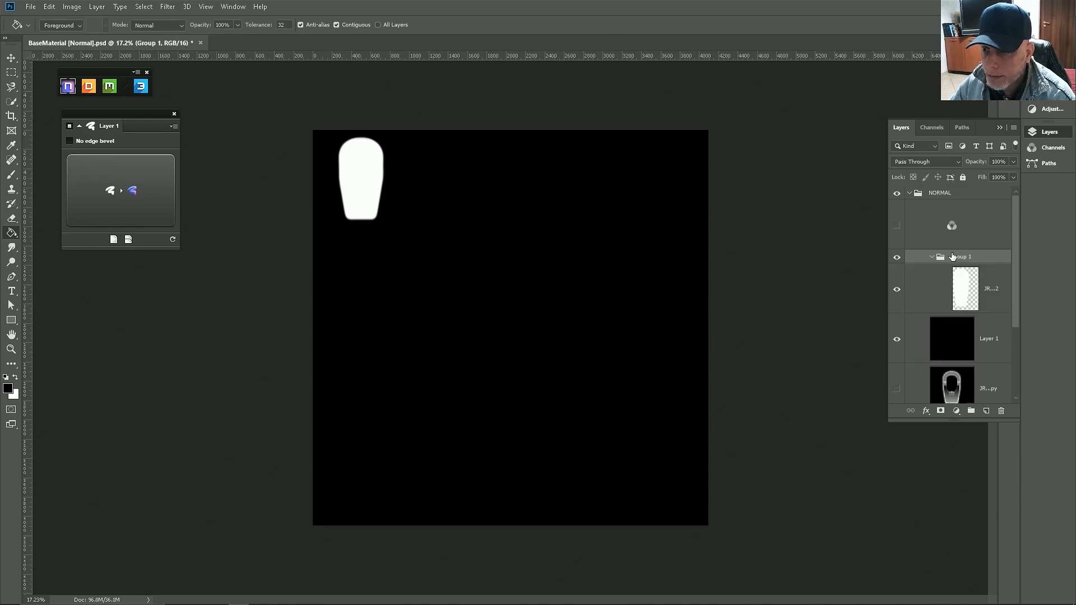
double_click(958, 257)
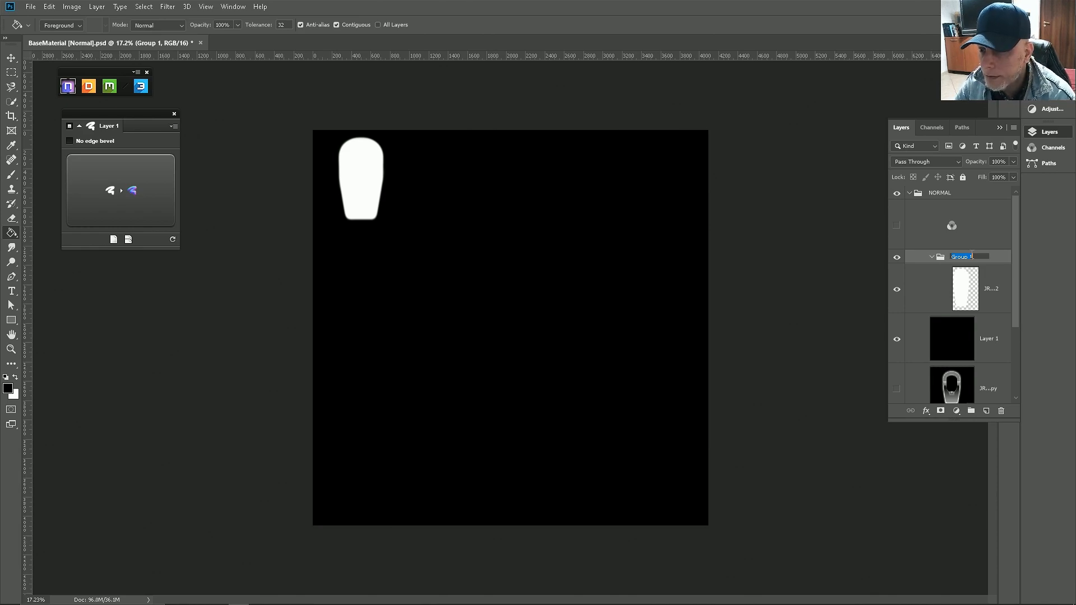
text(A)
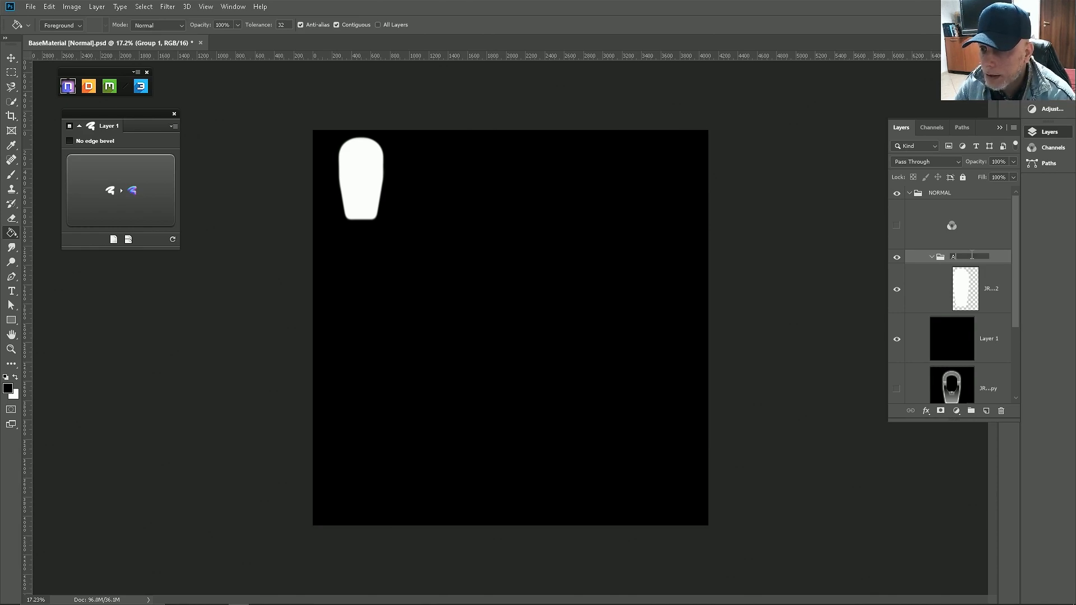
text(lphaM)
key(Return)
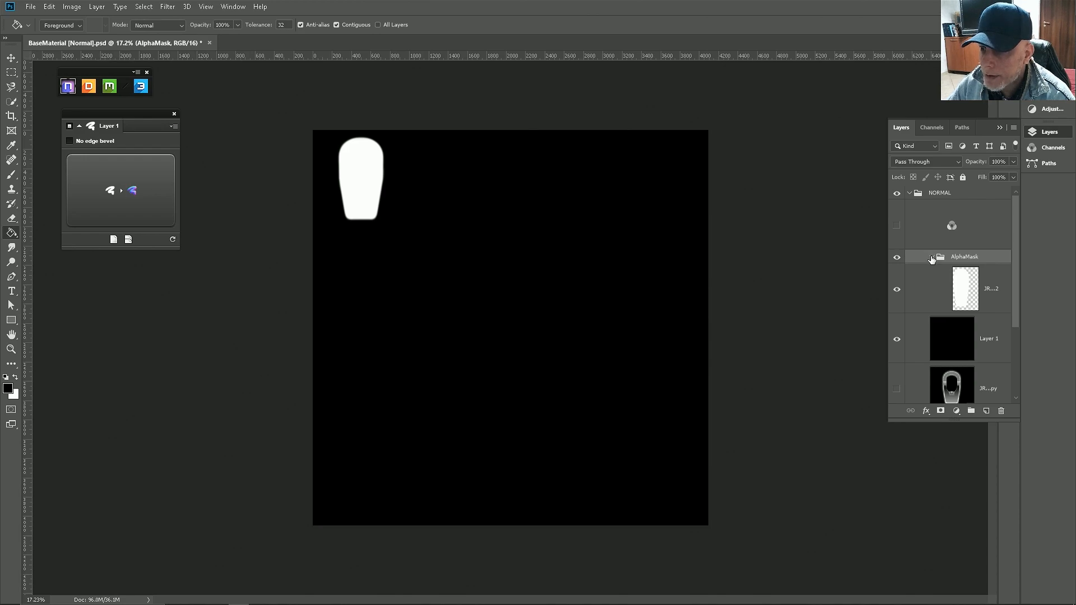
click(931, 256)
key(ctrl+s)
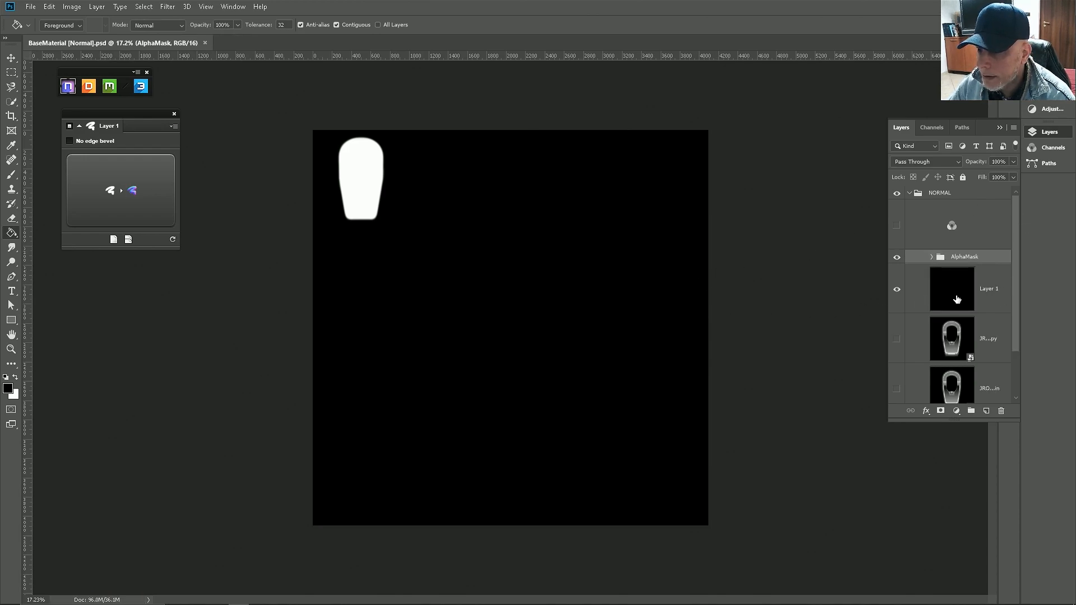
Step: Move the black fill layer into the AlphaMask group beneath the white silhouette, and toggle the group's visibility to check the mask
drag(953, 289, 954, 257)
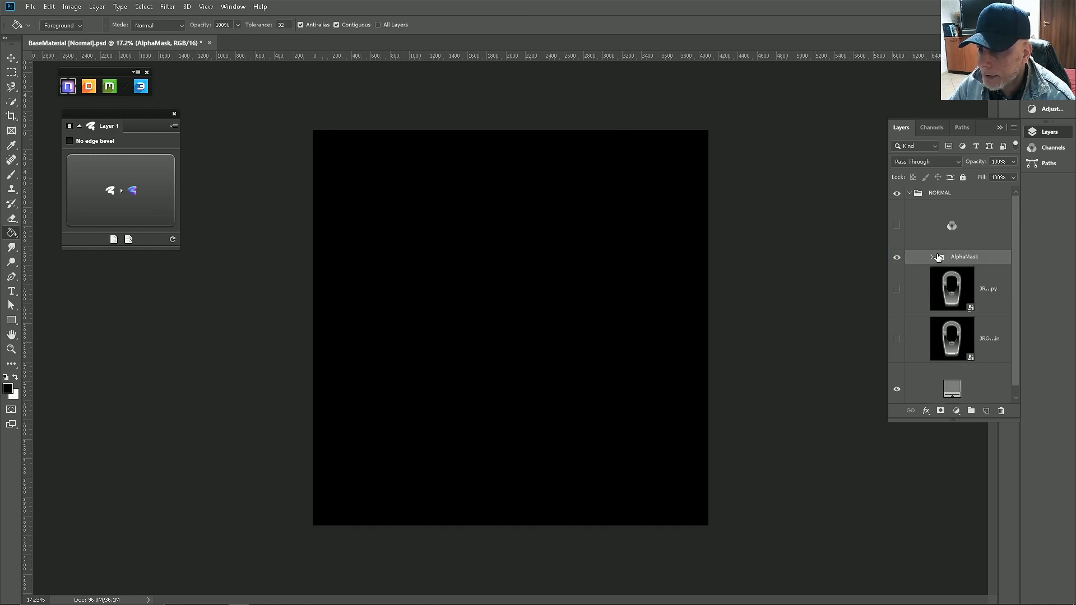
click(896, 257)
click(896, 257)
click(931, 257)
scroll(911, 297, down, 1)
scroll(940, 287, up, 1)
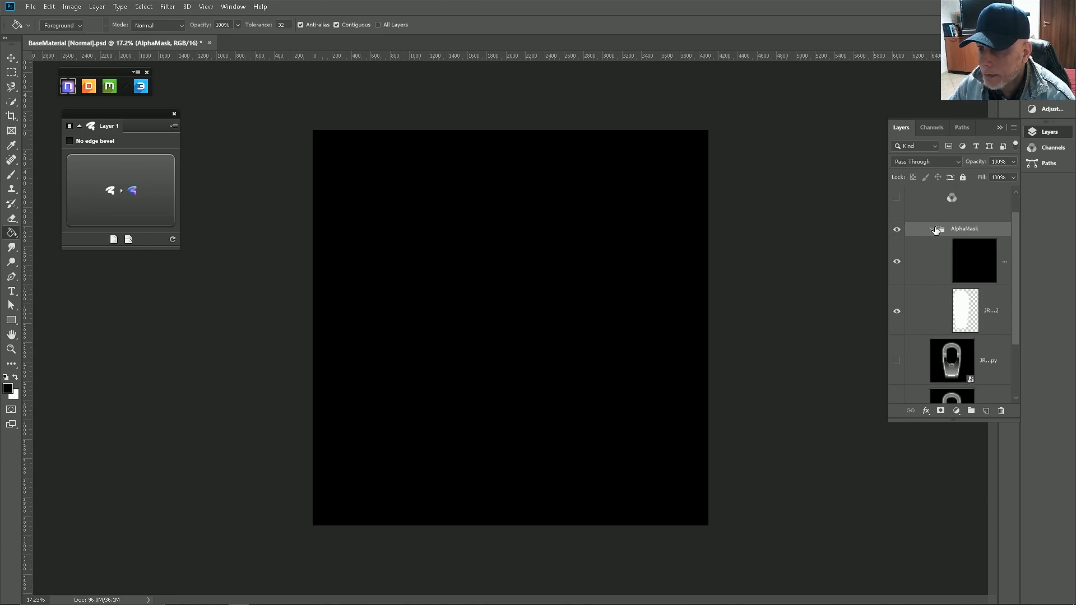
click(897, 233)
click(896, 233)
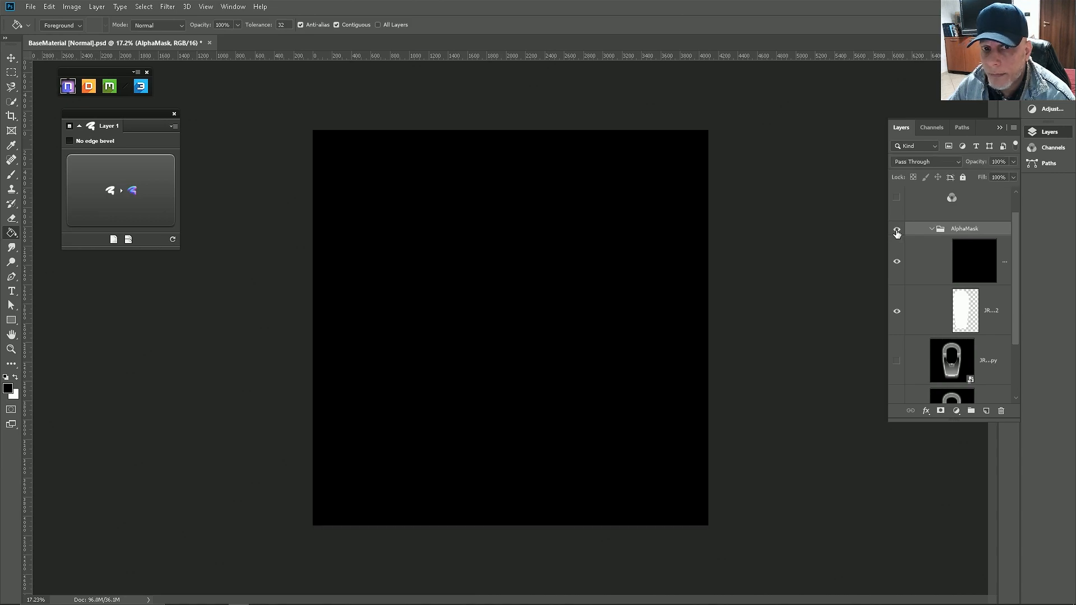
drag(965, 314, 942, 246)
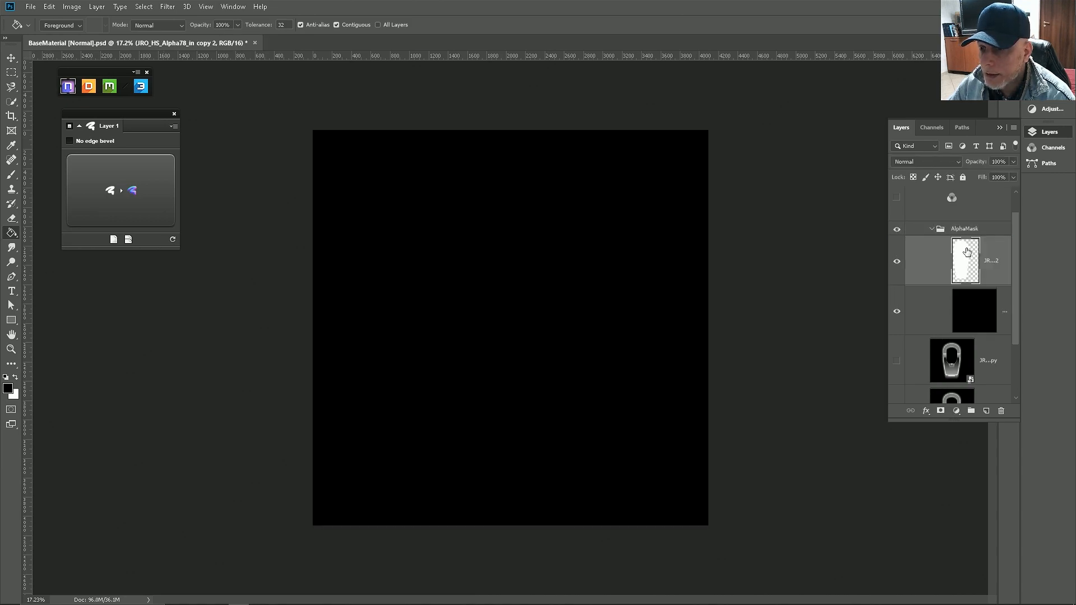
click(933, 230)
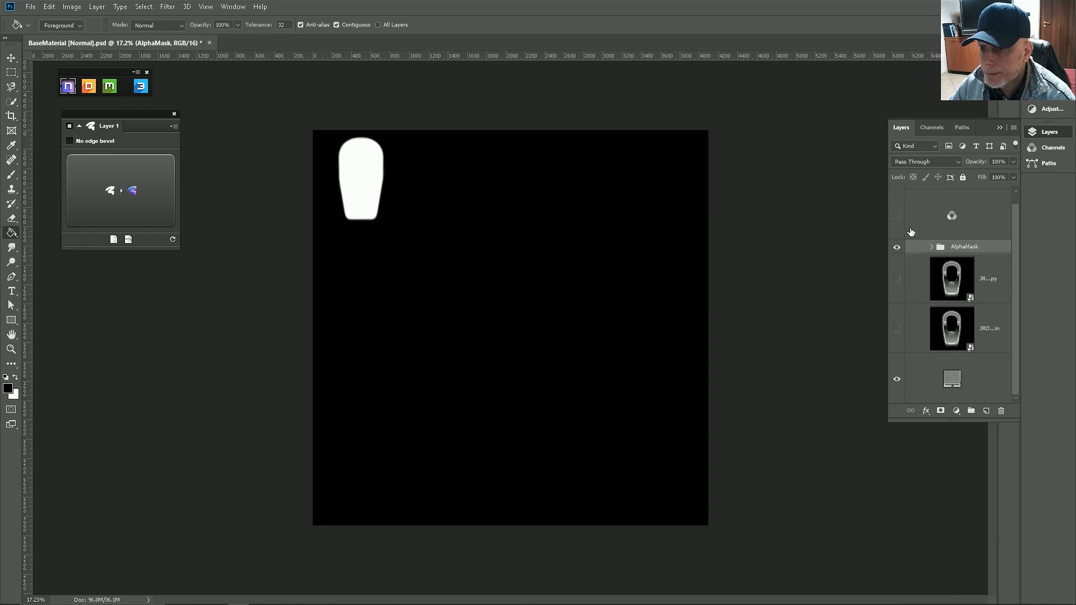
click(897, 248)
click(897, 247)
click(897, 248)
click(897, 247)
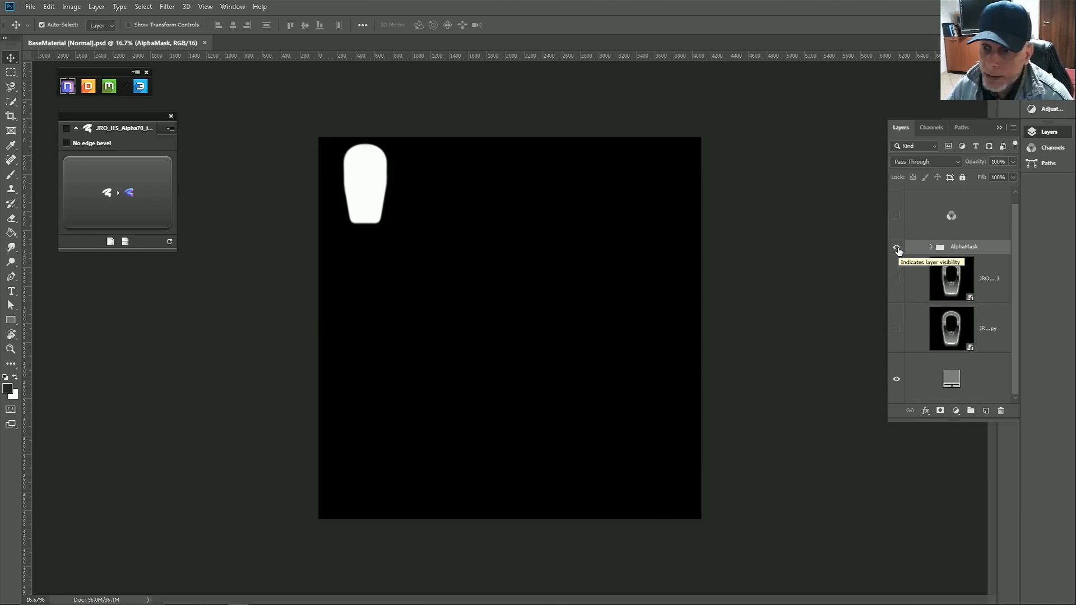
Step: Delete the surplus copy 3 alpha layer, and hide AlphaMask while showing the normal conversion layer and the remaining alpha
click(950, 282)
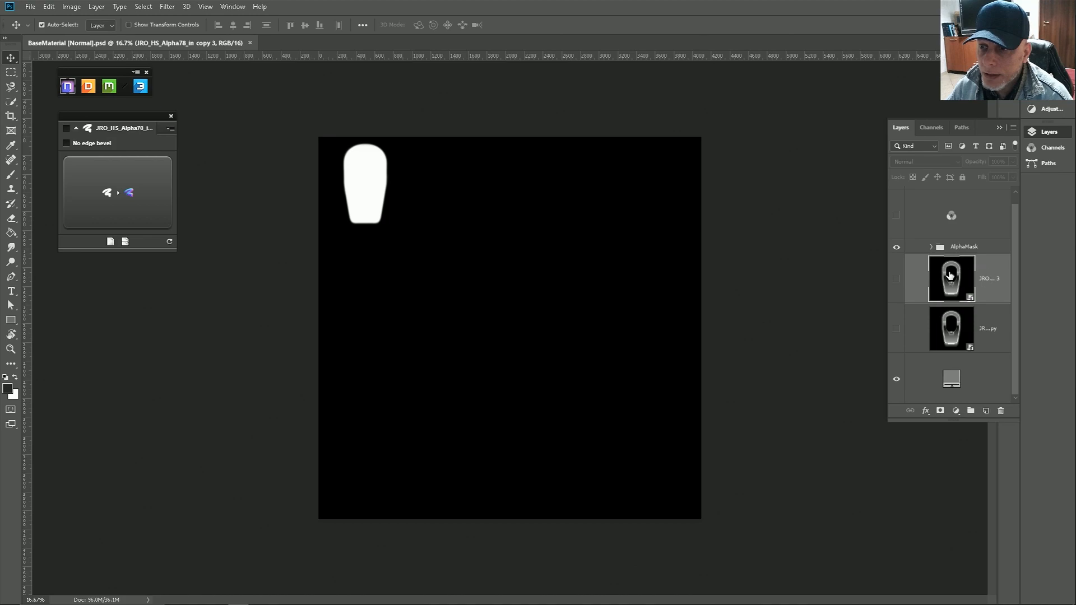
click(1002, 413)
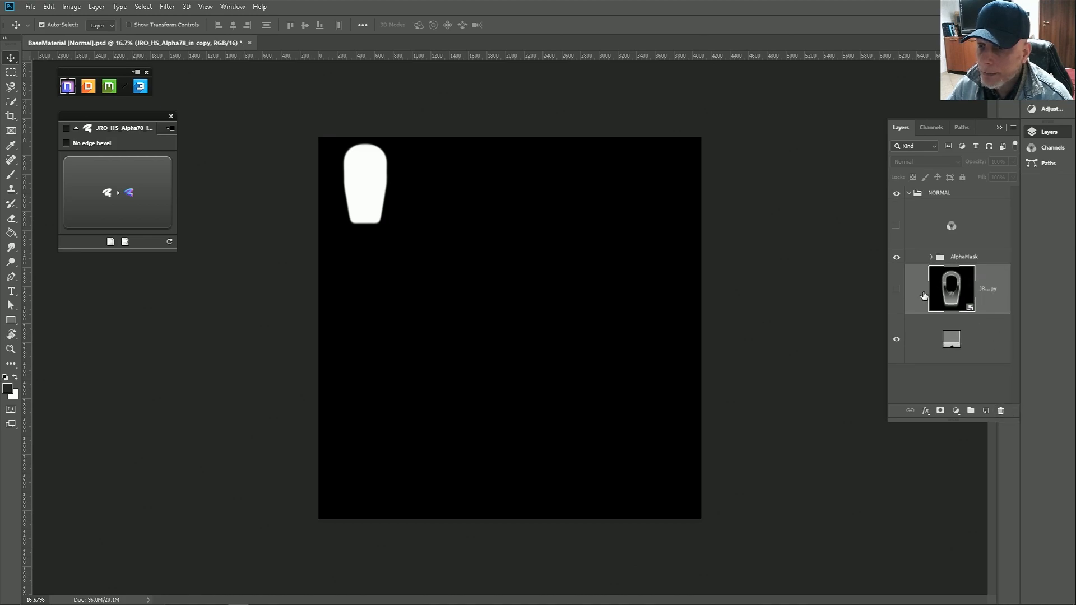
click(896, 257)
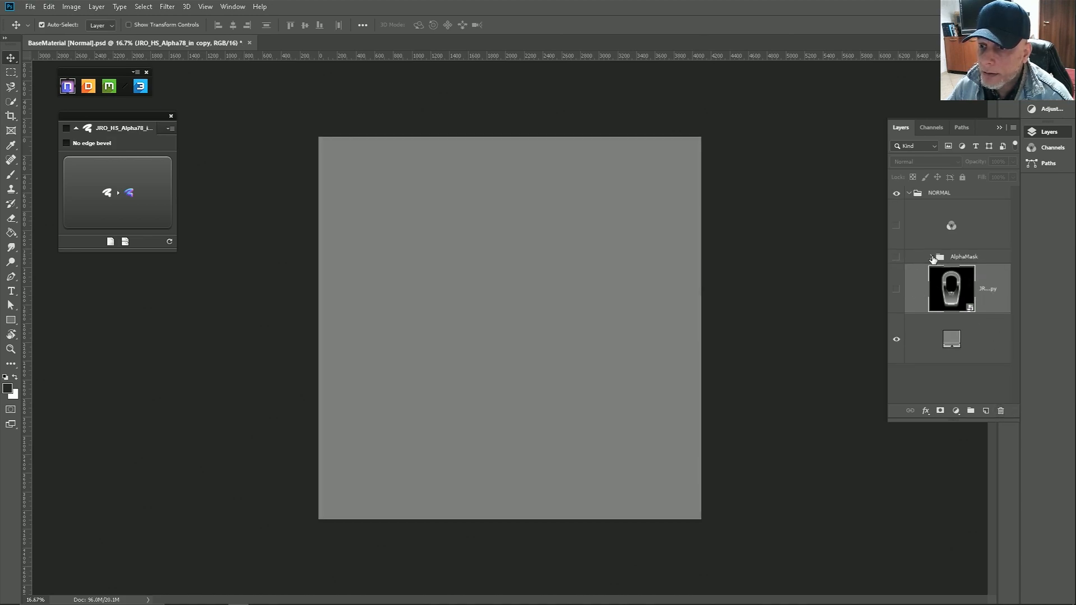
click(897, 226)
click(896, 289)
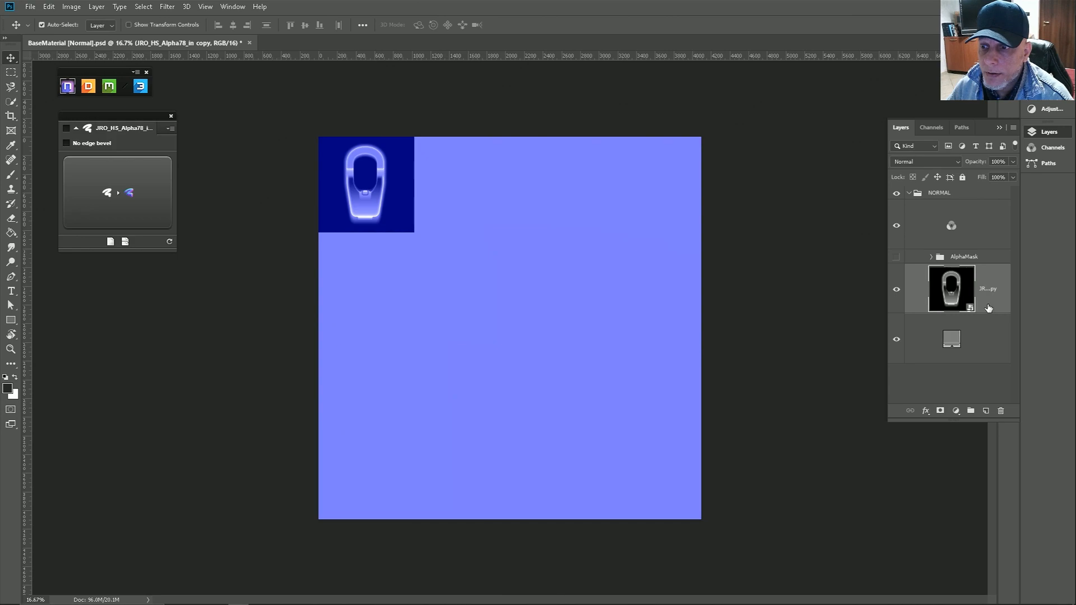
Step: Rasterize the JRO_HS_Alpha78_in copy layer and convert it to an nDo normal map layer
right_click(988, 308)
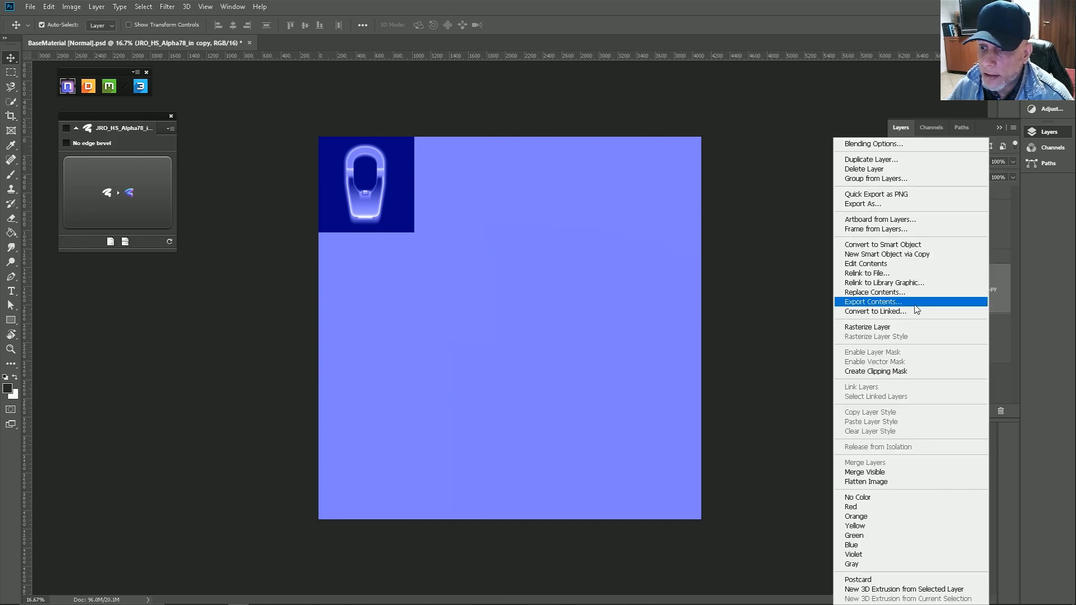
click(877, 329)
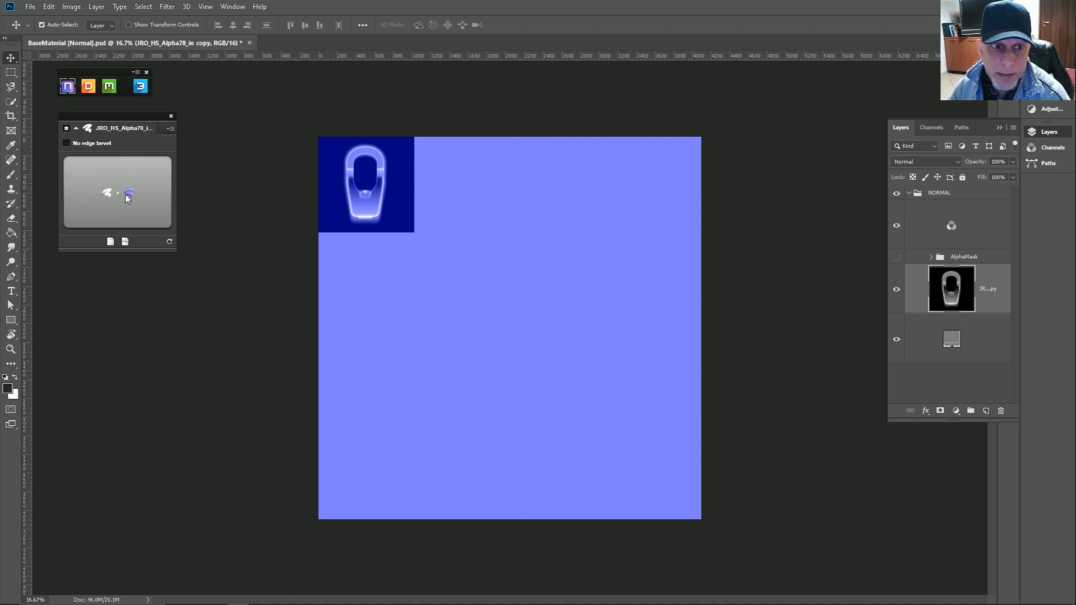
click(112, 195)
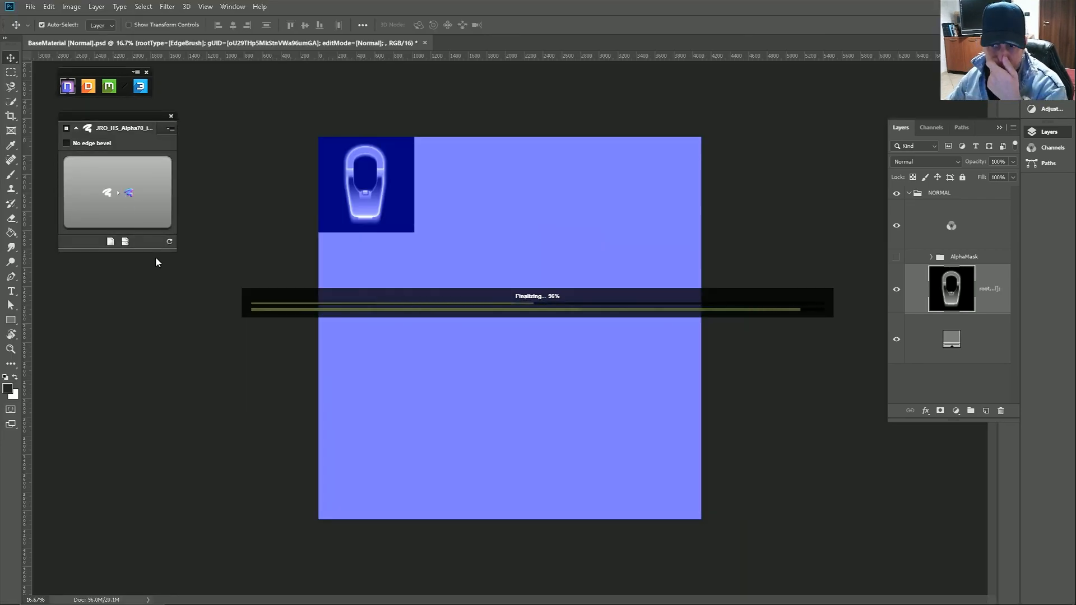
scroll(323, 162, up, 5)
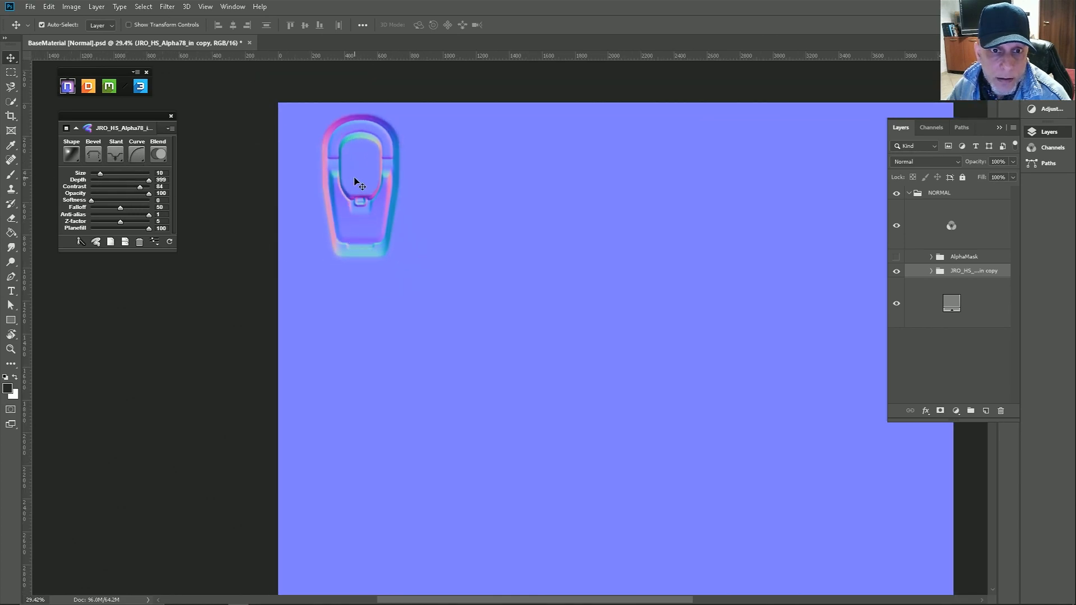
click(116, 157)
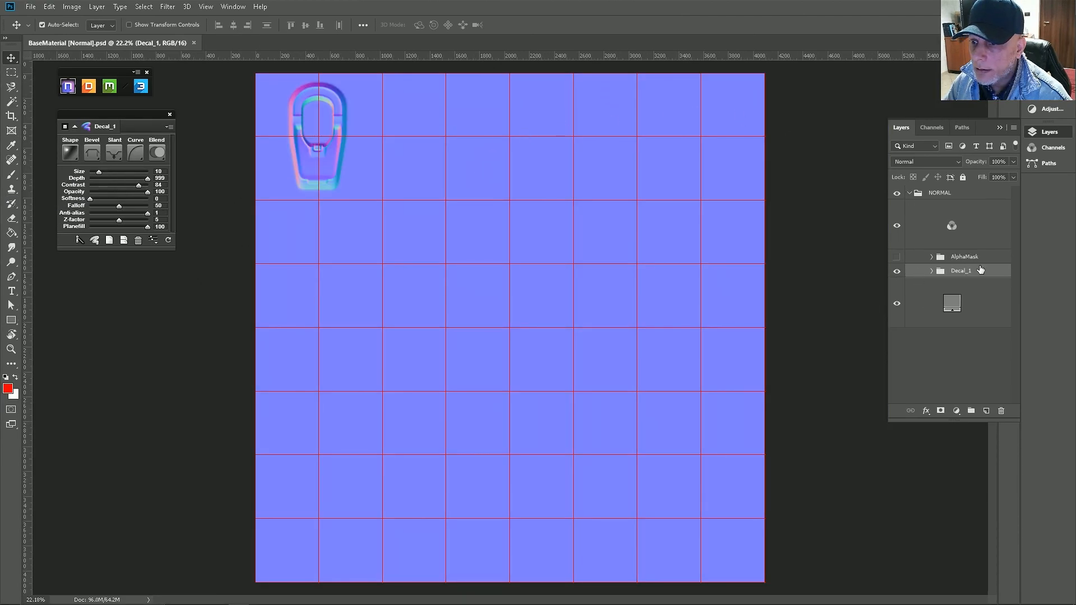
Step: Toggle the visibility of the Decal_1 and AlphaMask groups to compare them, leaving both groups and the normal conversion layer hidden
click(896, 272)
click(897, 274)
click(897, 273)
click(896, 272)
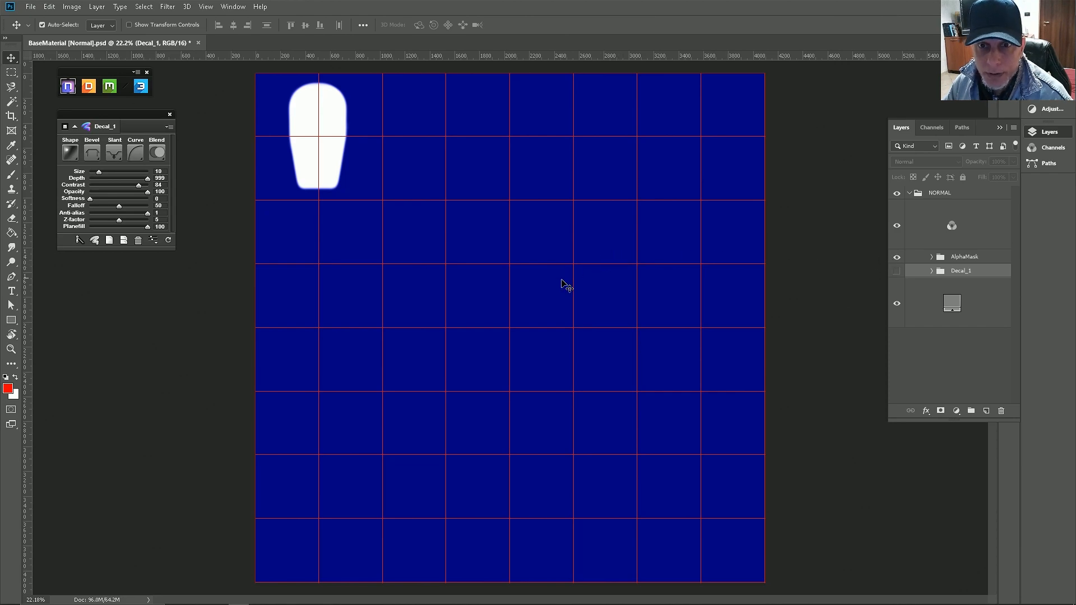
click(897, 256)
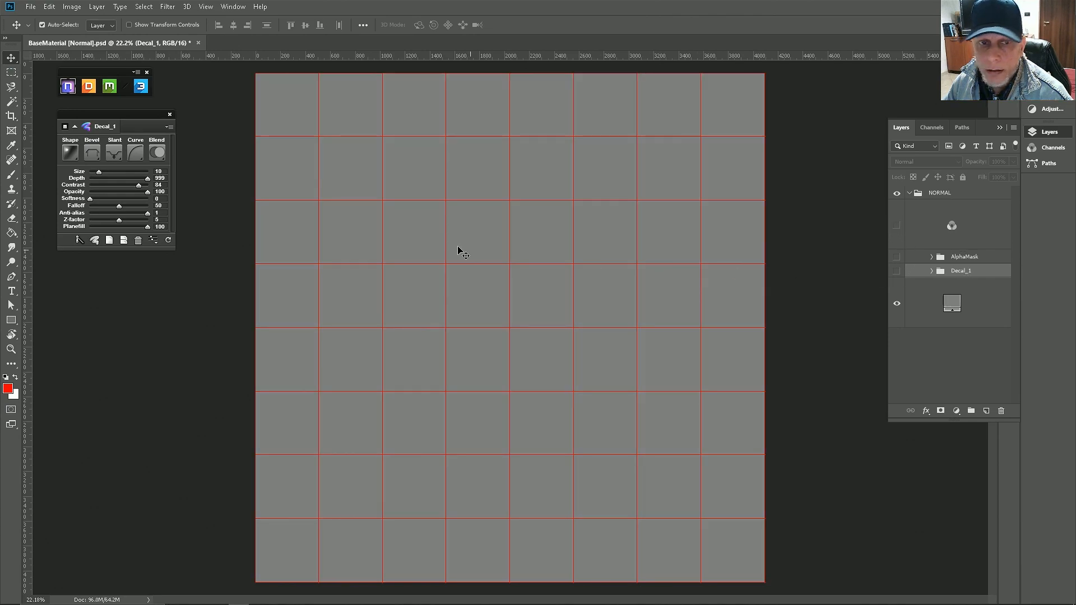
Step: Place JRO_HS_Alpha78_m.jpg as an embedded image in the document
click(30, 7)
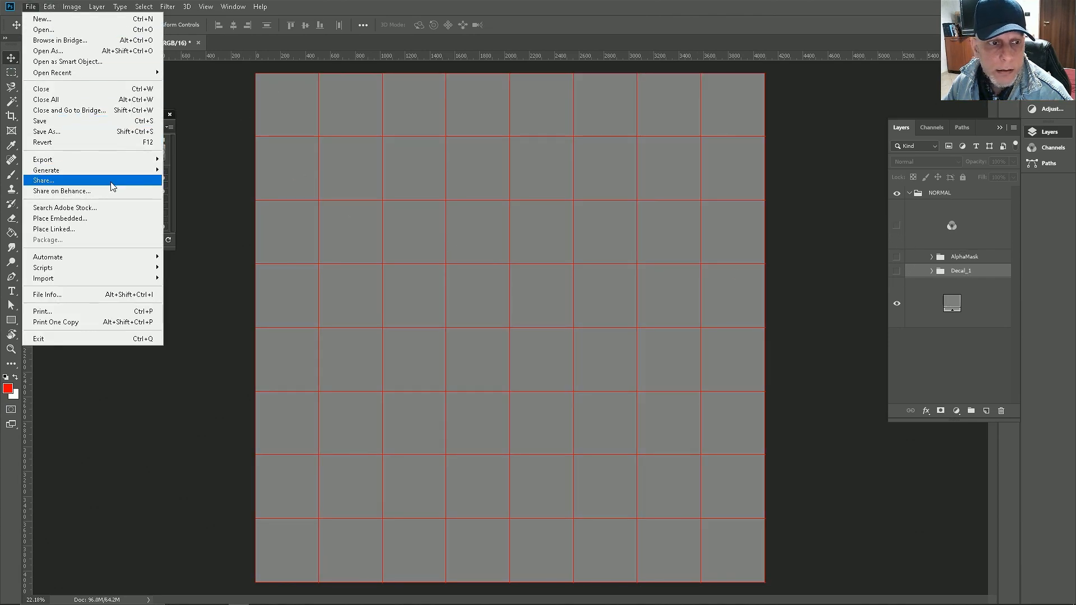
click(92, 224)
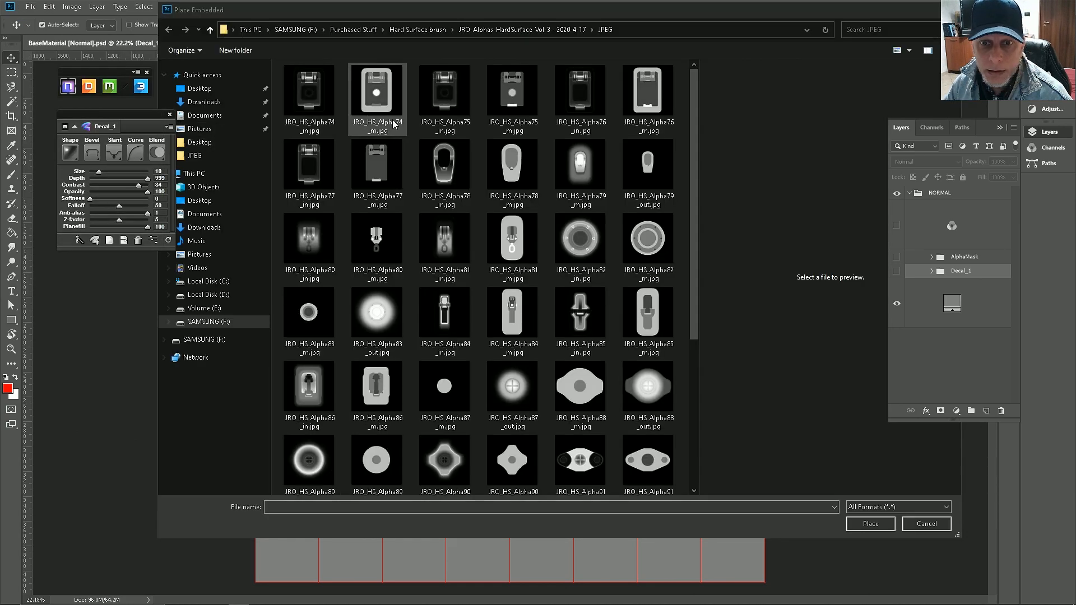
click(449, 175)
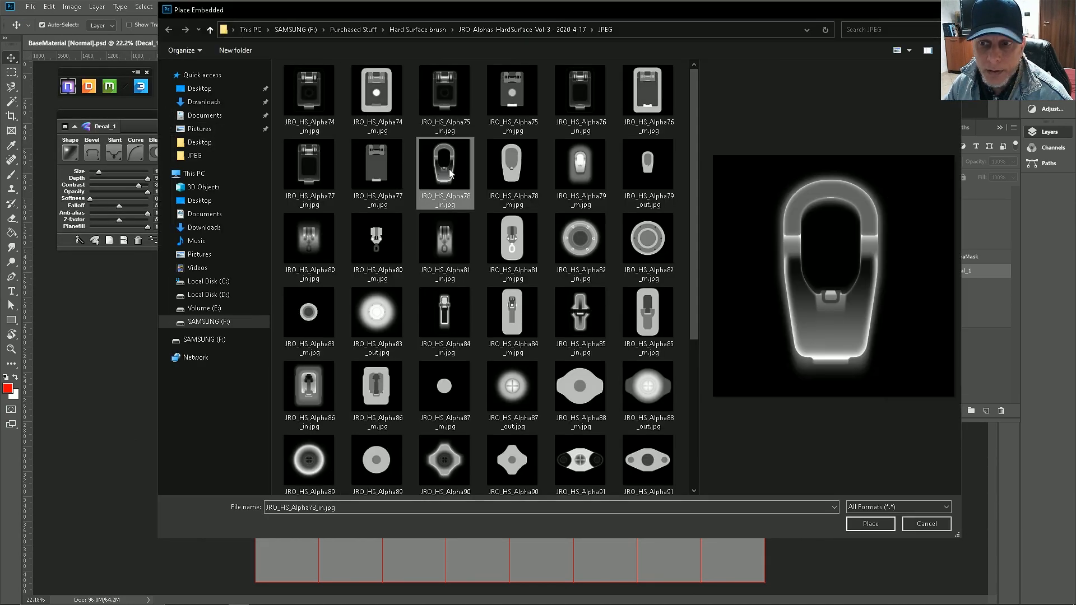
click(511, 165)
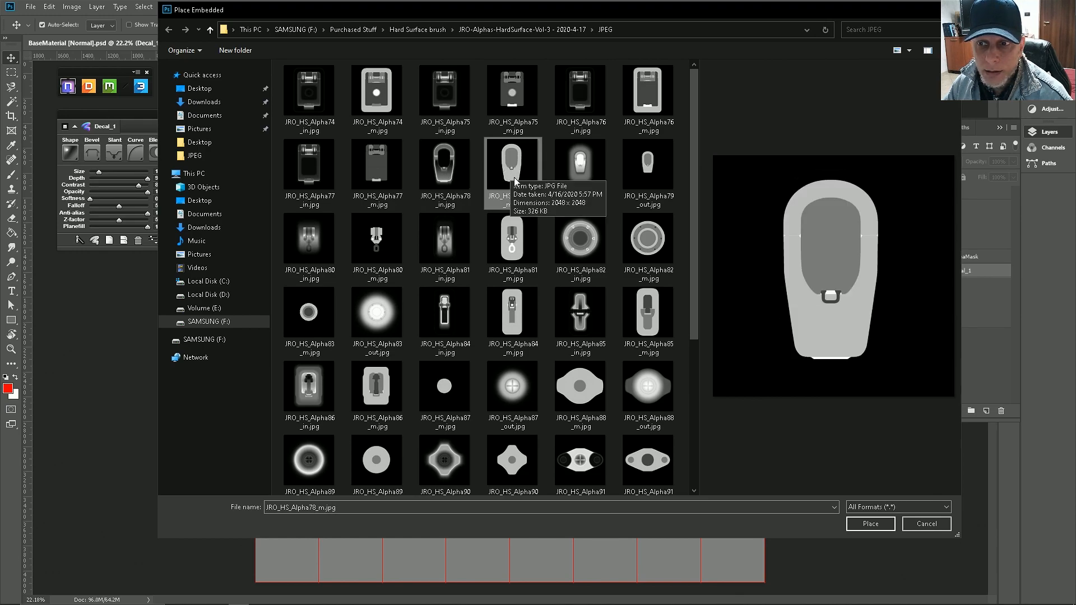
click(871, 523)
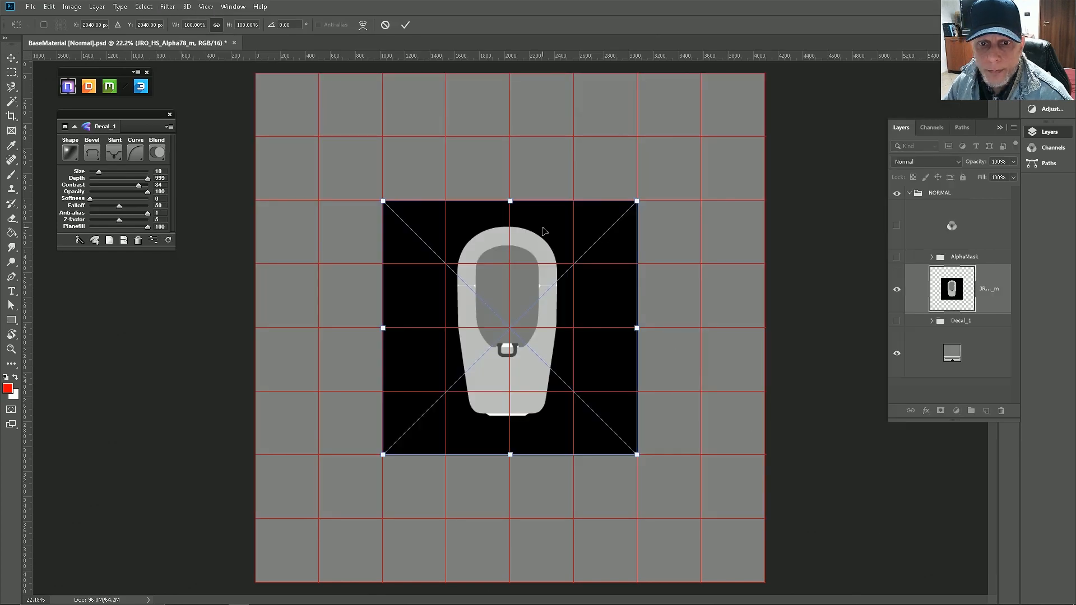
Step: Scale the placed mask image to 50% and position it in the canvas's upper-left corner at X 512, Y 512 px
drag(571, 348, 457, 239)
drag(504, 327, 382, 201)
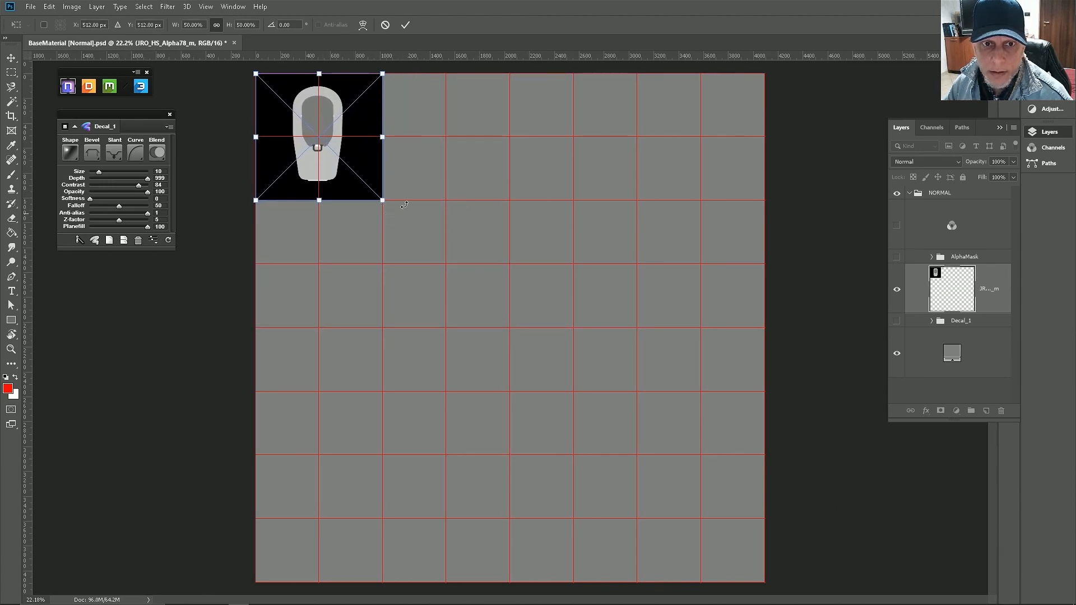
click(405, 25)
Step: Examine the grey tone regions of the placed mask, including the small latch, its white patches and the lower edge
scroll(284, 101, up, 5)
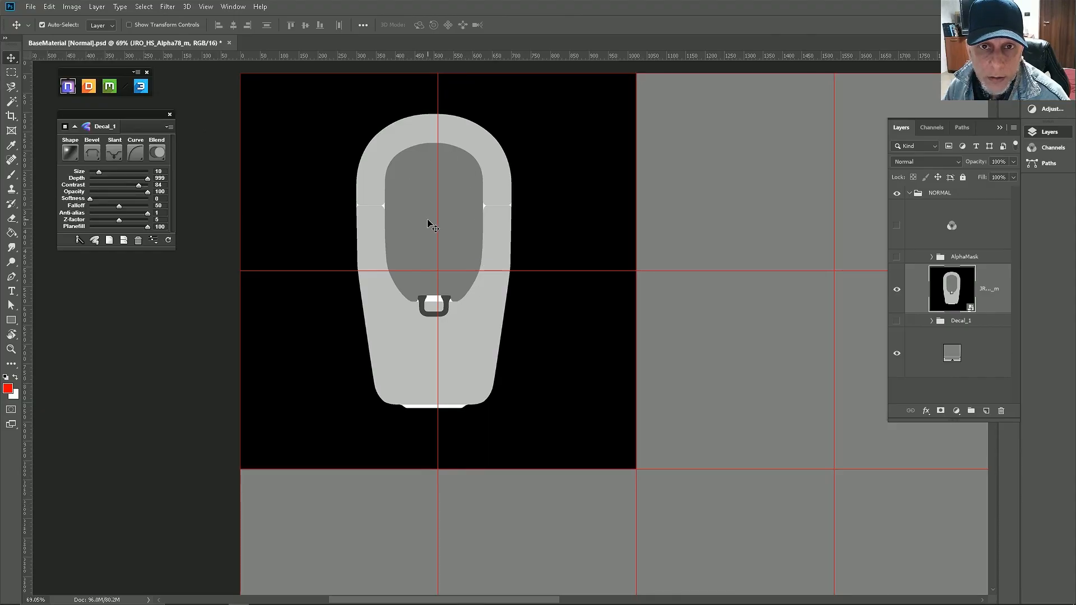
scroll(435, 315, up, 2)
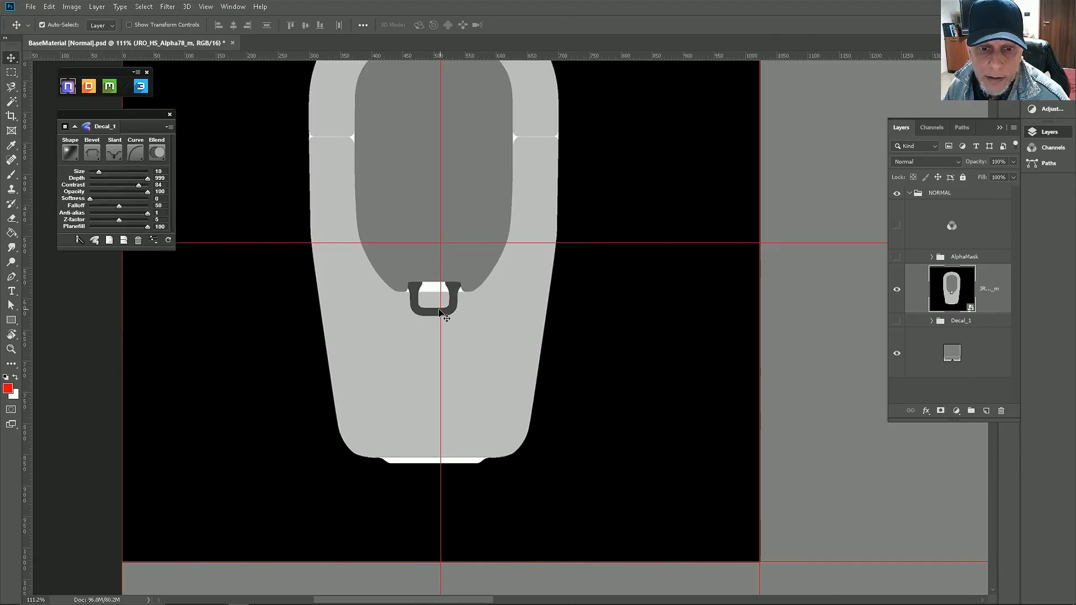
scroll(425, 320, up, 2)
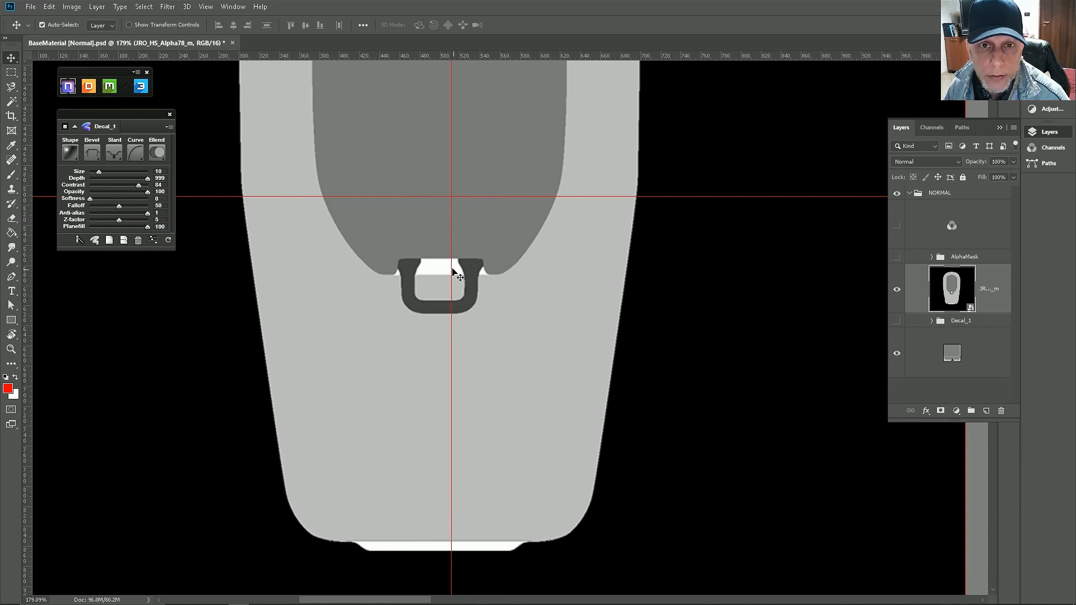
scroll(454, 274, down, 2)
scroll(388, 222, down, 3)
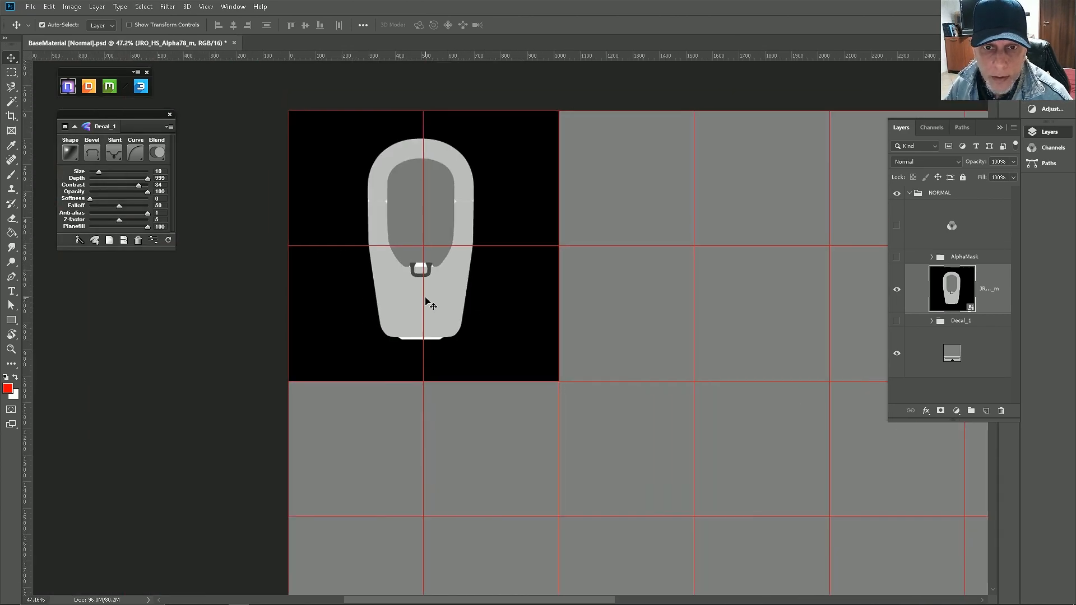
scroll(427, 301, up, 1)
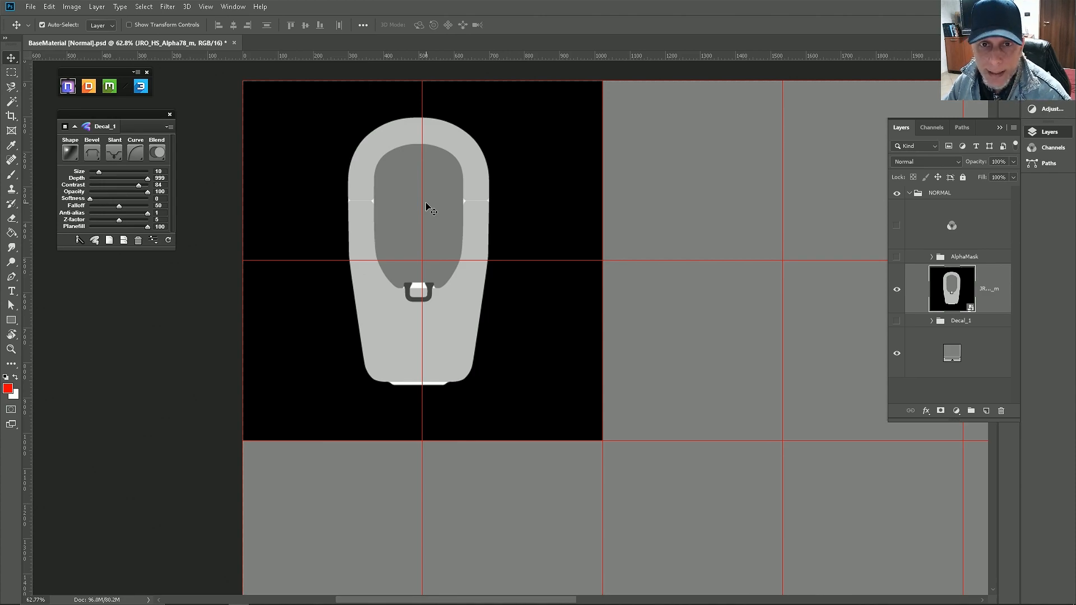
scroll(426, 217, down, 5)
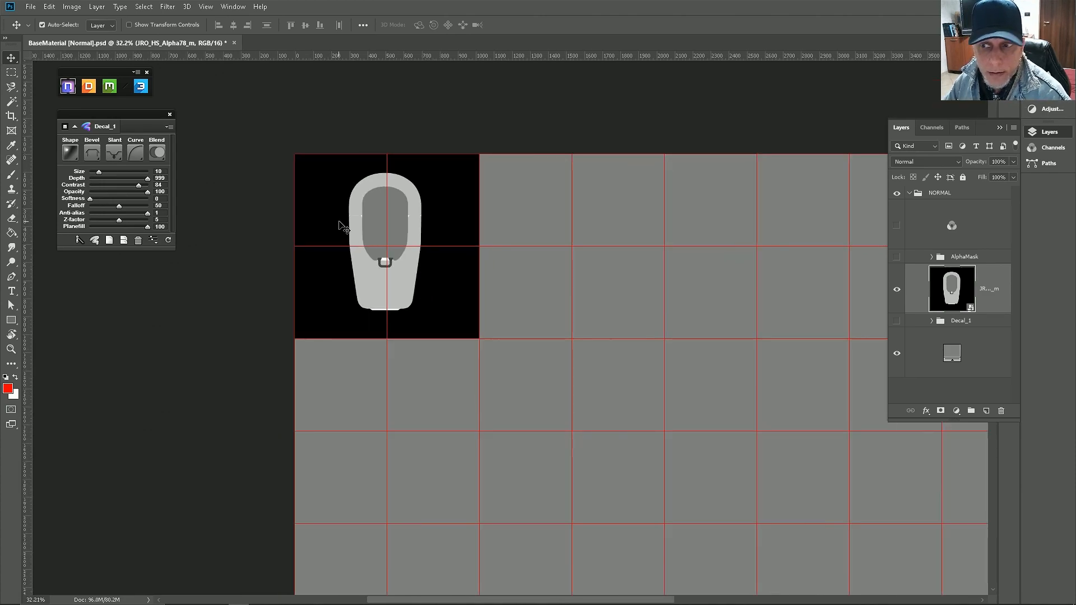
scroll(303, 122, up, 4)
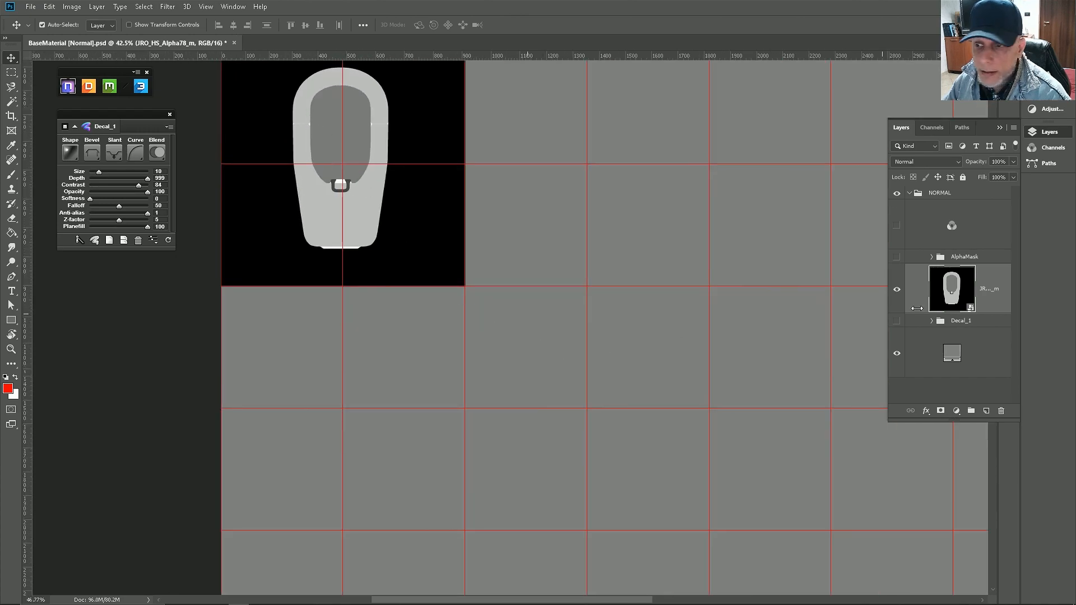
Step: Rasterize the JRO_HS_Alpha78_m layer and select its light grey body with the Magic Wand at tolerance 32
right_click(995, 303)
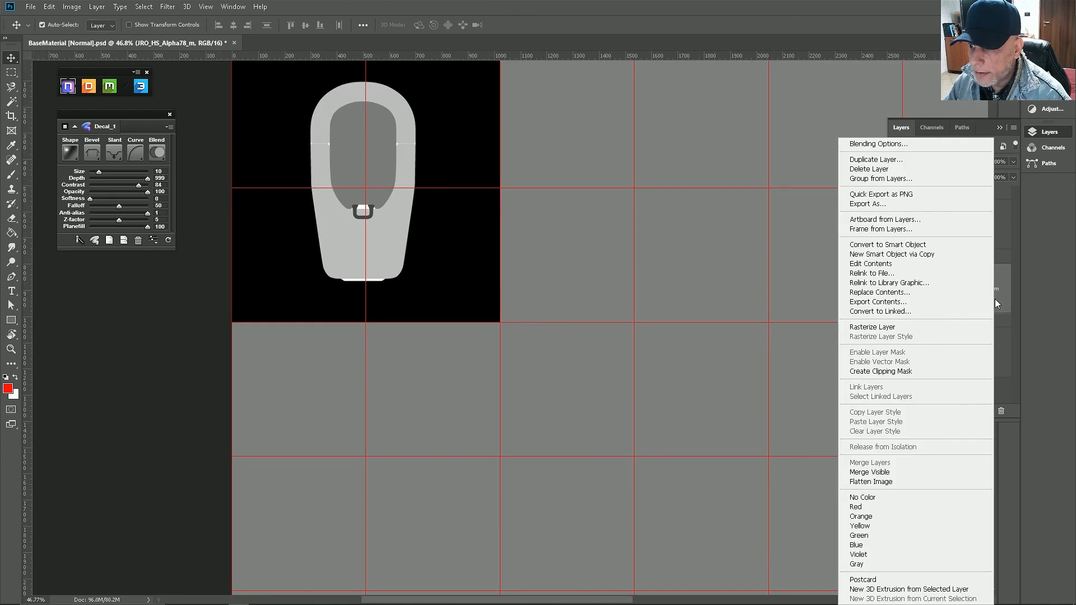
click(874, 330)
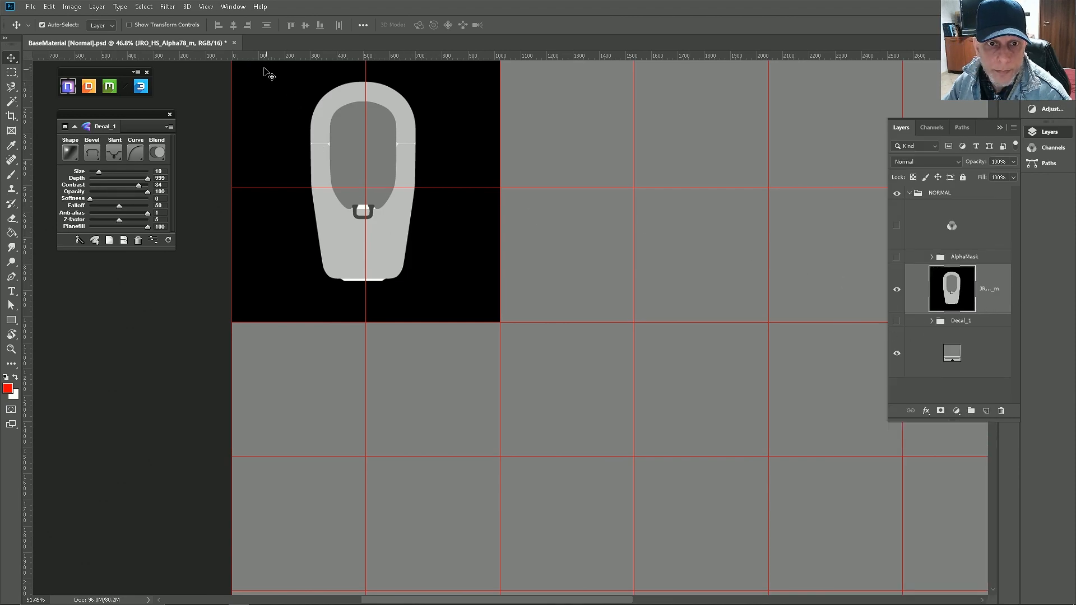
scroll(274, 78, up, 3)
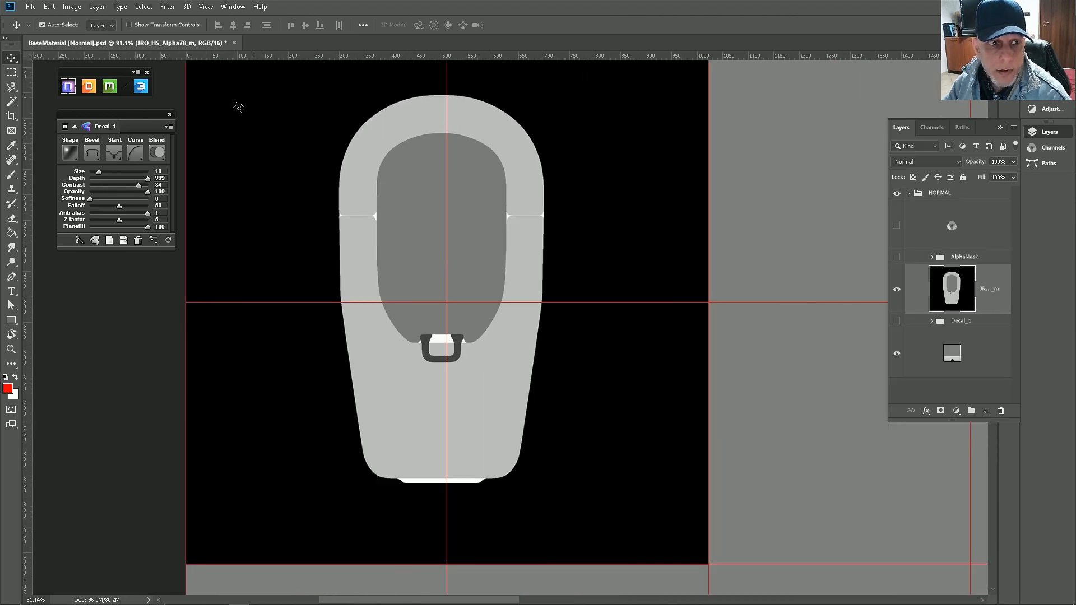
click(11, 101)
scroll(429, 163, up, 2)
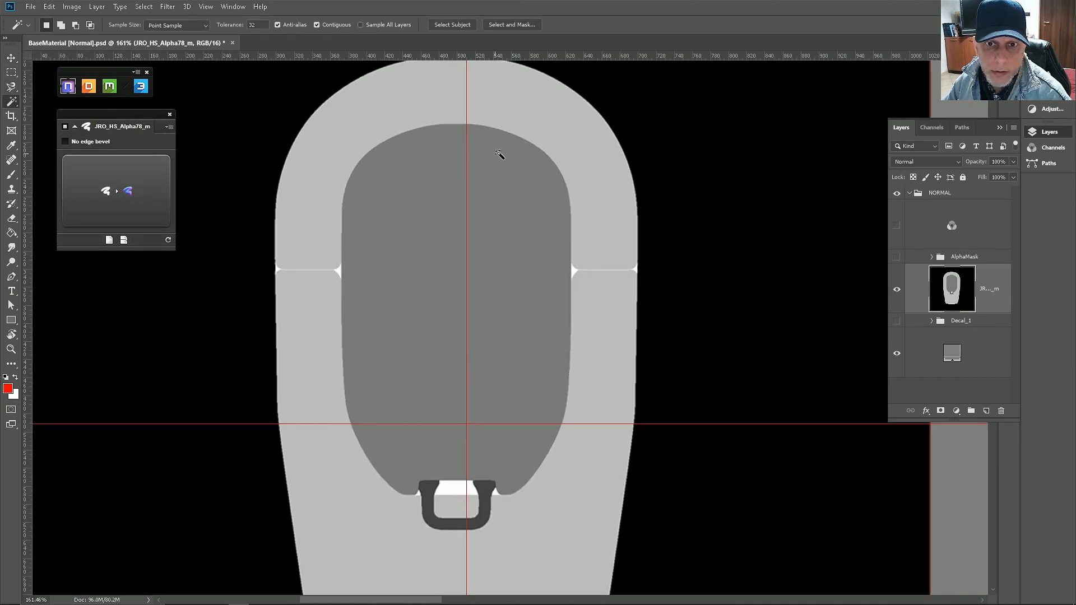
scroll(485, 159, down, 3)
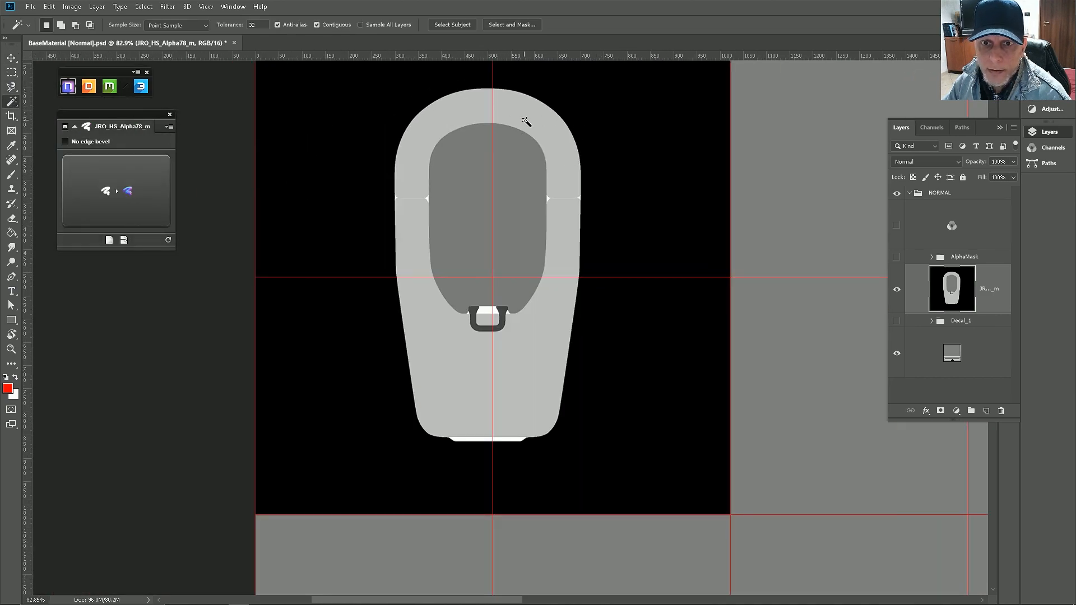
click(545, 151)
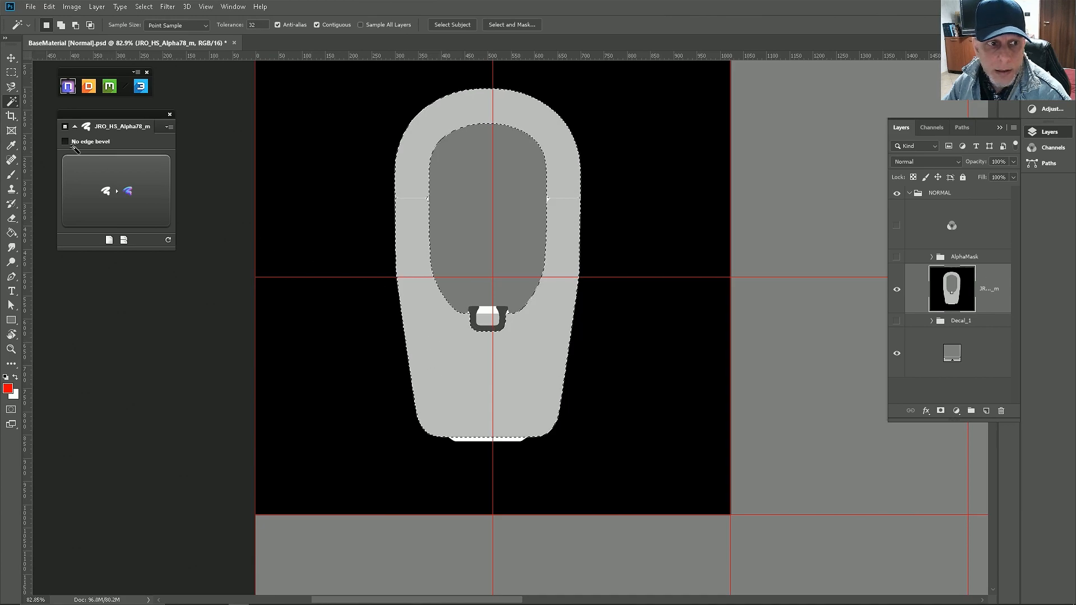
Step: Try filling the selected light grey body with red (ff0000) using the Paint Bucket, undoing and repeating the fill once
click(7, 389)
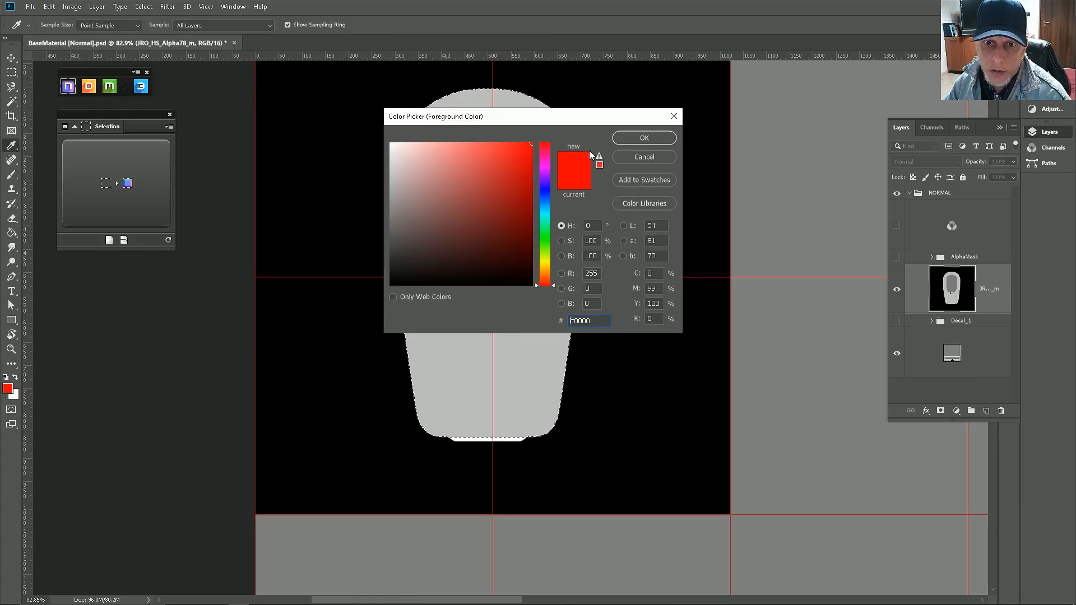
click(643, 138)
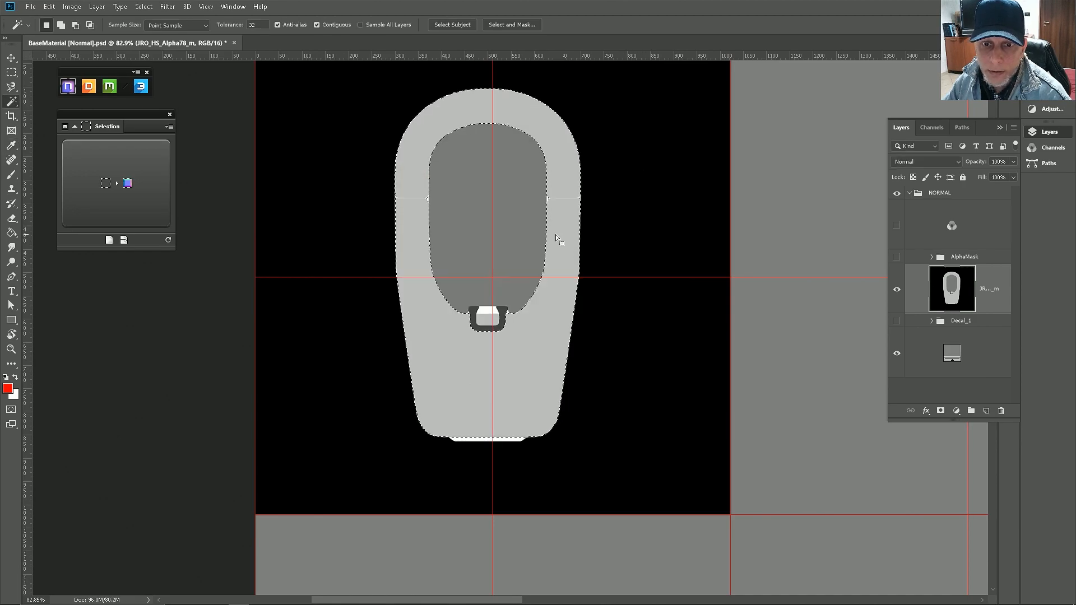
key(ctrl+1)
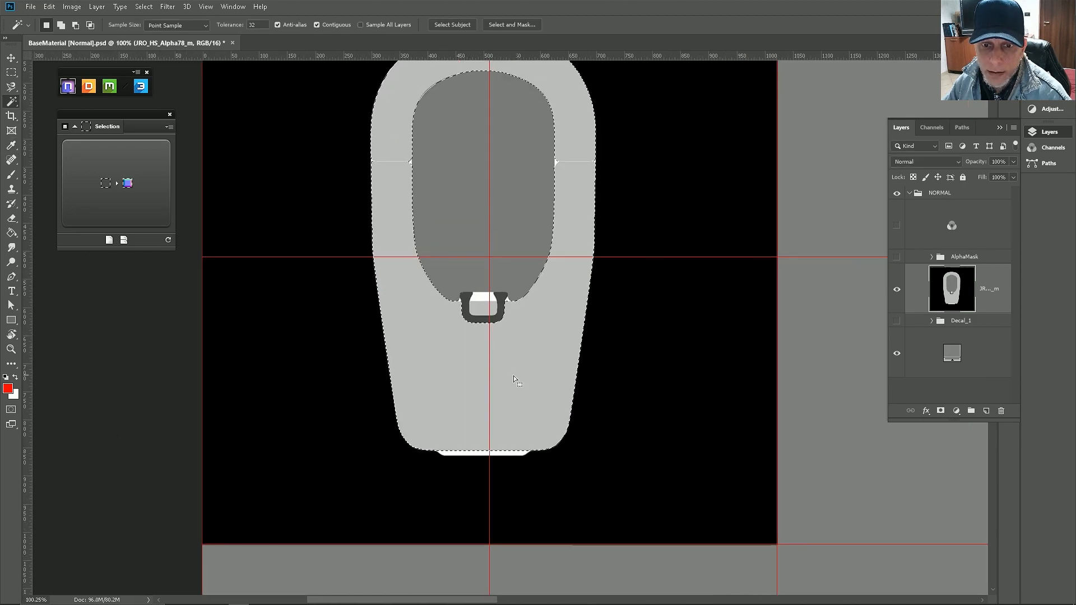
click(11, 233)
click(448, 359)
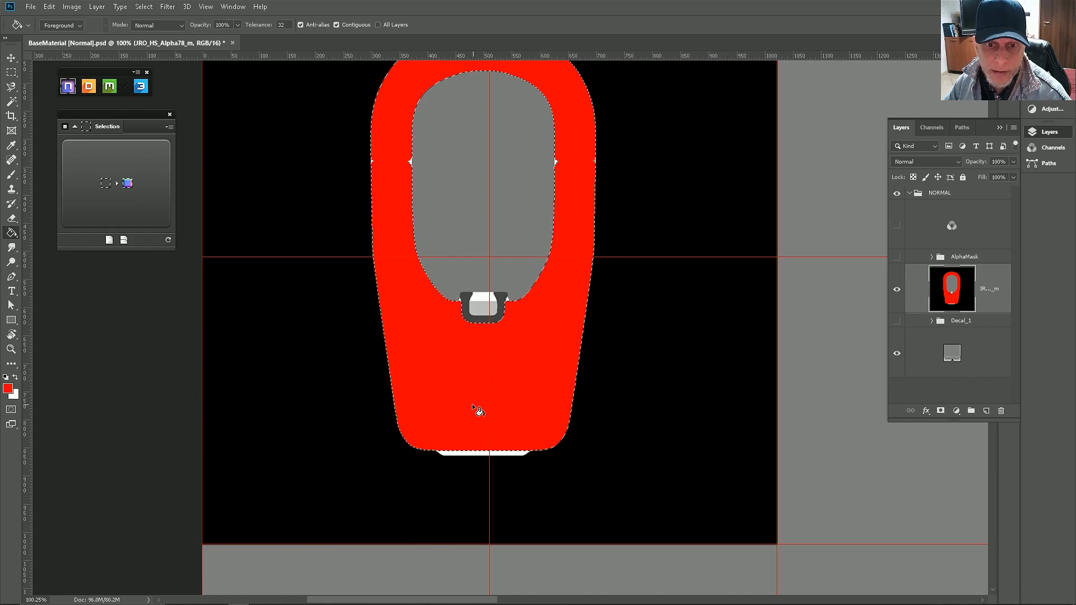
key(ctrl+z)
scroll(448, 314, up, 3)
scroll(507, 293, up, 2)
click(375, 407)
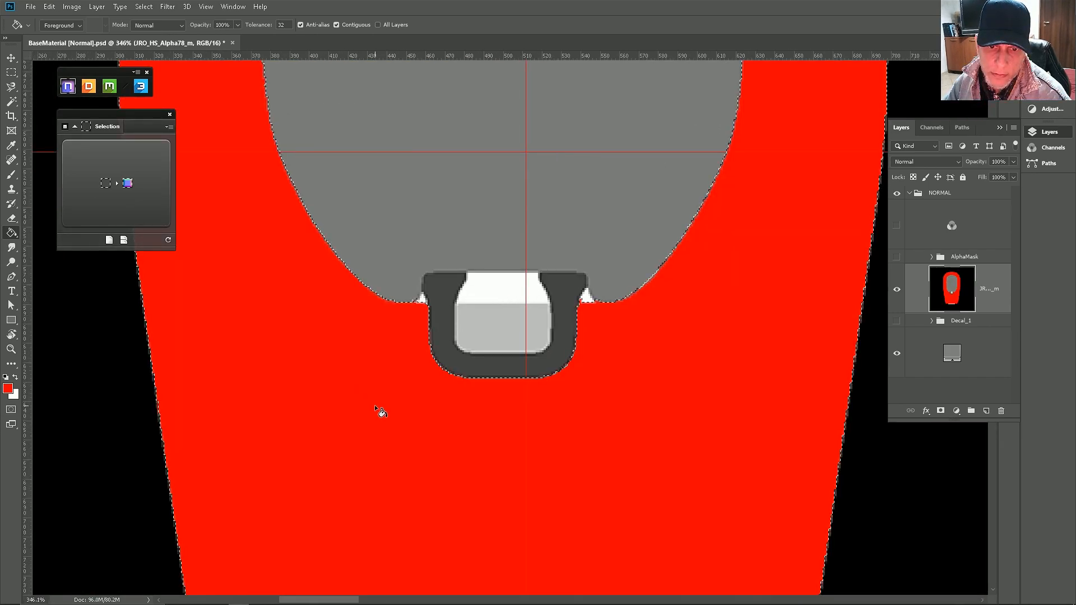
Step: Inspect the red fill around the latch and the lower edge, and undo the fill
scroll(389, 330, down, 3)
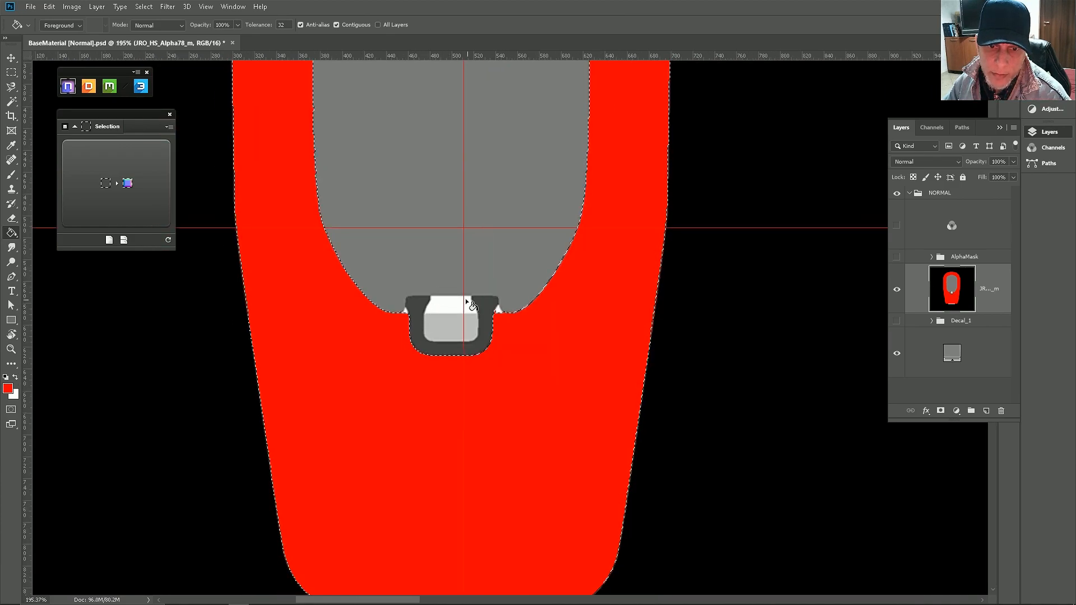
scroll(454, 308, down, 3)
scroll(465, 307, up, 3)
scroll(463, 302, down, 2)
scroll(468, 451, up, 2)
scroll(444, 497, down, 2)
scroll(445, 360, up, 2)
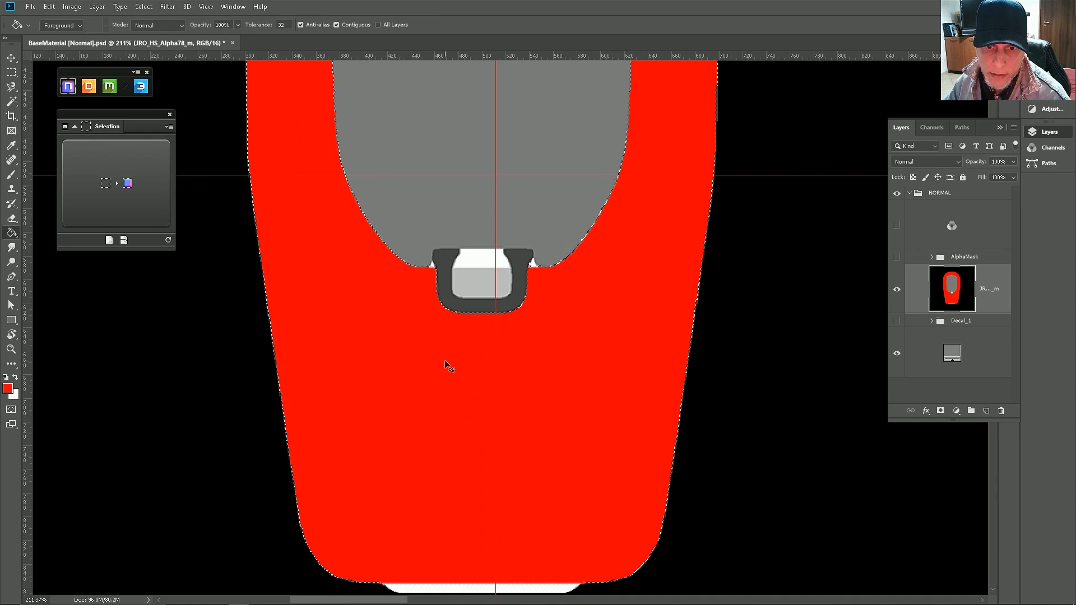
key(ctrl+z)
Step: Select the light grey body with the Magic Wand and add the white latch patches and the white strip along the lower edge
key(ctrl+d)
key(w)
click(477, 321)
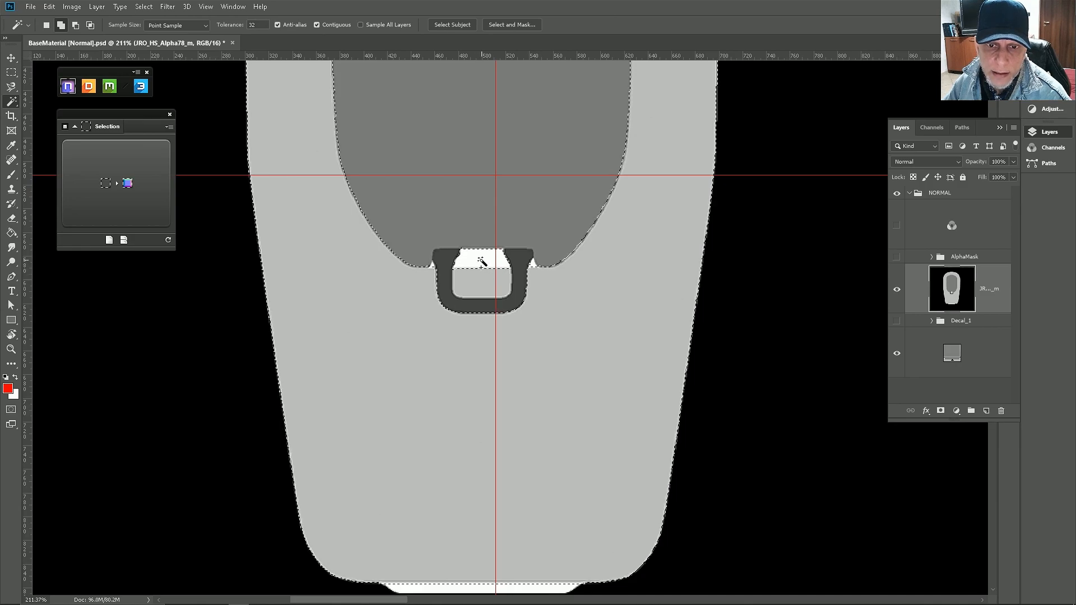
shift+click(481, 262)
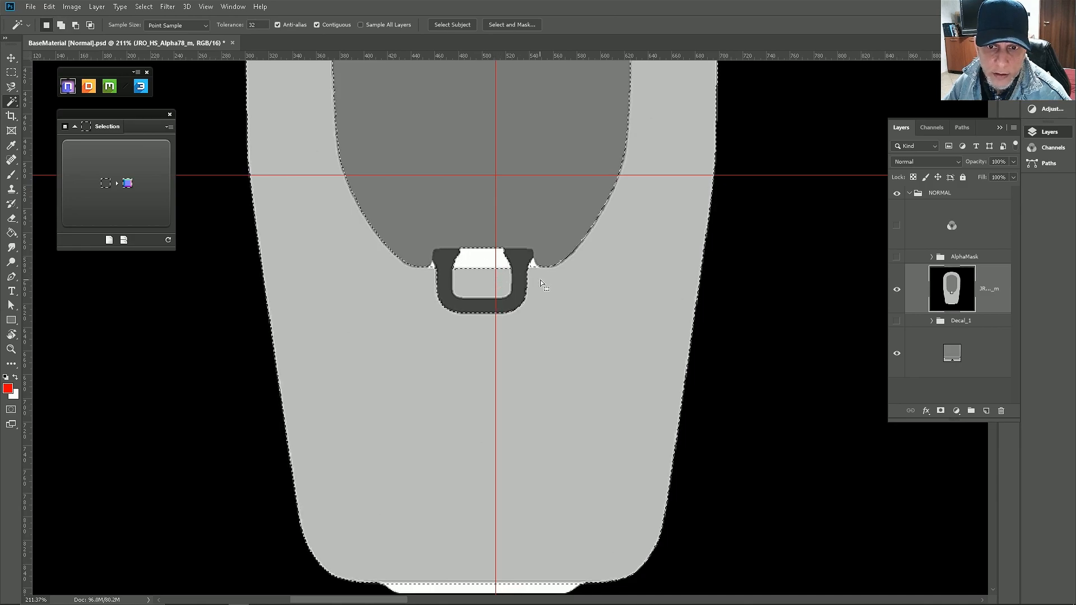
scroll(542, 283, up, 5)
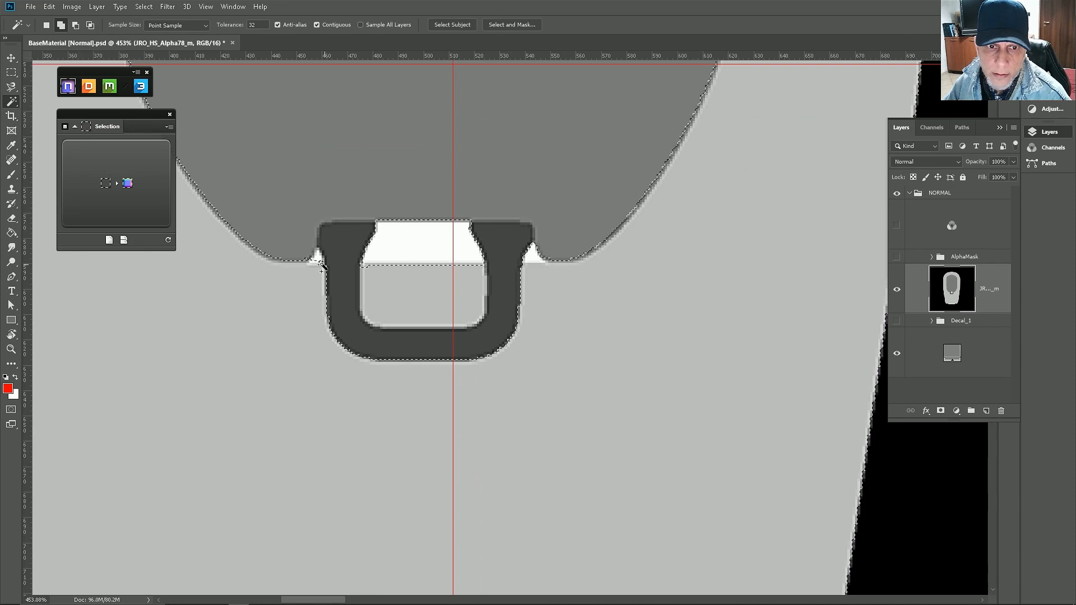
scroll(414, 206, down, 1)
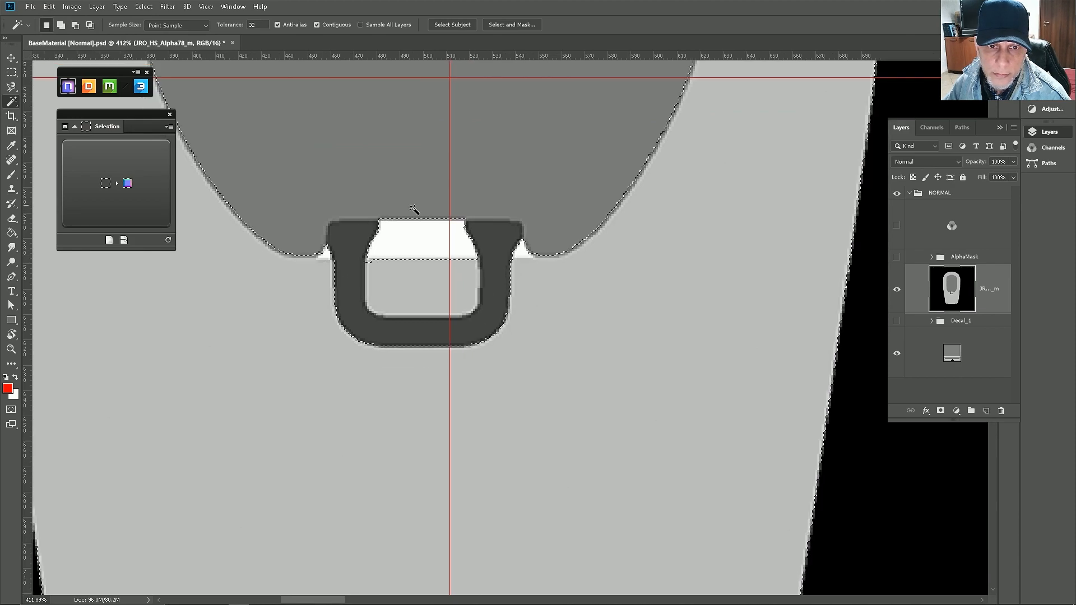
scroll(415, 206, down, 3)
scroll(377, 404, up, 3)
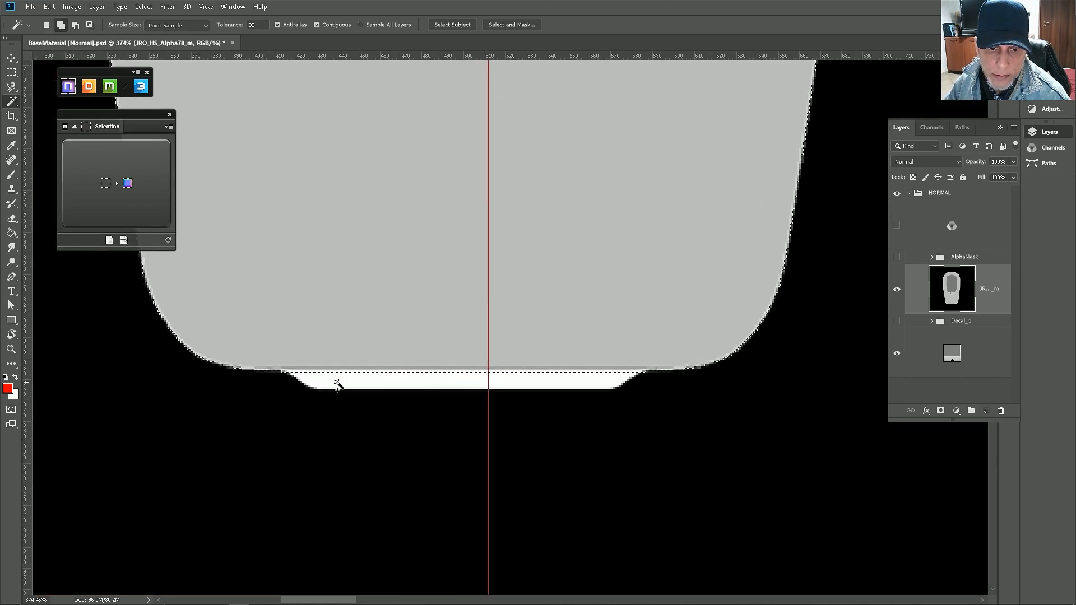
shift+click(382, 382)
scroll(535, 391, down, 5)
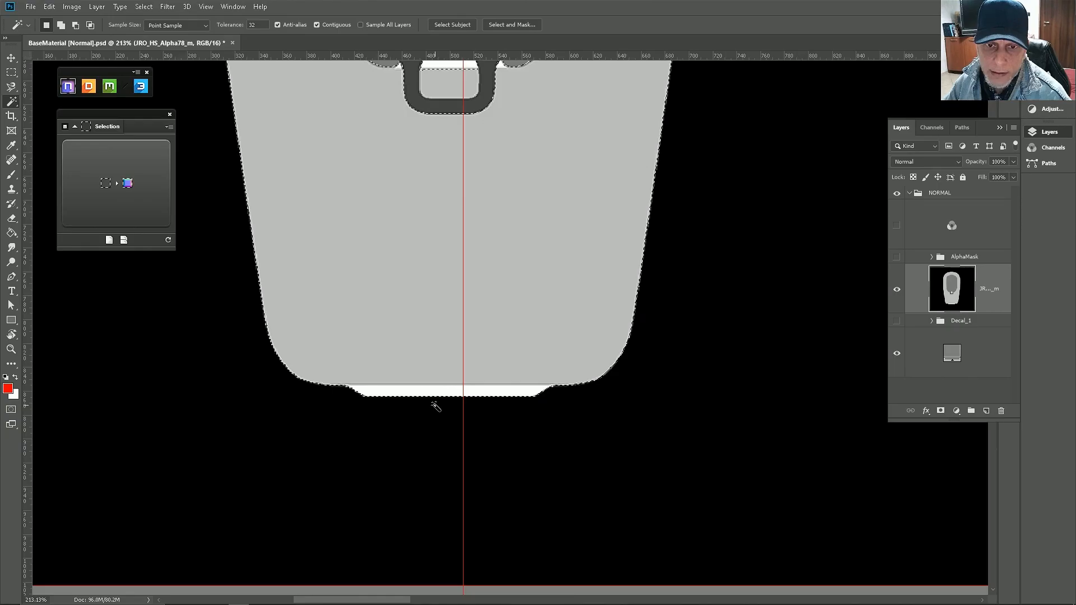
Step: Feather the body selection with a radius of 1 pixel
scroll(437, 407, down, 4)
scroll(451, 311, up, 3)
scroll(455, 308, down, 2)
scroll(449, 257, up, 4)
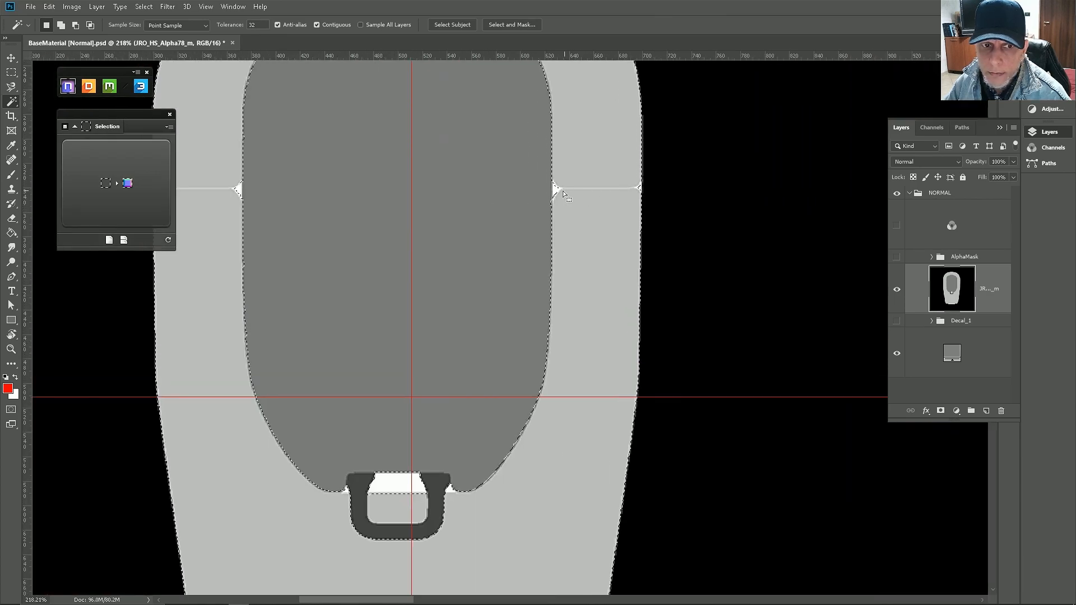
scroll(408, 192, down, 4)
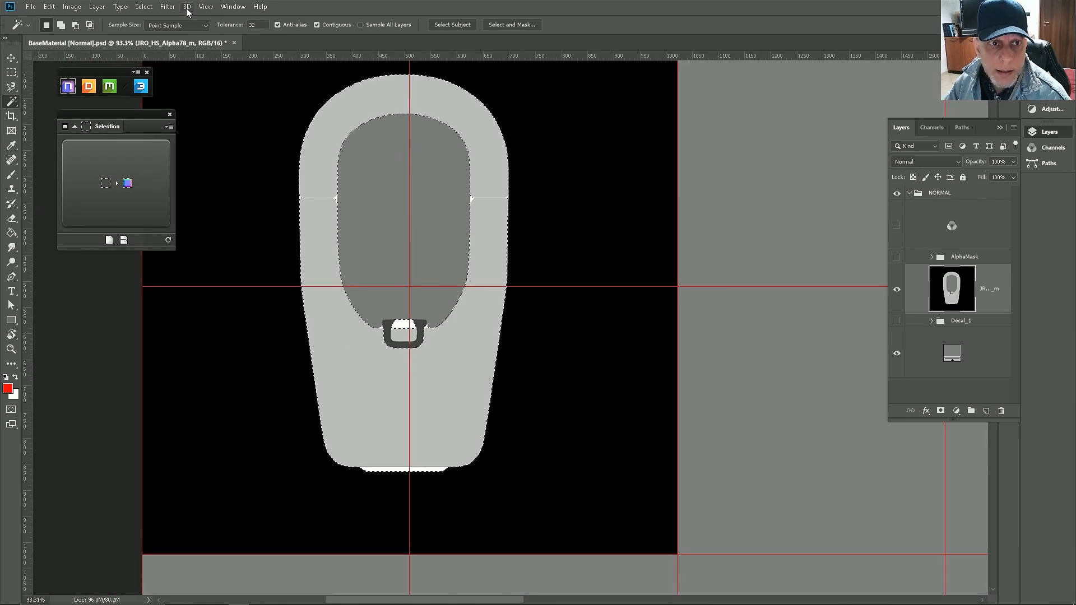
click(144, 7)
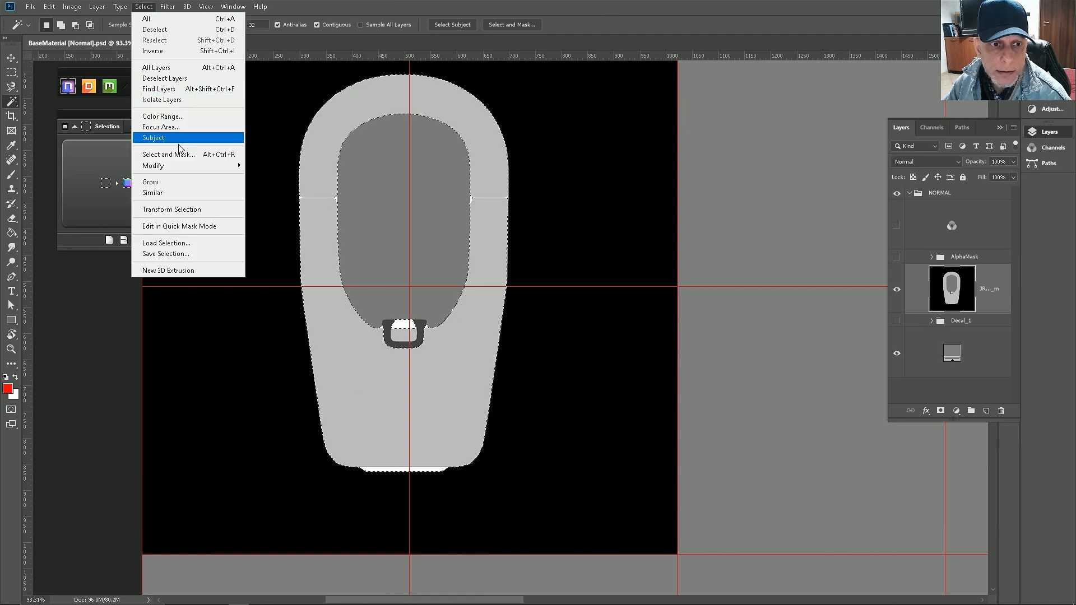
mouse_move(187, 167)
click(274, 211)
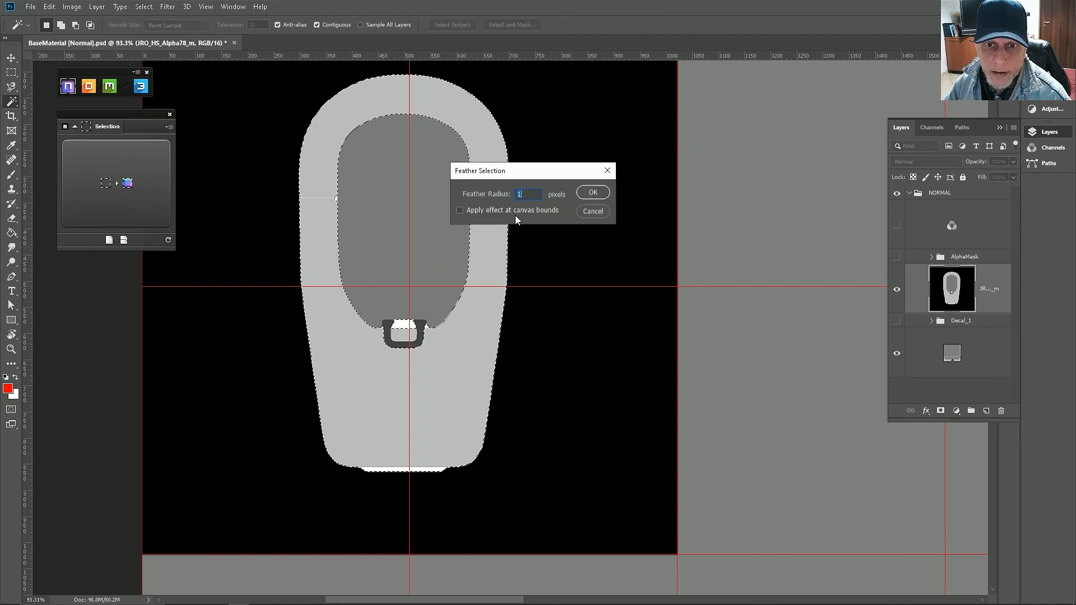
click(590, 196)
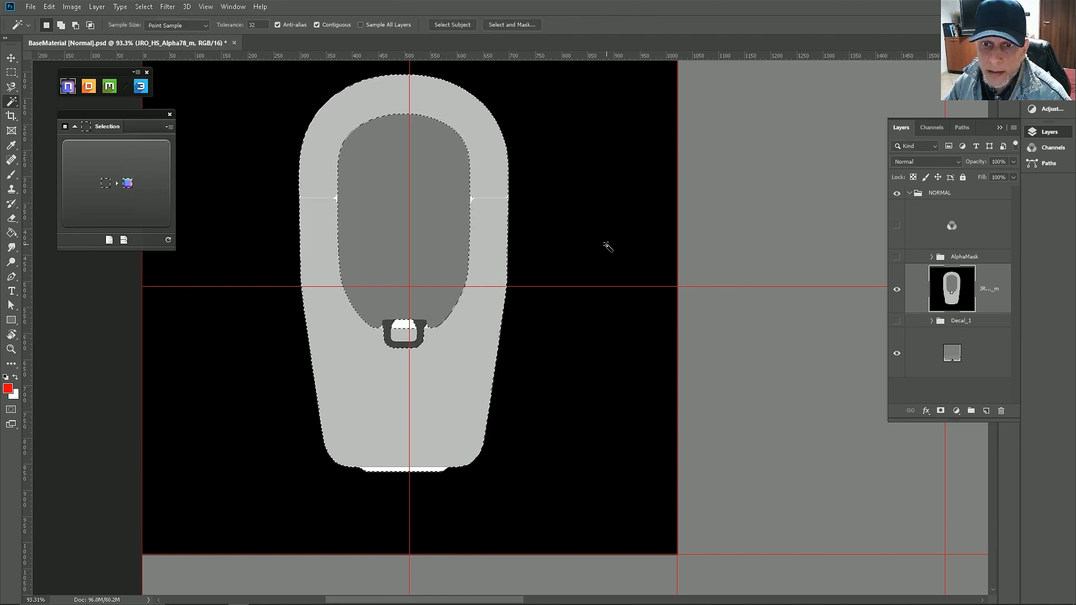
Step: Fill the selected light grey body with red using the Paint Bucket
scroll(458, 229, down, 3)
scroll(374, 198, up, 3)
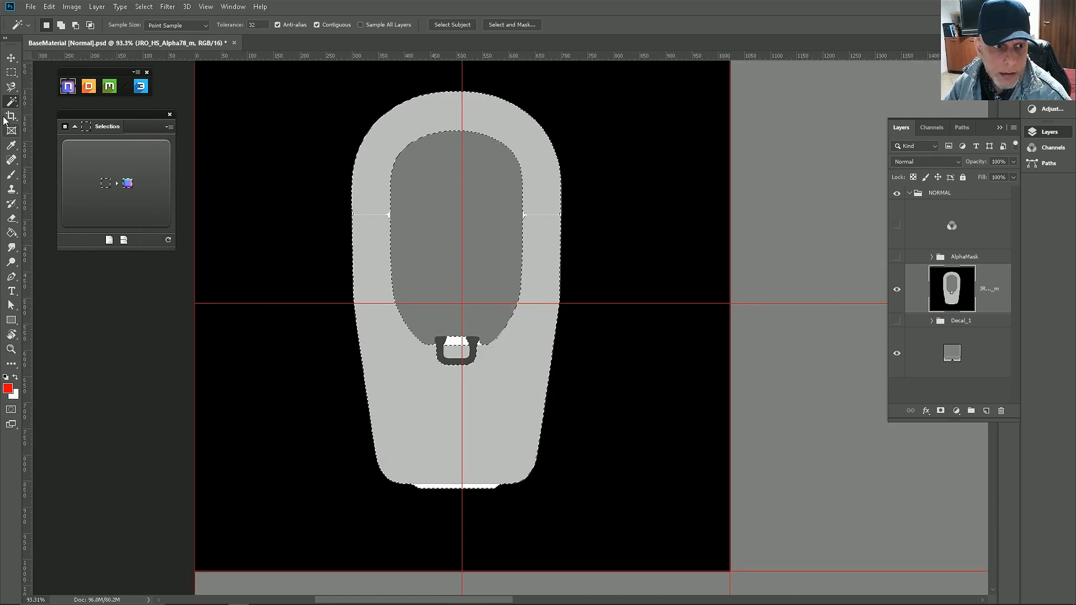
click(11, 232)
click(374, 200)
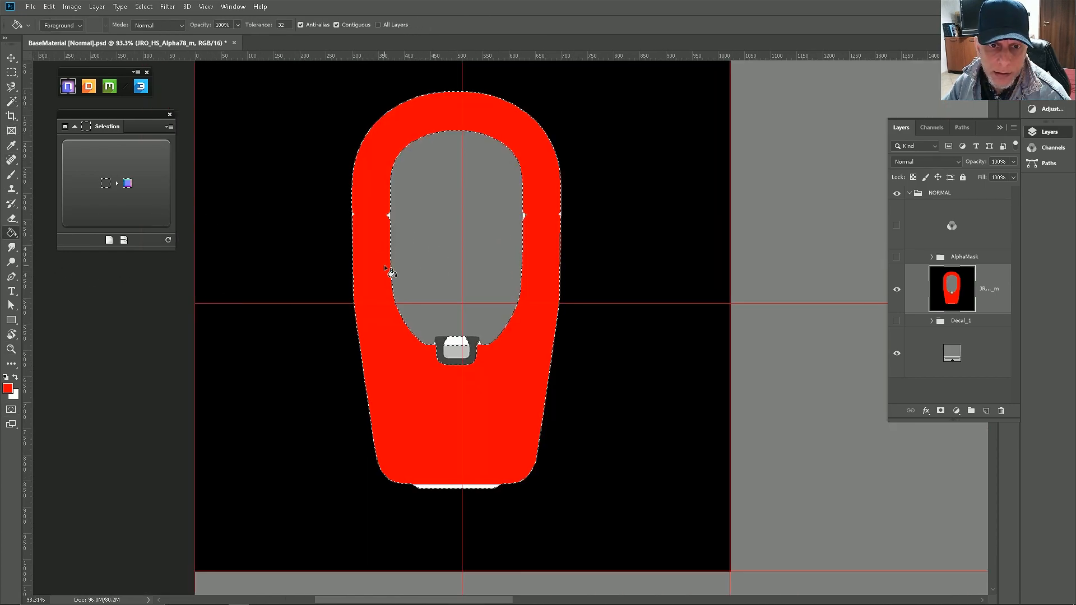
Step: Fill the white patches around the latch and the white strip along the lower edge with red
scroll(418, 237, down, 2)
scroll(387, 230, up, 3)
scroll(386, 230, up, 2)
scroll(409, 210, down, 1)
scroll(434, 281, down, 1)
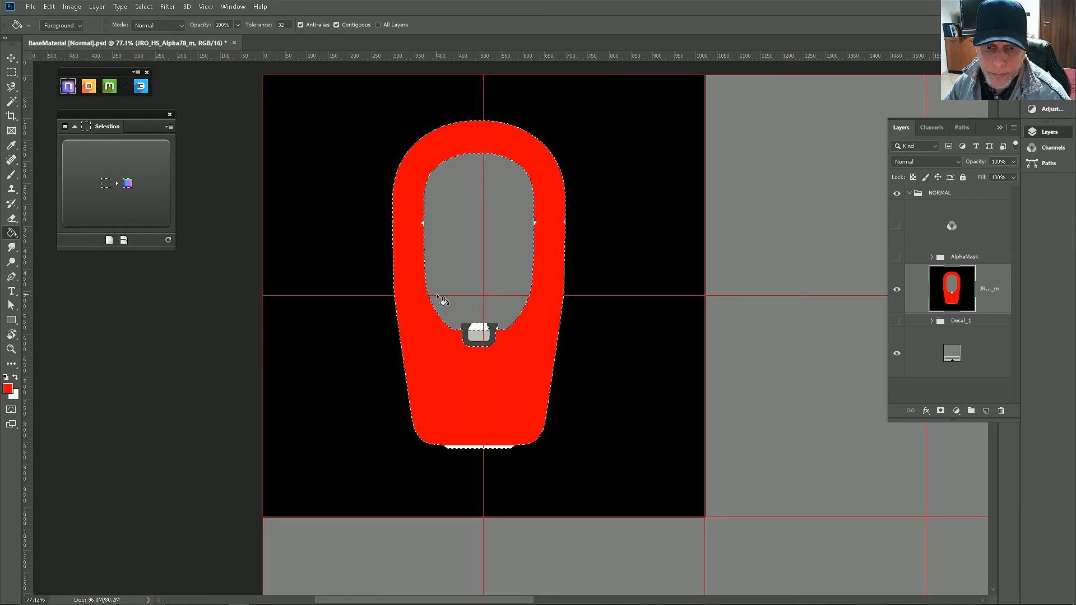
scroll(436, 293, up, 3)
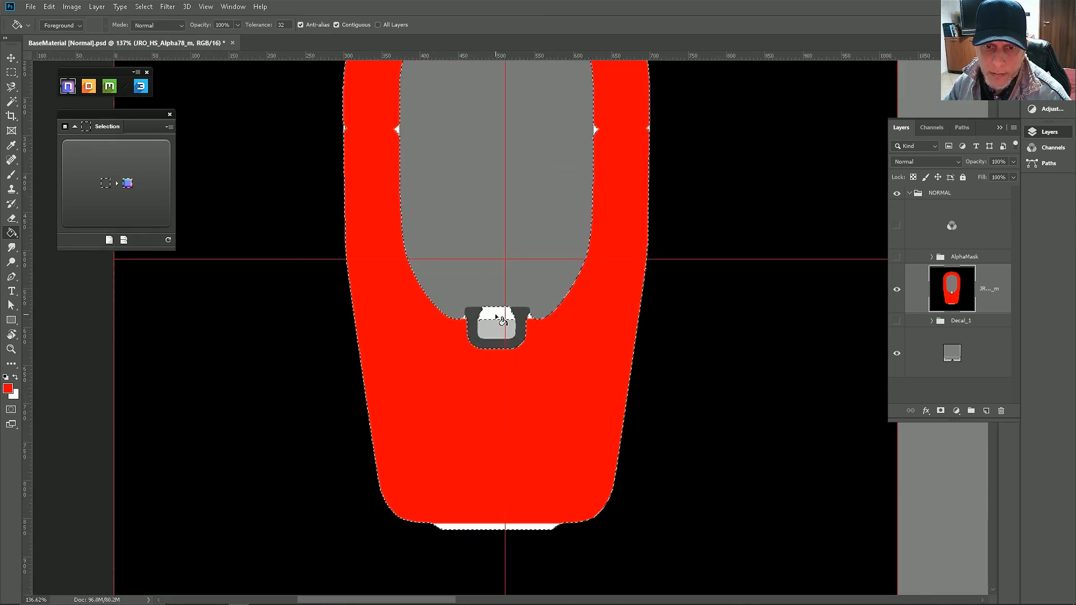
scroll(493, 330, up, 3)
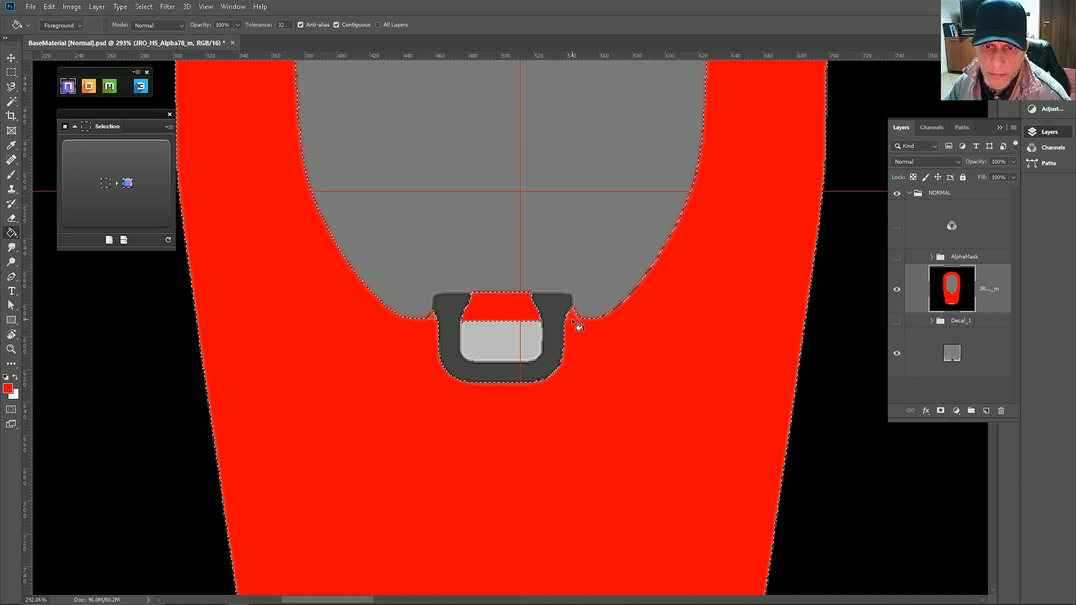
scroll(571, 319, down, 3)
scroll(457, 468, down, 1)
scroll(500, 446, up, 3)
click(495, 447)
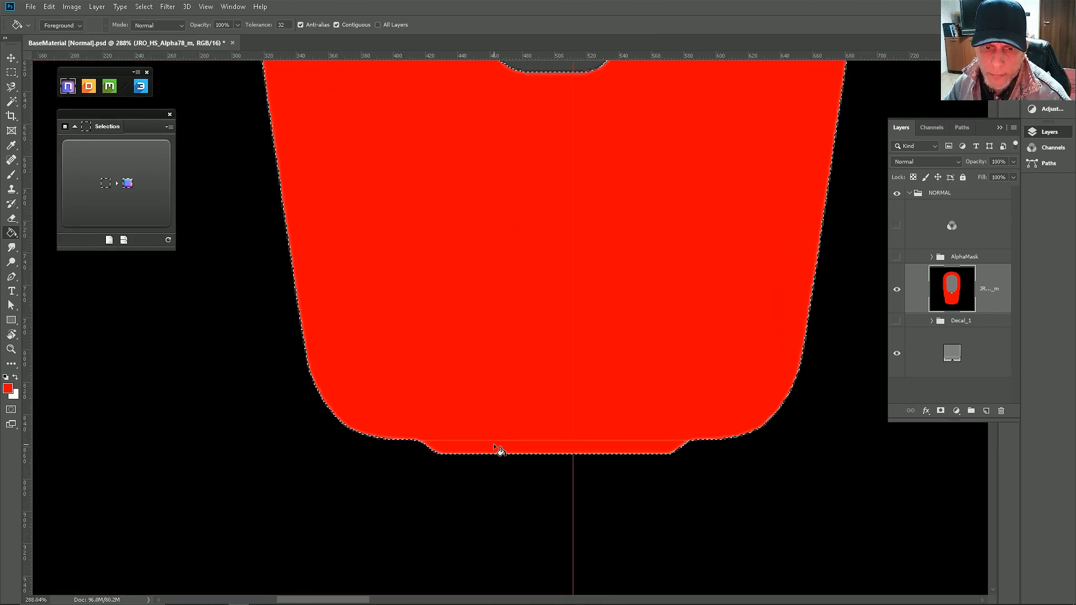
Step: Try to fill the small white notches on both sides of the body with red, and clear the selection
scroll(499, 445, down, 5)
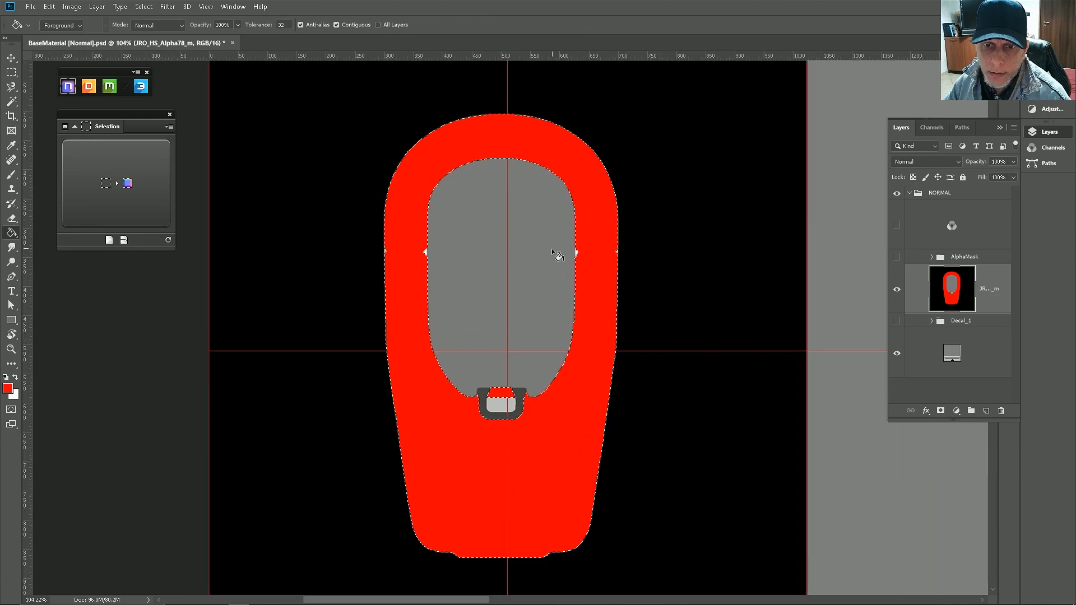
scroll(556, 255, up, 5)
click(653, 272)
scroll(588, 262, down, 2)
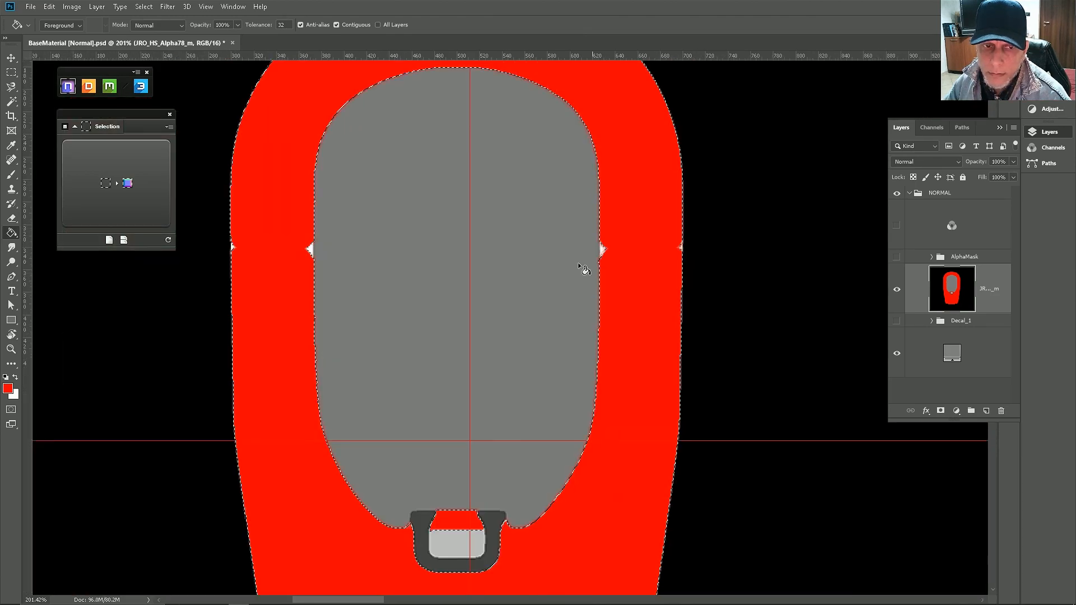
scroll(322, 251, up, 2)
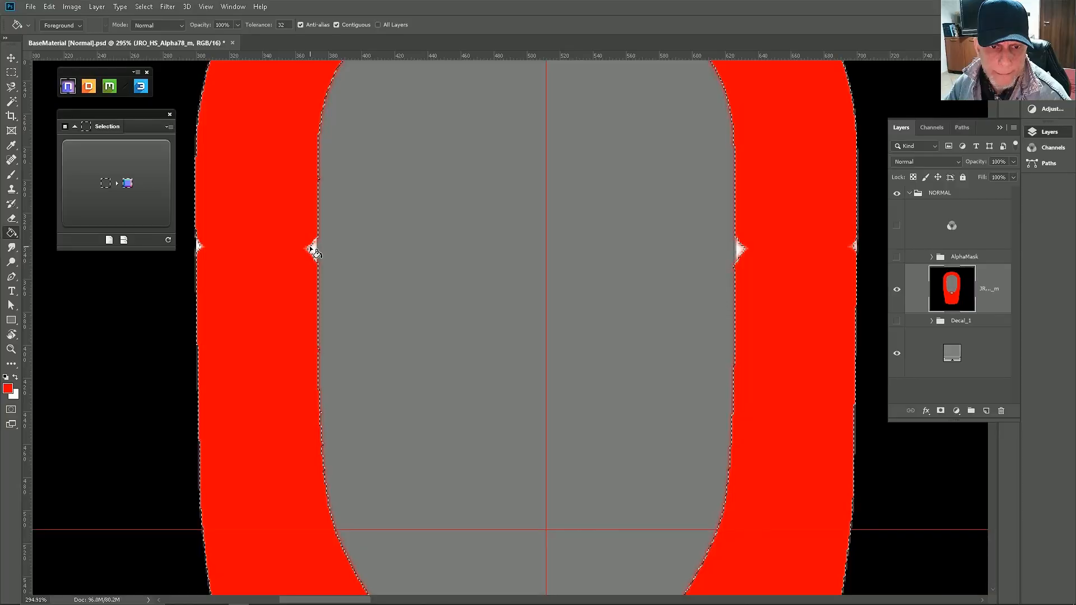
click(214, 241)
scroll(461, 231, down, 3)
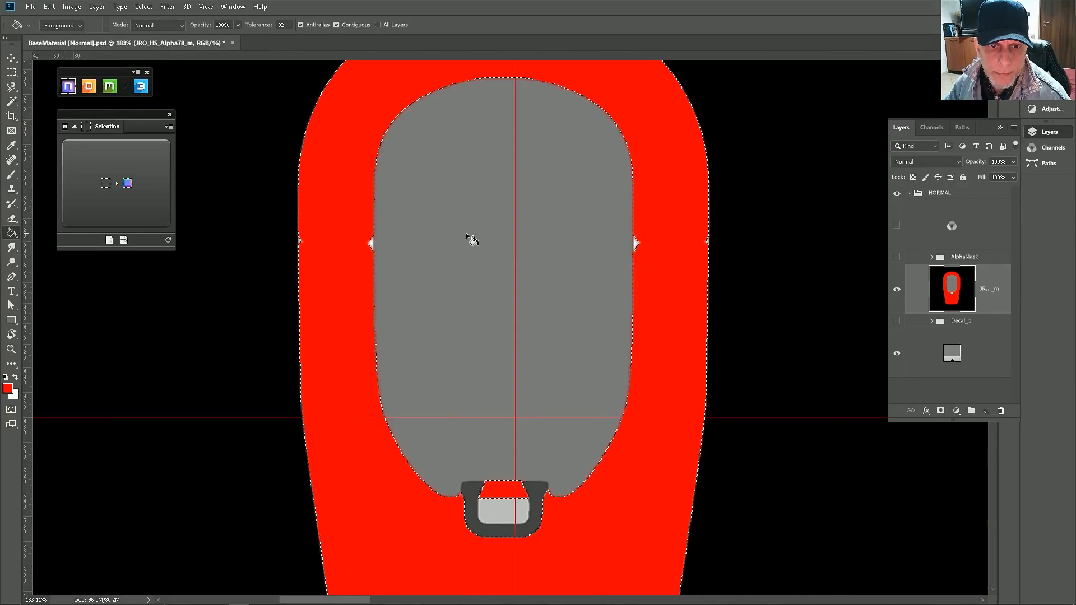
scroll(472, 290, down, 2)
scroll(468, 291, up, 1)
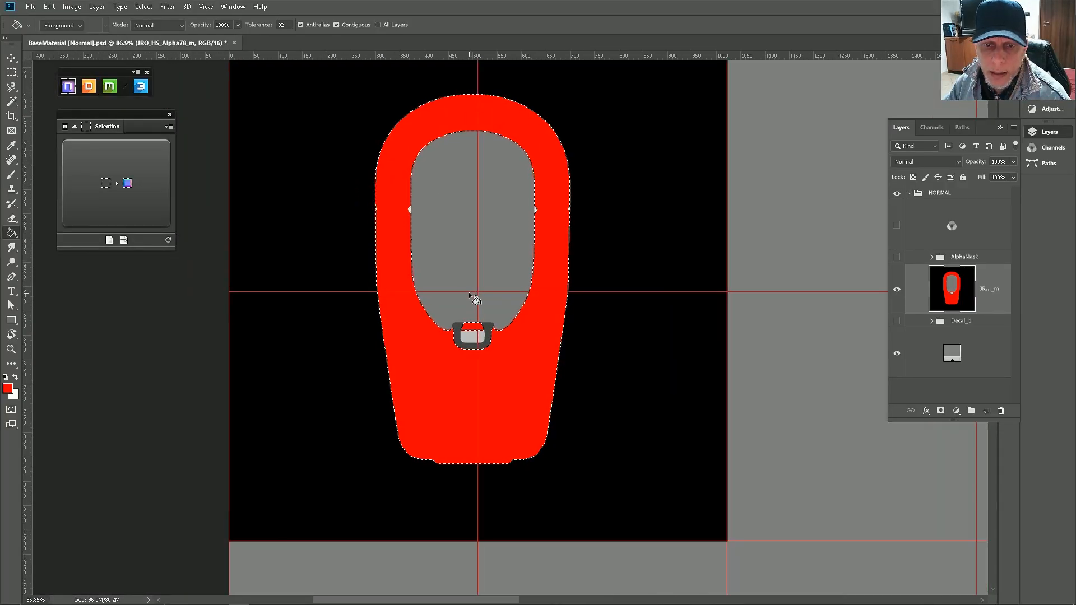
key(ctrl+d)
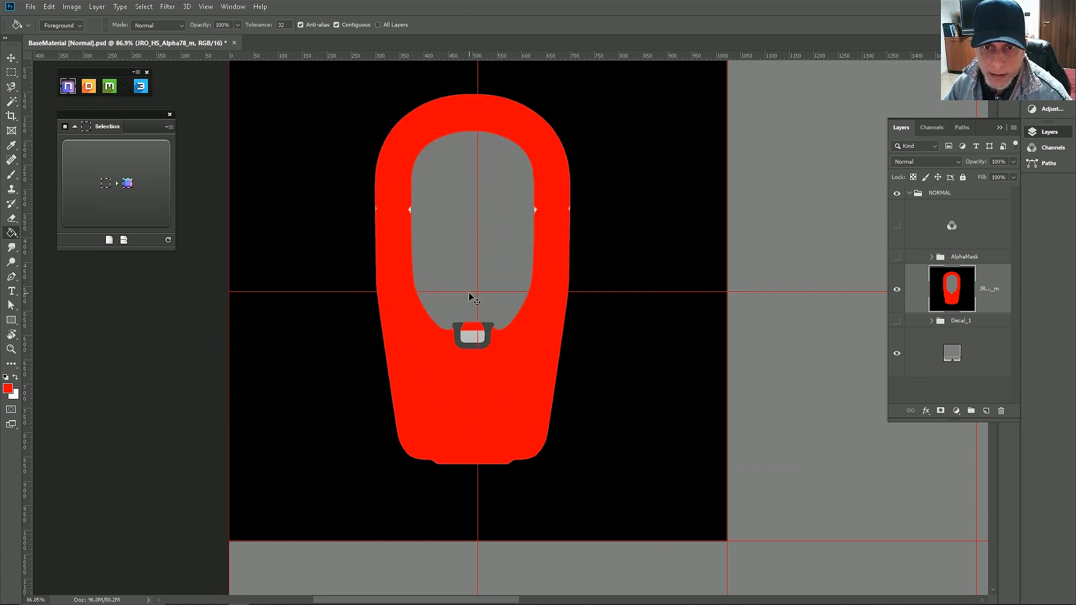
Step: Select the medium grey oval with the Magic Wand and add the small white side notches to the selection
scroll(478, 231, up, 2)
scroll(474, 228, down, 1)
scroll(488, 207, up, 2)
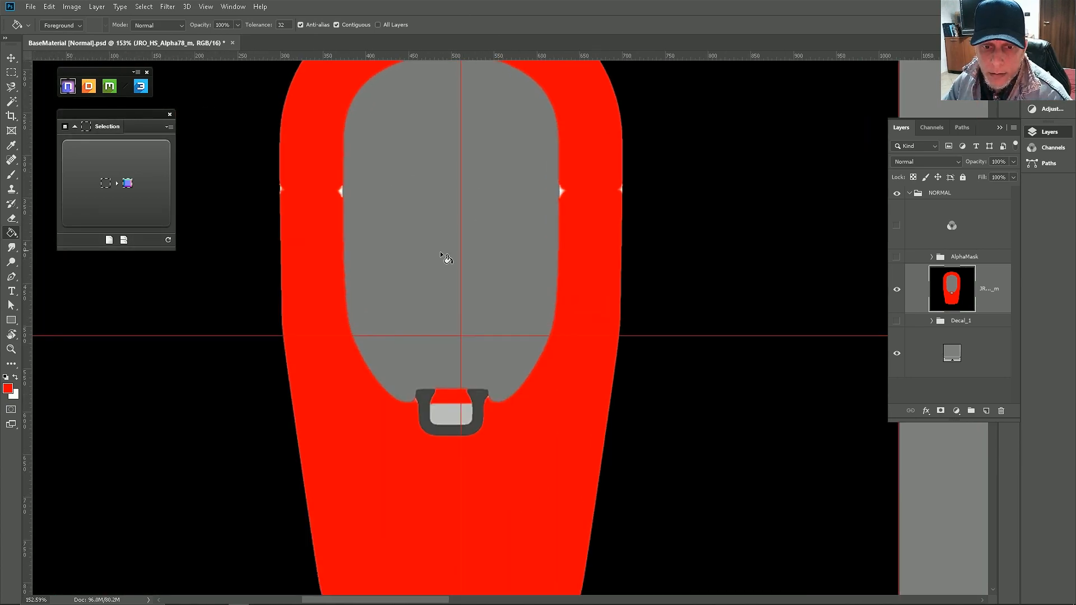
click(12, 105)
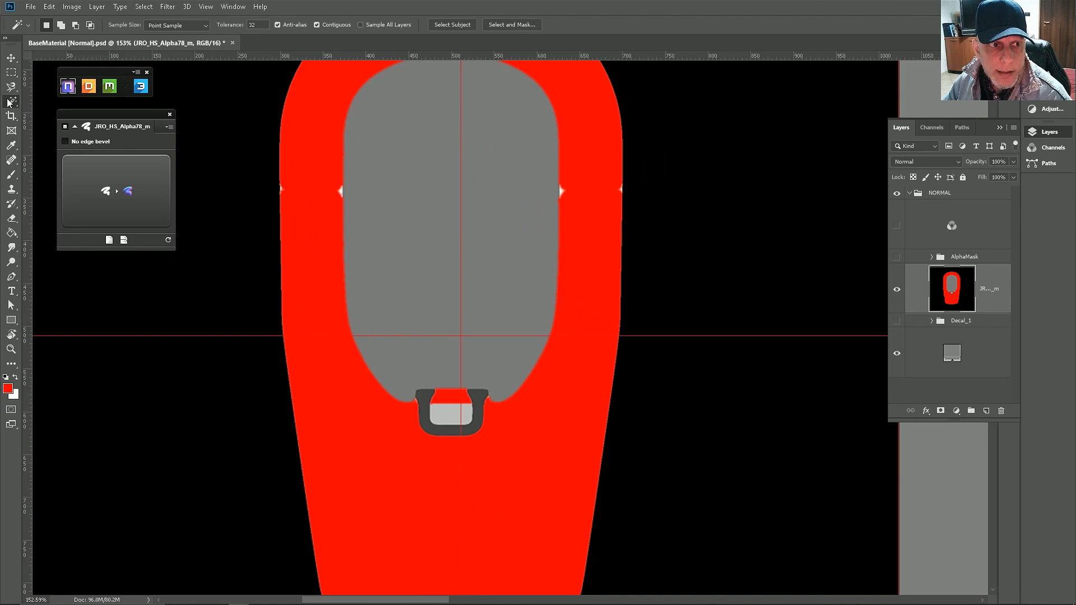
click(420, 187)
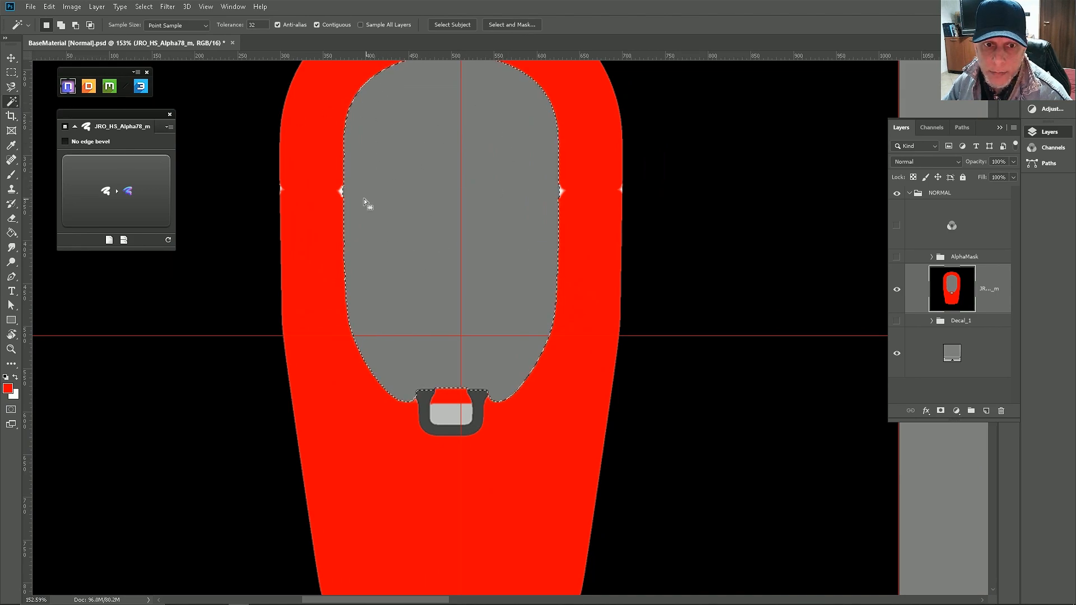
scroll(344, 197, up, 3)
key(shift)
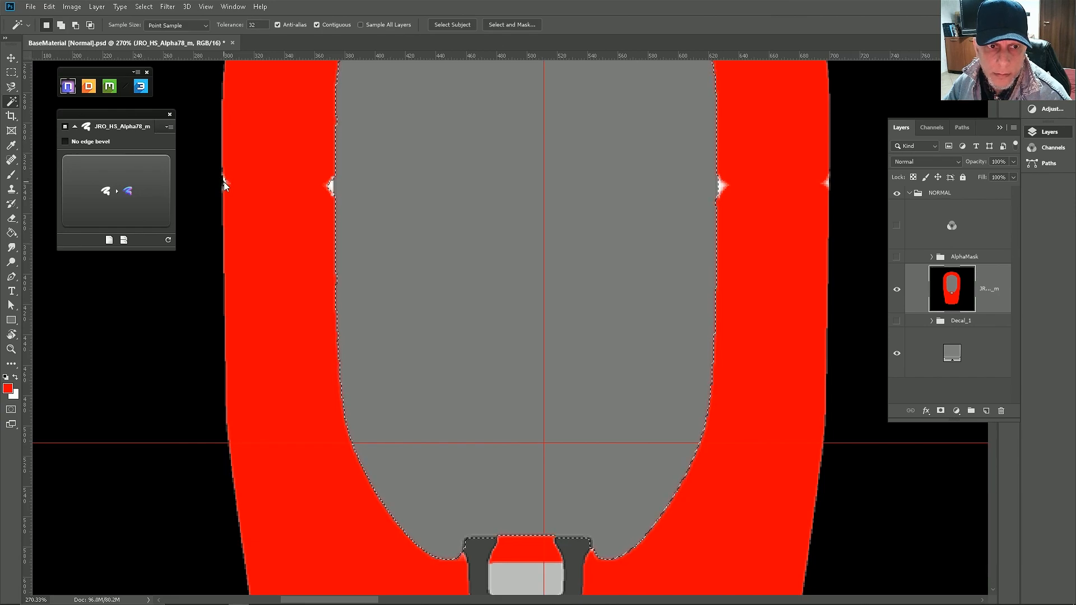
click(721, 192)
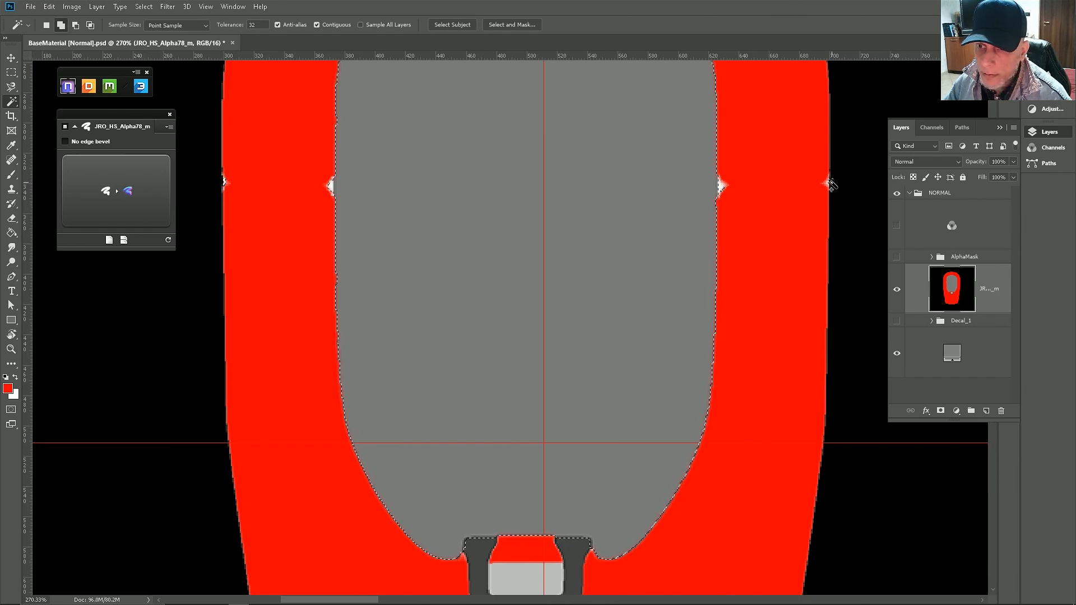
scroll(604, 211, down, 1)
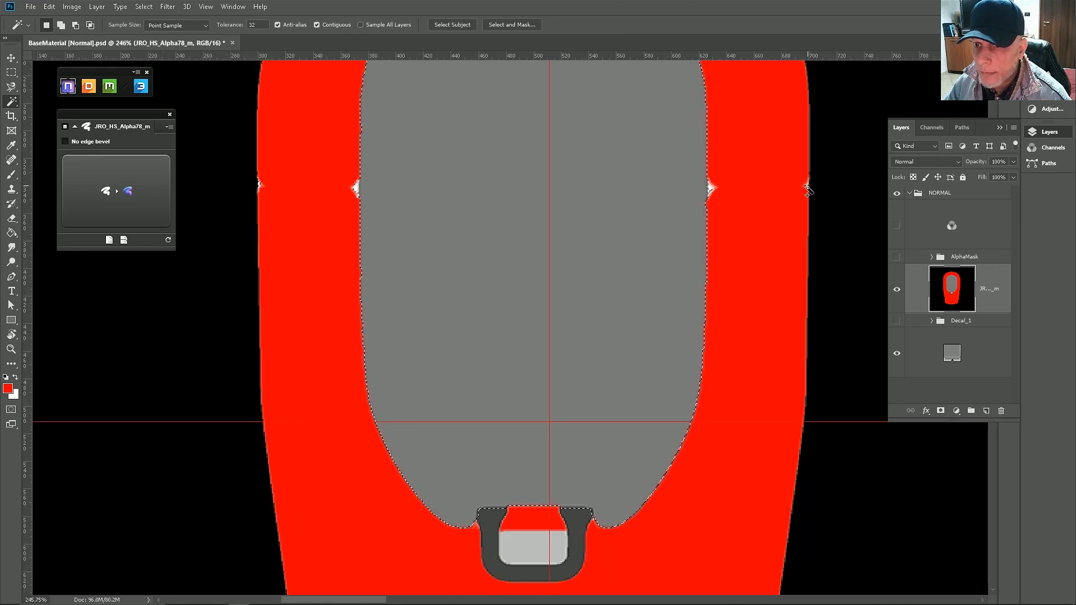
Step: Add the light grey insert inside the latch to the current selection
scroll(567, 160, down, 6)
scroll(550, 234, up, 5)
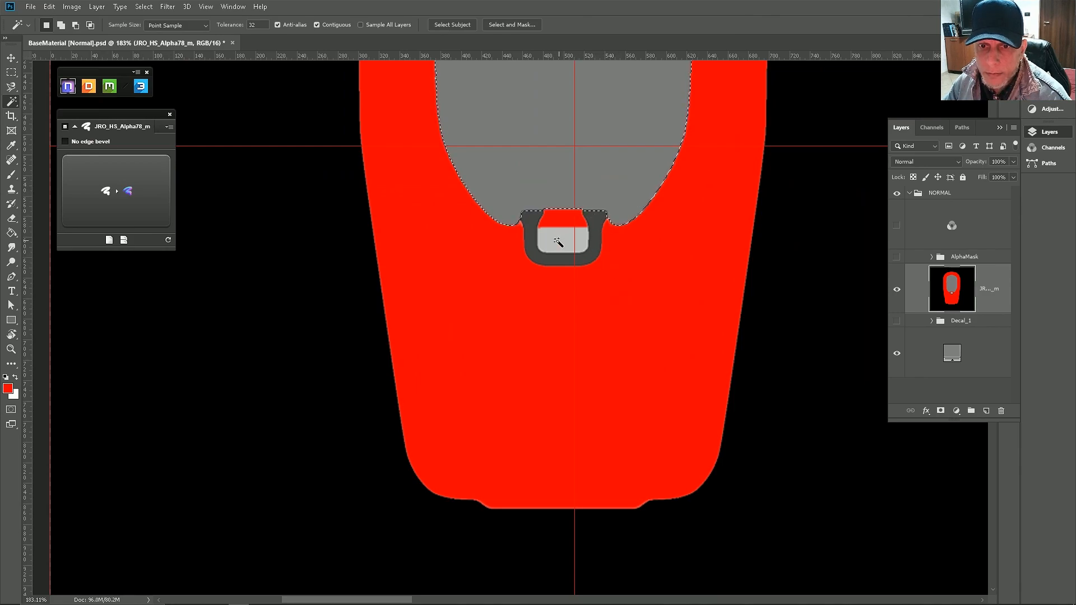
scroll(566, 241, up, 4)
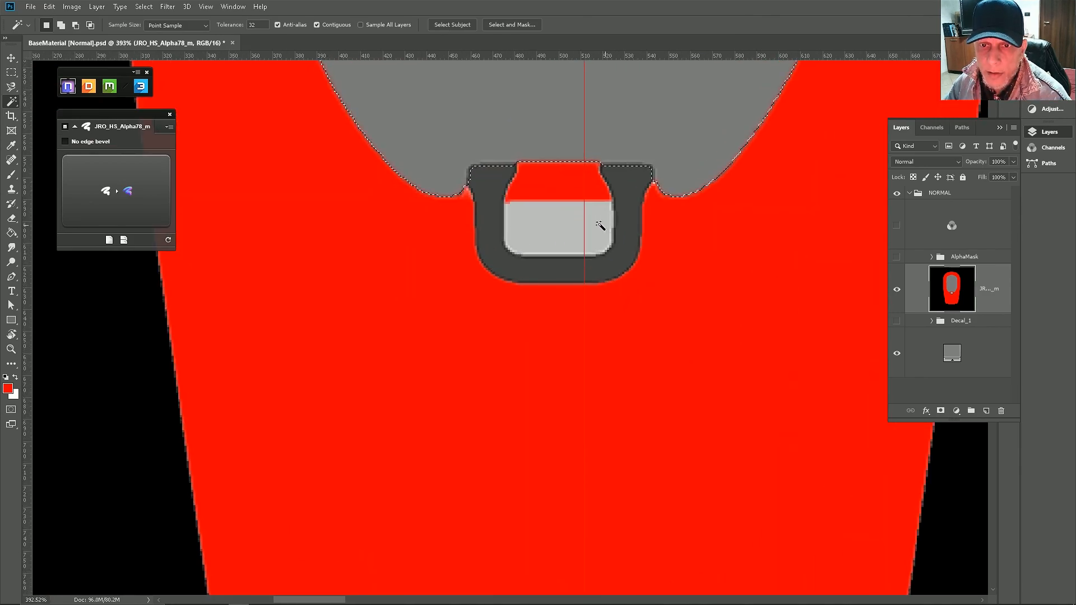
scroll(512, 261, down, 3)
scroll(513, 261, down, 6)
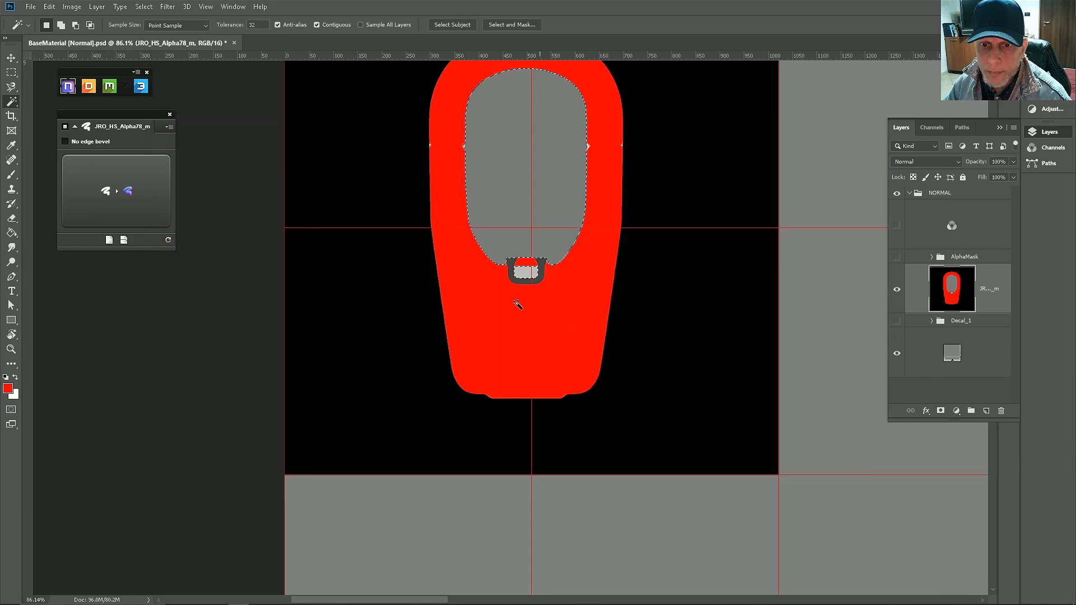
scroll(549, 203, up, 1)
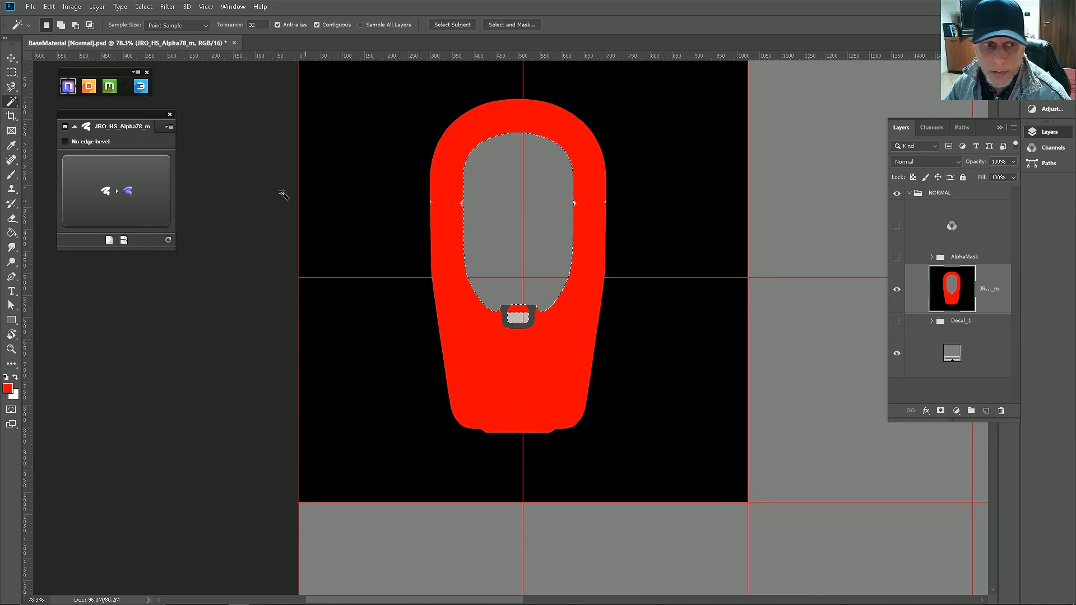
Step: Set the foreground colour to bright green 00ff18 for the Paint Bucket
click(11, 233)
click(7, 389)
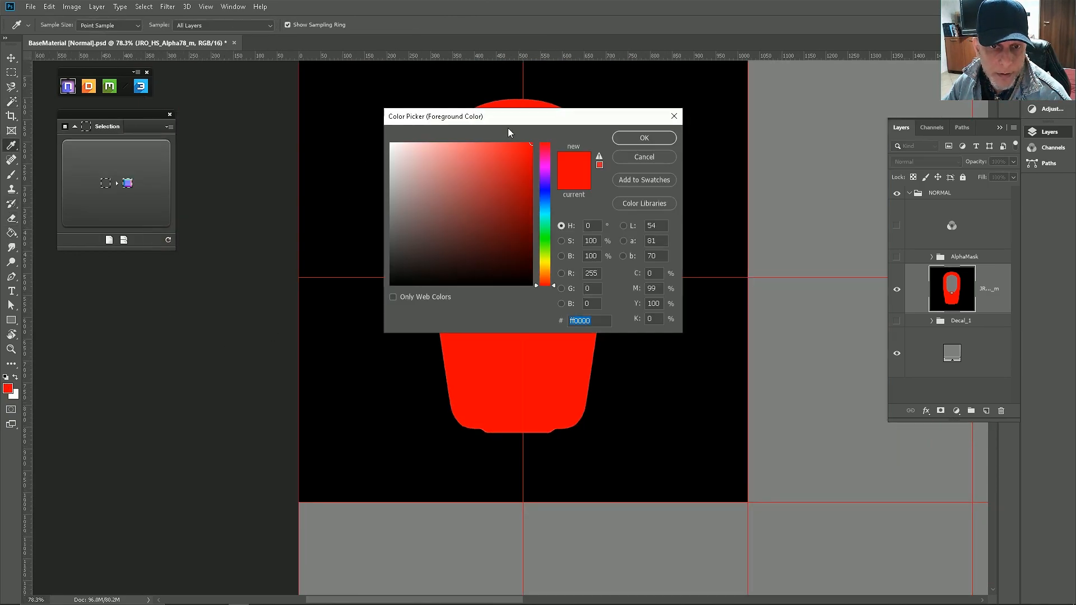
click(545, 189)
drag(538, 179, 546, 235)
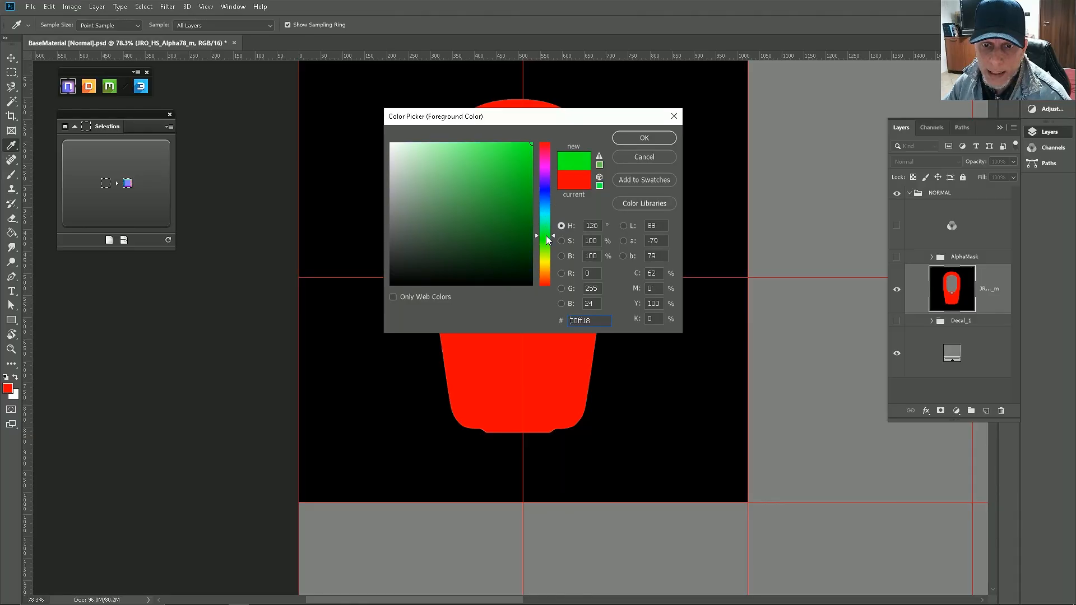
click(645, 138)
Step: Fill the selected central oval and the small latch insert with green, and clear the selection
key(g)
scroll(572, 234, up, 3)
click(524, 257)
scroll(524, 257, down, 3)
scroll(529, 221, up, 2)
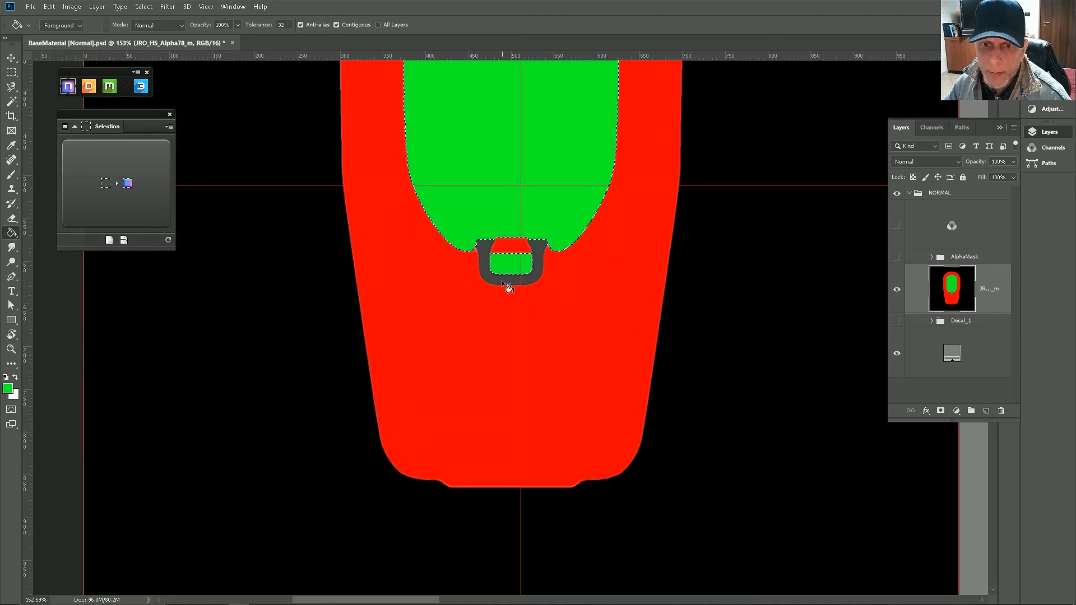
click(507, 260)
scroll(509, 281, down, 1)
scroll(487, 230, down, 2)
scroll(489, 190, up, 2)
scroll(492, 224, down, 3)
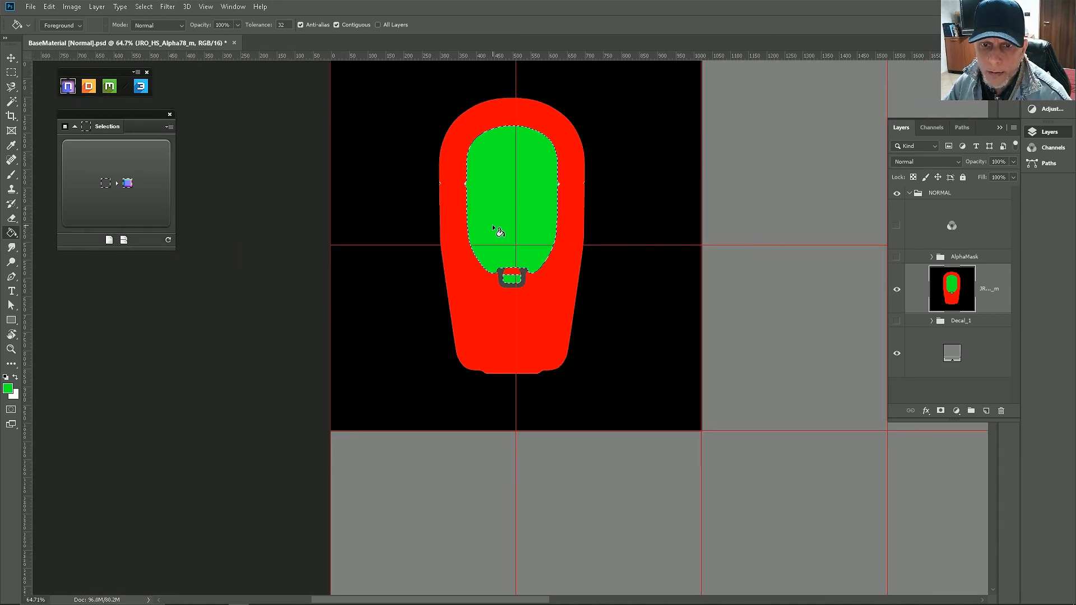
key(ctrl+d)
Step: Select the dark grey U-shaped latch frame with the Magic Wand and fill it with blue 0600ff
scroll(493, 232, up, 4)
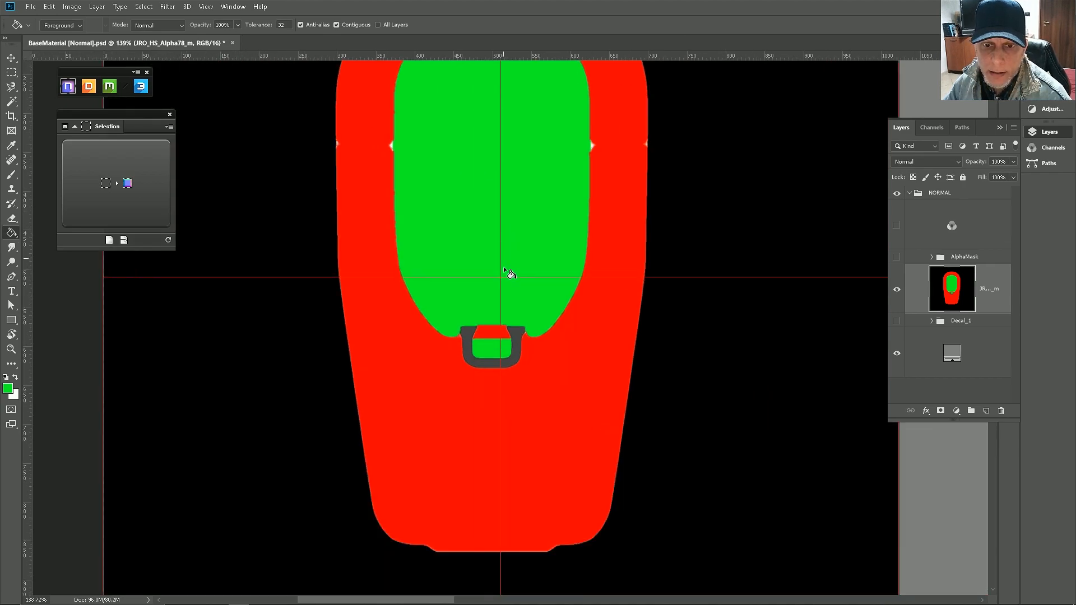
scroll(474, 349, up, 2)
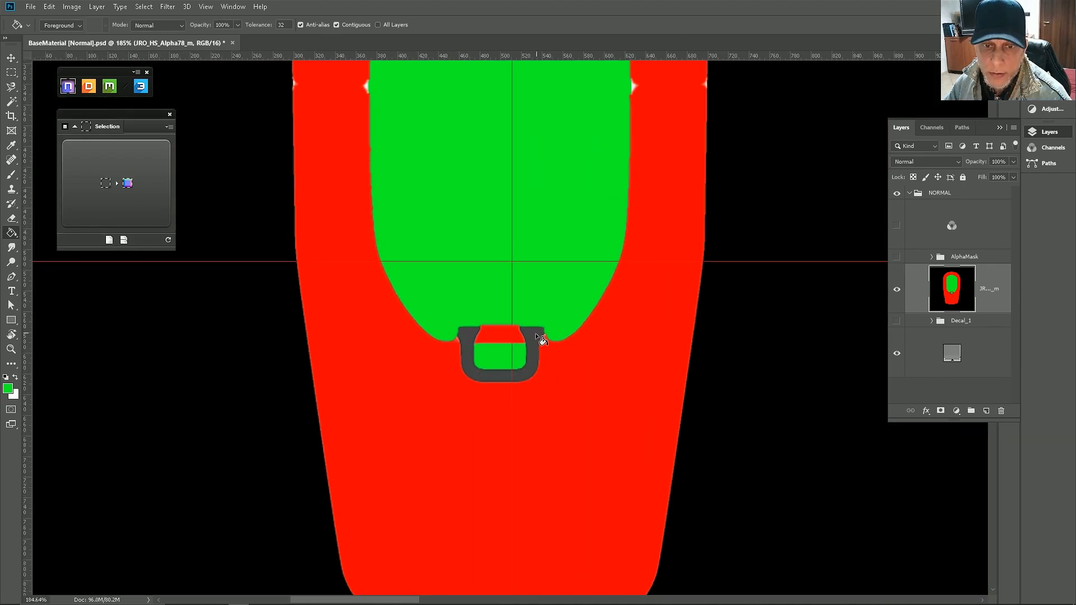
click(11, 102)
click(467, 359)
scroll(468, 364, down, 3)
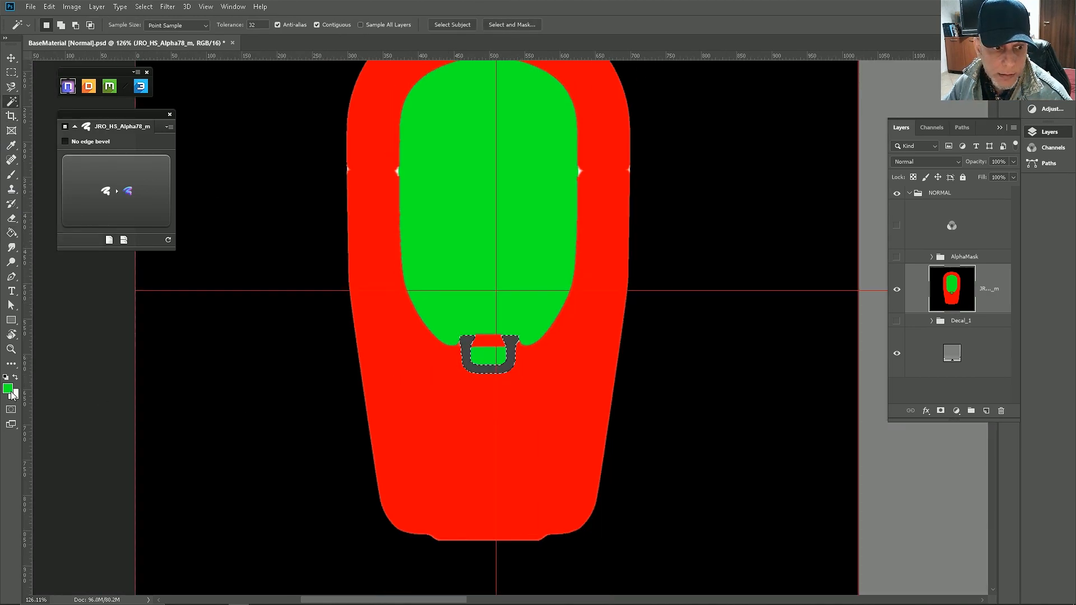
click(9, 389)
drag(541, 190, 545, 189)
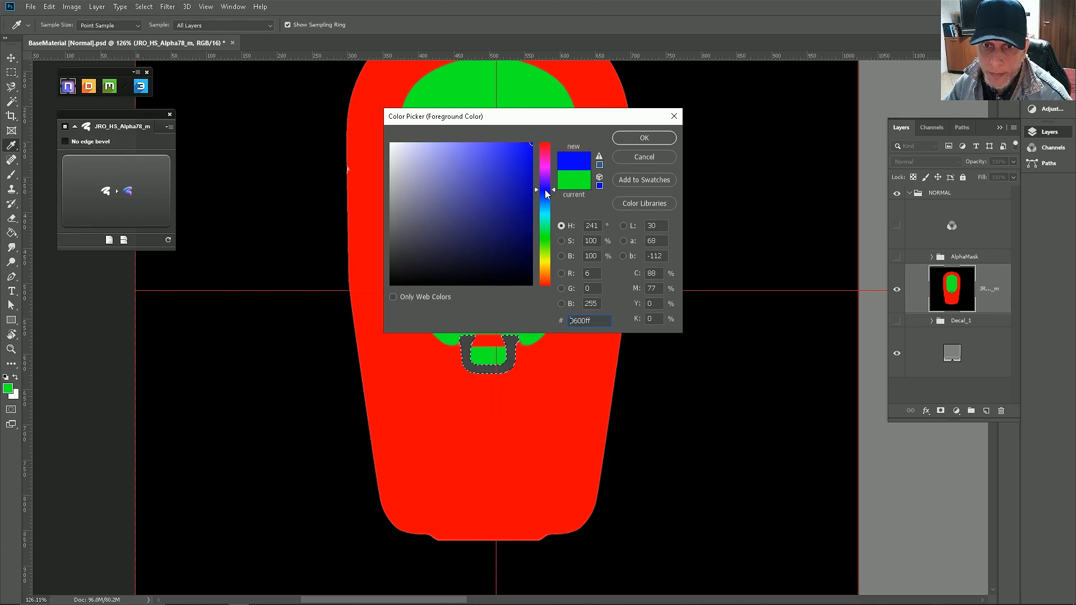
click(646, 137)
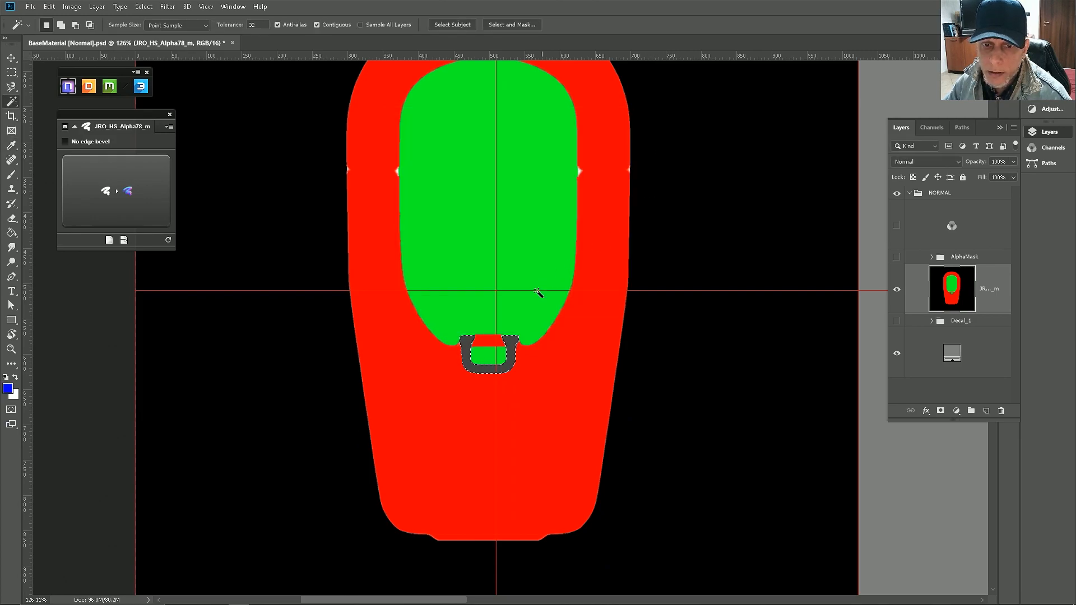
click(13, 234)
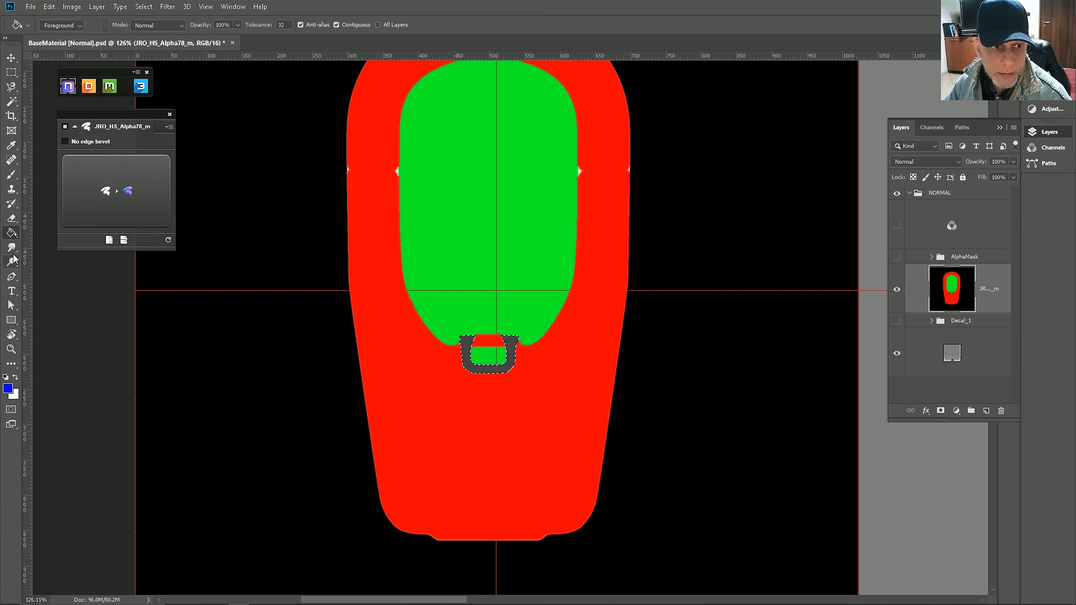
click(476, 371)
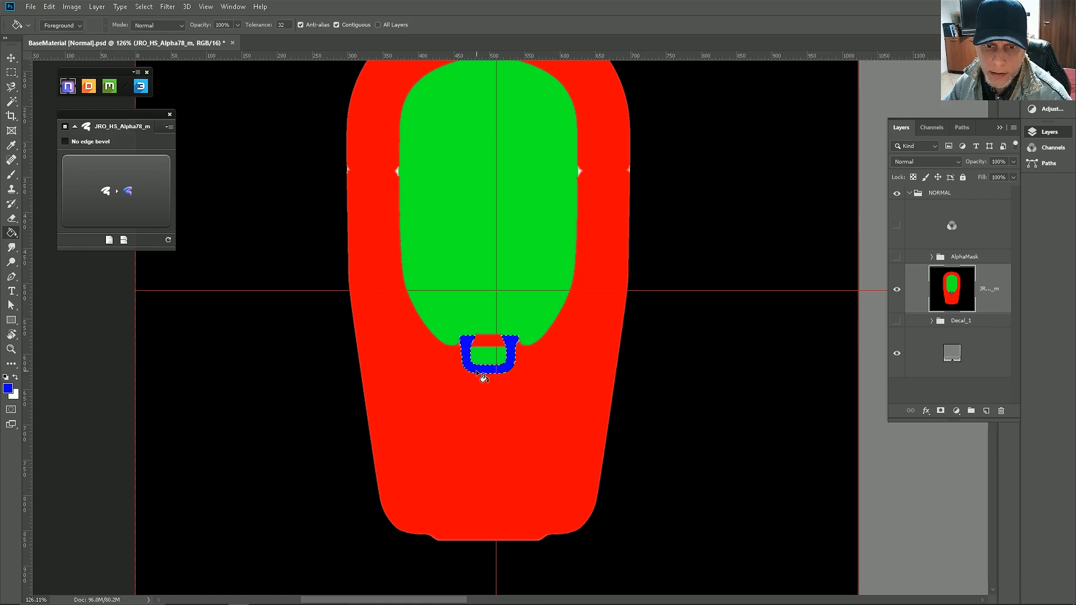
Step: Examine the coloured mask regions up close and within the whole decal sheet
scroll(475, 369, up, 4)
scroll(479, 326, down, 7)
scroll(476, 352, up, 1)
scroll(477, 351, down, 10)
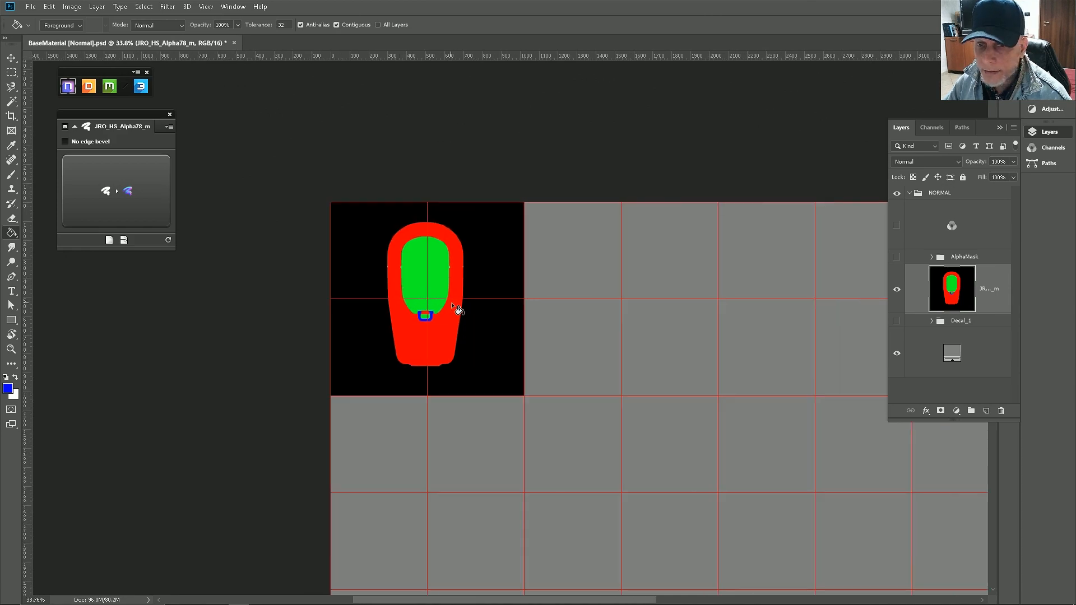
scroll(425, 314, up, 10)
scroll(403, 324, down, 5)
scroll(398, 308, up, 2)
scroll(438, 278, down, 5)
scroll(441, 280, down, 3)
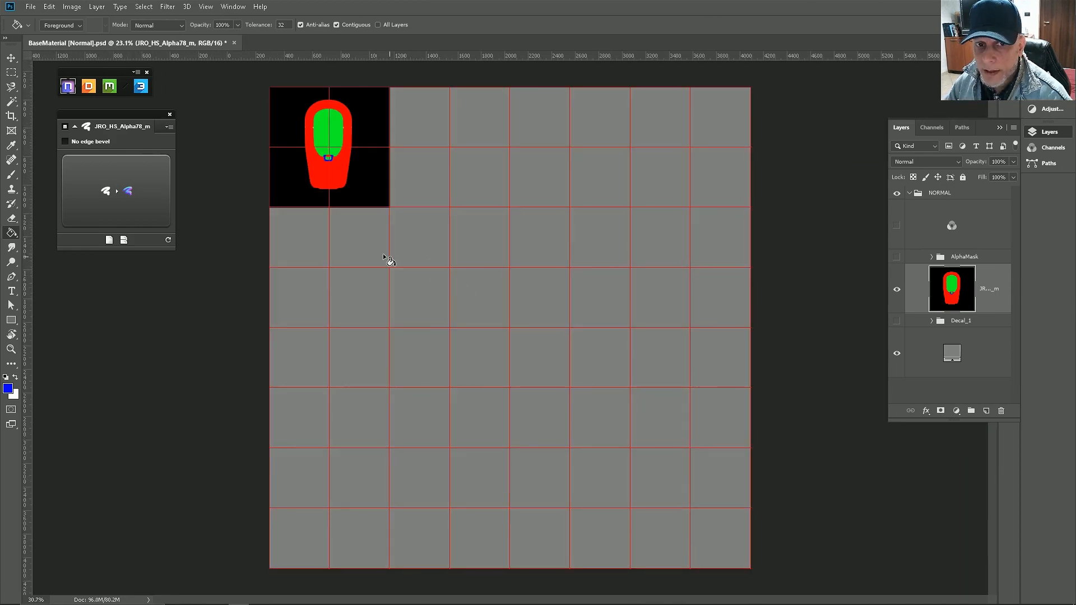
scroll(397, 262, up, 2)
scroll(439, 297, down, 2)
scroll(331, 153, up, 2)
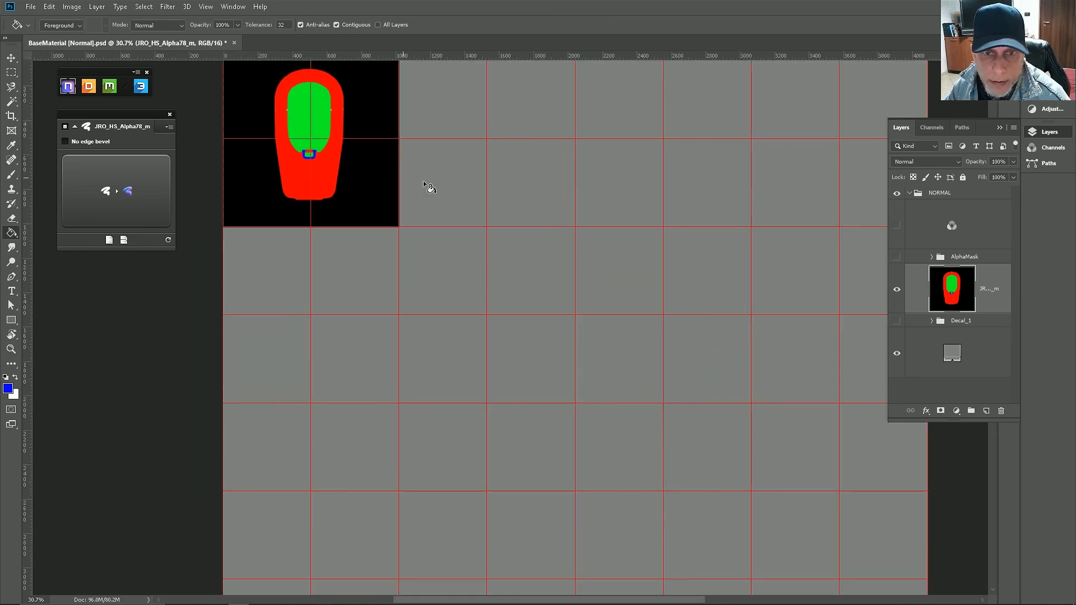
Step: Group the coloured mask layer, name the group ID_Map and collapse it
click(957, 325)
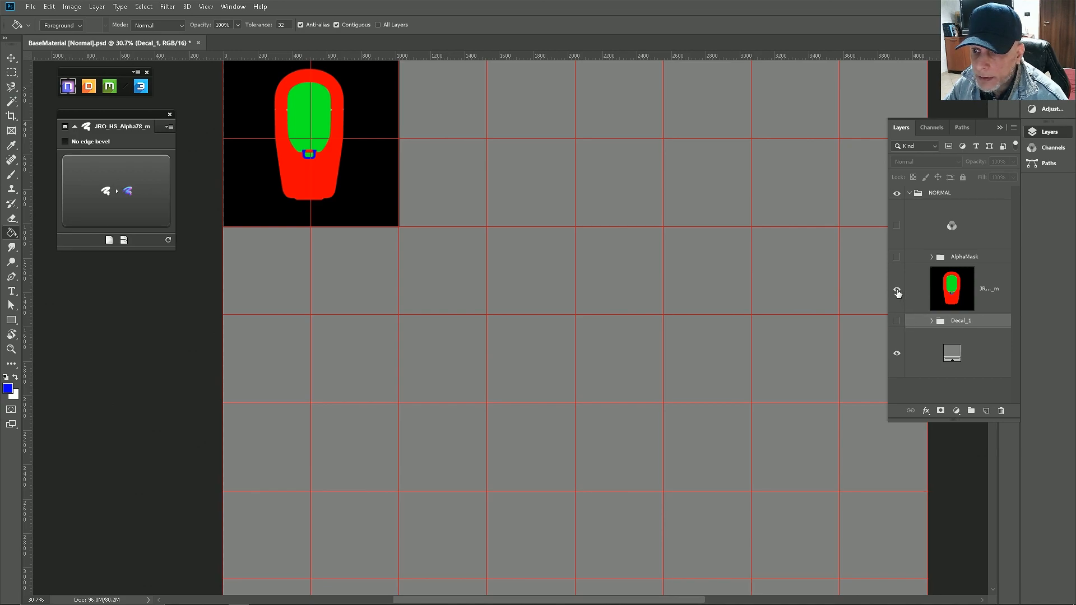
click(957, 291)
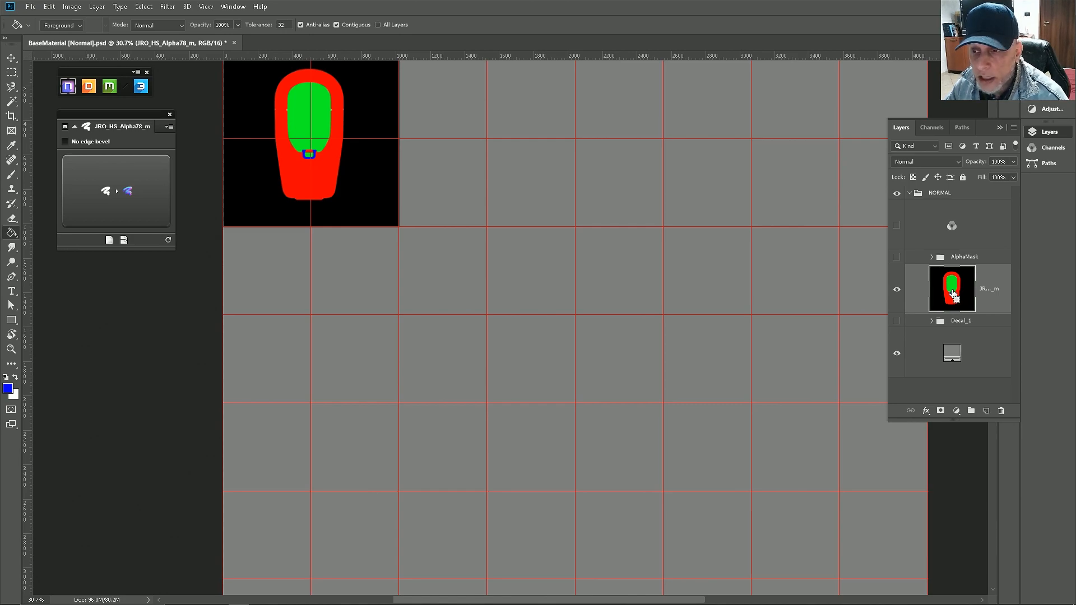
key(ctrl+g)
double_click(962, 272)
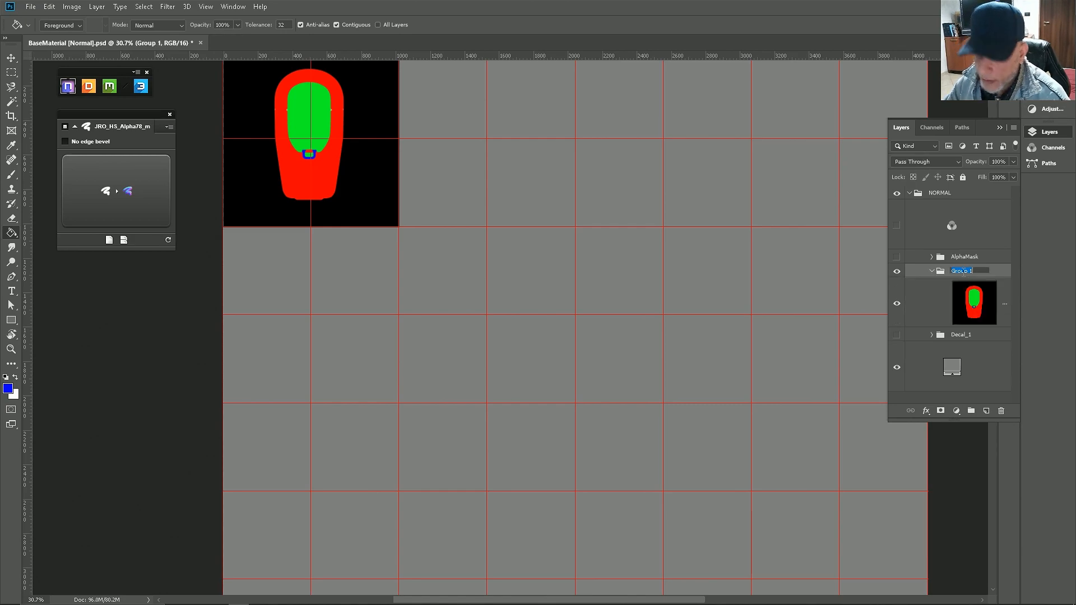
text(ID Map)
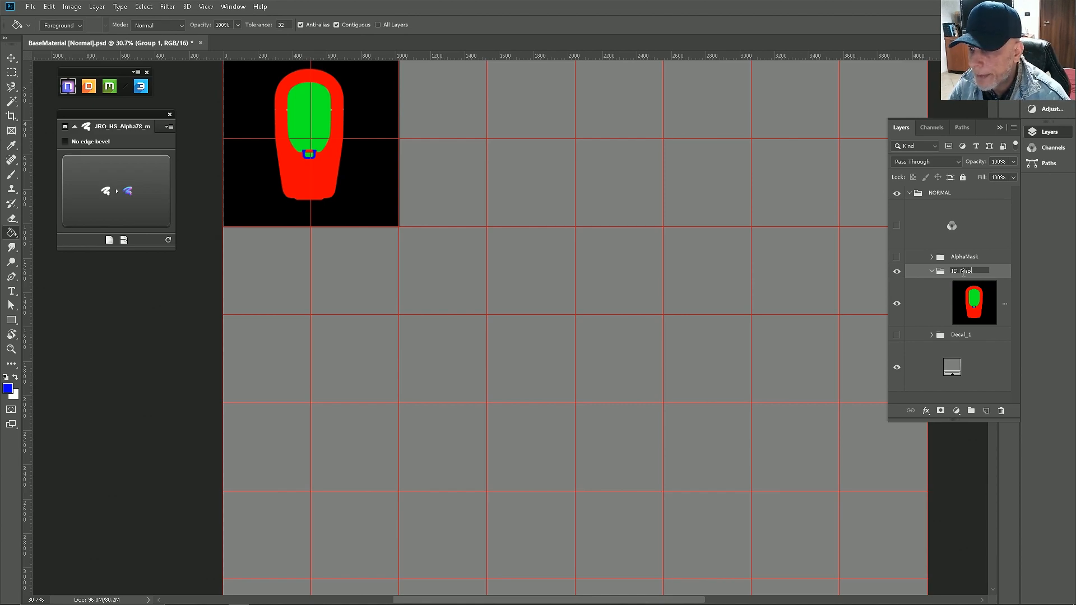
key(Return)
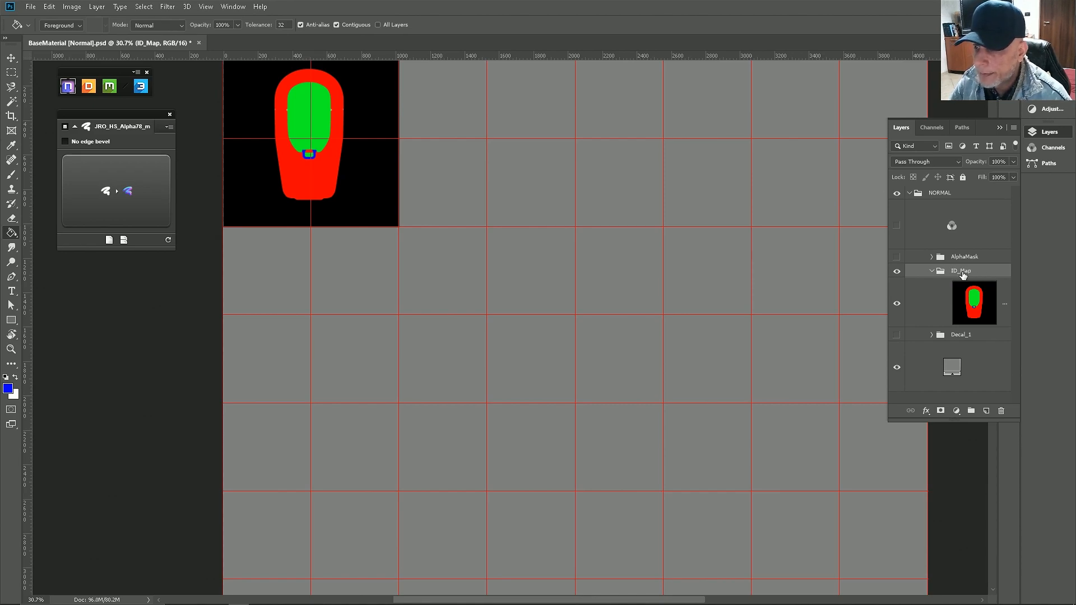
click(931, 272)
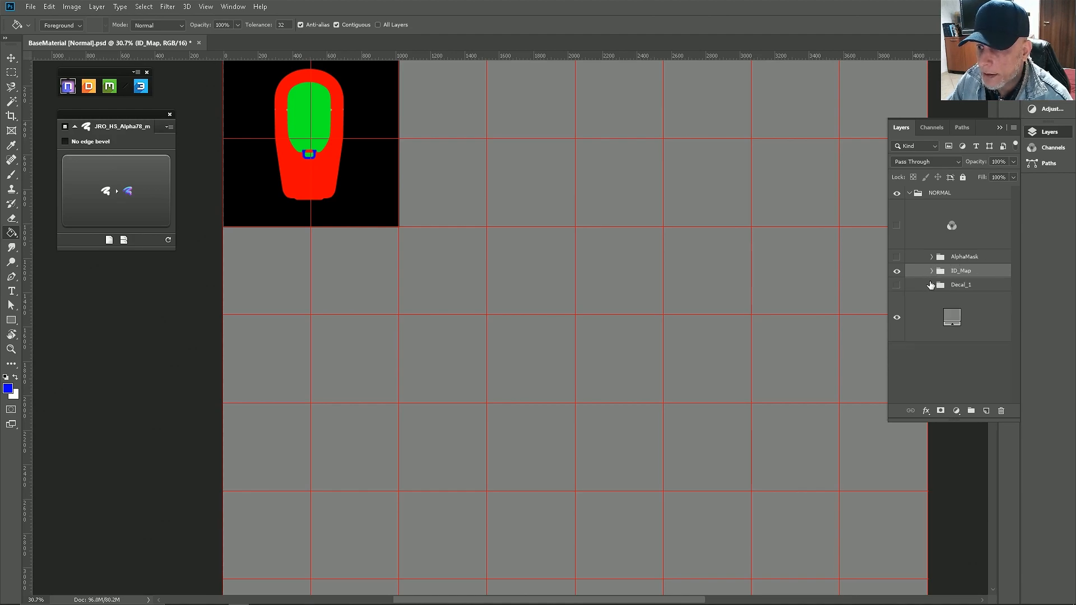
Step: Compare the AlphaMask and ID_Map groups by switching their visibility on and off
click(897, 275)
click(897, 227)
click(897, 256)
click(898, 227)
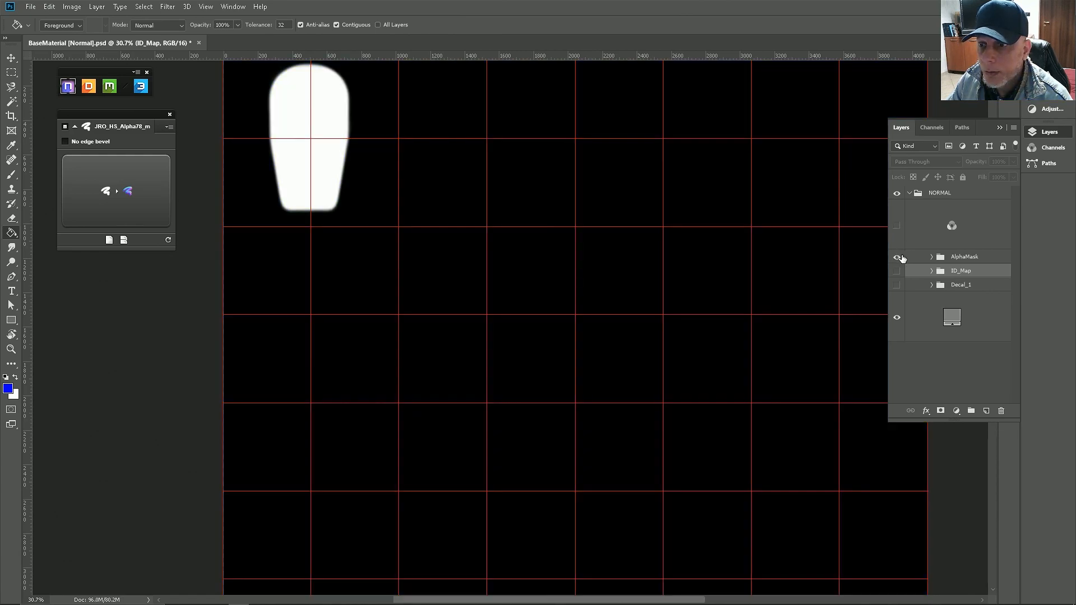
click(897, 257)
click(897, 257)
click(897, 256)
click(898, 271)
click(897, 270)
click(898, 271)
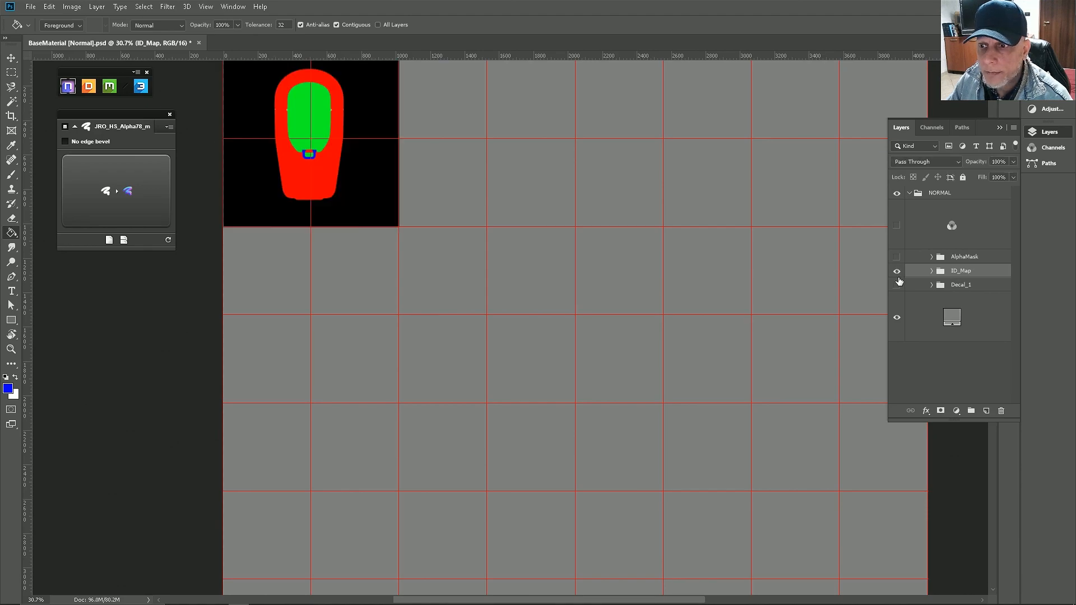
Step: Hide the ID_Map group and show the Decal_1 group together with the adjustment layer above the groups
click(897, 270)
click(897, 284)
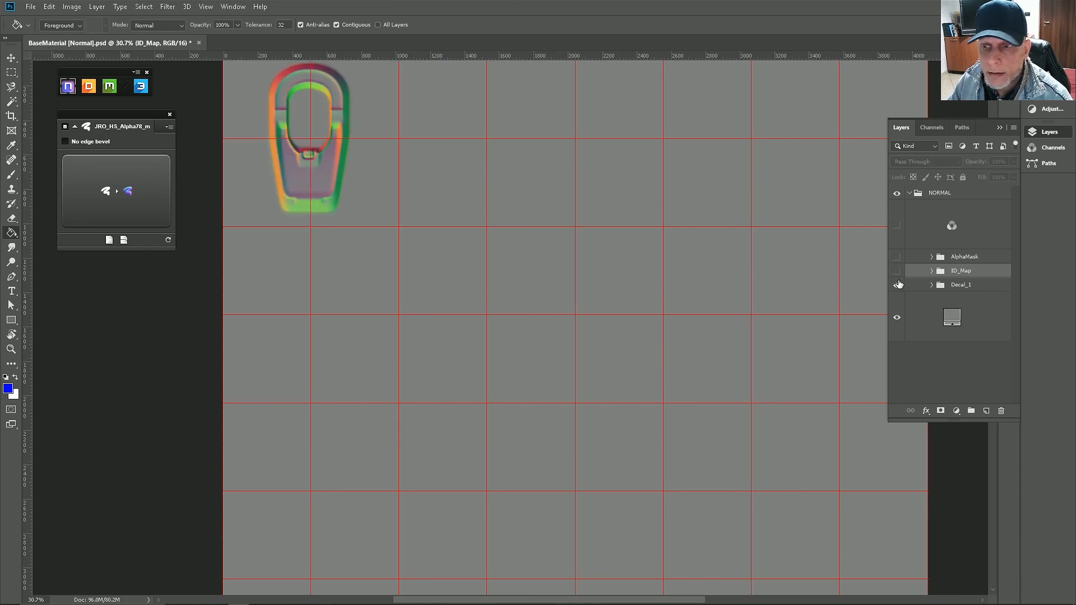
click(897, 226)
scroll(400, 226, down, 2)
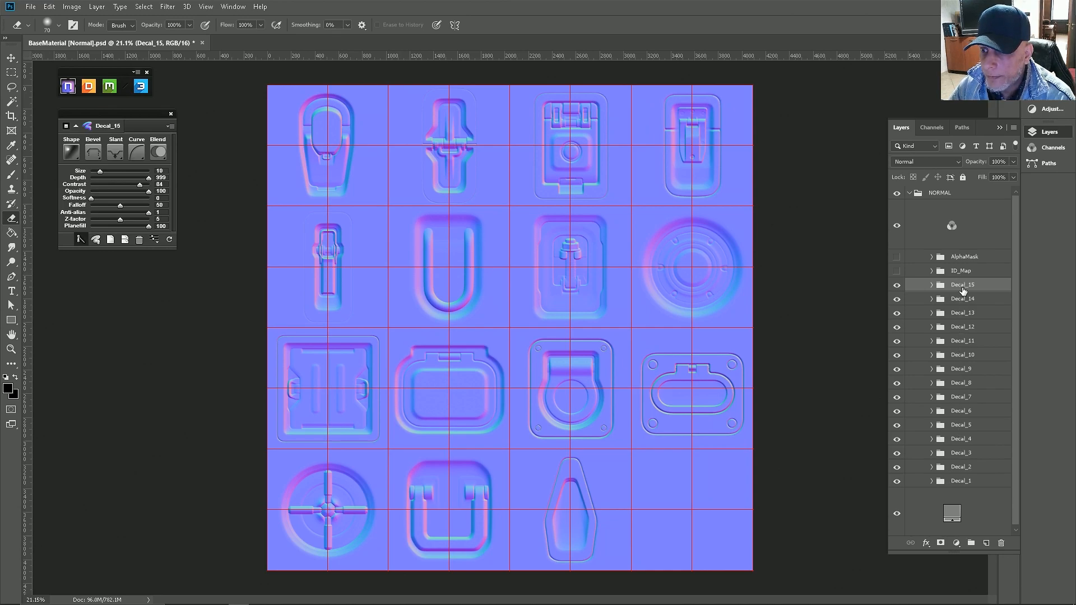
Step: View the ID_Map group without the adjustment layer, and switch the display to the AlphaMask group
click(81, 240)
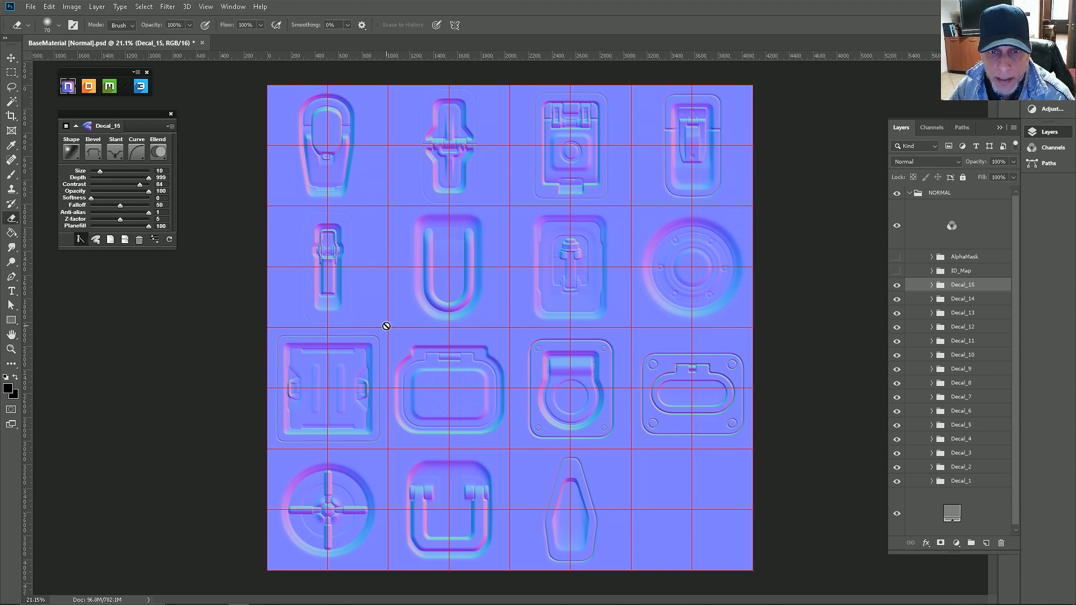
click(897, 271)
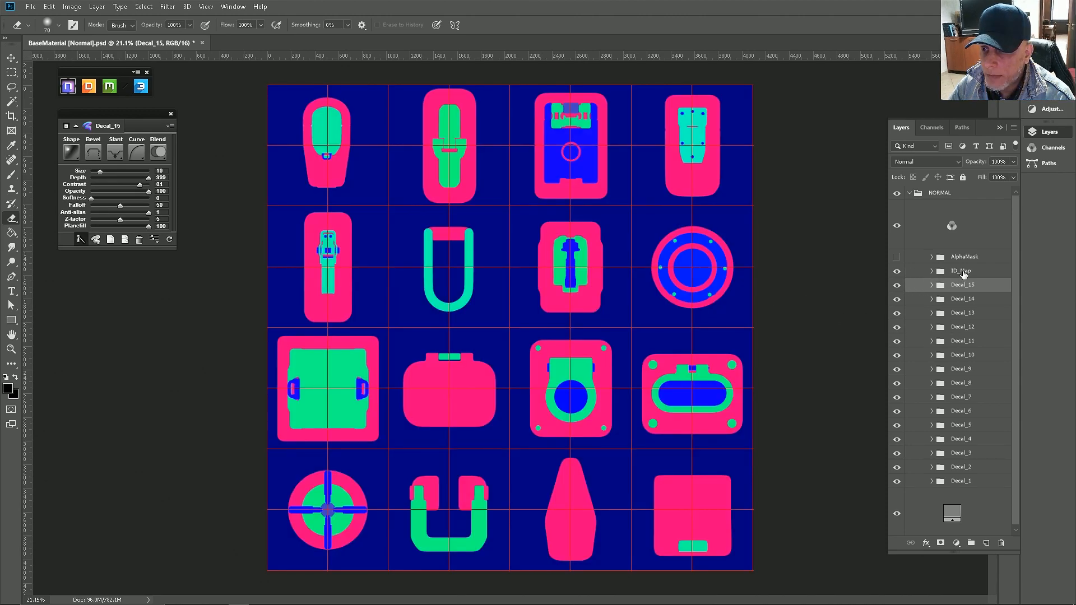
click(897, 226)
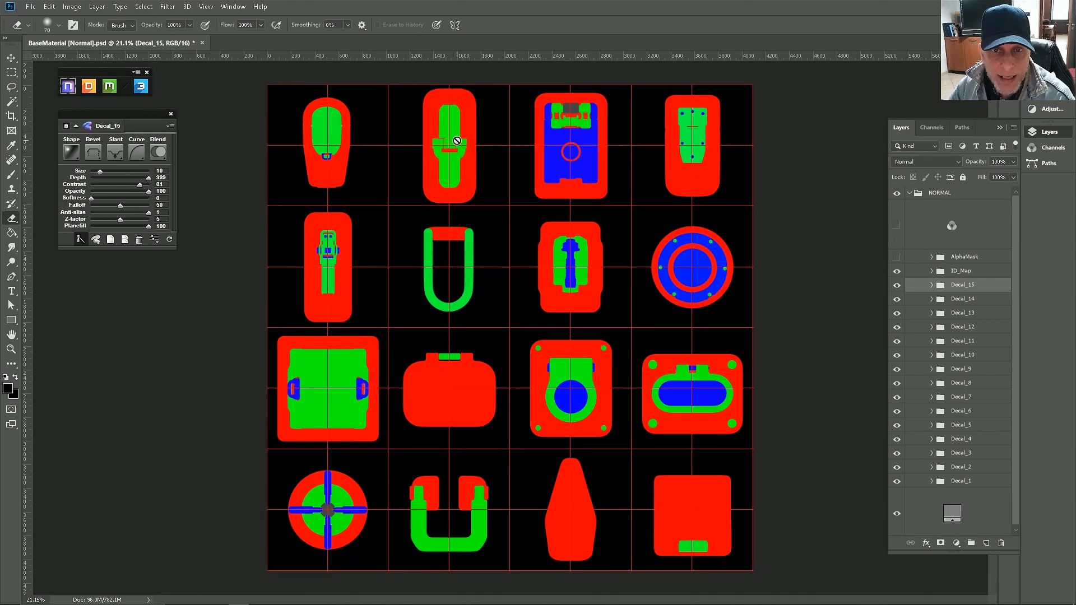
click(897, 271)
click(897, 258)
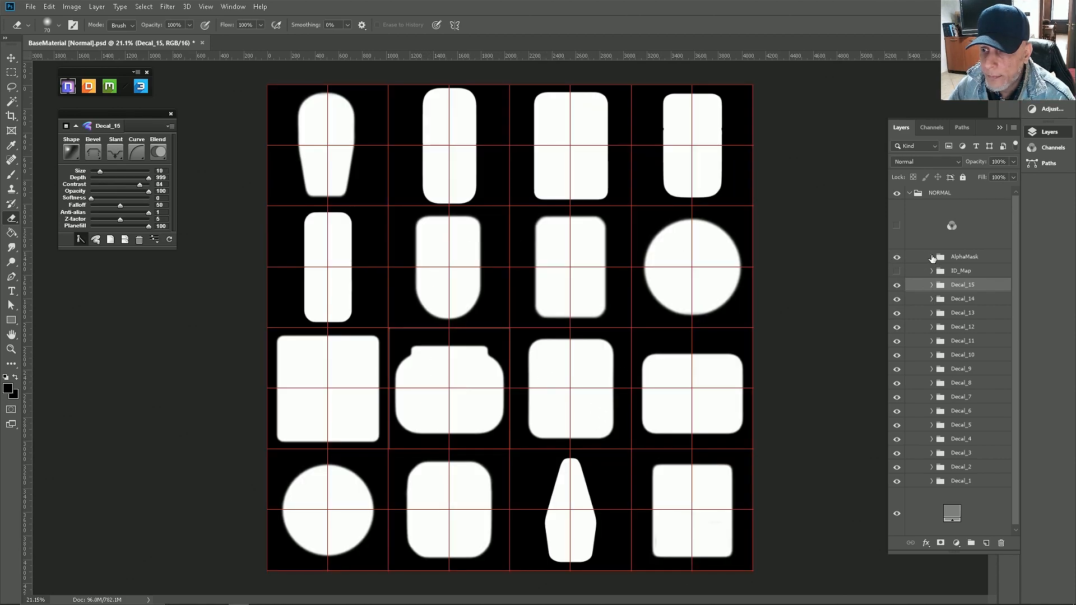
Step: Delete the white square mask layer in the last cell of the sheet from the AlphaMask group
click(932, 257)
scroll(955, 357, down, 5)
scroll(954, 356, down, 4)
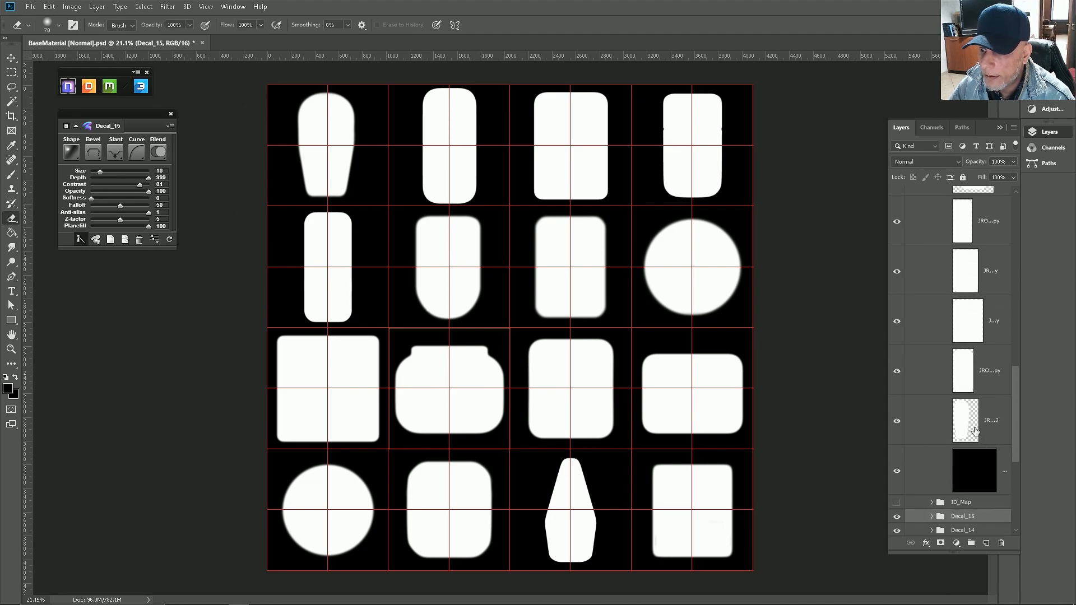
key(v)
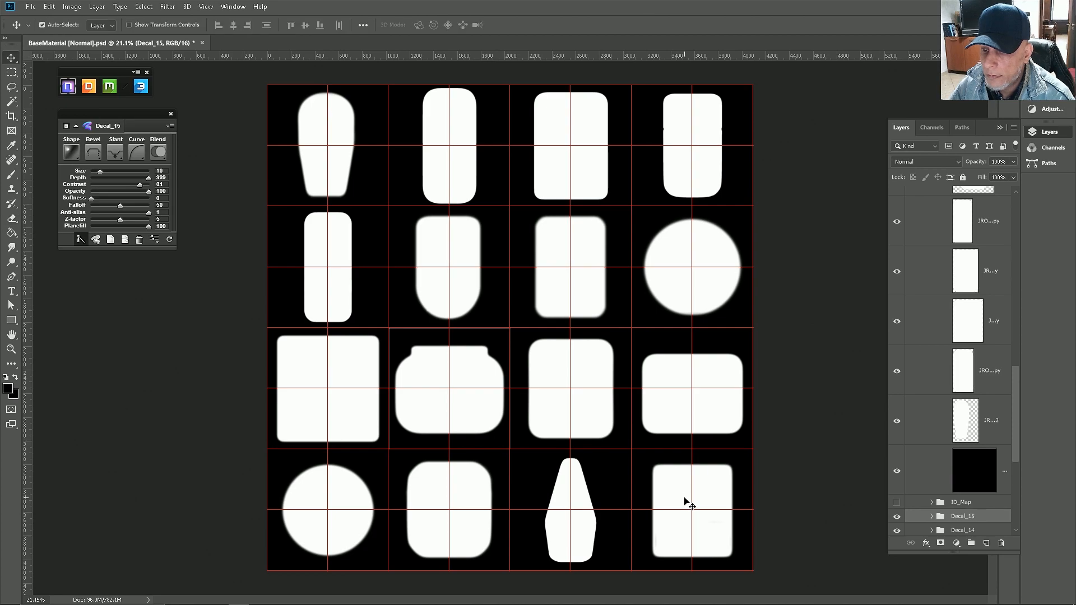
click(685, 498)
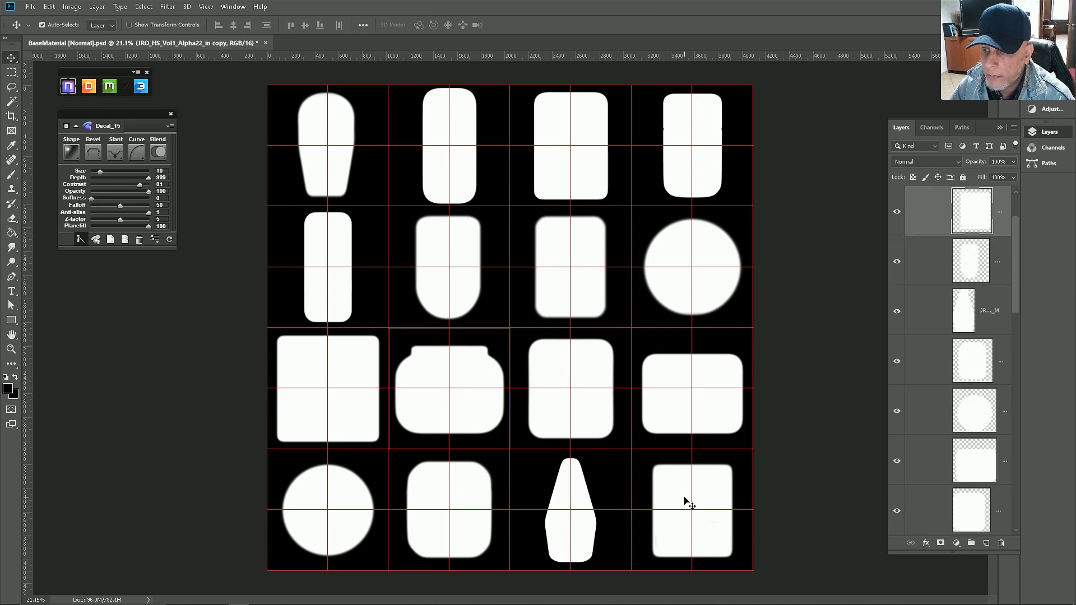
click(1001, 543)
scroll(989, 224, up, 2)
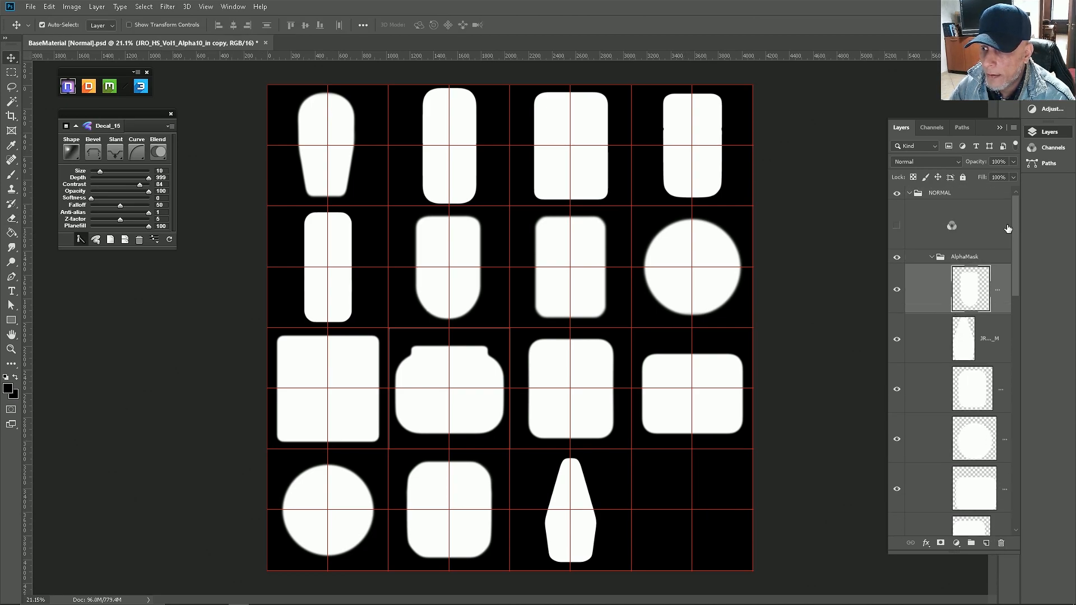
Step: Look through the AlphaMask layers, collapse that group and expand the ID_Map group
drag(1018, 210, 1017, 431)
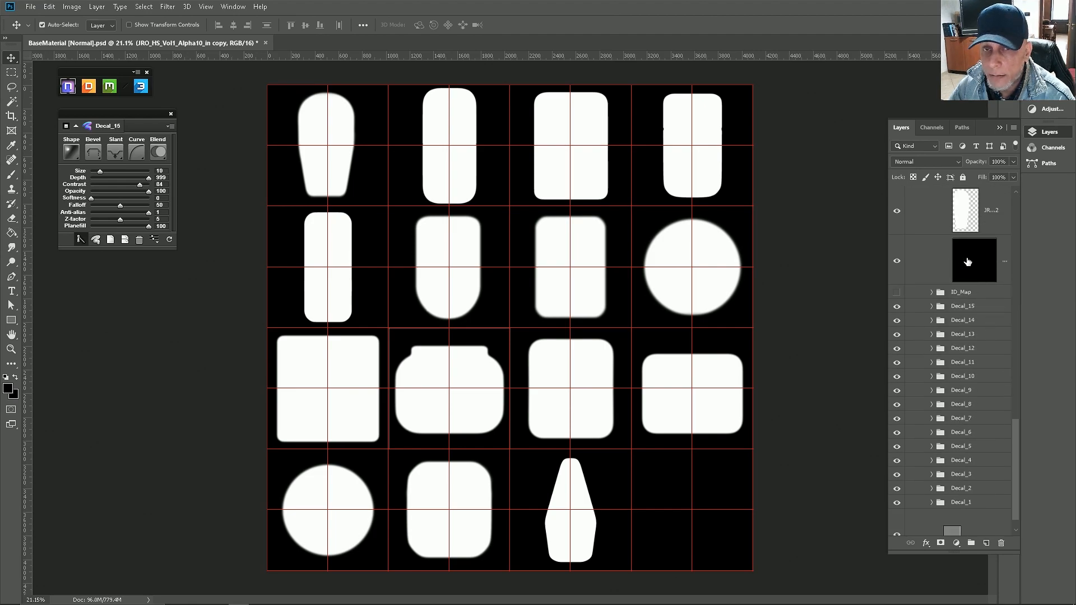
drag(1016, 428, 1016, 196)
click(964, 257)
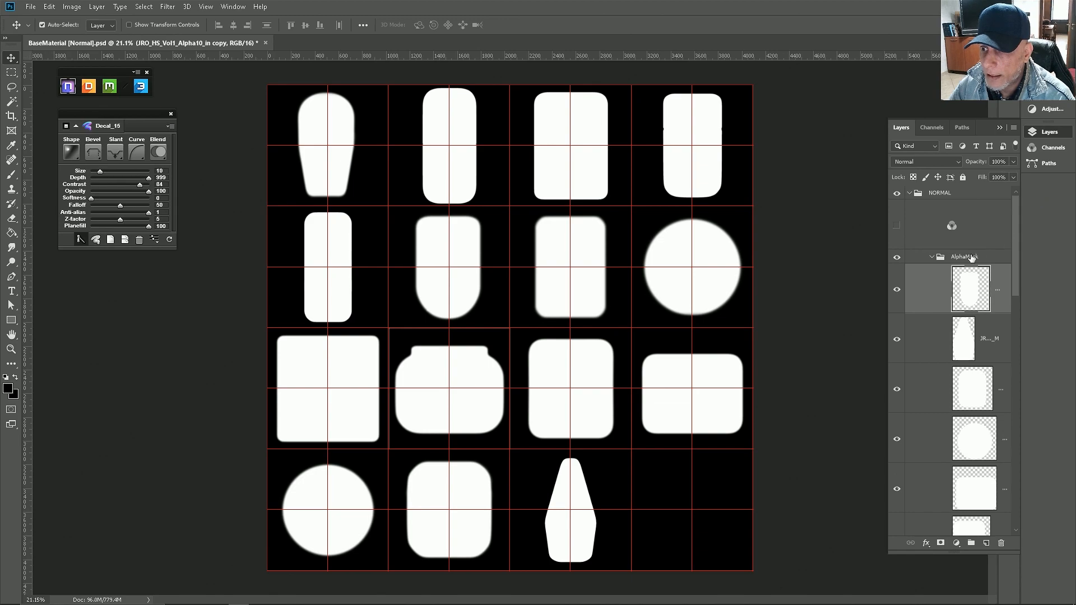
click(931, 257)
click(930, 271)
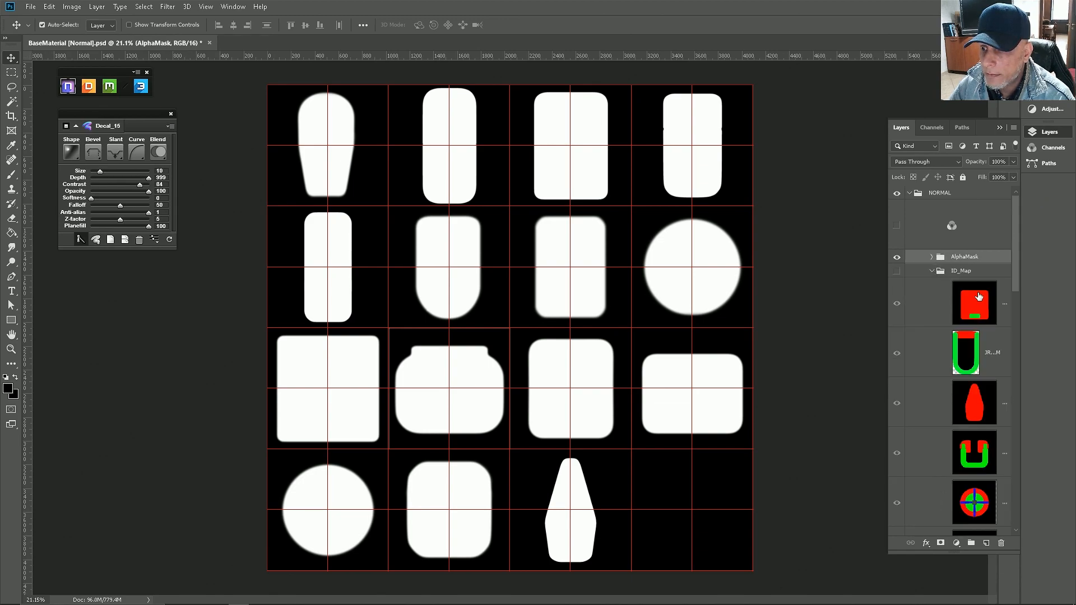
Step: Hide the AlphaMask group, show the adjustment layer above it, collapse the ID_Map group and select the Decal_15 group
mouse_move(1016, 271)
mouse_down()
mouse_move(1007, 466)
mouse_move(1005, 261)
mouse_up()
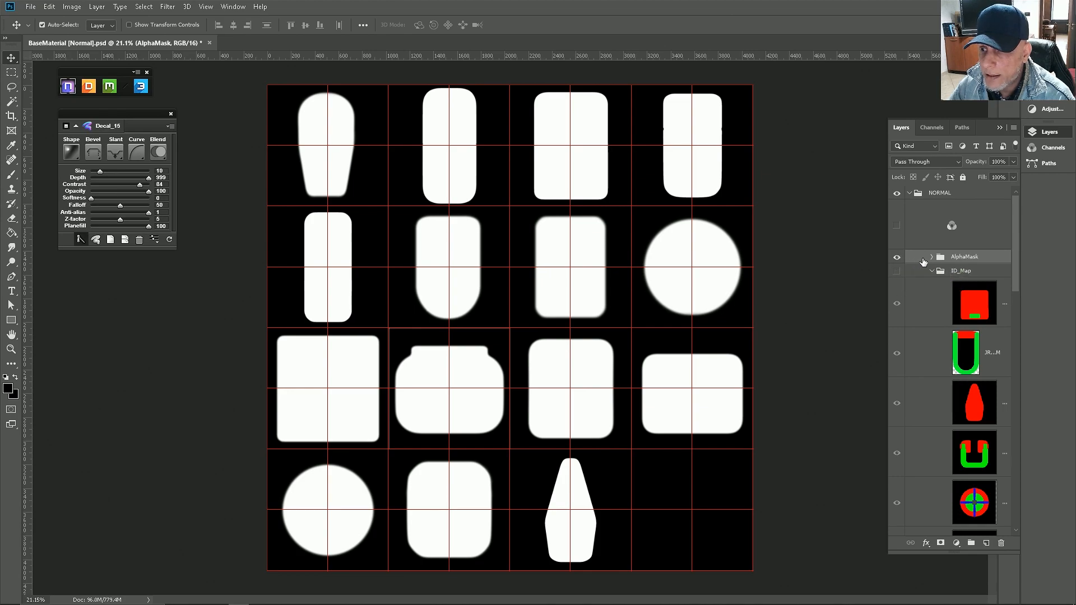
click(897, 257)
click(896, 225)
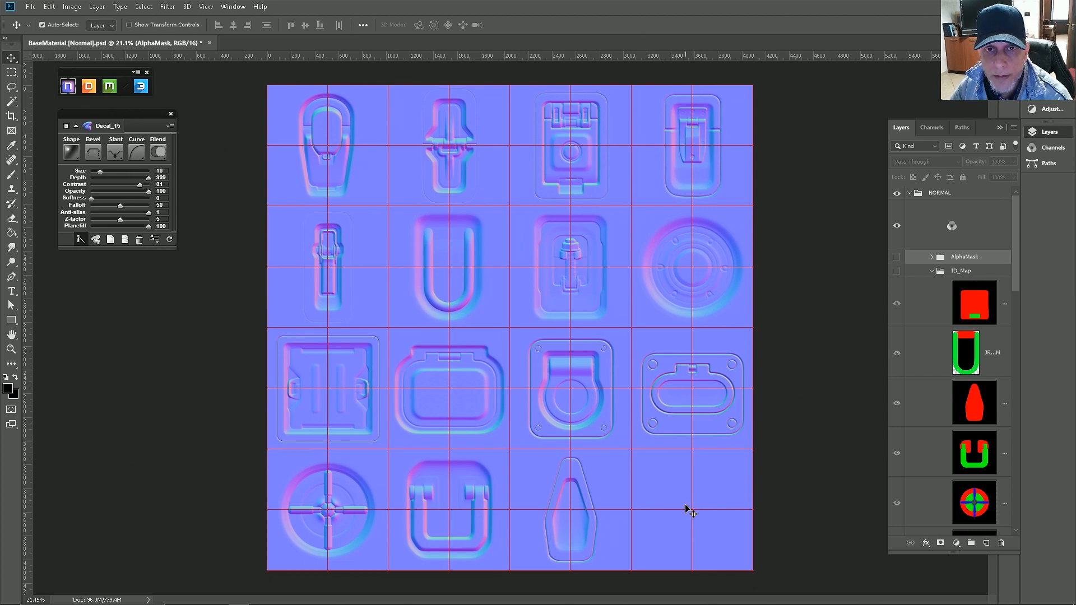
click(932, 271)
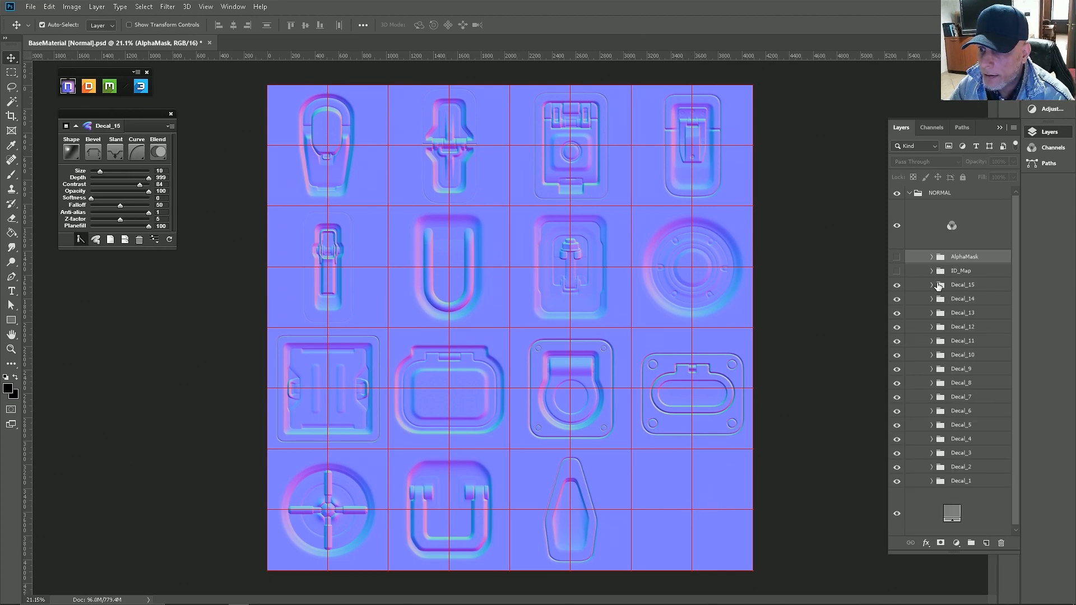
click(945, 286)
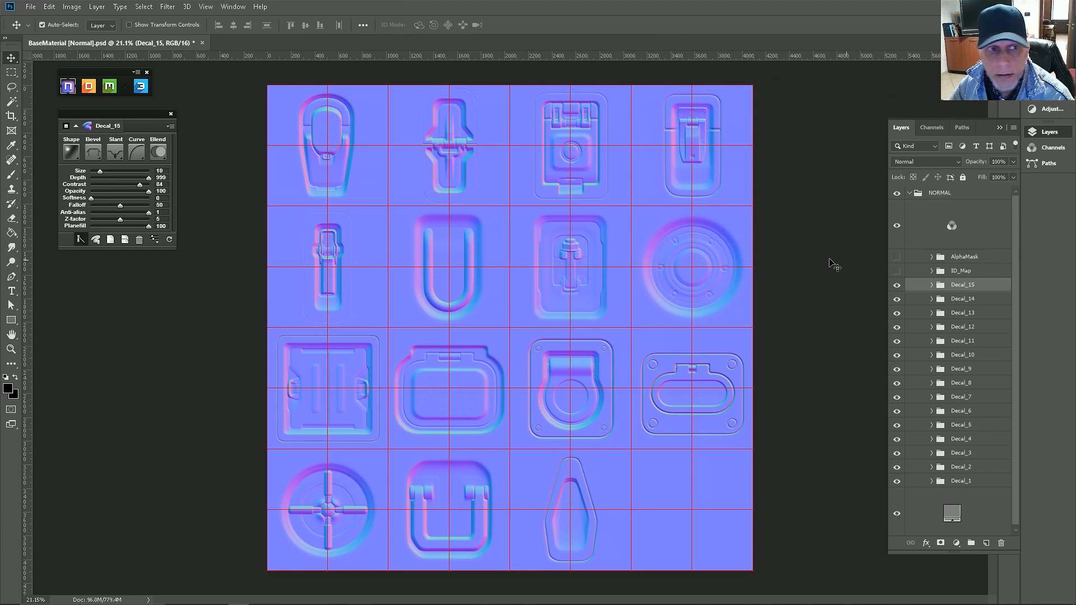
Step: Place the image JRO_HS_Vol1_Alpha22_in.jpg as an embedded file above the Decal_15 group
click(31, 6)
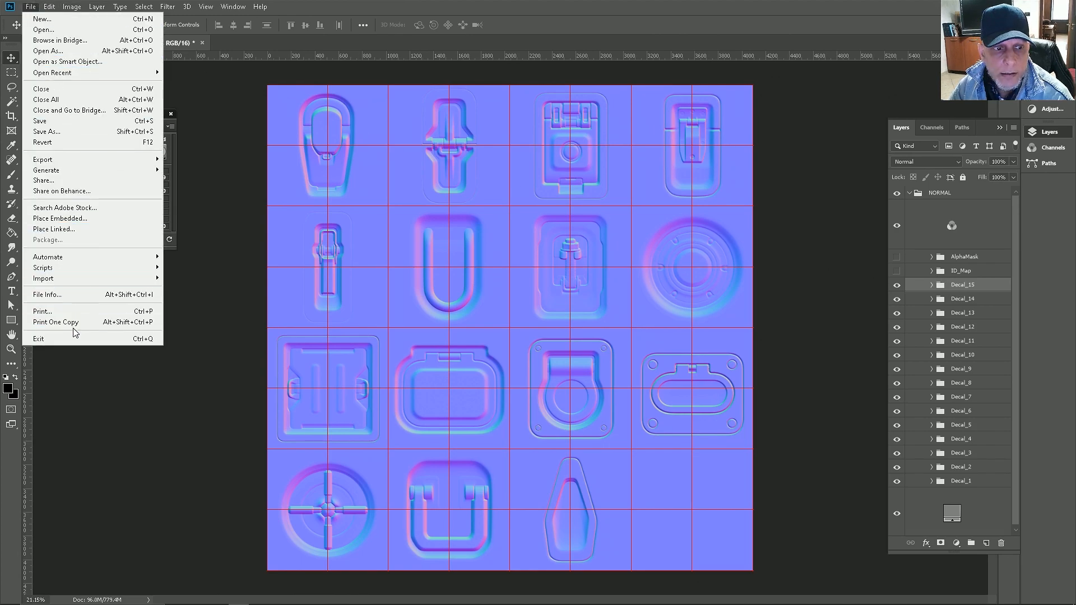
click(60, 218)
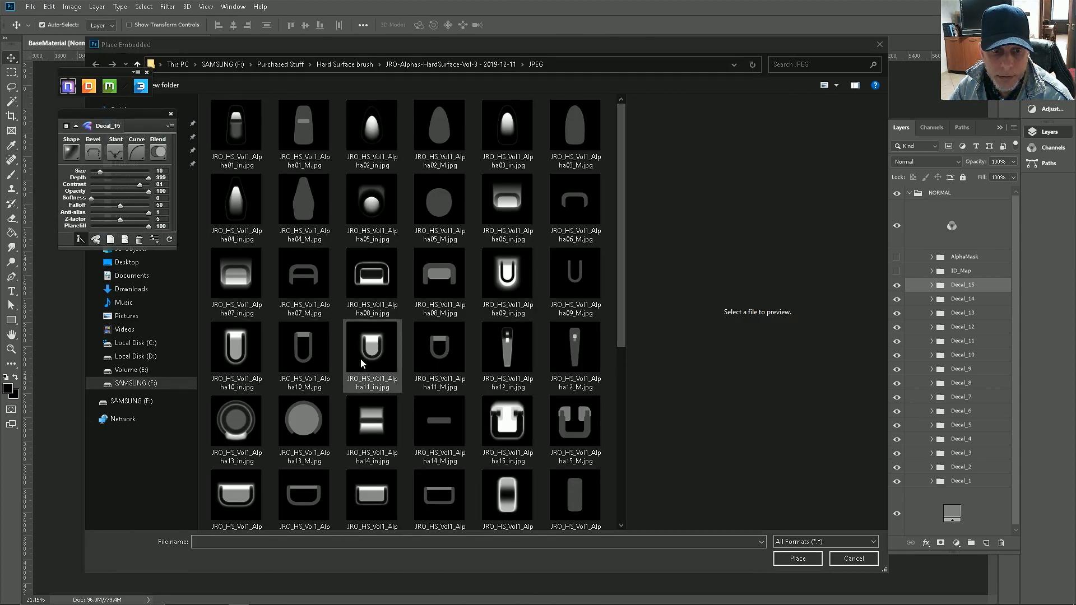
scroll(390, 399, down, 4)
click(244, 334)
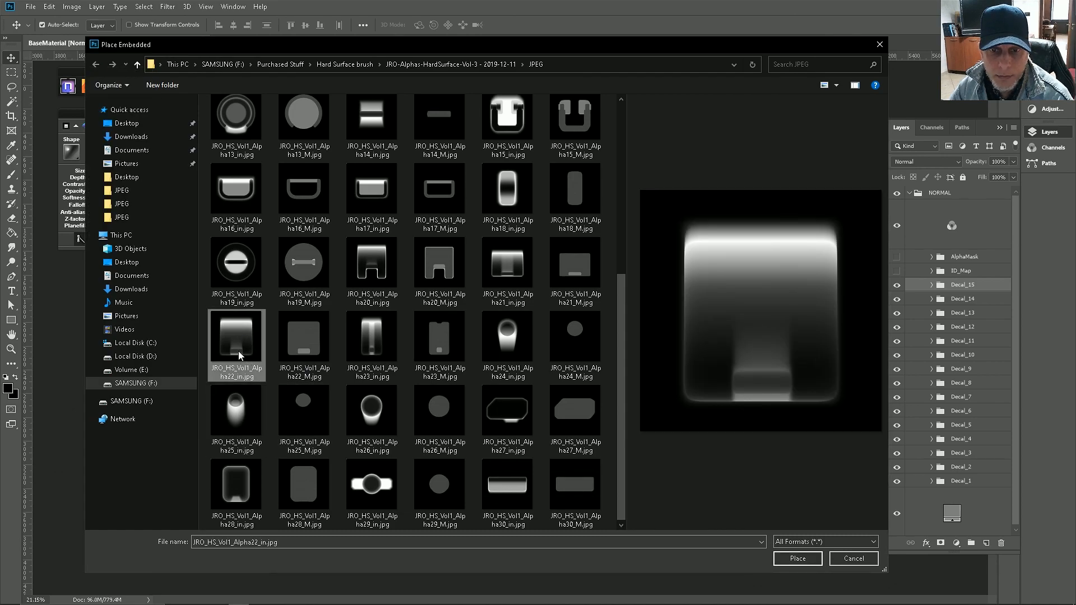
click(506, 193)
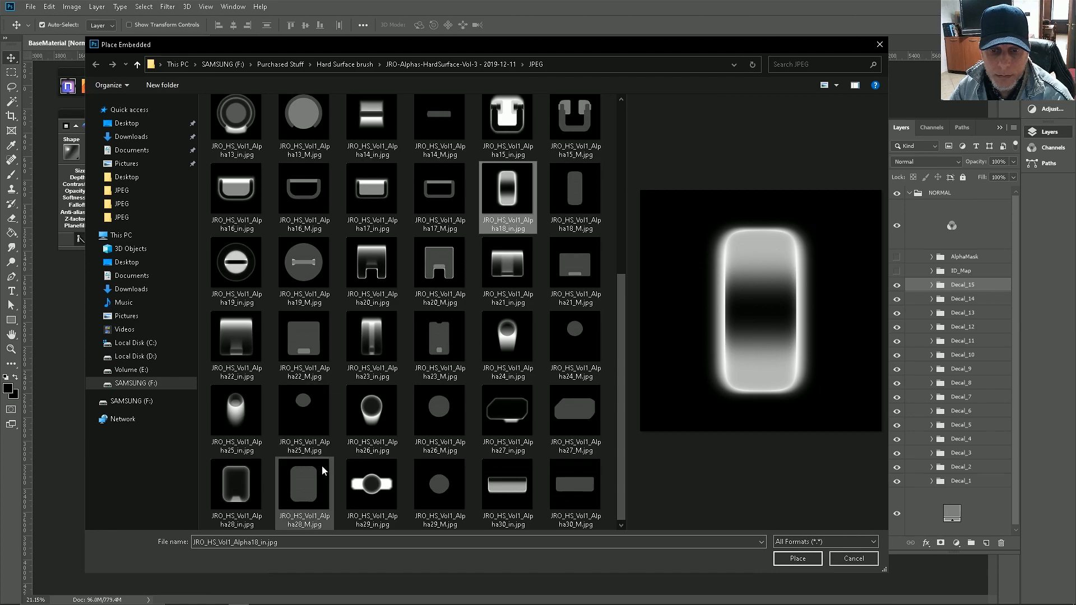
click(513, 443)
click(230, 340)
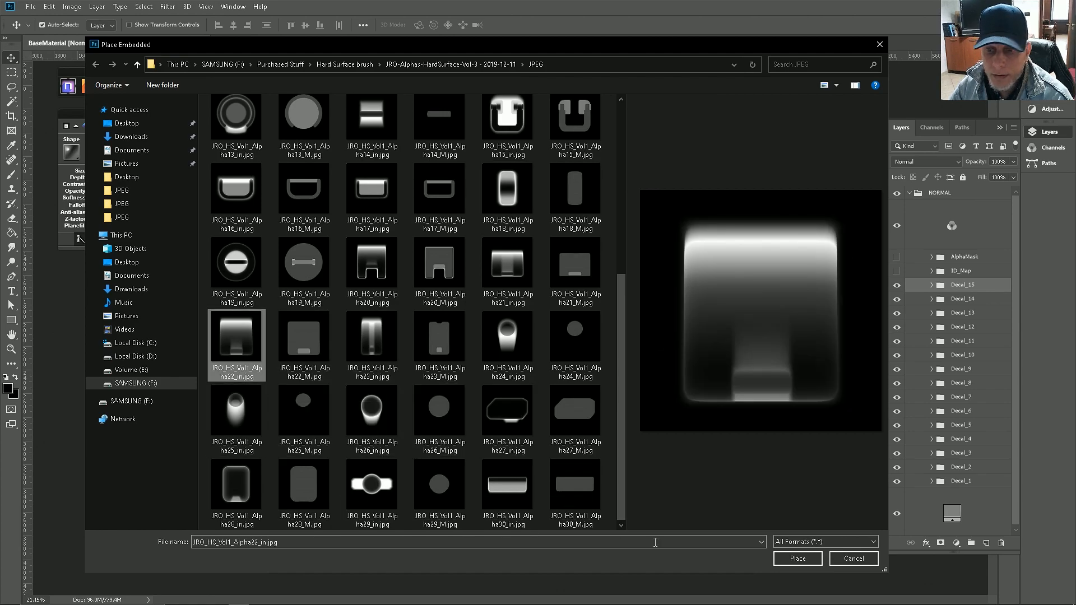
click(786, 559)
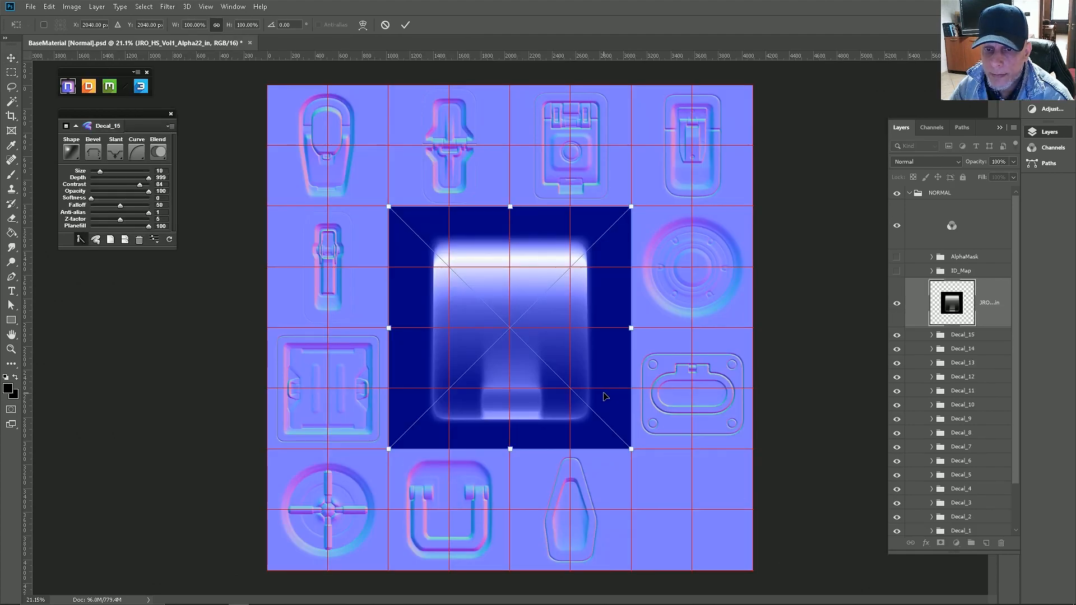
Step: Fit the placed Alpha22_in image into the empty last cell of the sheet at about 50% scale and rasterize its layer
drag(543, 349, 661, 449)
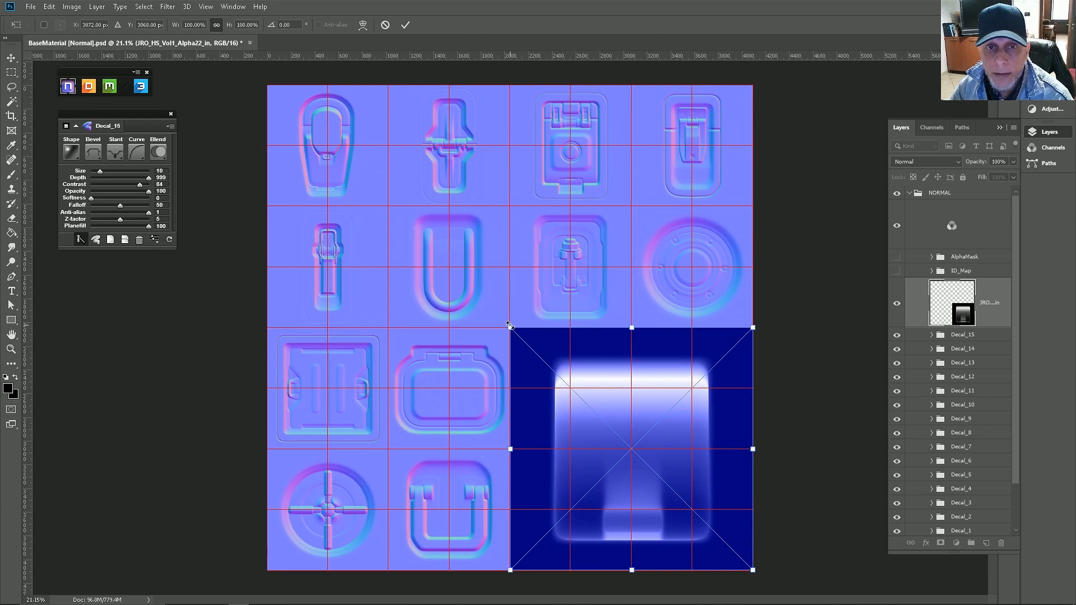
drag(507, 325, 632, 449)
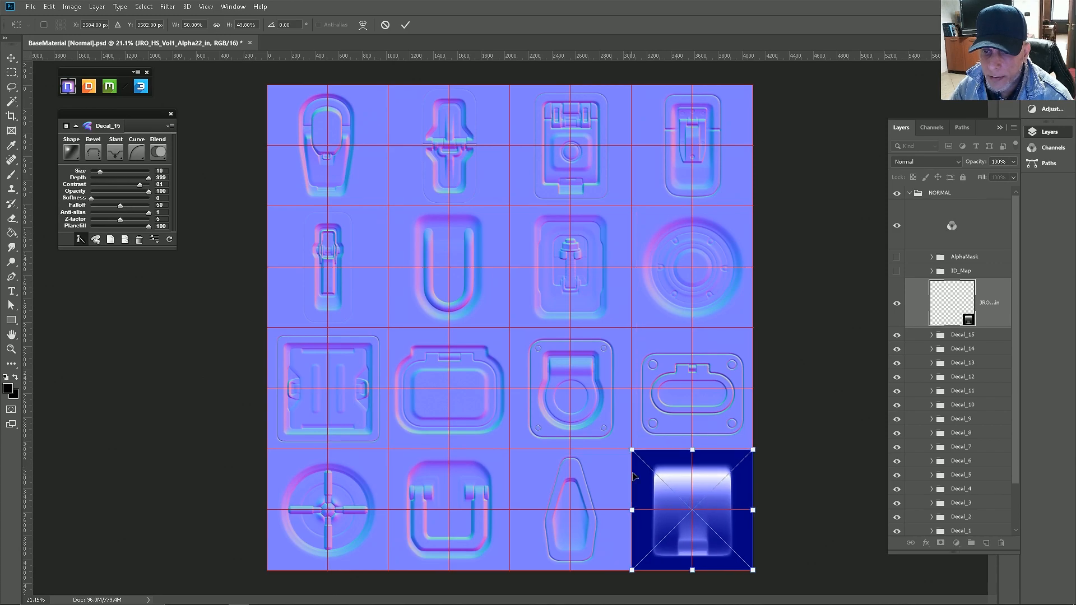
scroll(651, 488, up, 12)
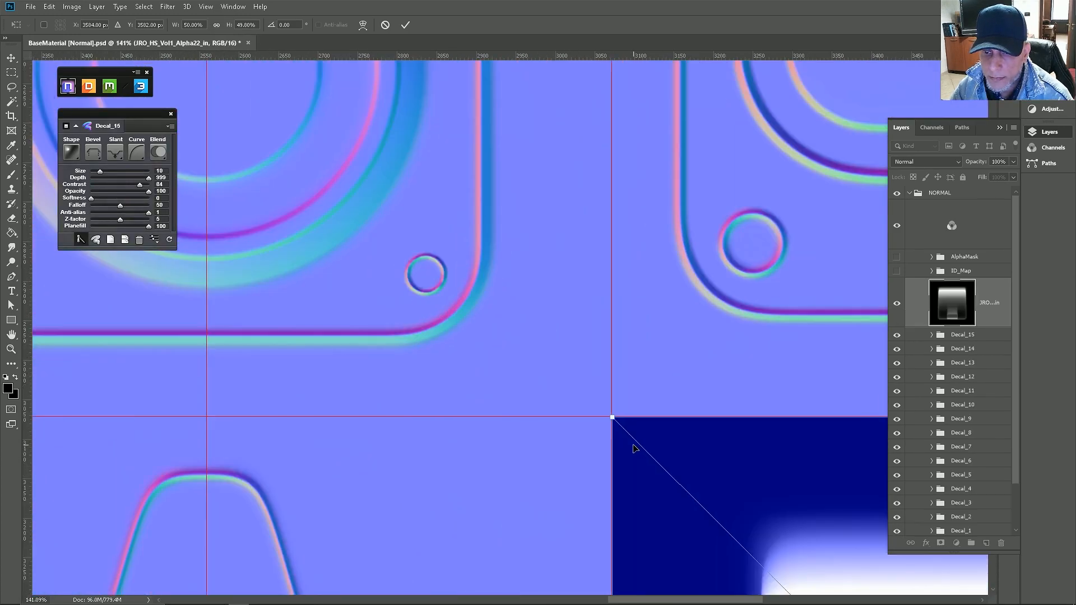
scroll(617, 427, down, 6)
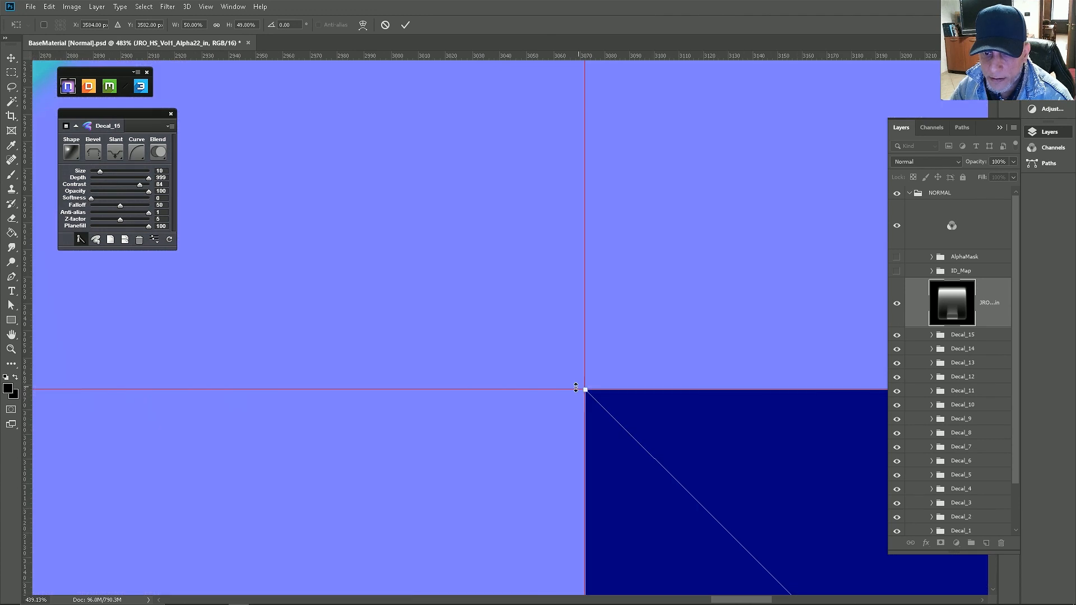
scroll(563, 374, down, 4)
scroll(644, 487, up, 6)
scroll(576, 420, down, 7)
key(Return)
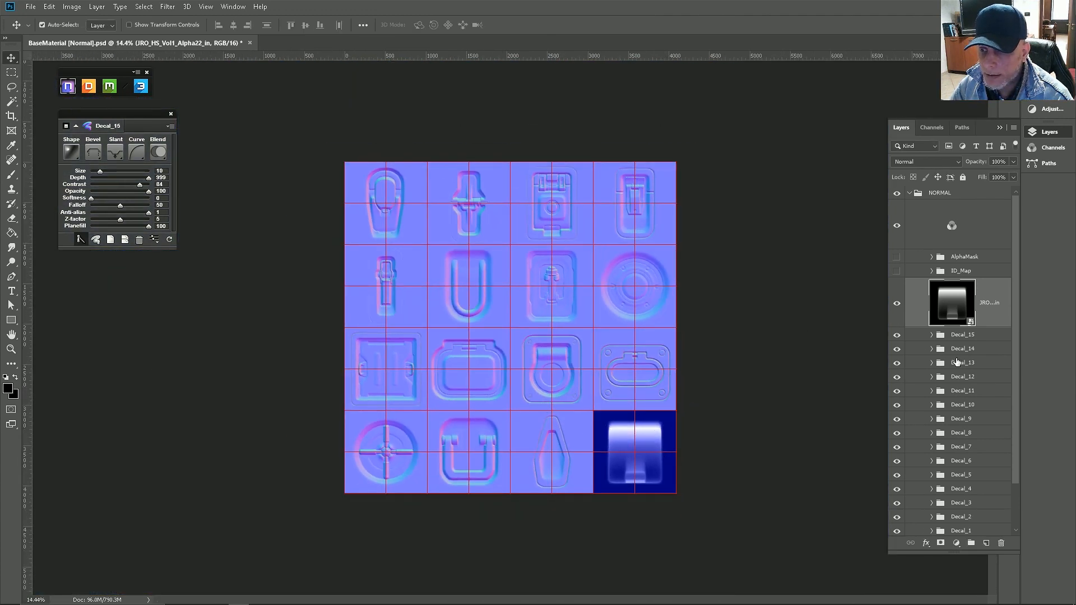
right_click(992, 321)
click(906, 327)
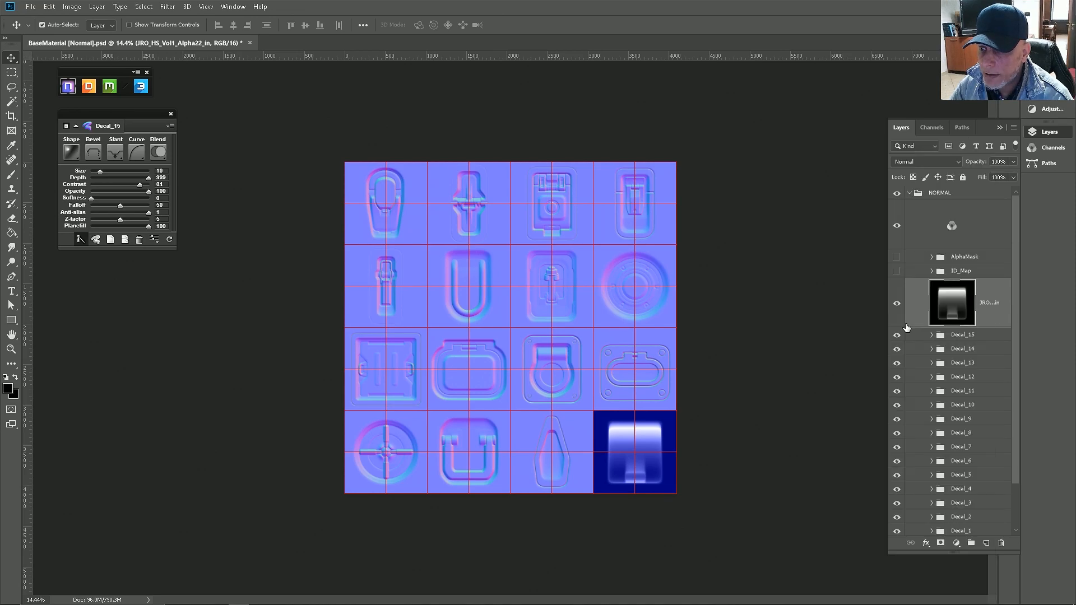
Step: Place the matching mask image JRO_HS_Vol1_Alpha22_M.jpg as an embedded file above the Alpha22_in layer
click(31, 7)
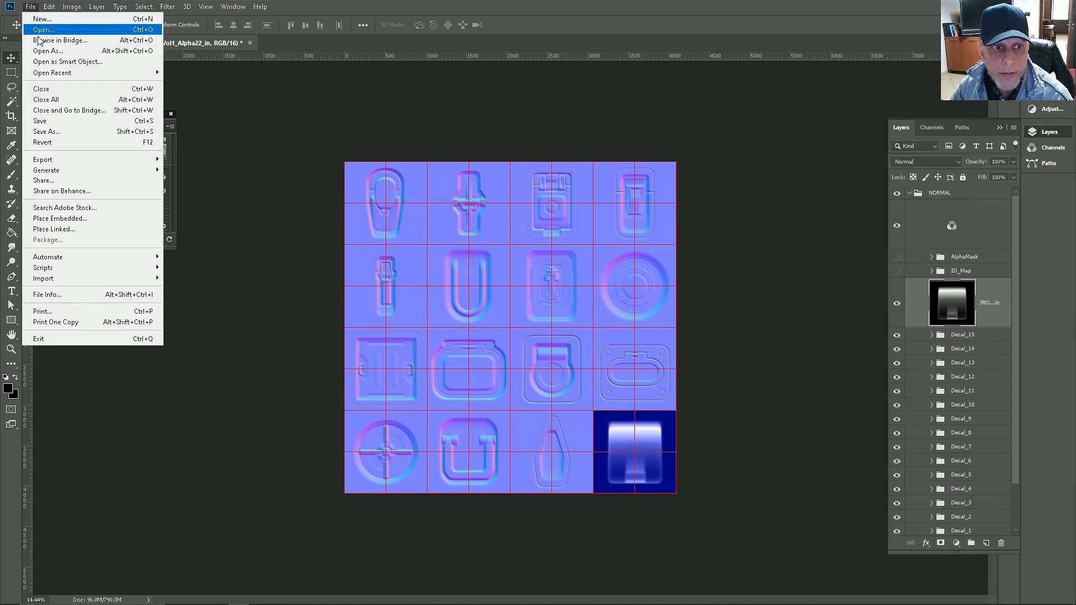
click(56, 218)
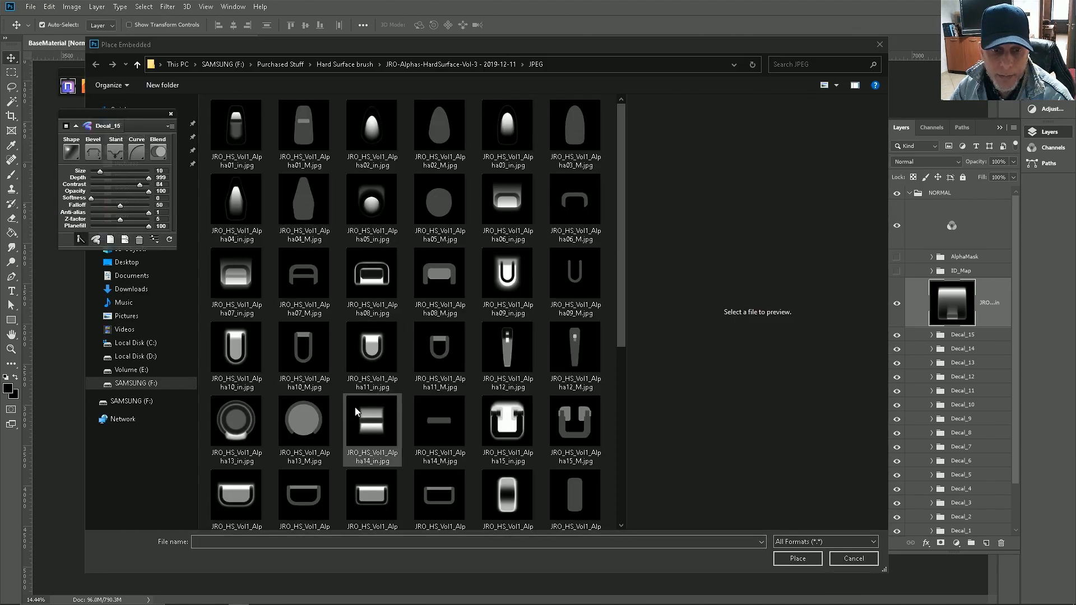
scroll(342, 407, down, 5)
click(250, 378)
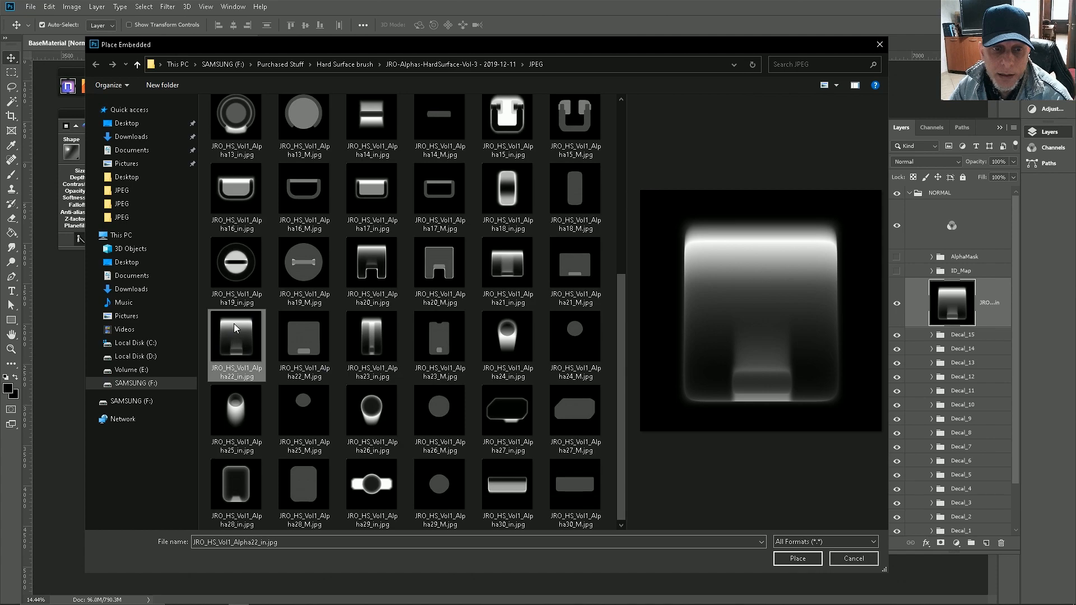
click(301, 343)
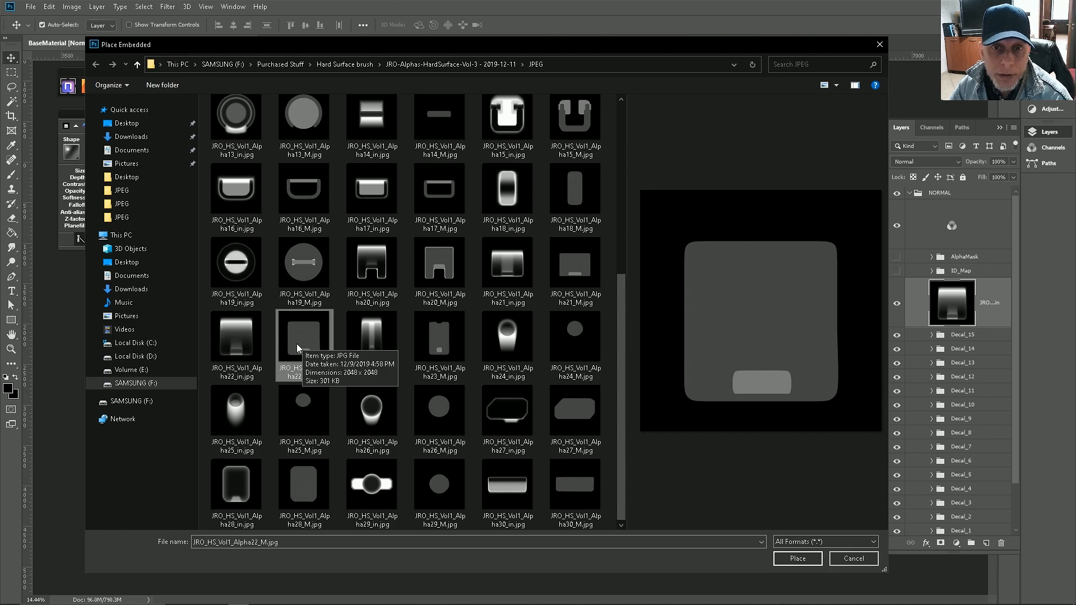
click(233, 334)
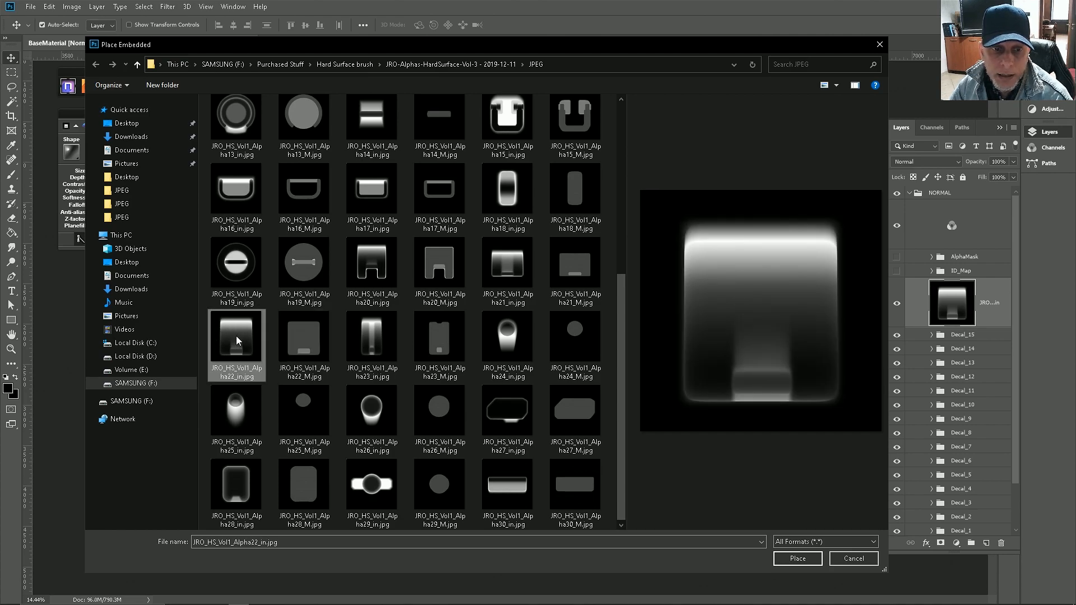
click(307, 342)
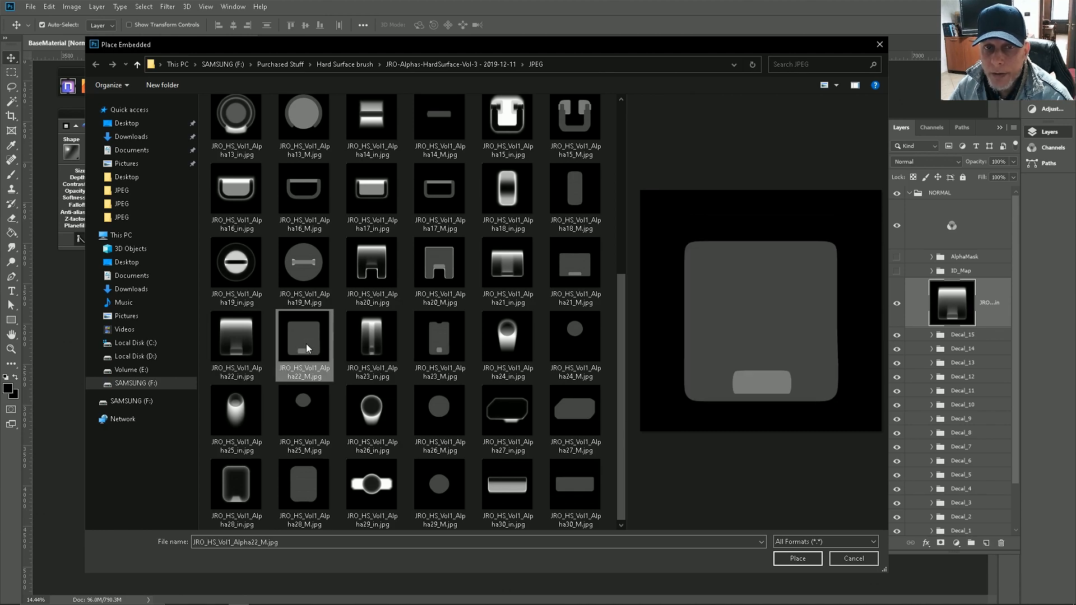
click(801, 558)
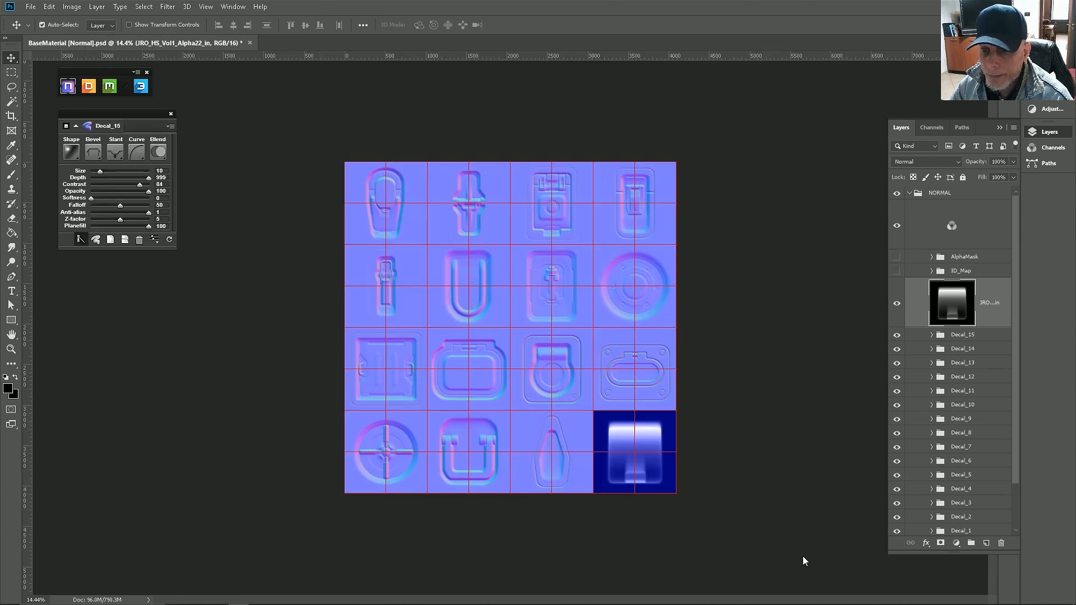
Step: Move the Alpha22_M mask image over the last cell of the sheet and scale it to 50% to fill that cell
drag(553, 348, 635, 427)
scroll(676, 536, up, 4)
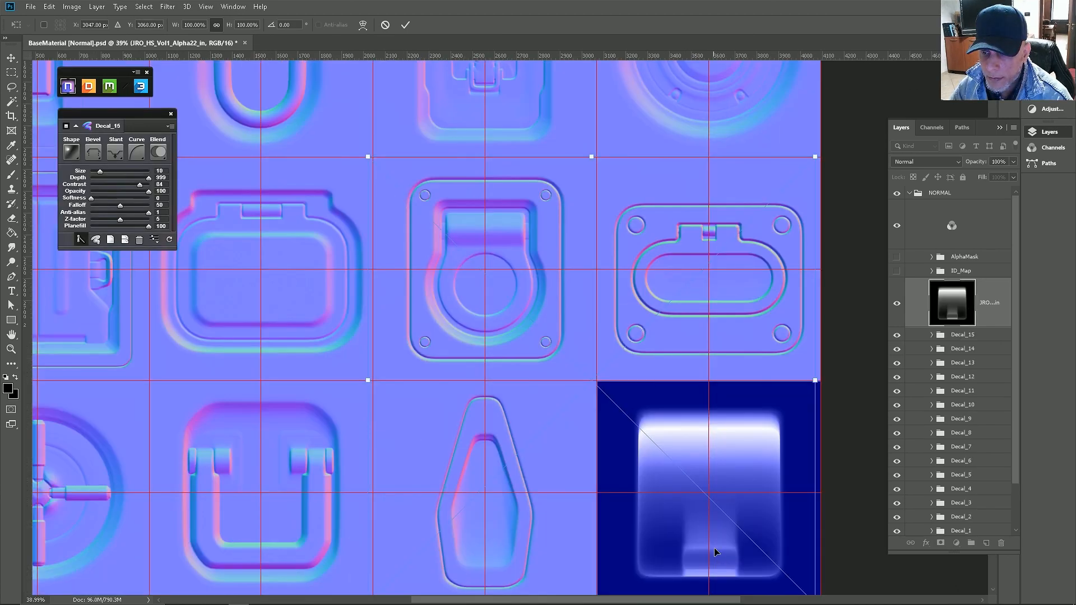
drag(721, 489, 574, 293)
mouse_move(620, 239)
mouse_down()
mouse_move(603, 226)
mouse_move(630, 240)
mouse_up()
key(ctrl+0)
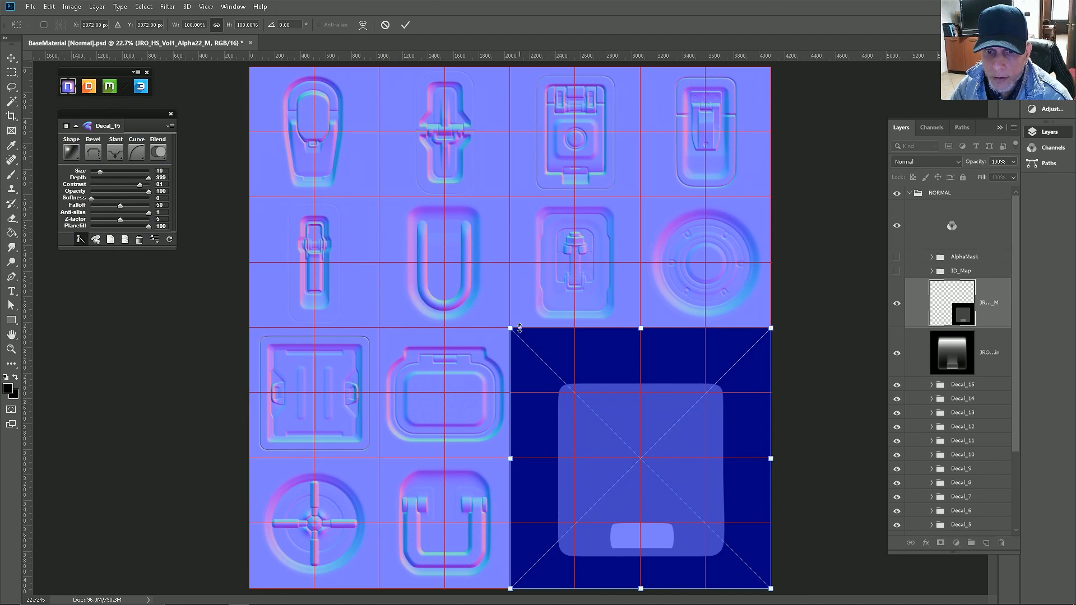
drag(509, 325, 642, 456)
scroll(645, 459, up, 5)
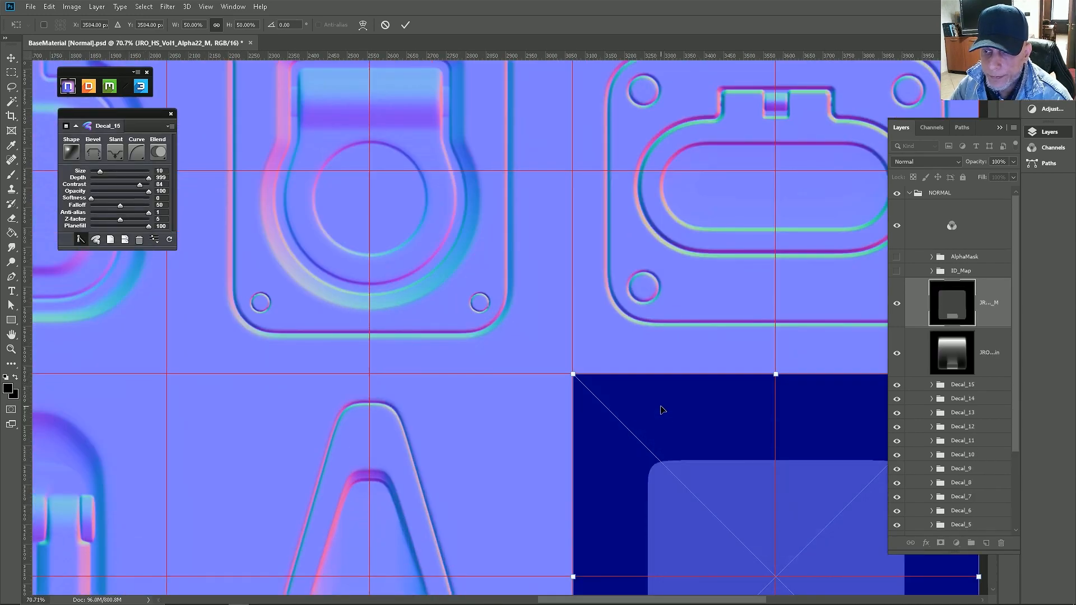
key(Return)
scroll(629, 358, down, 4)
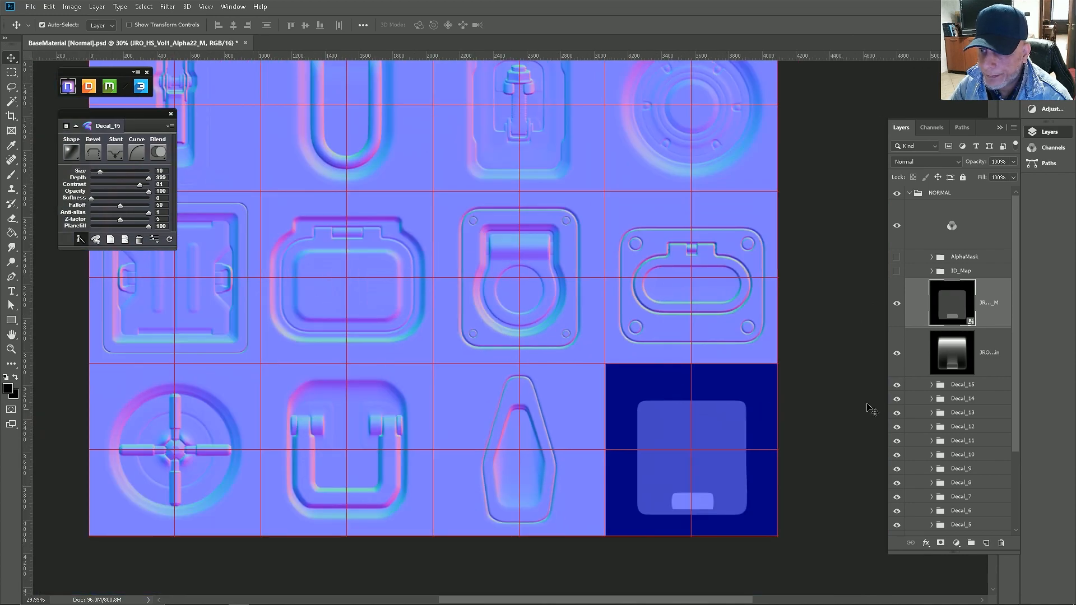
Step: Rasterize the Alpha22_M mask layer and hide the Alpha22_in layer below it
right_click(994, 324)
click(889, 331)
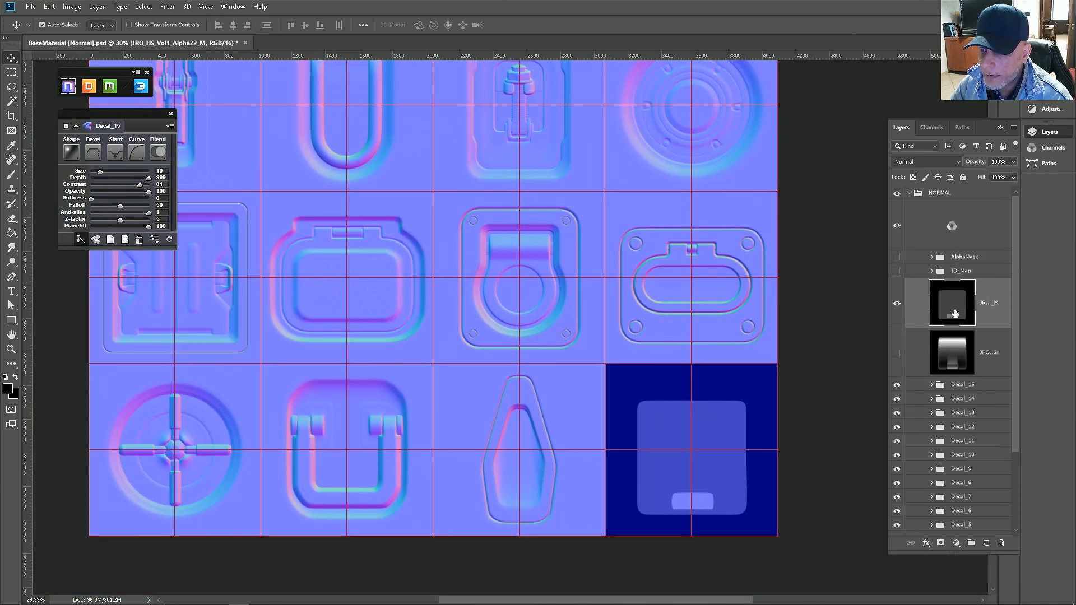
Step: Select the large rounded-square area of the Alpha22_M mask, excluding the small inner rectangle, and fill it with red (ff0000)
scroll(818, 557, up, 4)
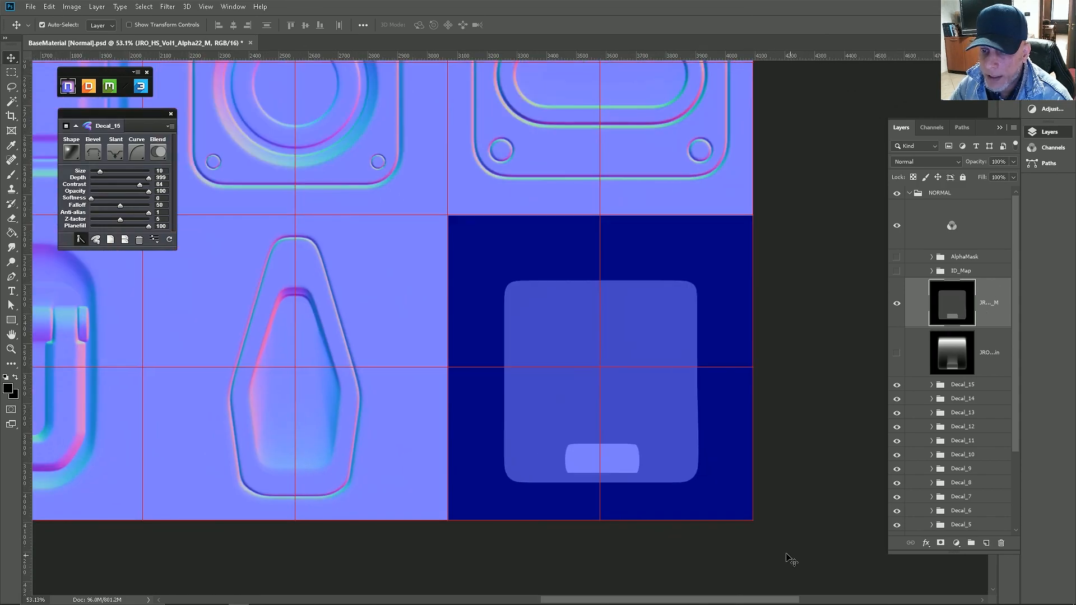
click(11, 103)
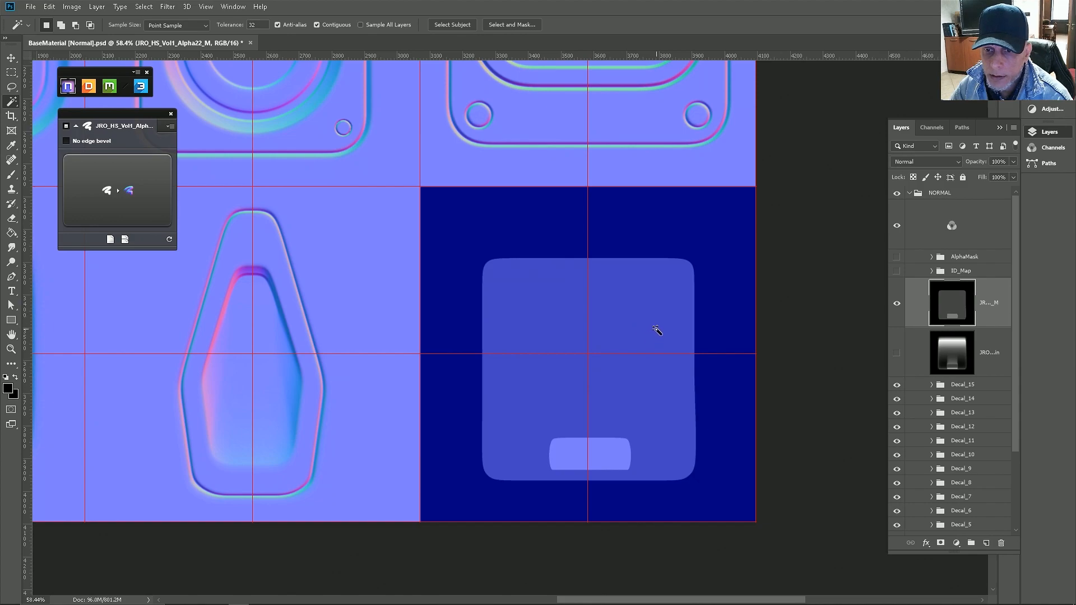
click(626, 320)
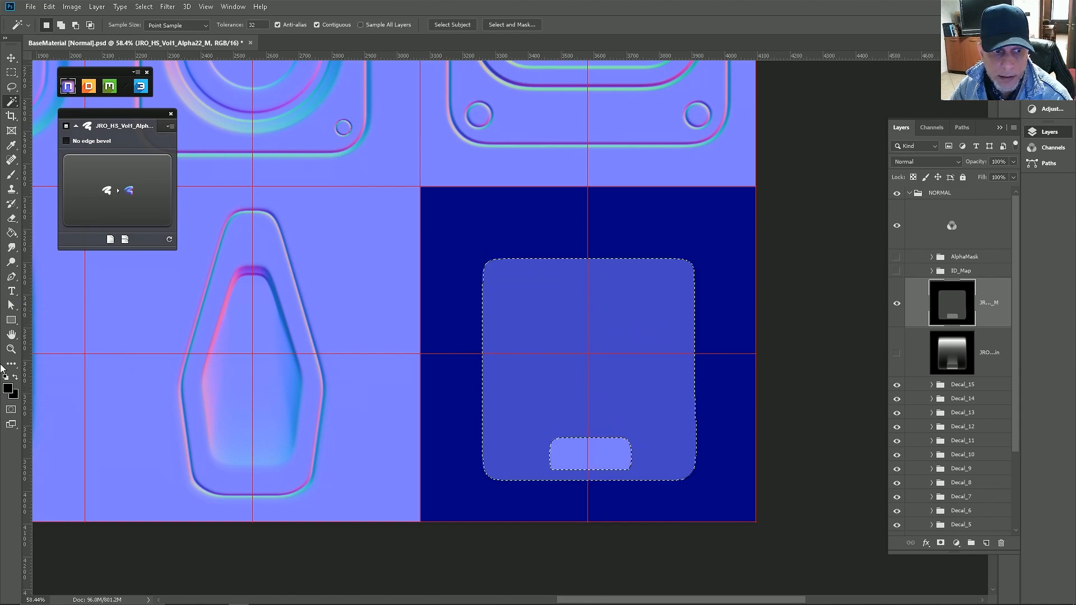
click(8, 388)
drag(486, 171, 539, 134)
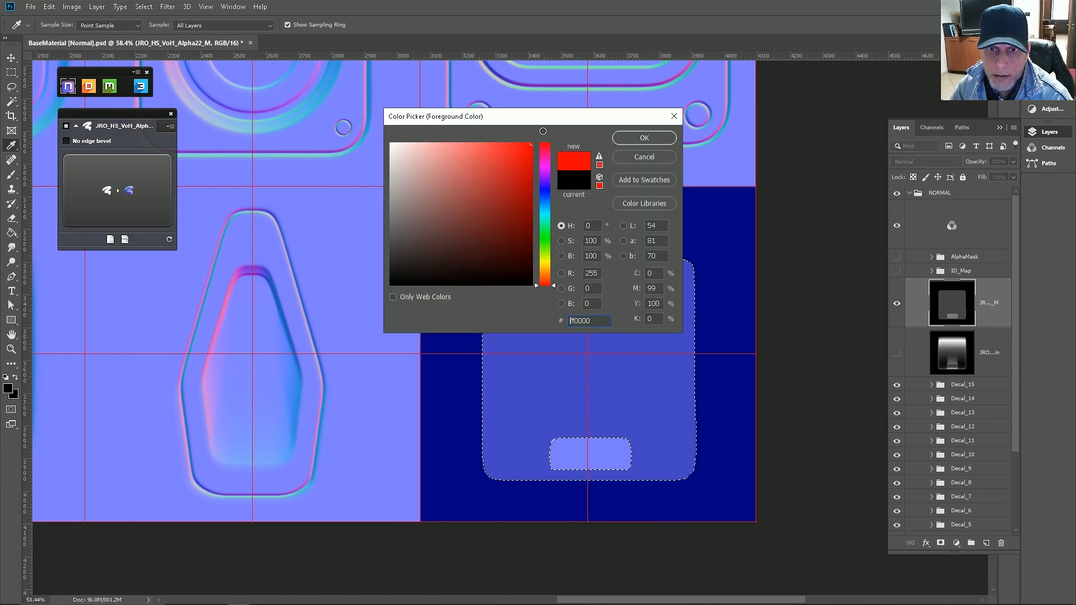
click(639, 137)
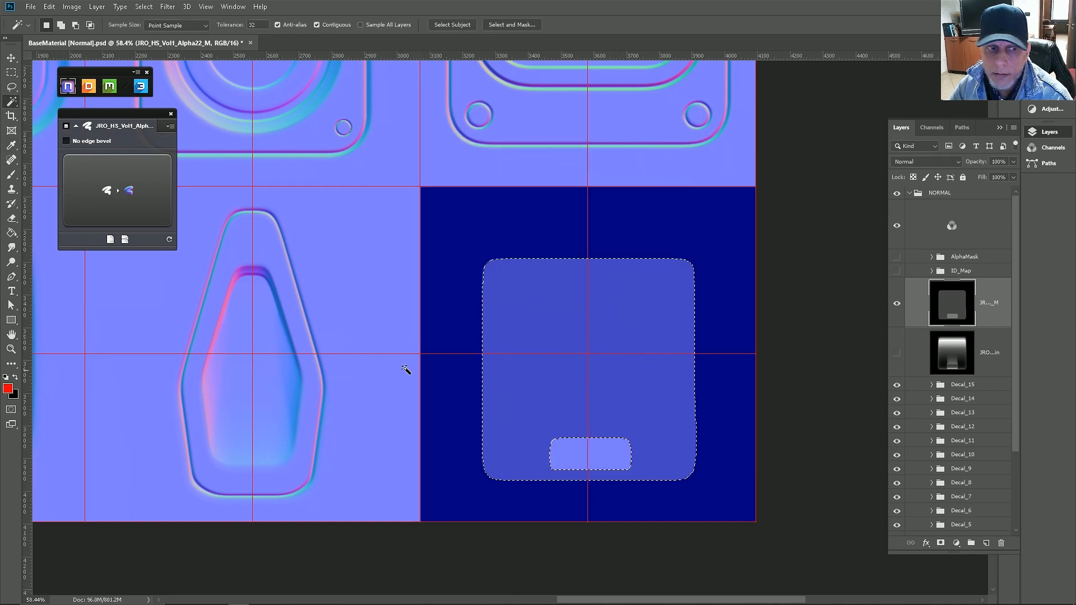
key(g)
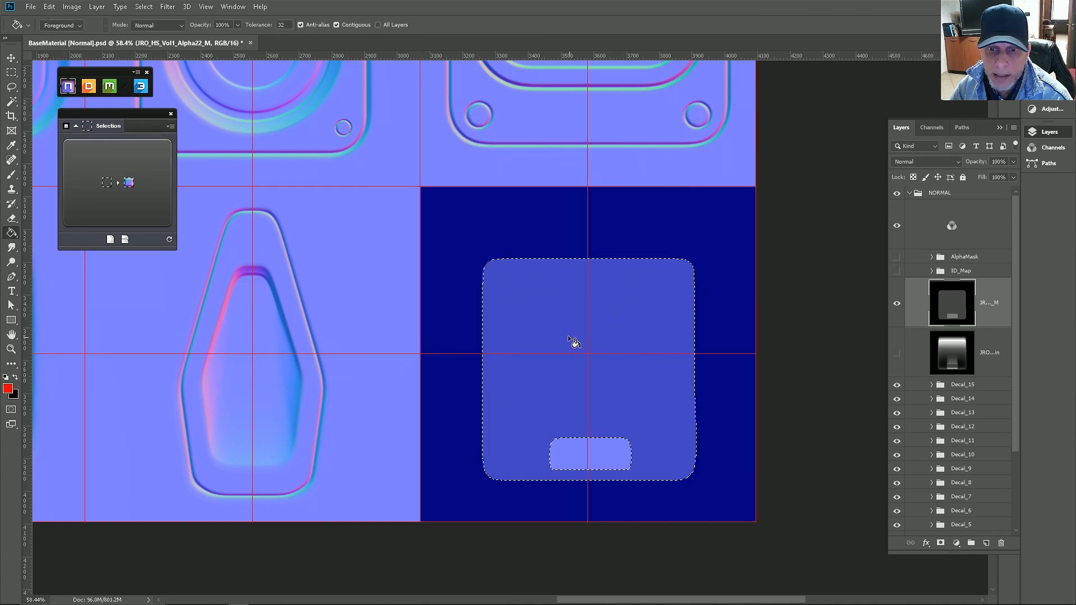
click(557, 328)
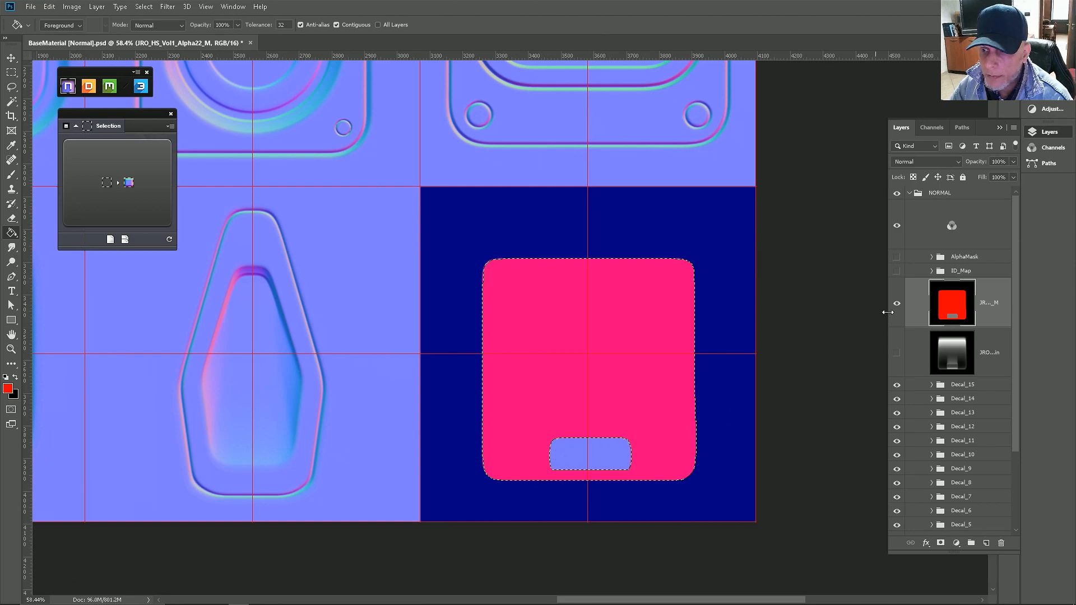
Step: Hide the nDo adjustment layer above the AlphaMask group and clear the selection around the red area
click(897, 227)
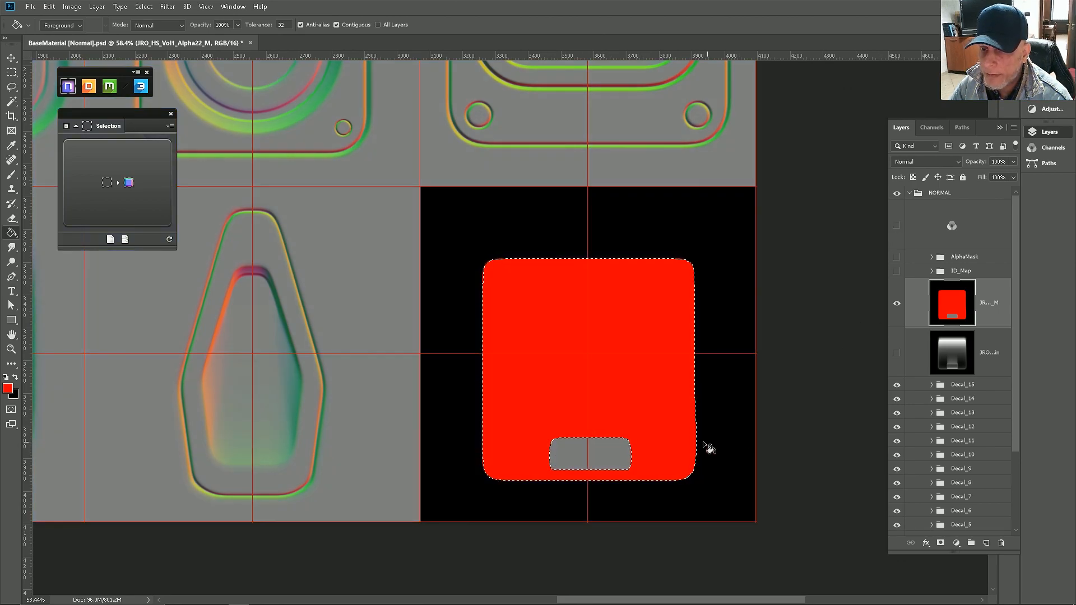
scroll(621, 415, up, 3)
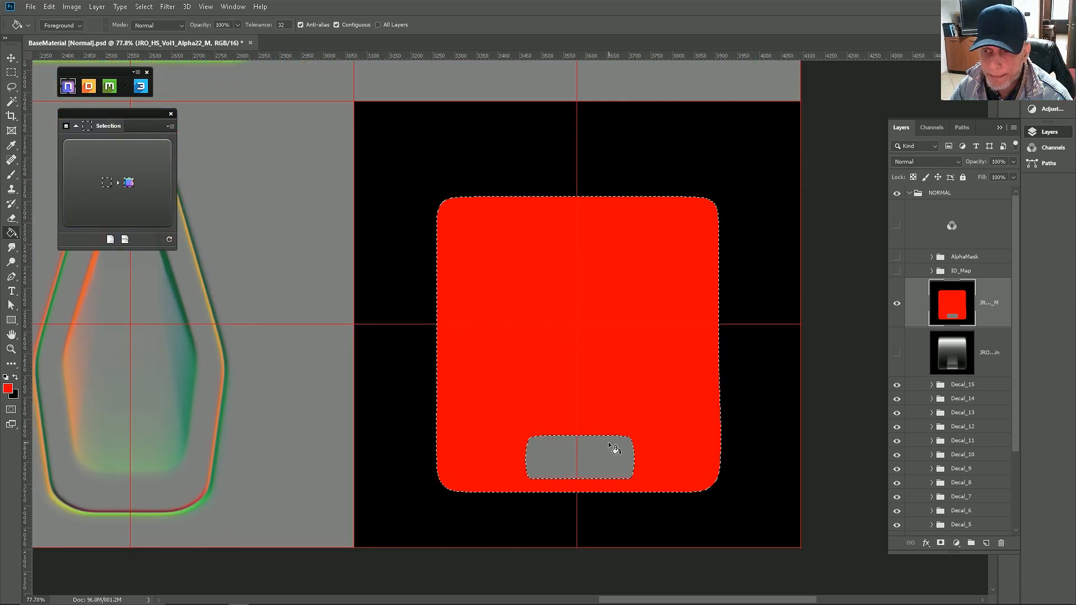
key(ctrl+d)
scroll(573, 387, down, 3)
scroll(576, 461, up, 3)
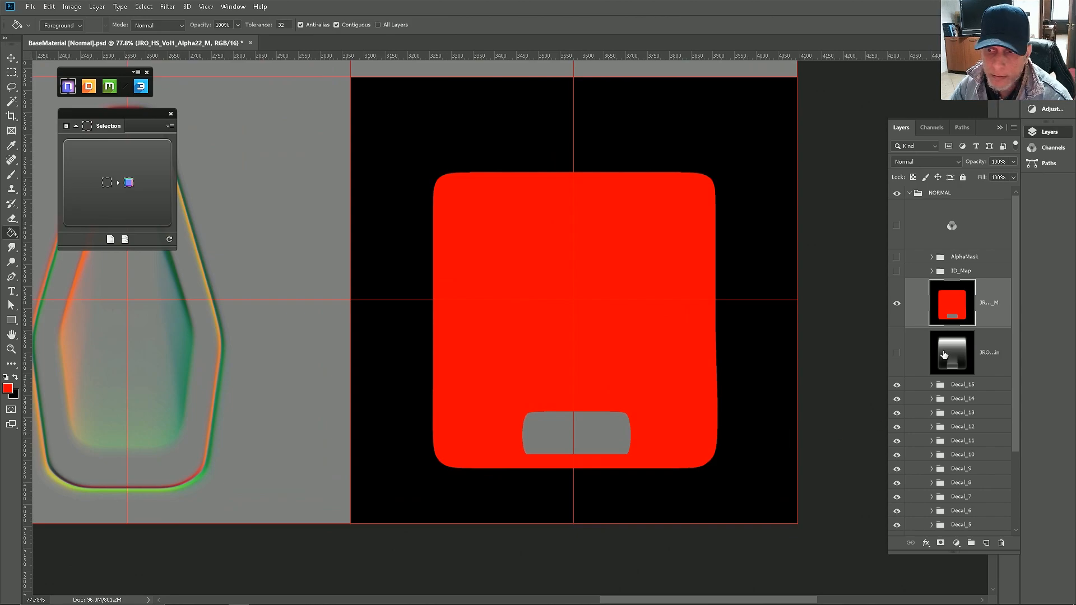
Step: Select the small inner rectangle of the Alpha22_M mask and fill it with green (00ff5a)
click(12, 102)
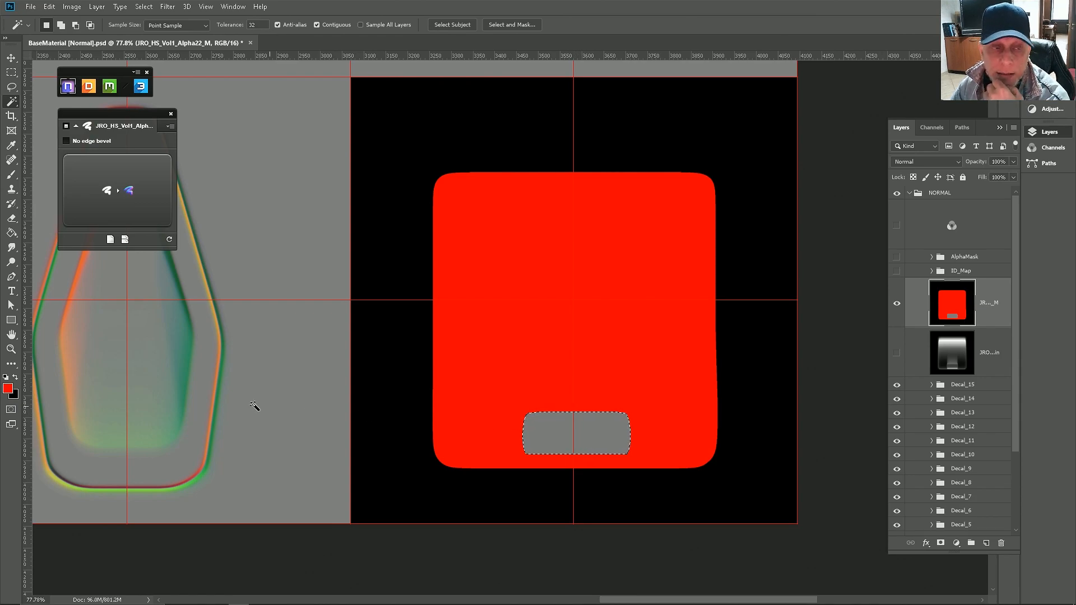
click(8, 388)
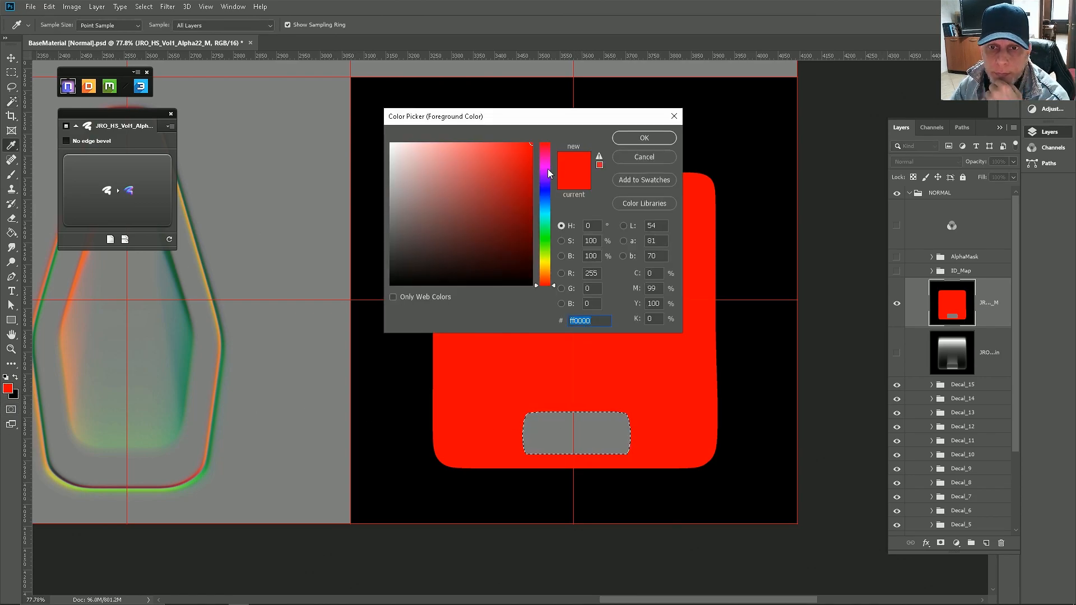
drag(543, 210, 547, 236)
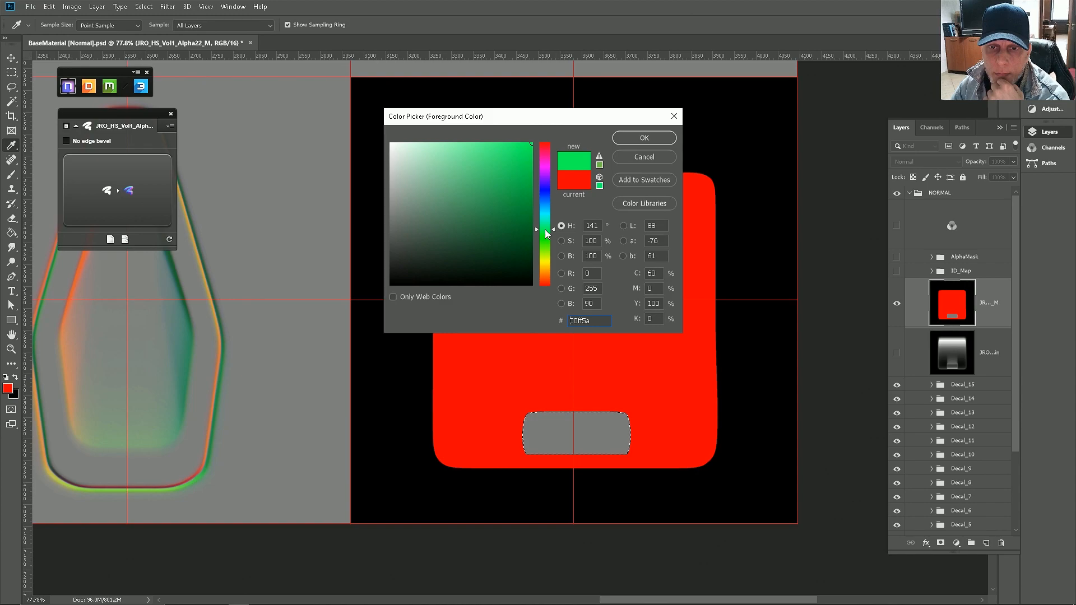
click(644, 138)
key(w)
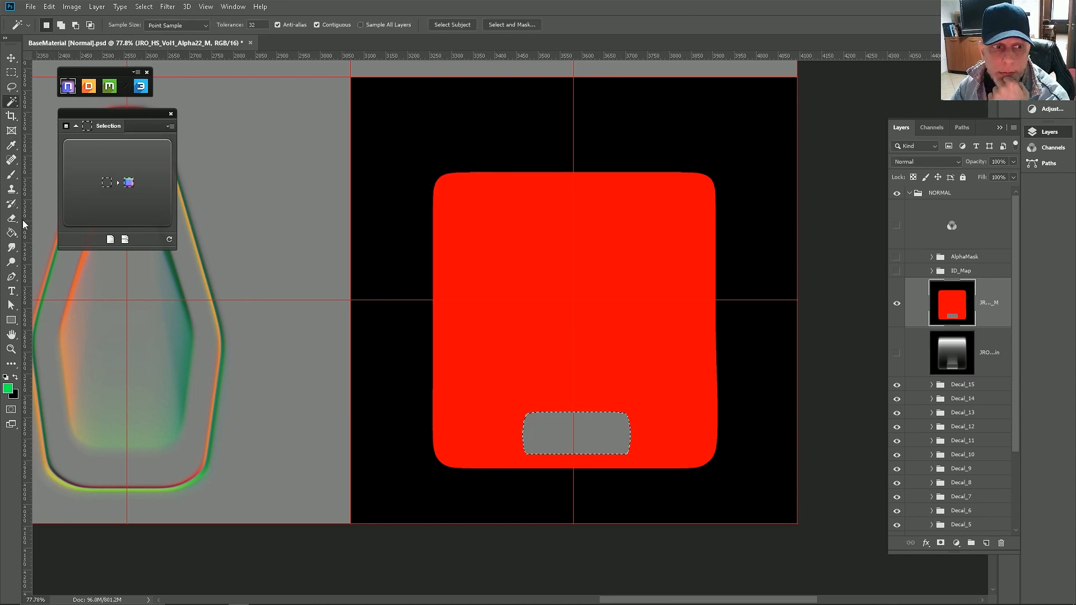
click(12, 235)
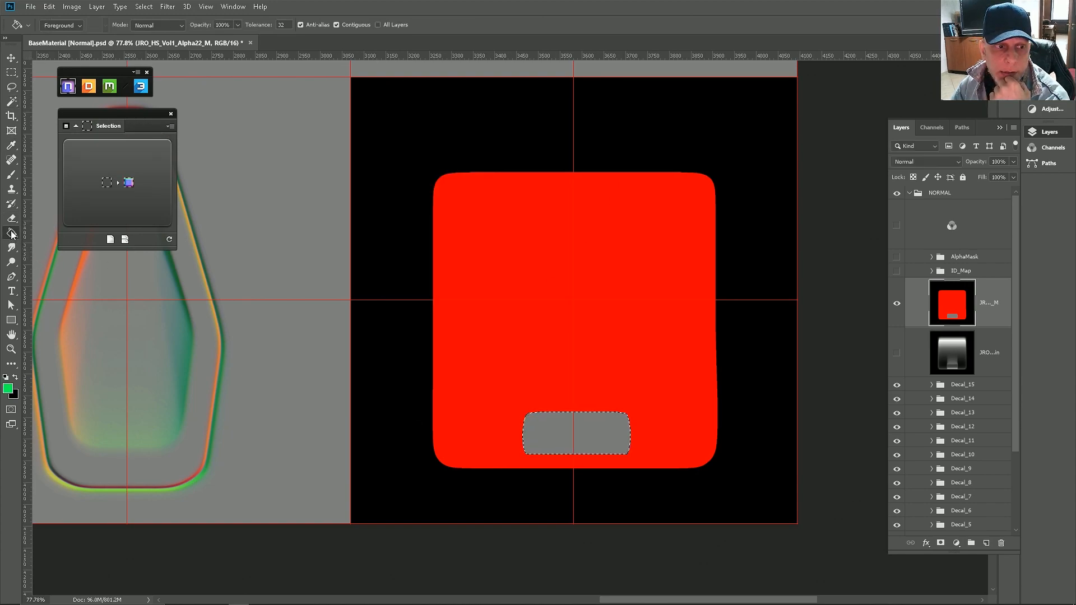
click(577, 446)
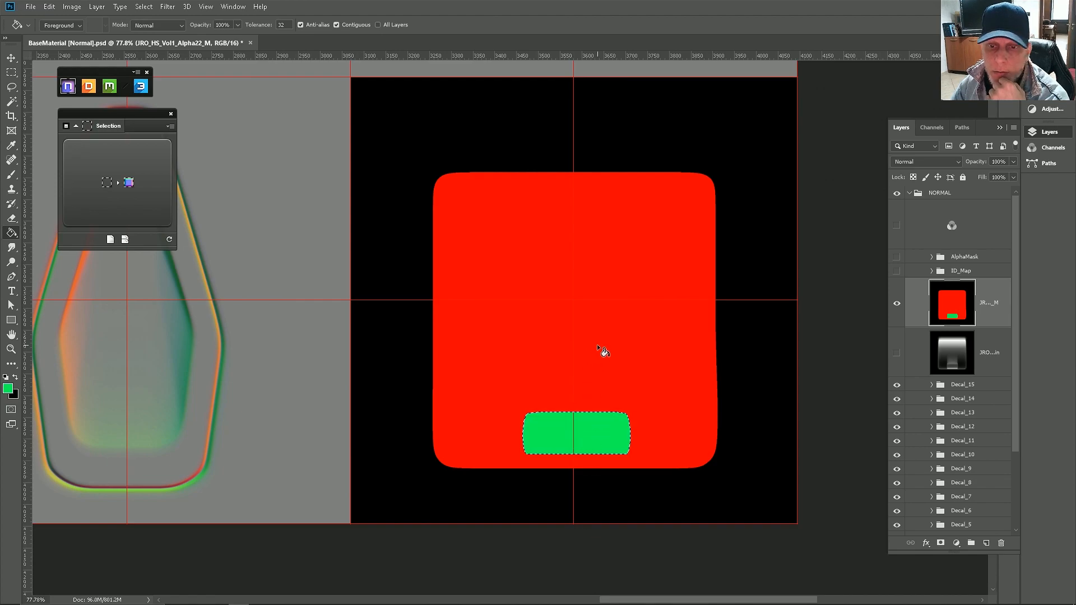
Step: Move the coloured Alpha22_M layer into the ID_Map group and check the group by switching its visibility on and off
scroll(597, 344, down, 4)
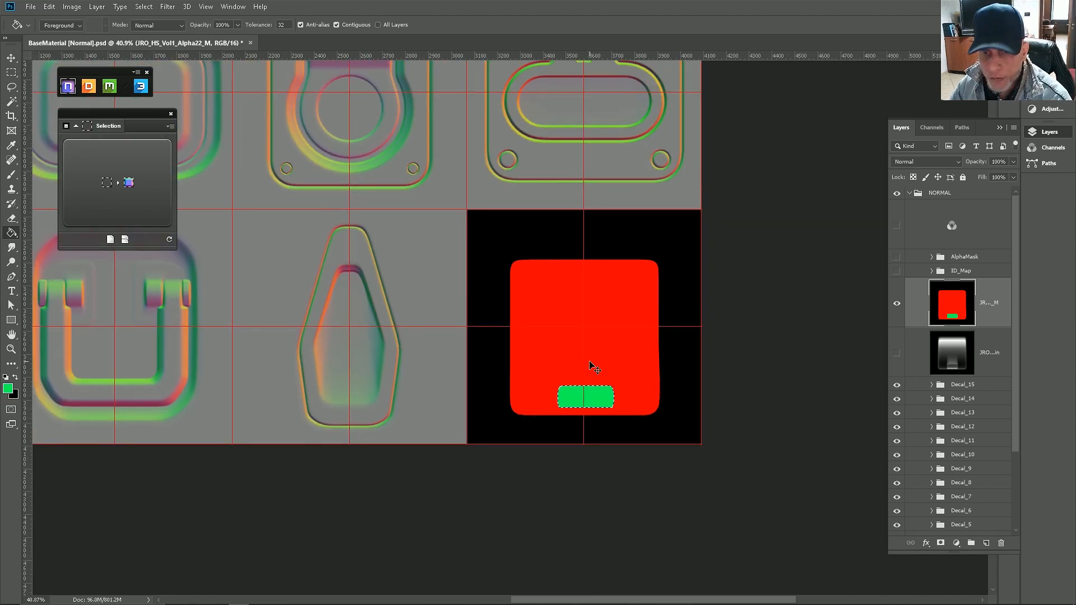
scroll(577, 384, up, 2)
scroll(596, 405, down, 4)
drag(949, 304, 952, 273)
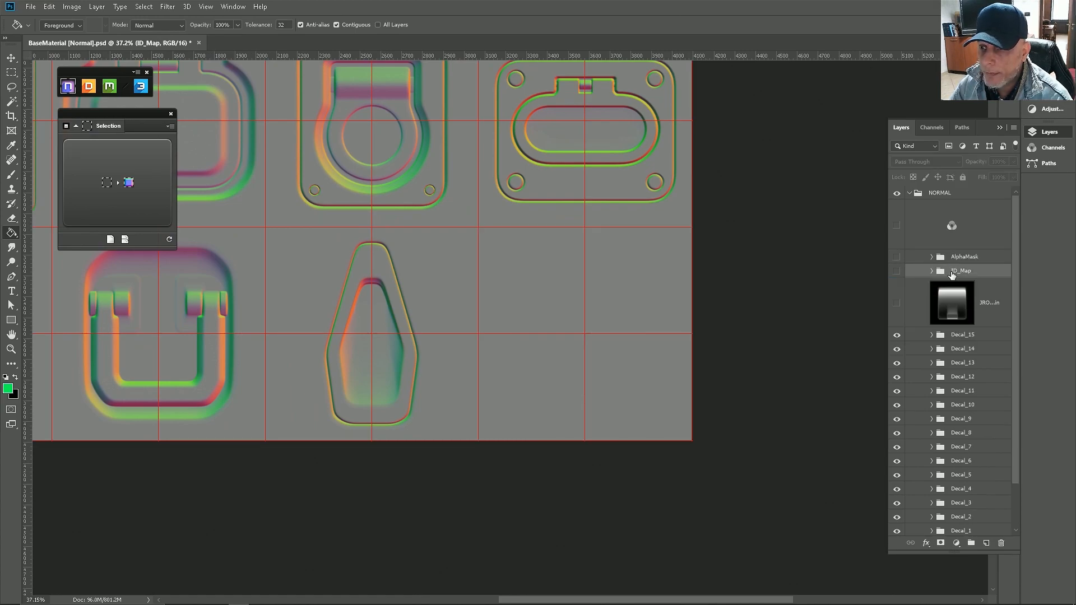
click(897, 272)
click(897, 273)
click(897, 273)
click(897, 272)
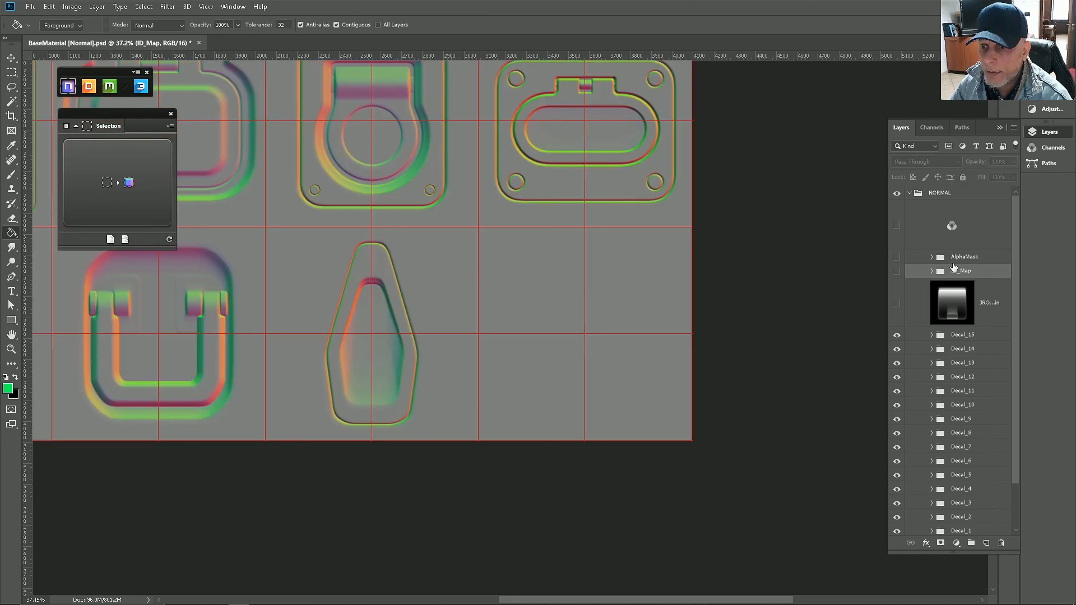
Step: Show and duplicate the Alpha22_in layer, leaving only the copy visible, and hide the guides
click(913, 319)
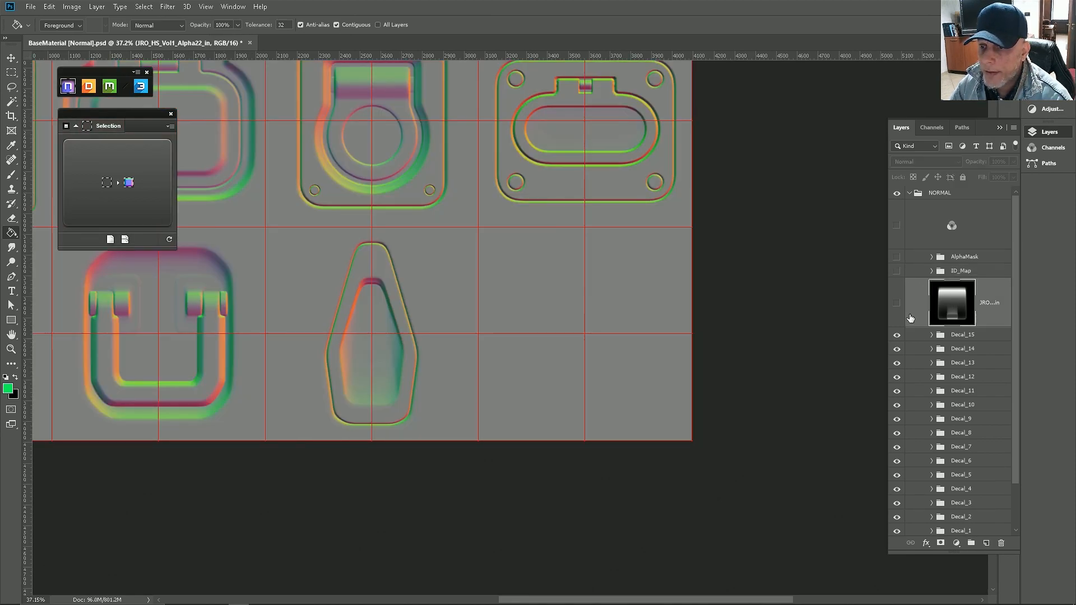
click(897, 304)
scroll(849, 325, up, 2)
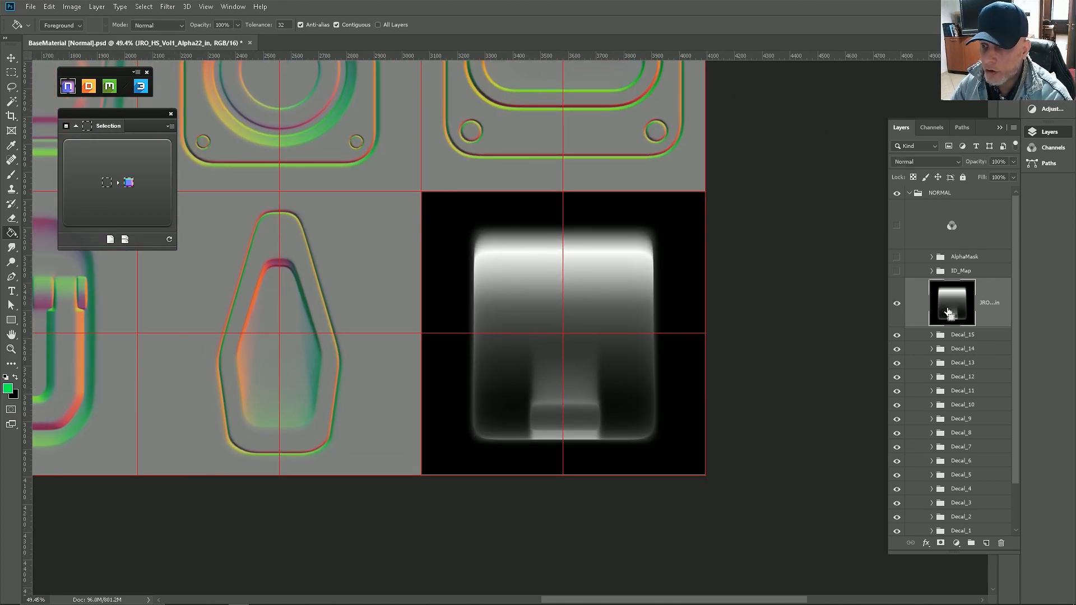
drag(949, 313, 949, 314)
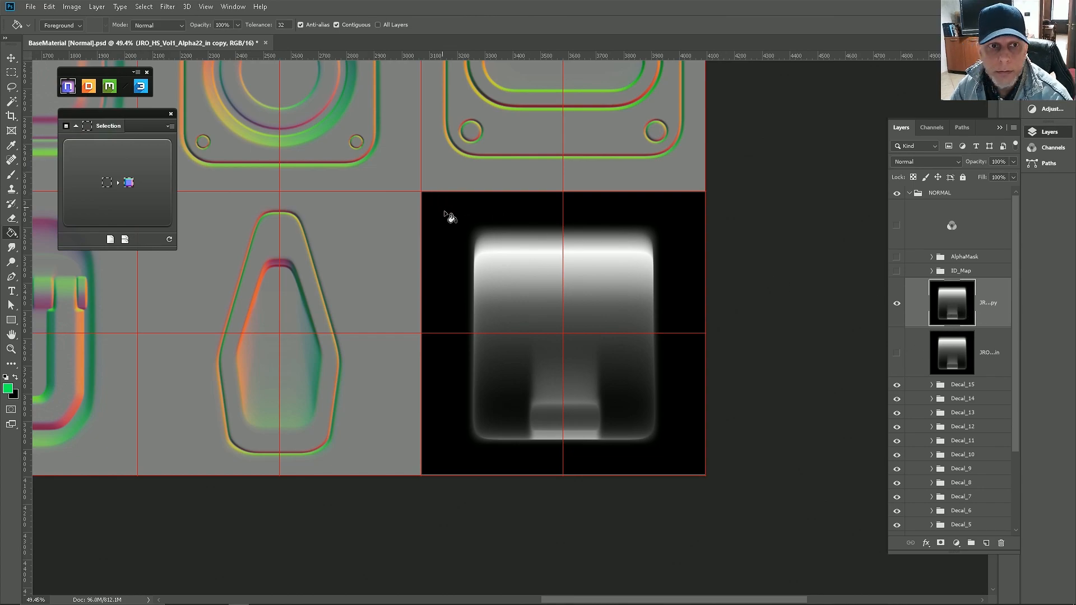
scroll(589, 332, up, 2)
key(ctrl+semicolon)
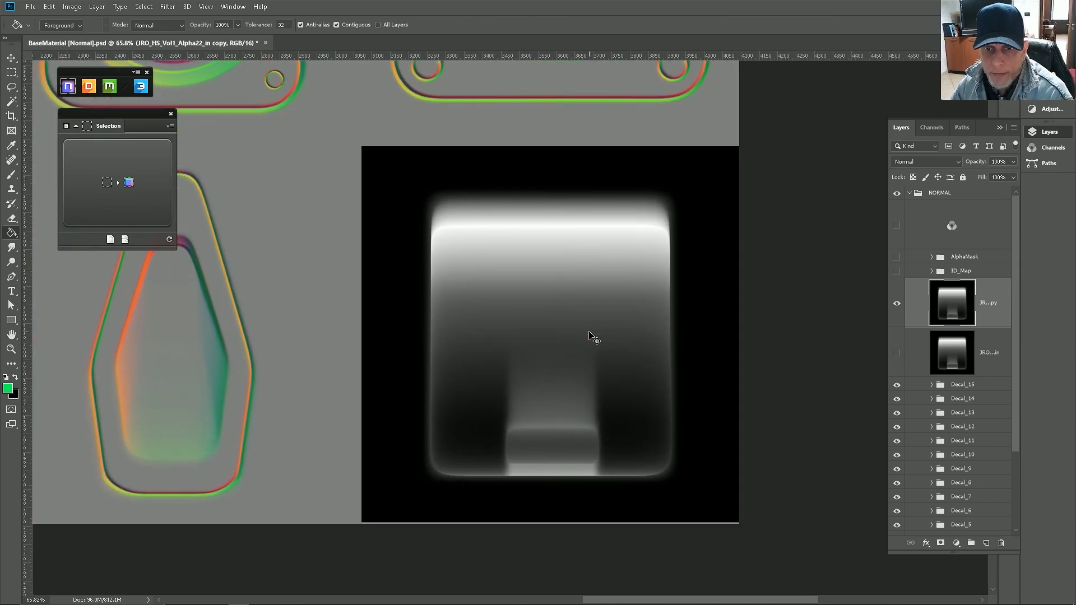
Step: Select the black areas of the Alpha22_in copy by sampled Color Range with a fuzziness of 45
click(144, 7)
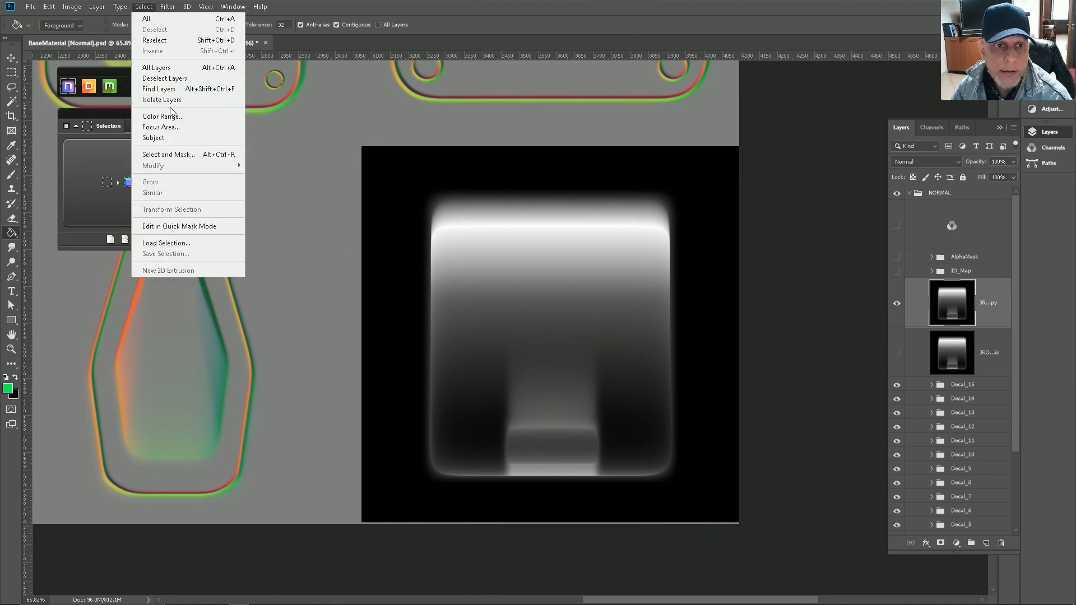
click(173, 110)
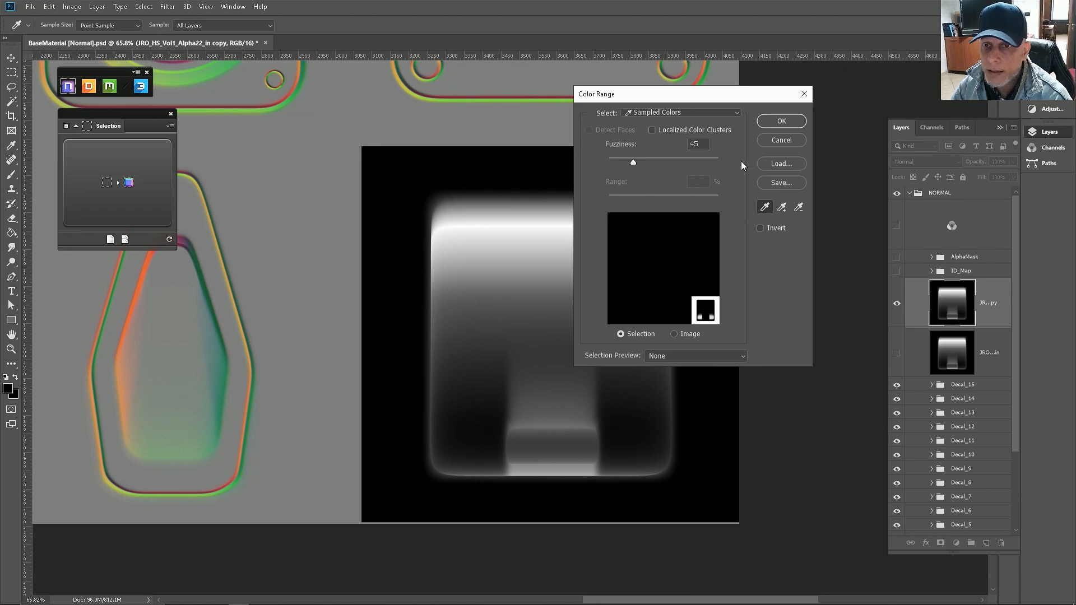
click(775, 121)
scroll(536, 342, up, 1)
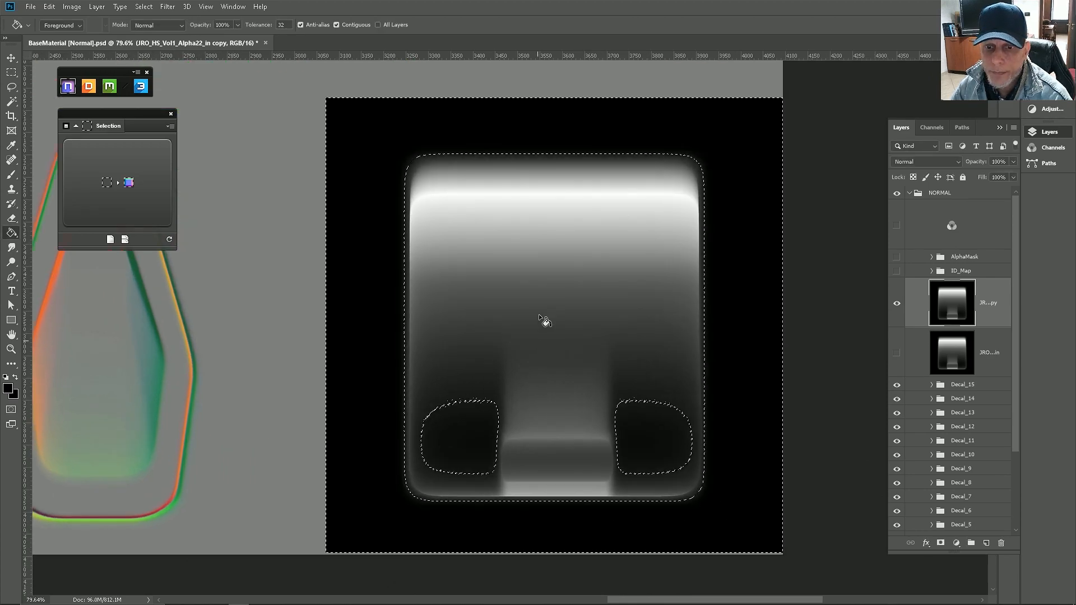
scroll(537, 341, down, 1)
scroll(471, 391, up, 3)
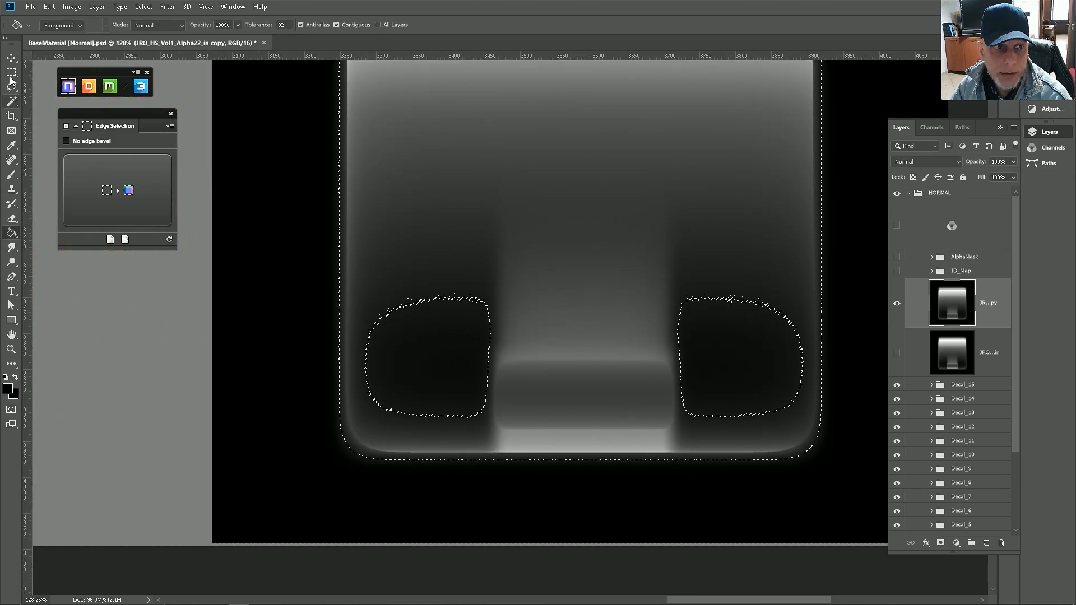
Step: Subtract the two dark patches inside the decal from the selection with rectangular marquees, keeping only the surrounding background selected
click(11, 72)
drag(366, 235, 488, 387)
key(Escape)
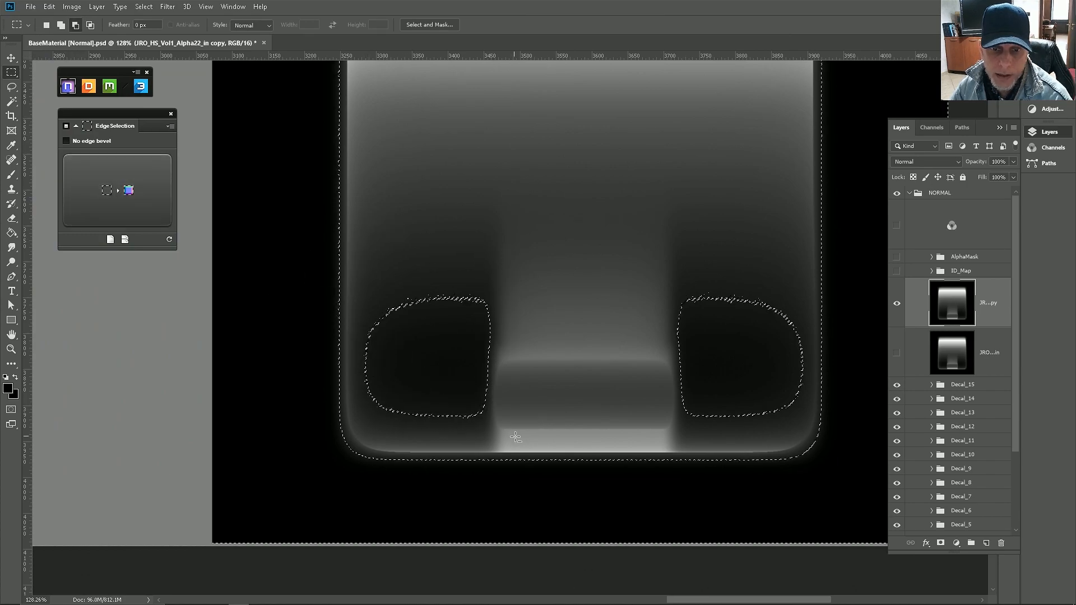
drag(660, 211, 818, 443)
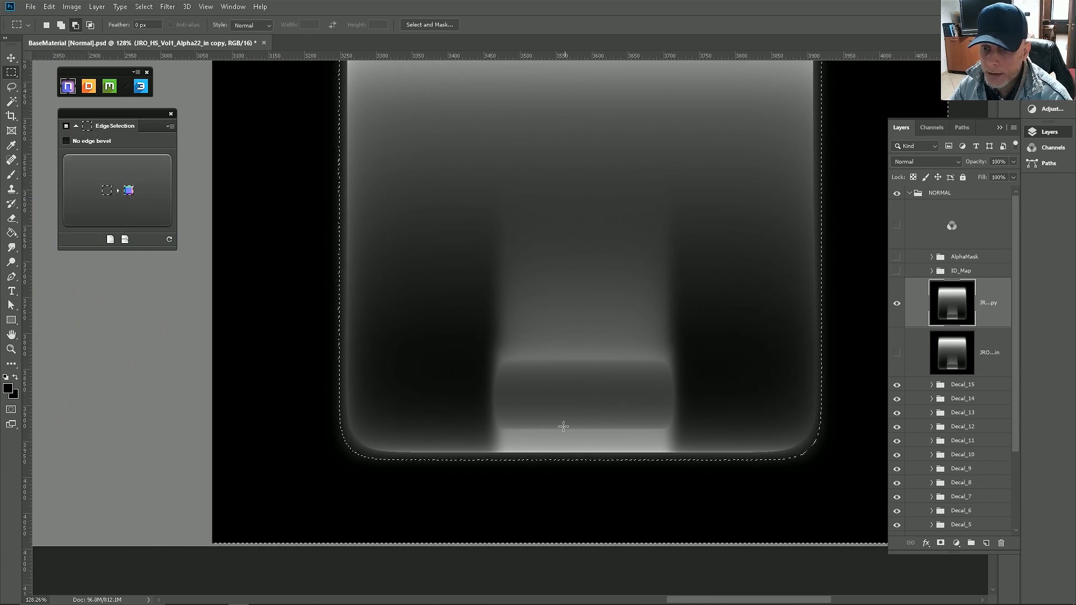
scroll(565, 436, down, 3)
scroll(492, 339, up, 3)
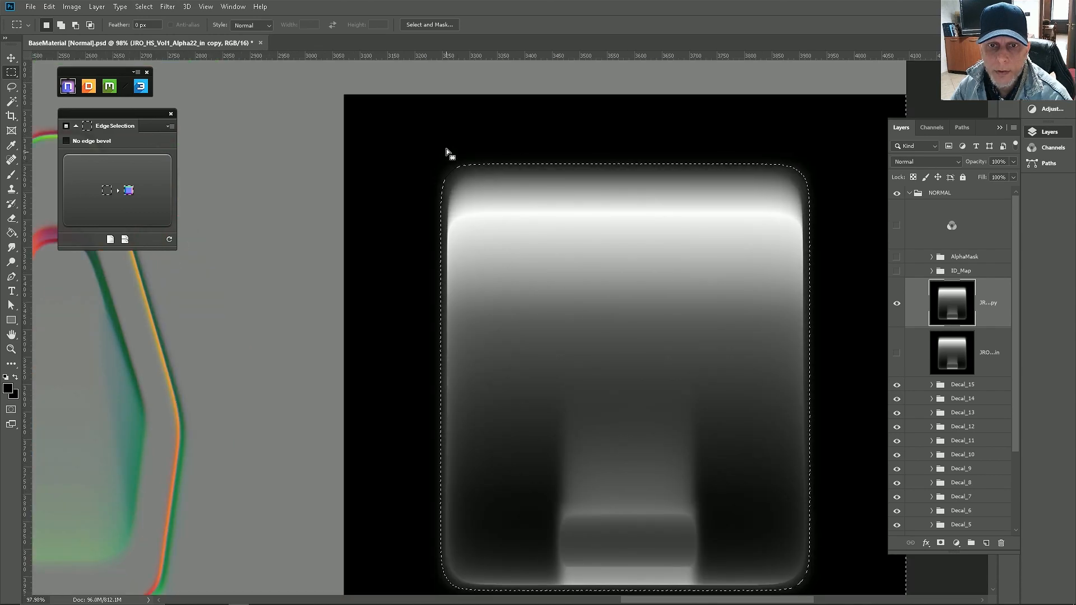
Step: Feather the background selection by 5 pixels, delete the black background from the Alpha22_in copy and deselect
click(144, 7)
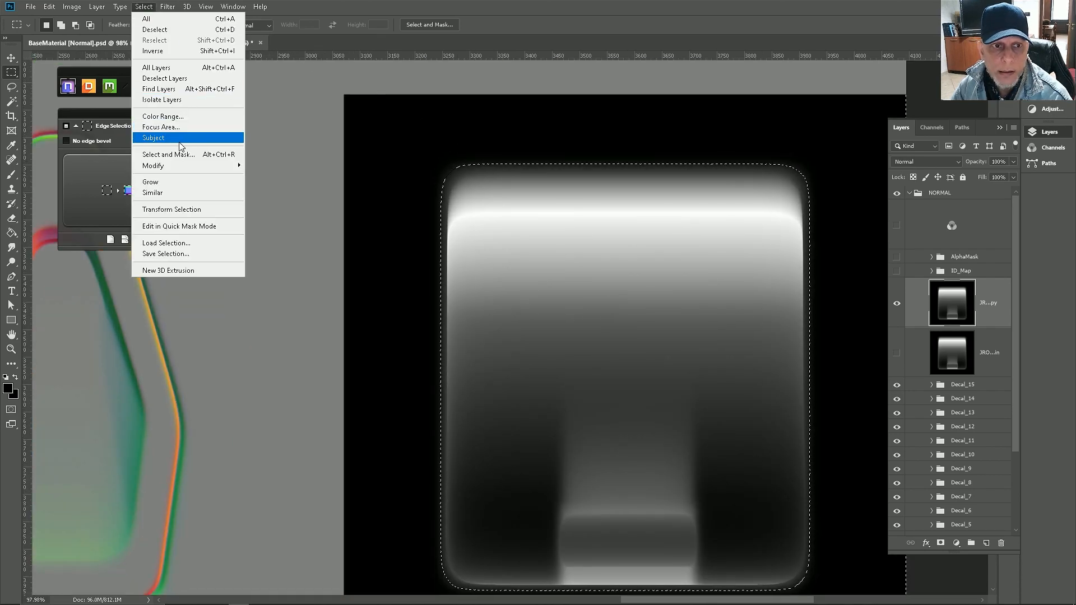
mouse_move(185, 165)
click(265, 208)
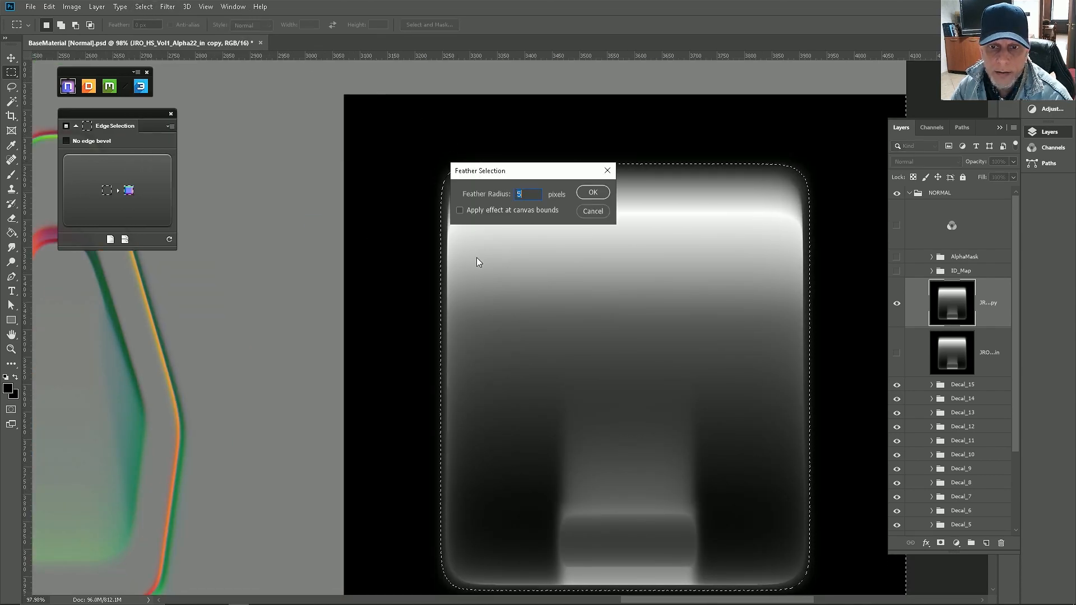
click(592, 191)
scroll(618, 298, down, 3)
scroll(629, 194, up, 3)
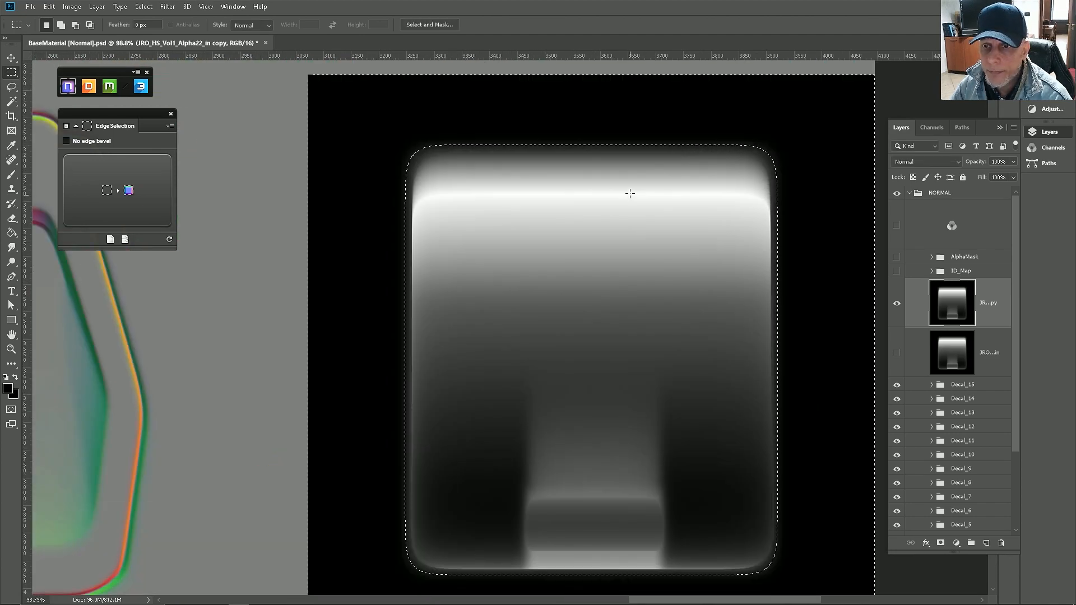
scroll(570, 242, down, 5)
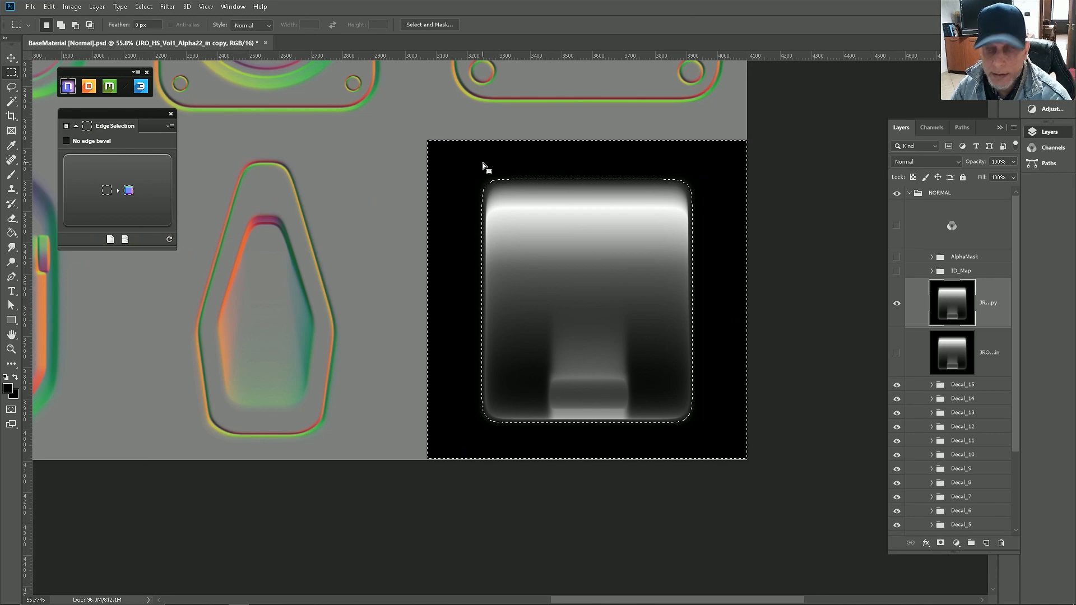
key(Delete)
key(ctrl+d)
scroll(483, 179, up, 1)
scroll(476, 185, down, 2)
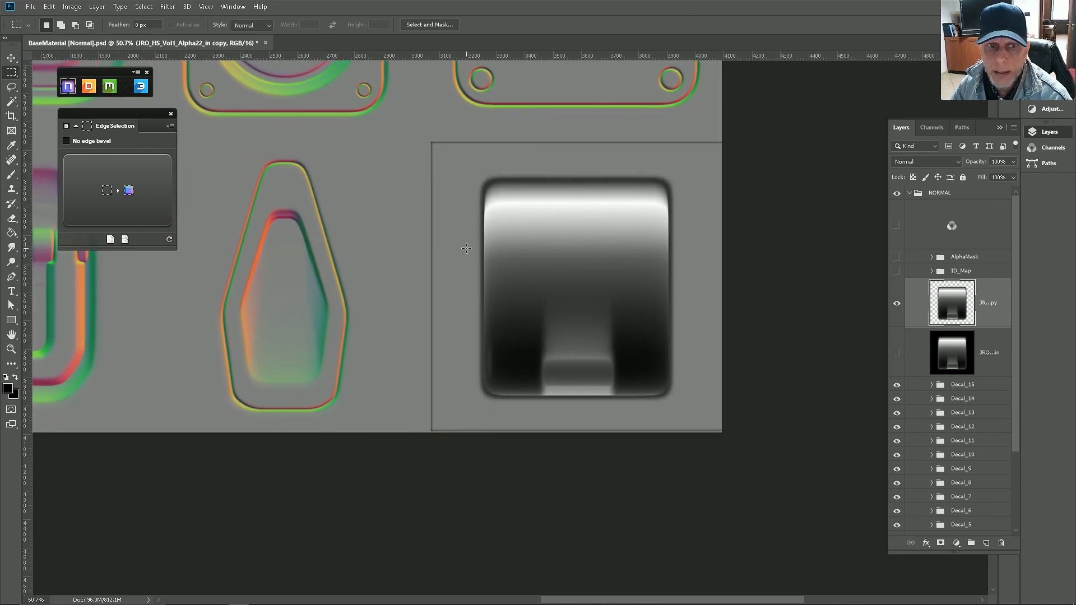
Step: Erase the leftover thin dark lines along the cell borders of the Alpha22_in copy with the Eraser tool
click(11, 218)
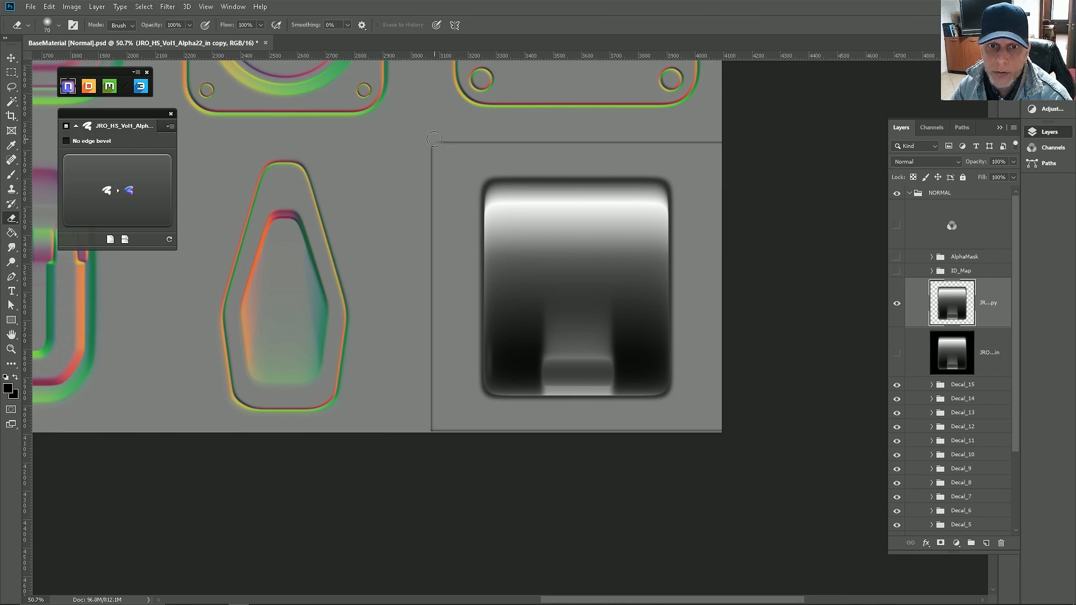
drag(425, 141, 688, 150)
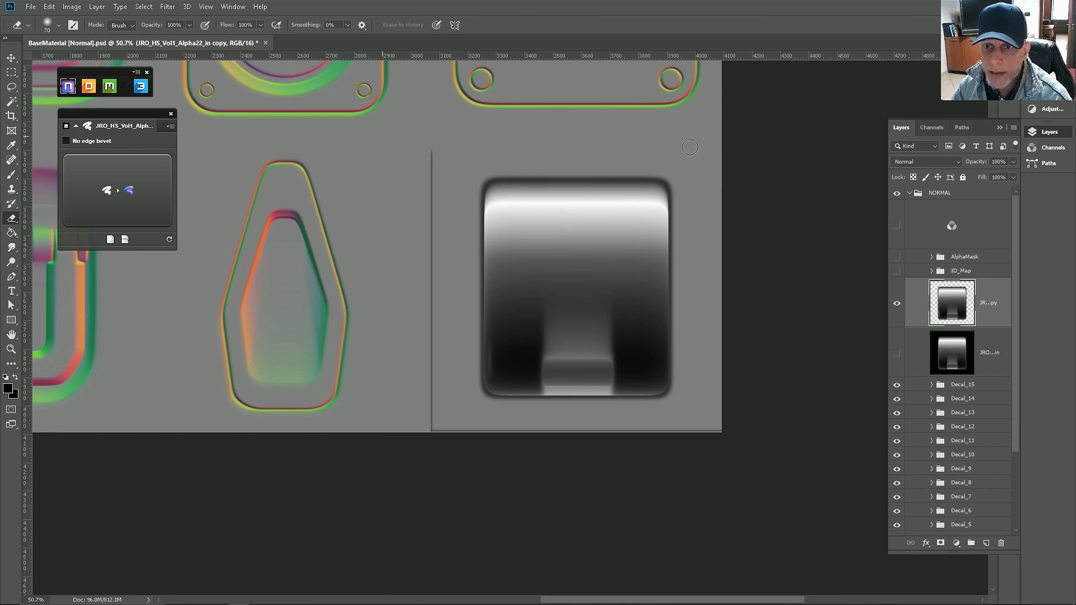
mouse_move(431, 147)
mouse_down()
mouse_move(432, 431)
mouse_move(773, 429)
mouse_up()
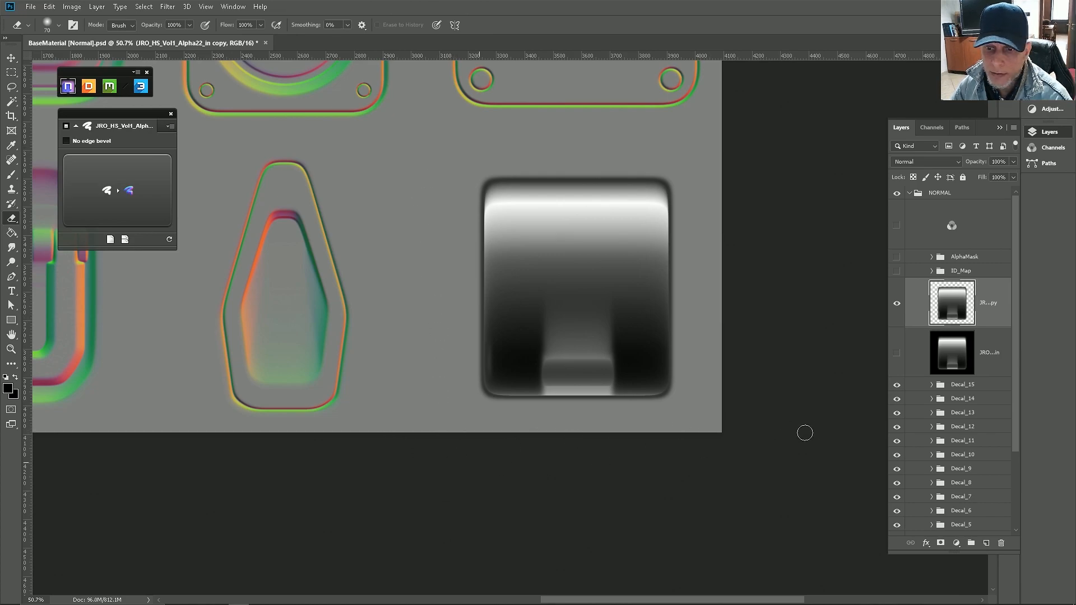
drag(668, 433, 717, 430)
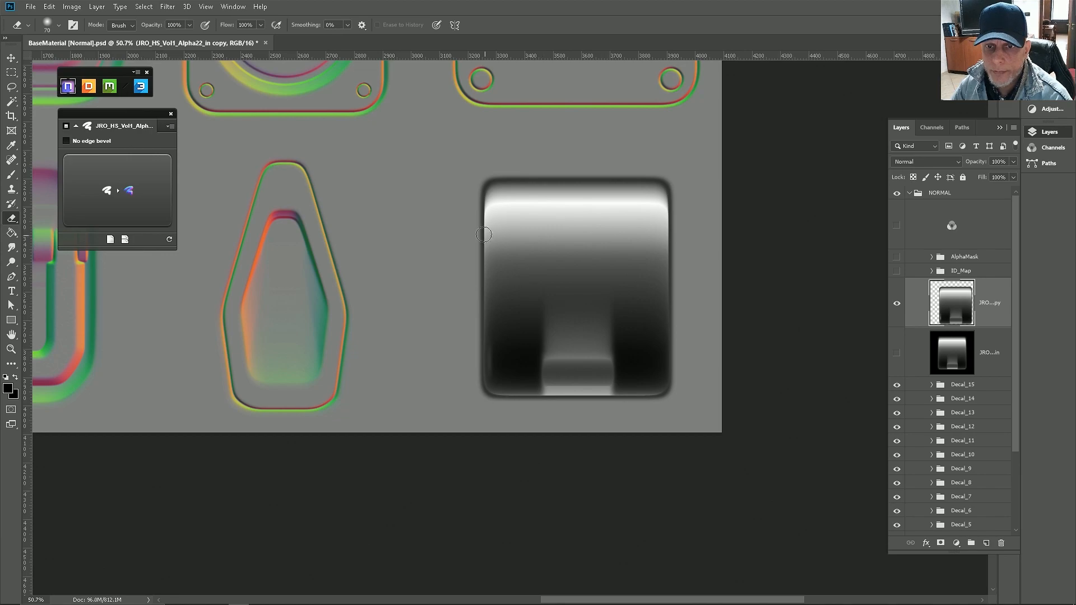
Step: Apply a white Color Overlay layer style to the Alpha22_in copy
scroll(534, 289, down, 2)
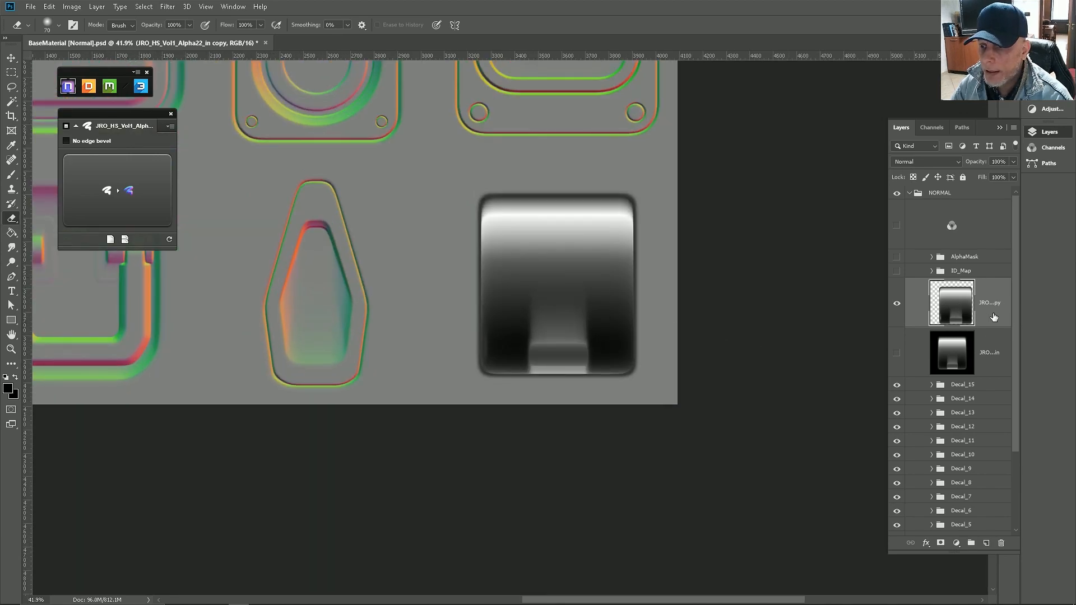
key(h)
double_click(995, 316)
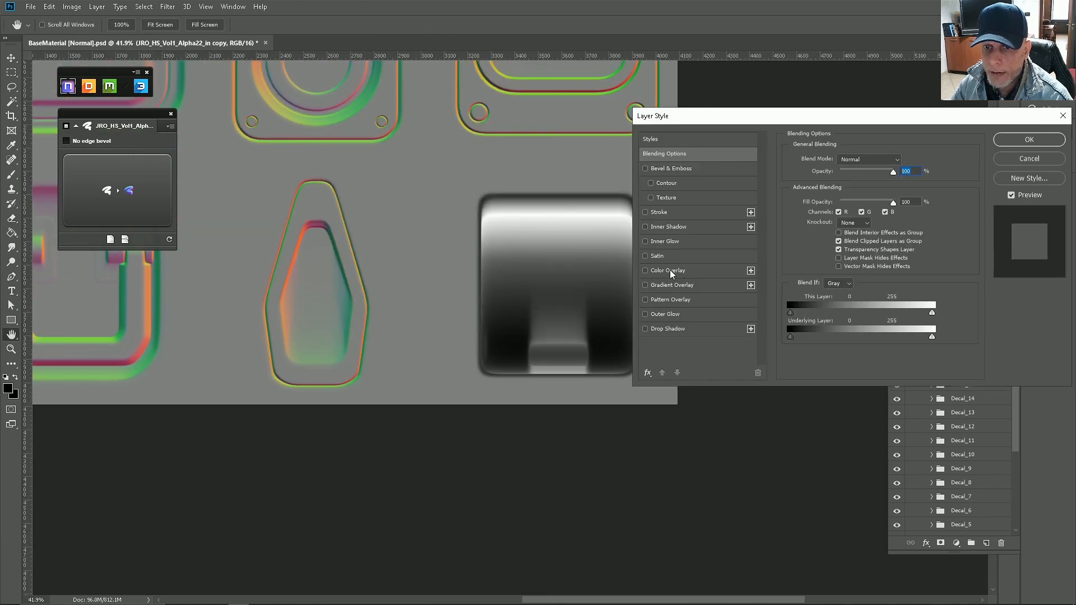
click(652, 271)
click(1020, 140)
key(e)
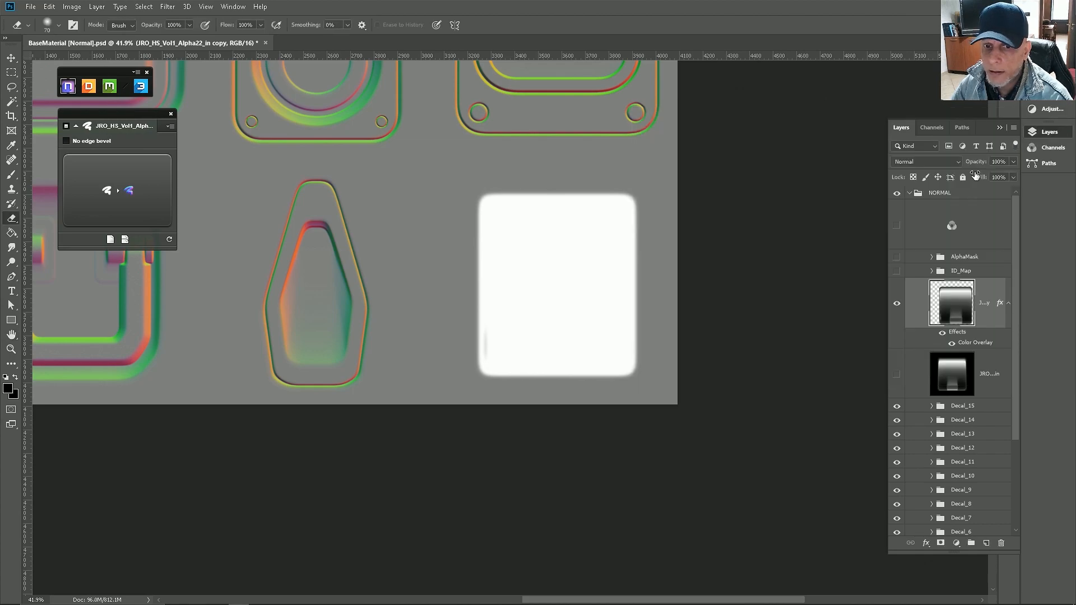
Step: Paint over the remaining grey smudges inside the Alpha22_in copy's white shape with a white Brush
scroll(581, 388, up, 5)
click(10, 176)
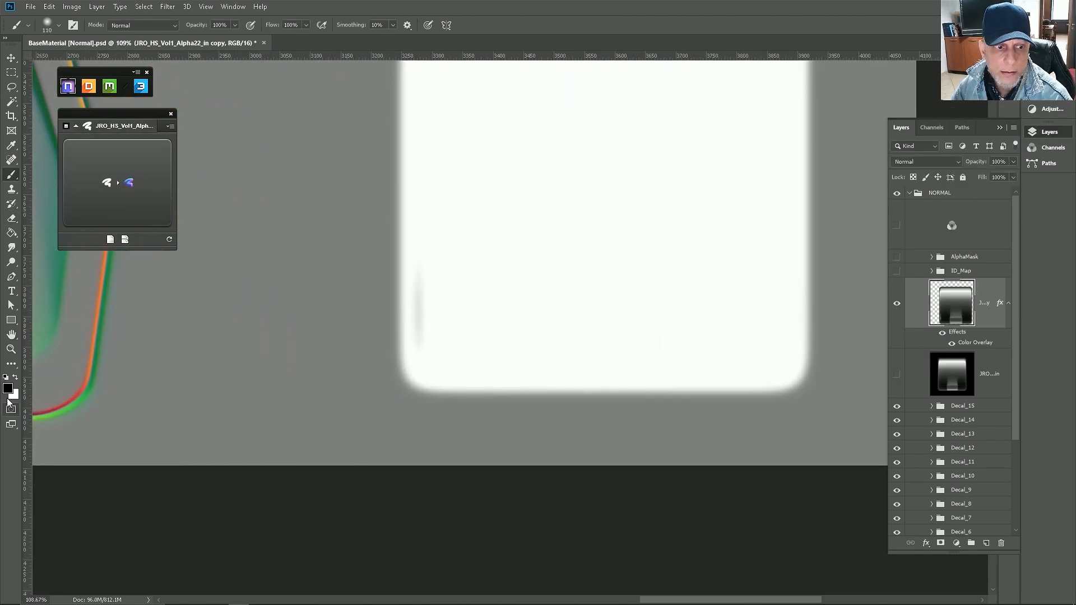
click(15, 377)
mouse_move(494, 253)
alt+mouse_down()
mouse_move(458, 284)
mouse_move(431, 259)
mouse_move(421, 315)
mouse_move(422, 240)
mouse_move(440, 303)
mouse_move(417, 353)
mouse_move(474, 364)
mouse_move(545, 358)
alt+mouse_up()
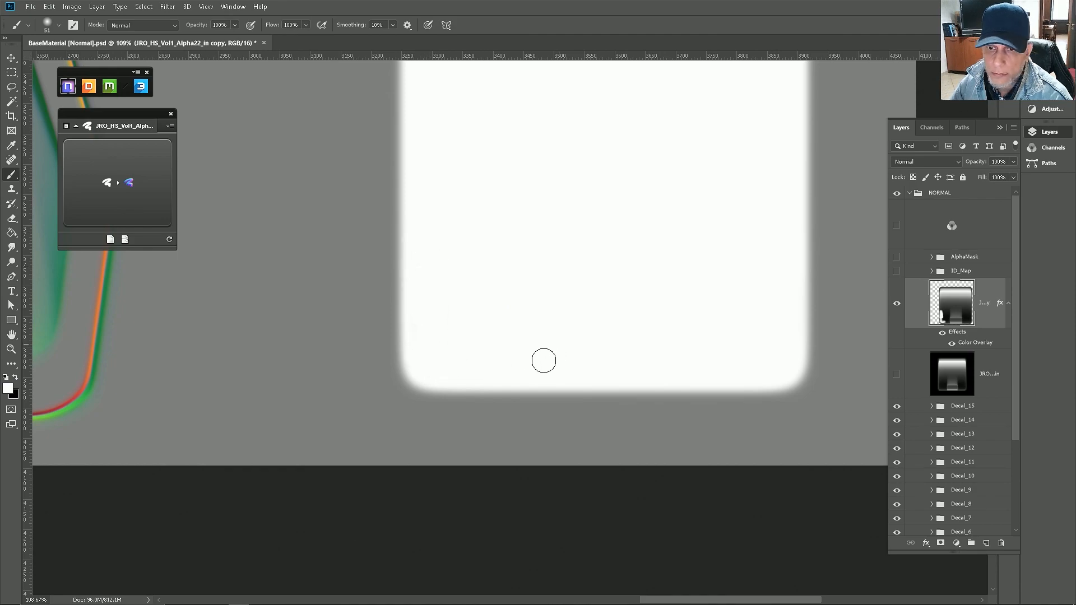
scroll(559, 362, down, 5)
scroll(678, 376, up, 5)
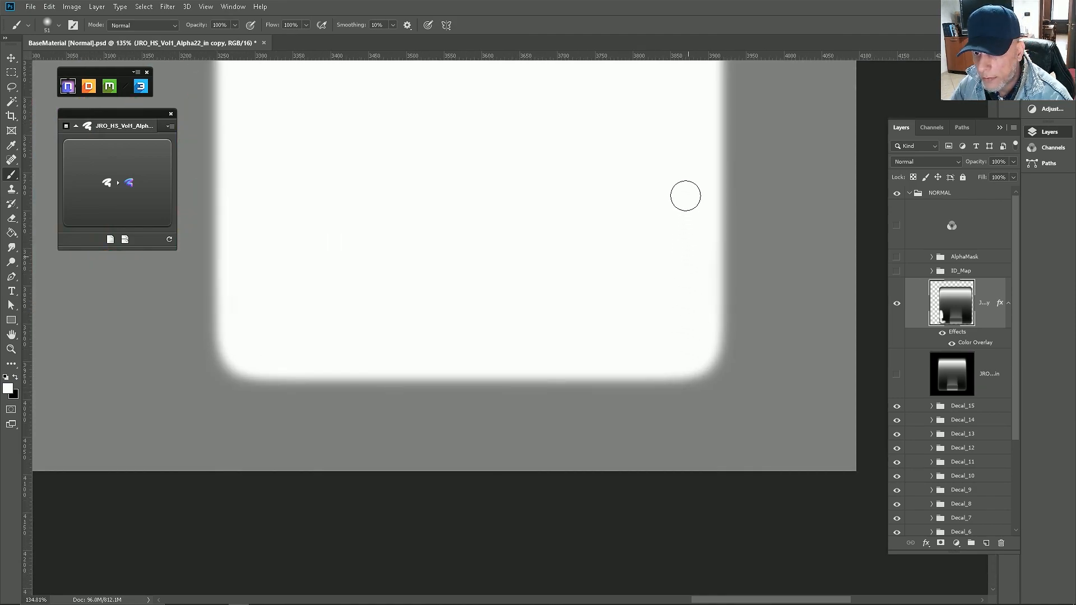
scroll(596, 357, down, 6)
scroll(572, 220, up, 2)
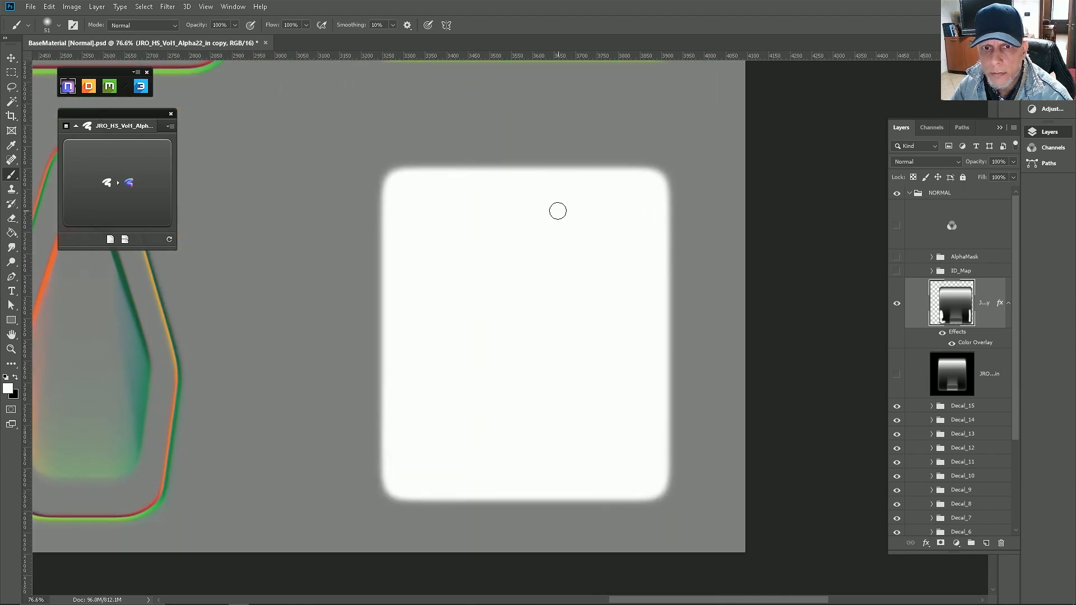
scroll(559, 209, down, 2)
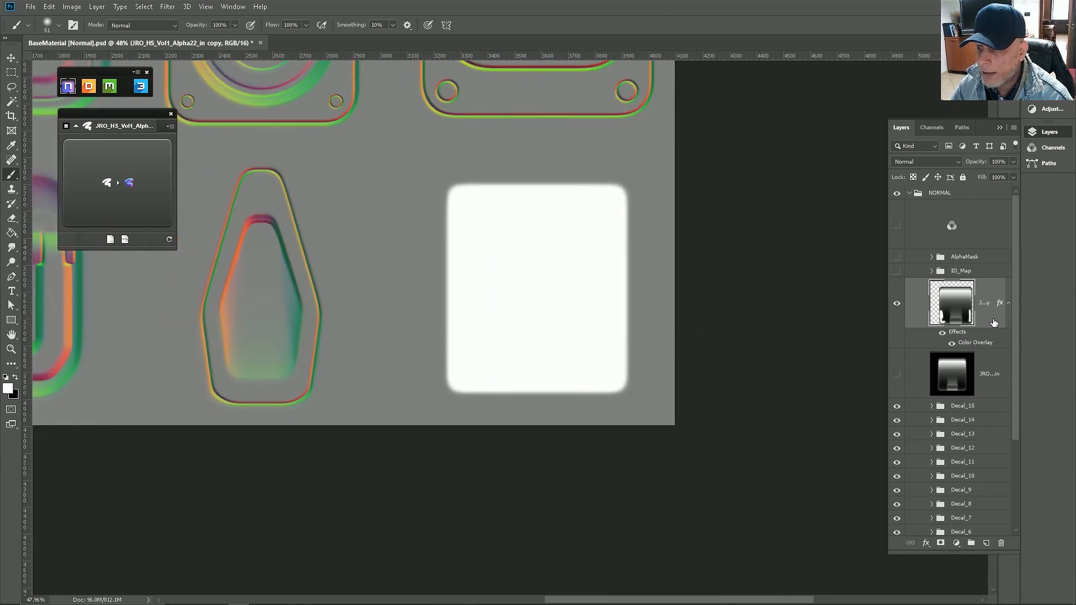
Step: Rasterize the layer style of the Alpha22_in copy and move the layer into the AlphaMask group
right_click(994, 323)
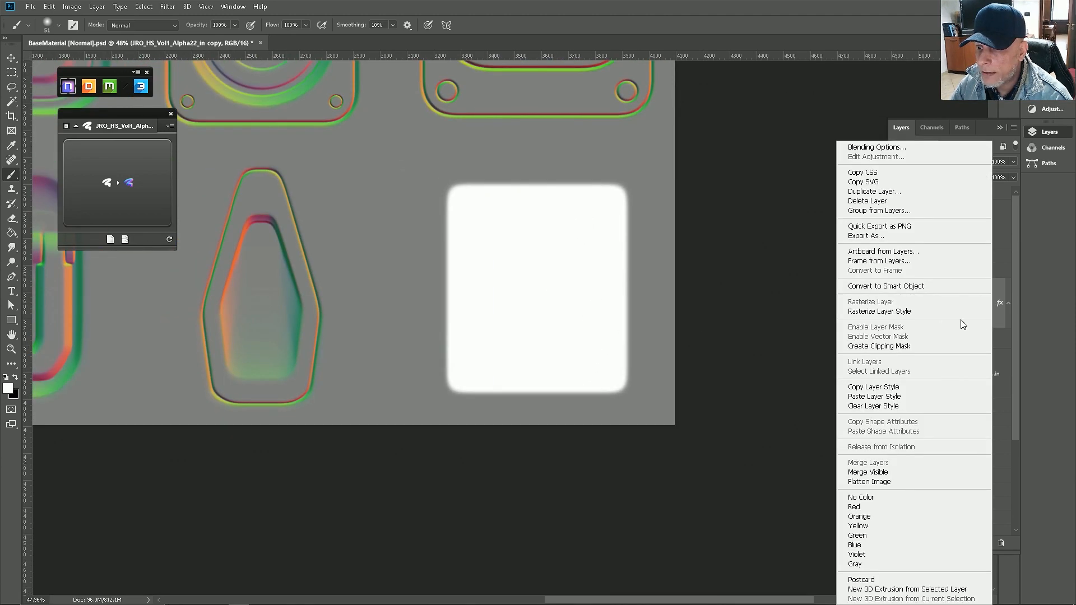
click(885, 313)
drag(958, 310, 954, 256)
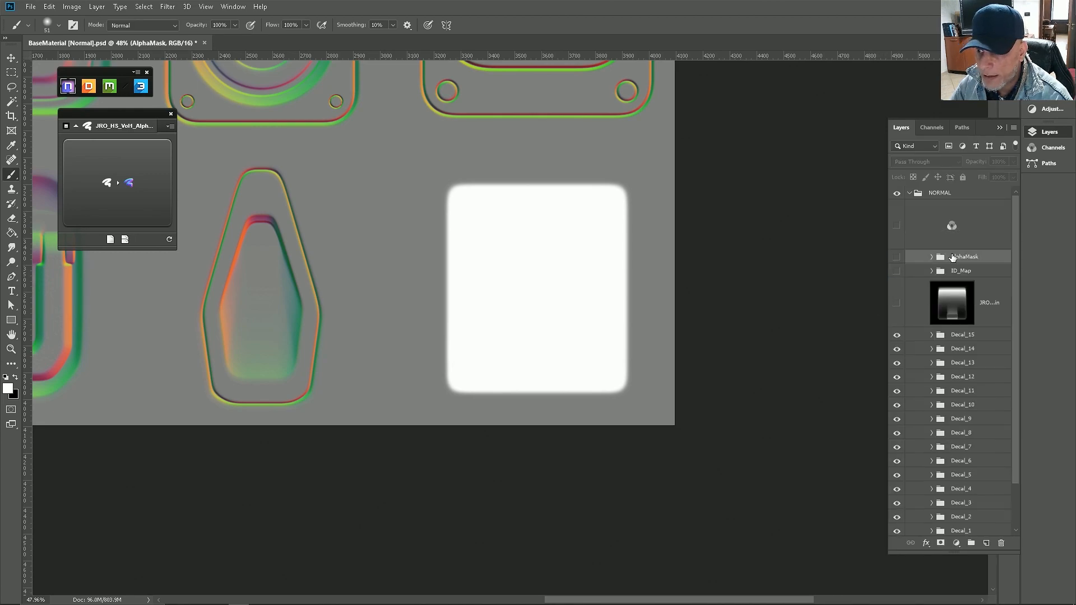
Step: Check the sheet's AlphaMask and ID_Map groups by showing each one briefly and hiding it again
click(897, 257)
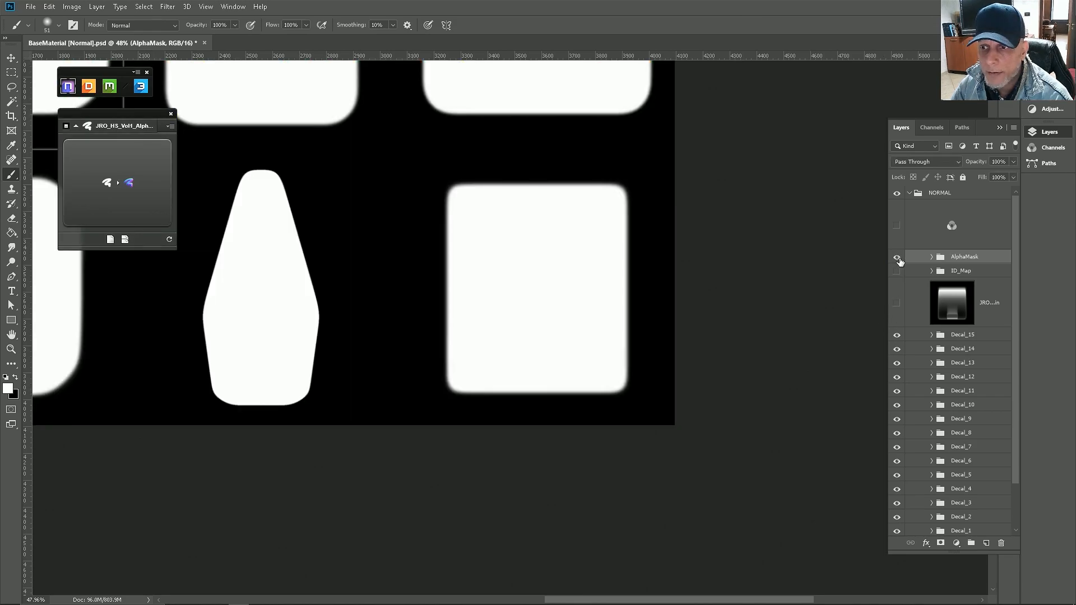
click(897, 258)
click(896, 271)
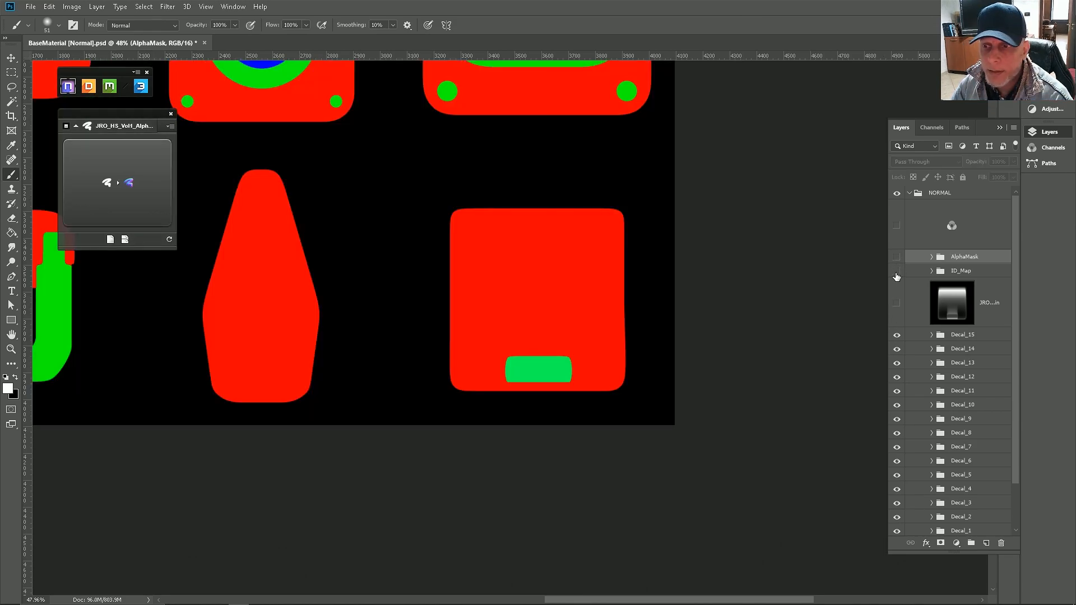
click(897, 271)
Step: Show the original Alpha22_in layer again and save the document
click(903, 305)
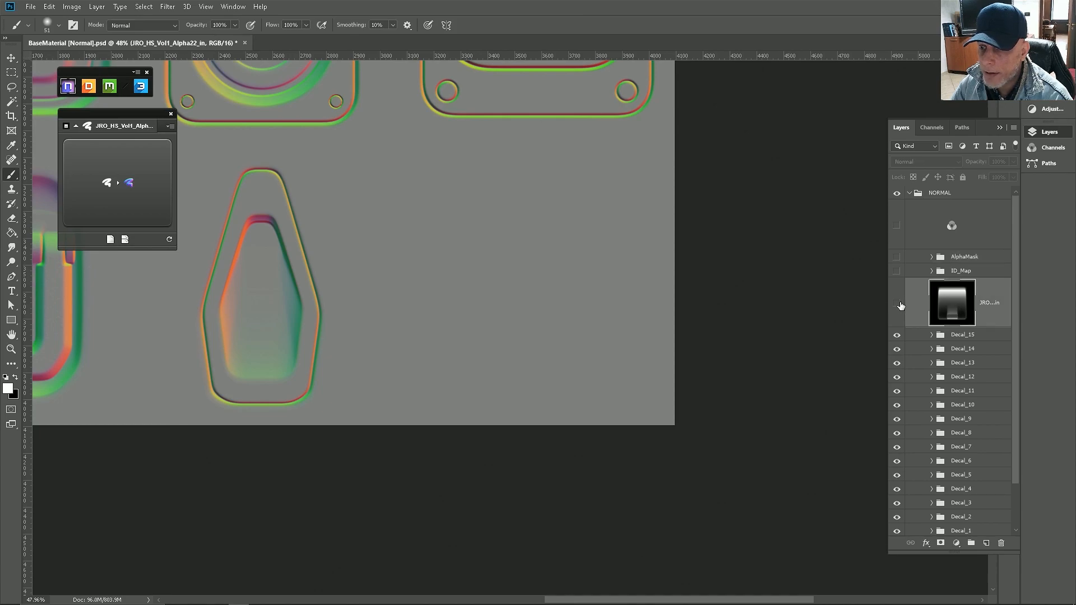
click(896, 303)
scroll(533, 270, down, 3)
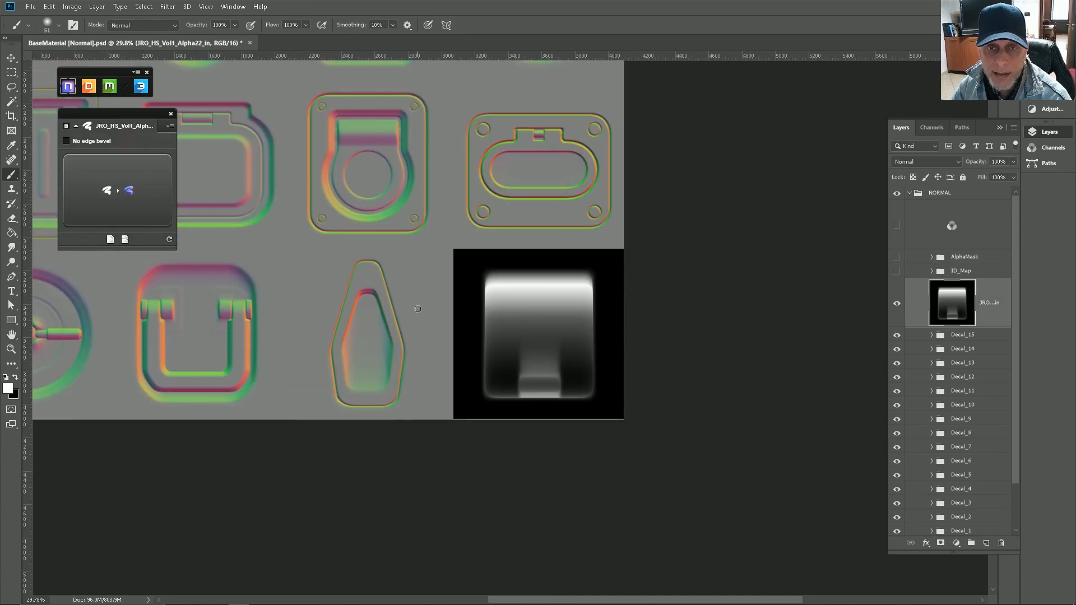
key(ctrl+s)
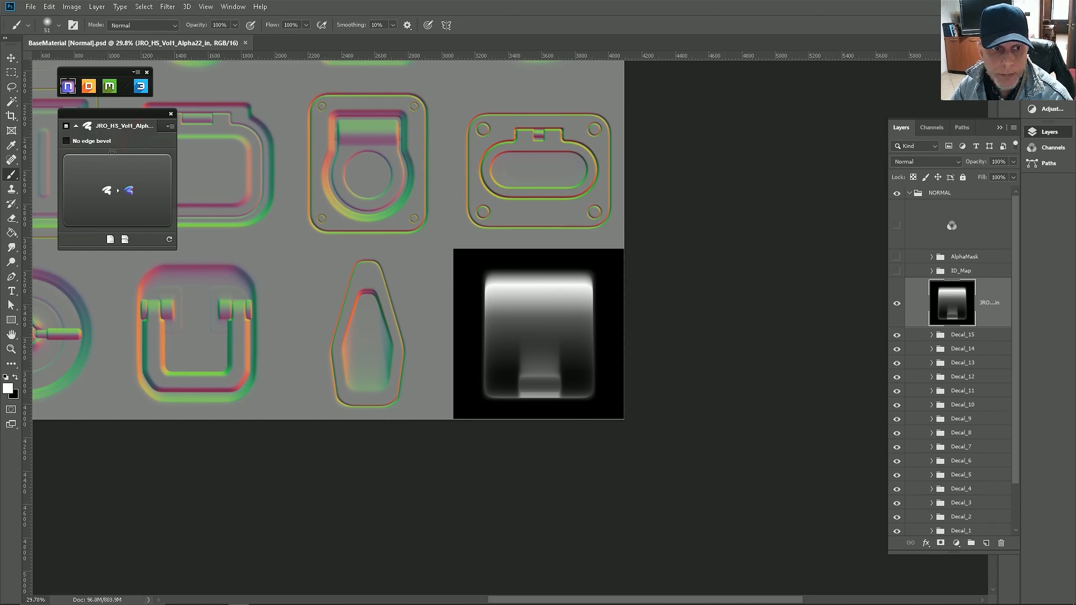
Step: Convert the Alpha22_in layer to an nDo normal and show the adjustment layer at the head of the NORMAL group
click(114, 184)
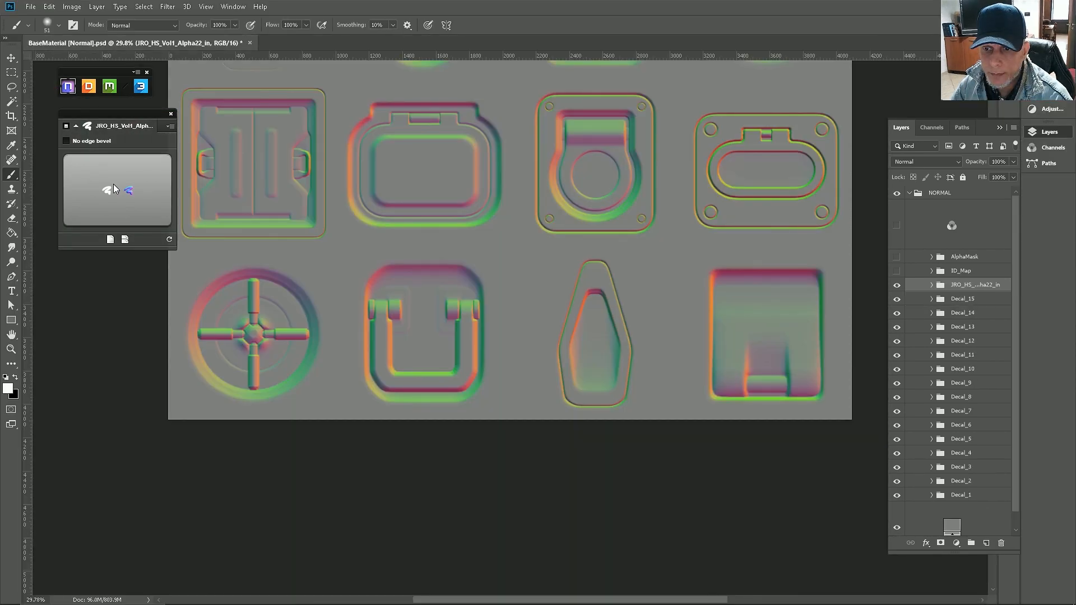
click(897, 229)
scroll(608, 408, down, 3)
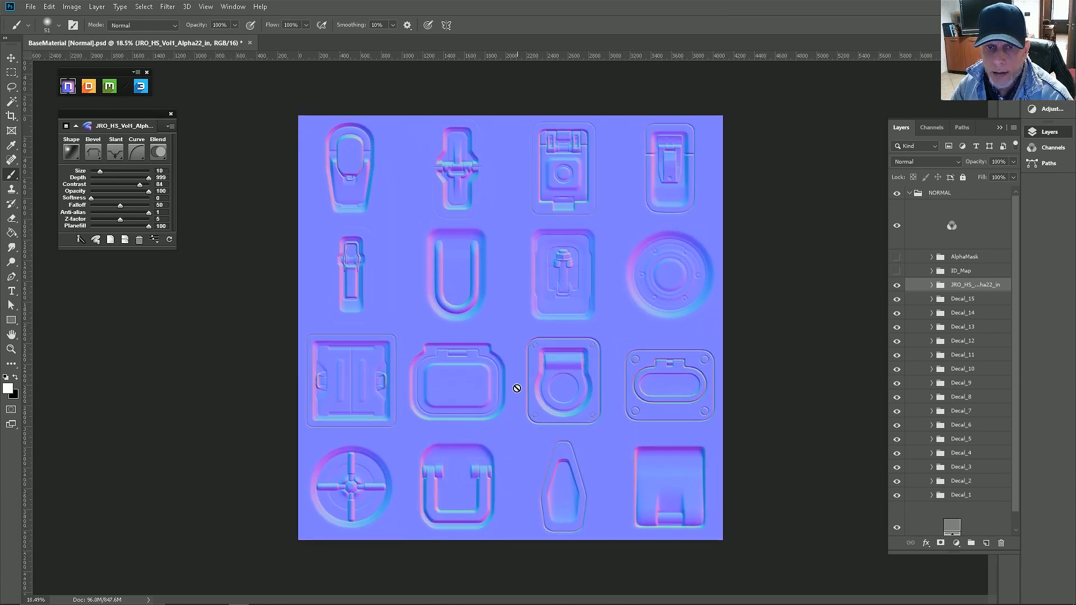
scroll(511, 331, up, 1)
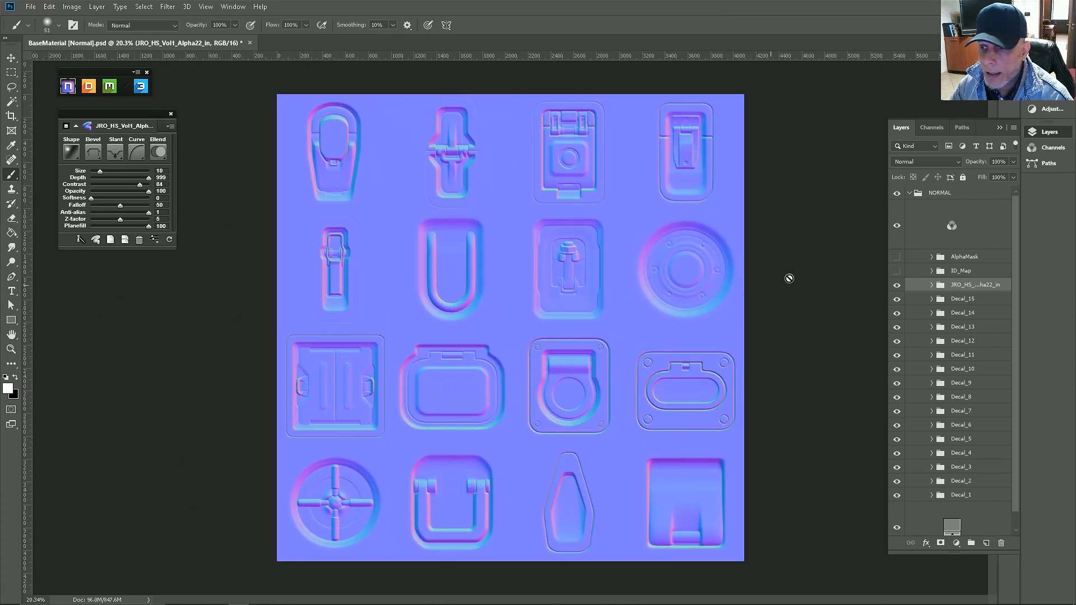
Step: Rename the new Alpha22_in normal group to Decal_16
double_click(961, 286)
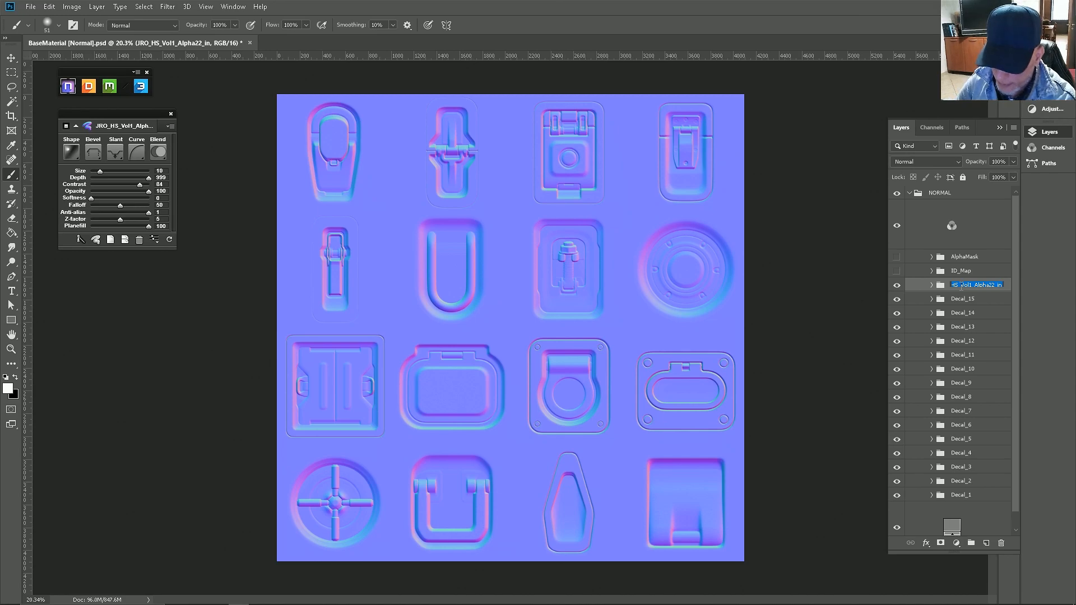
text(Decal_16)
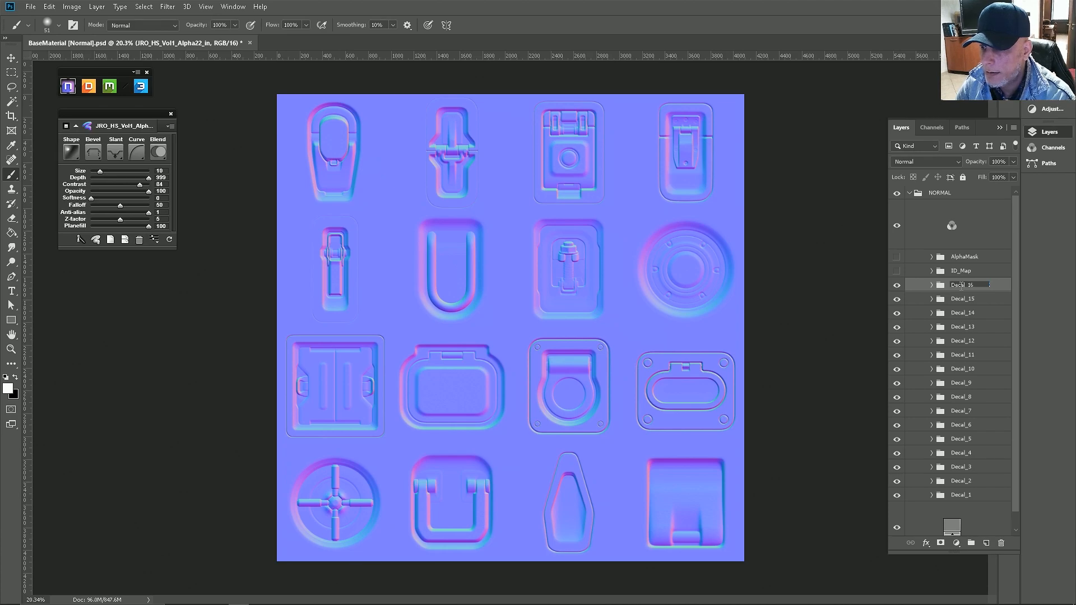
key(Return)
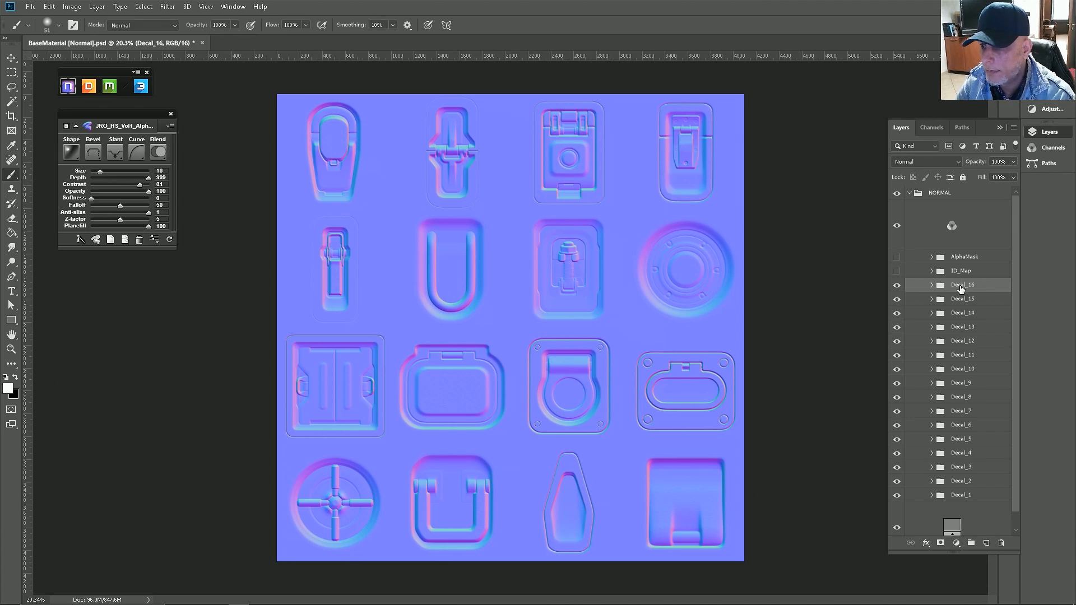
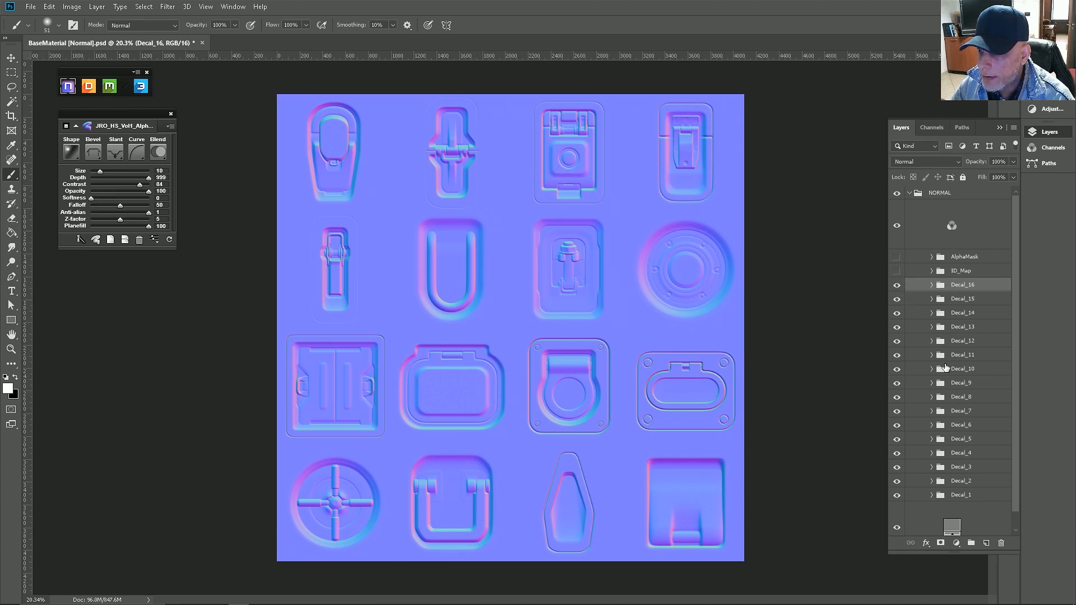
Step: Generate Height (Hard-Surface) and Cavity maps from the active document with nDo's Map Converter
click(170, 127)
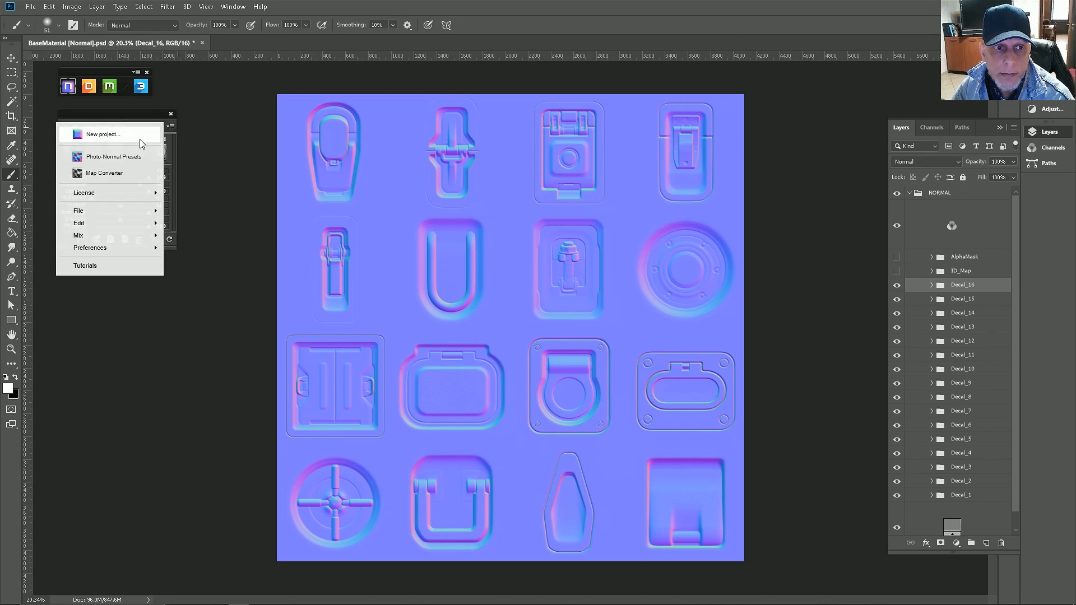
click(122, 175)
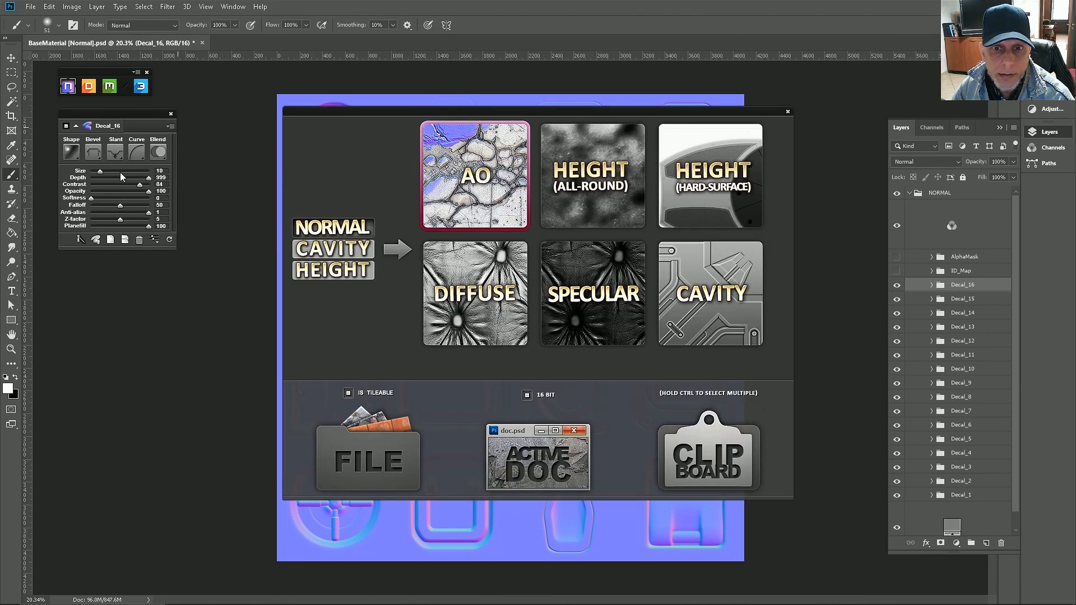
click(714, 190)
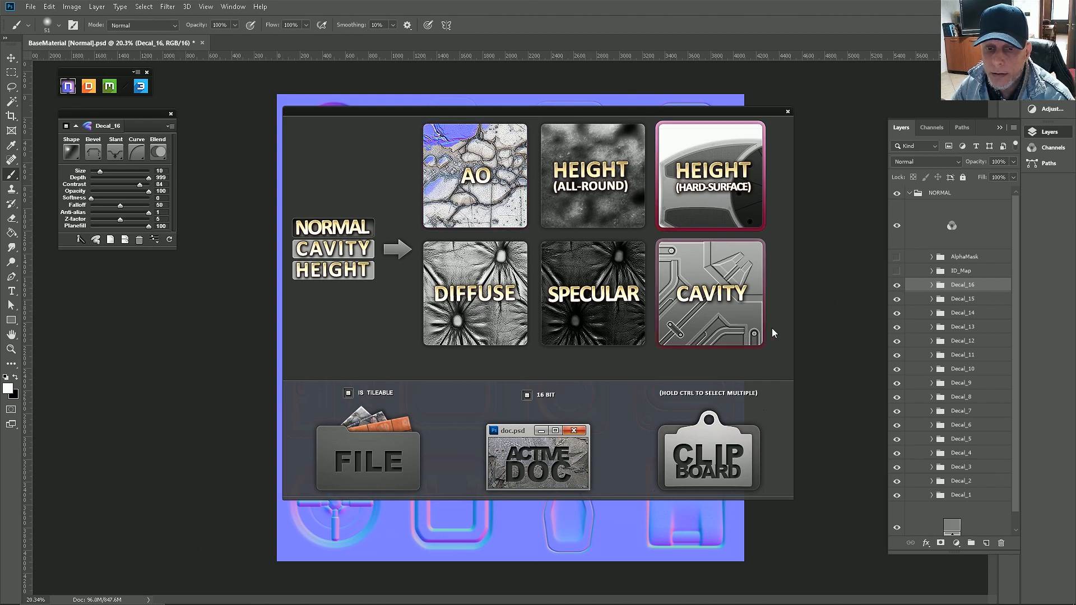
click(533, 472)
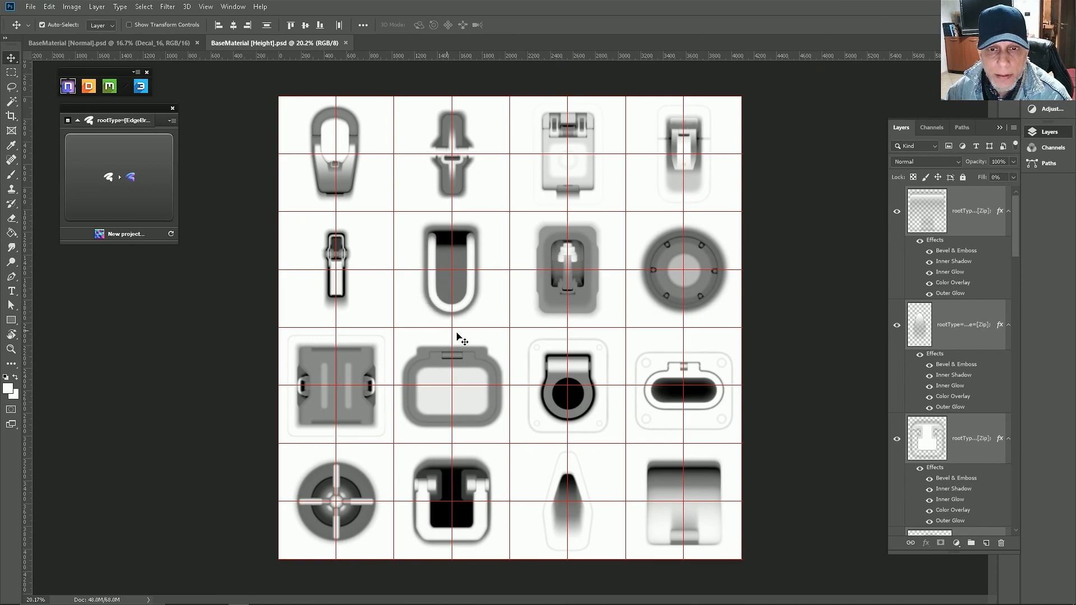
Step: Return to the BaseMaterial [Normal] document, collapse all layer groups, reopen only the NORMAL group and select Decal_1
click(146, 45)
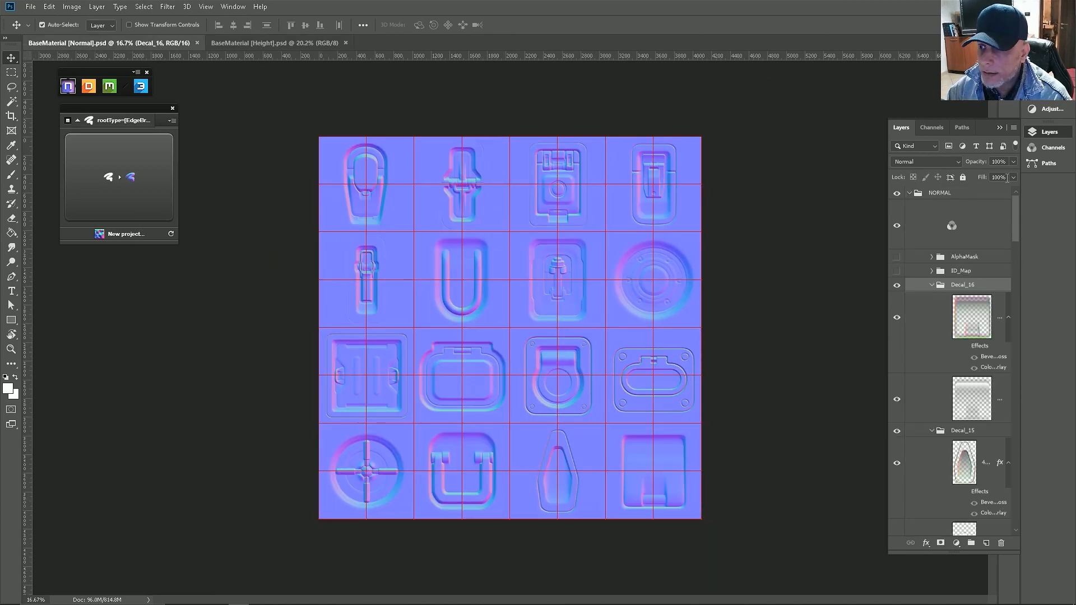
click(1014, 128)
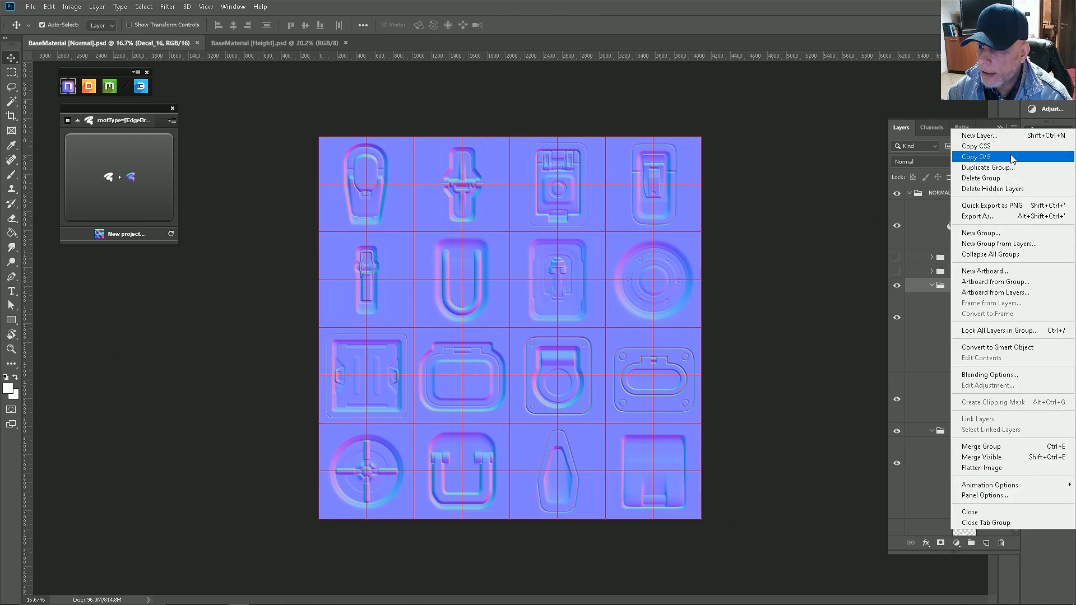
click(986, 257)
click(909, 194)
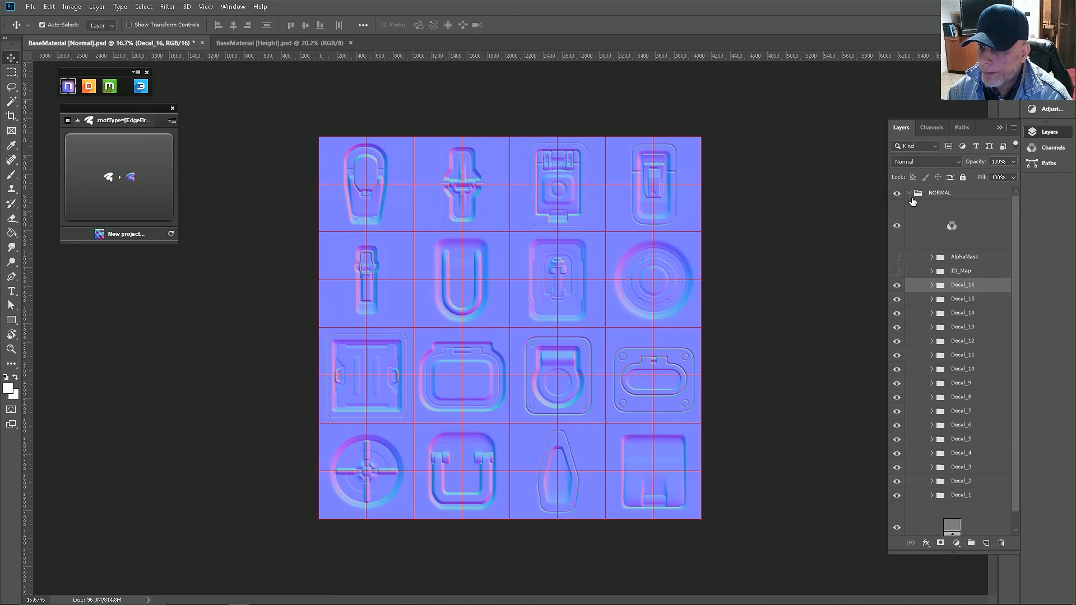
click(962, 495)
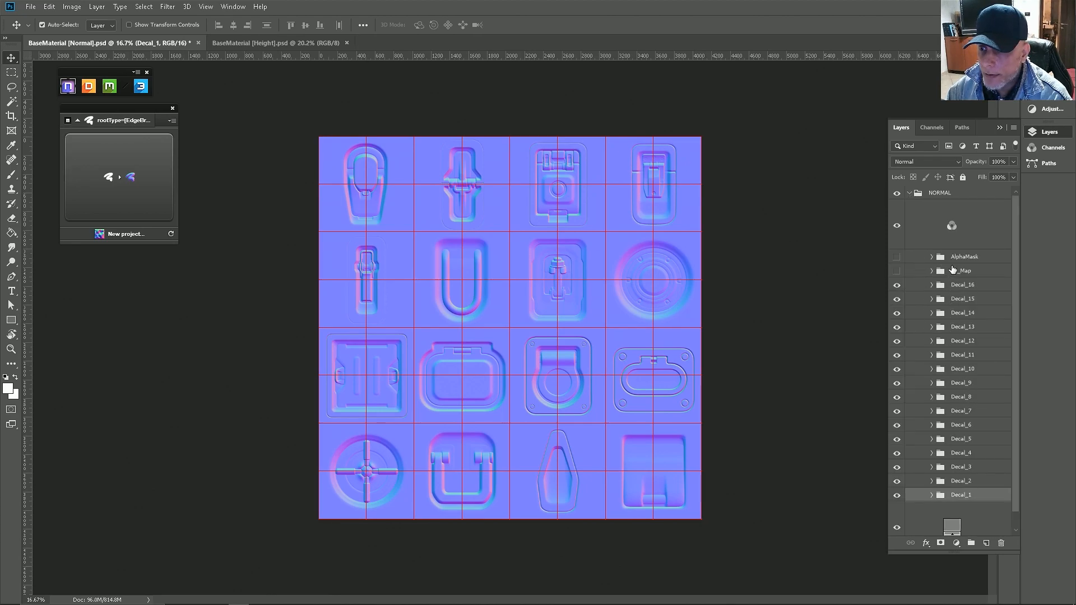
Step: Show the ID_Map group in its pure colours, with the NORMAL group's adjustment layer and the guides hidden
click(897, 272)
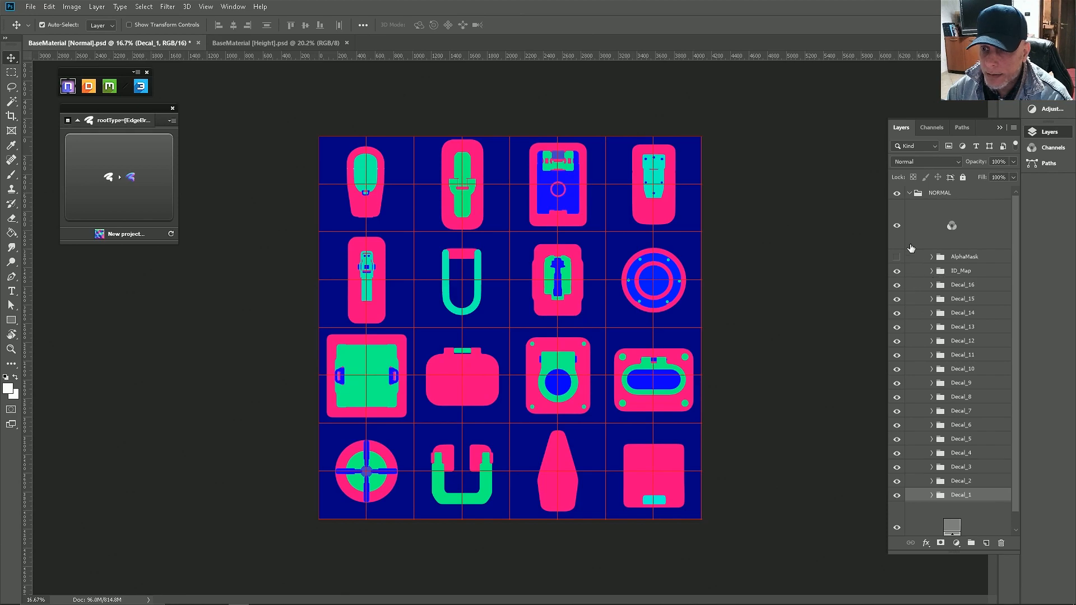
click(898, 228)
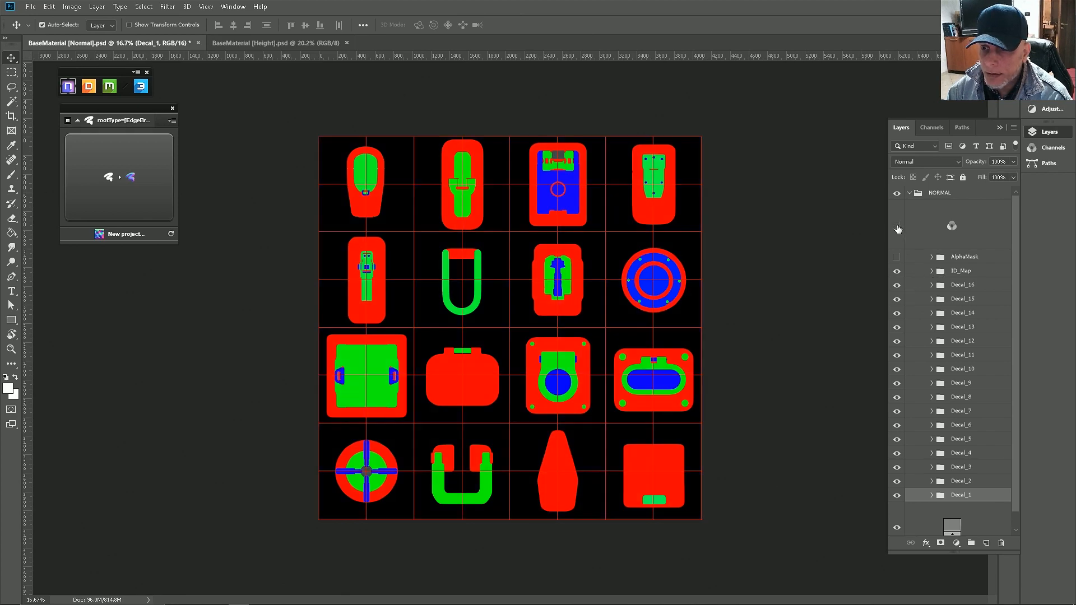
key(ctrl)
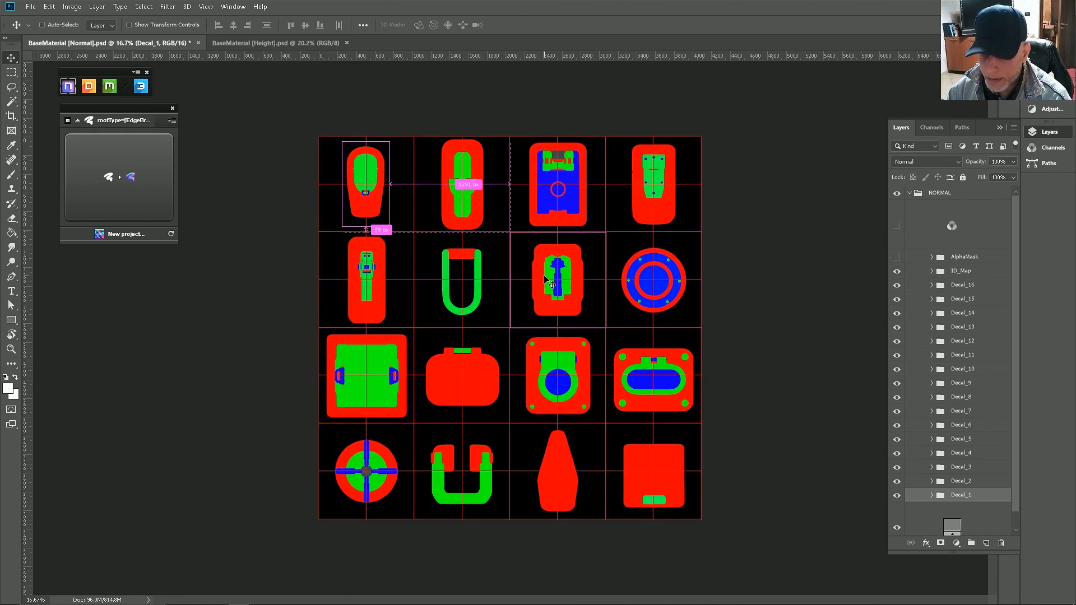
scroll(506, 386, up, 2)
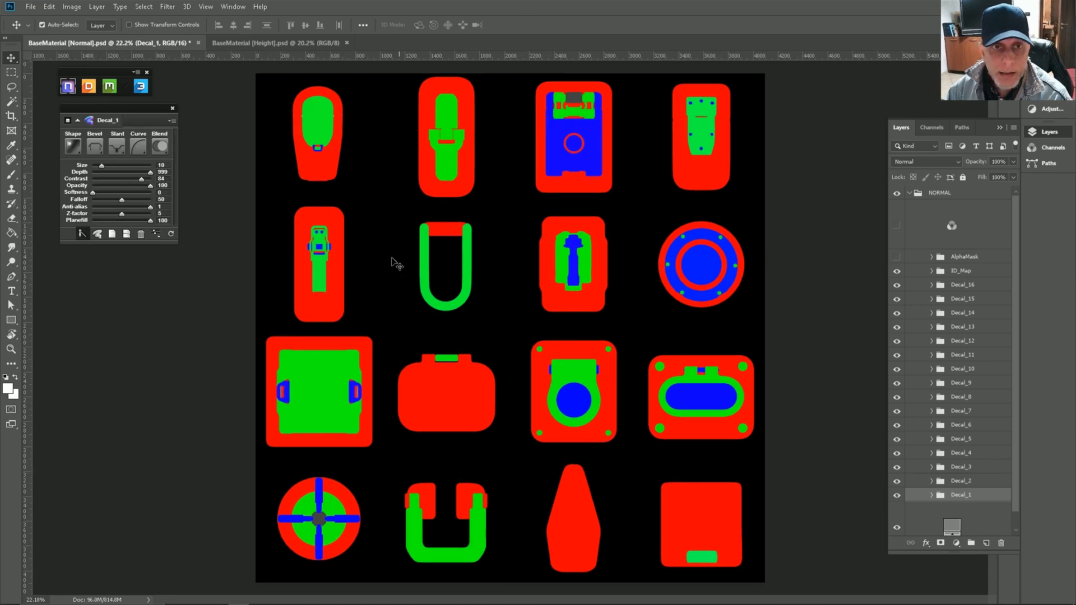
Step: Start saving a copy of the ID map view in JPEG format, with the DecalSet folder as the location
click(31, 8)
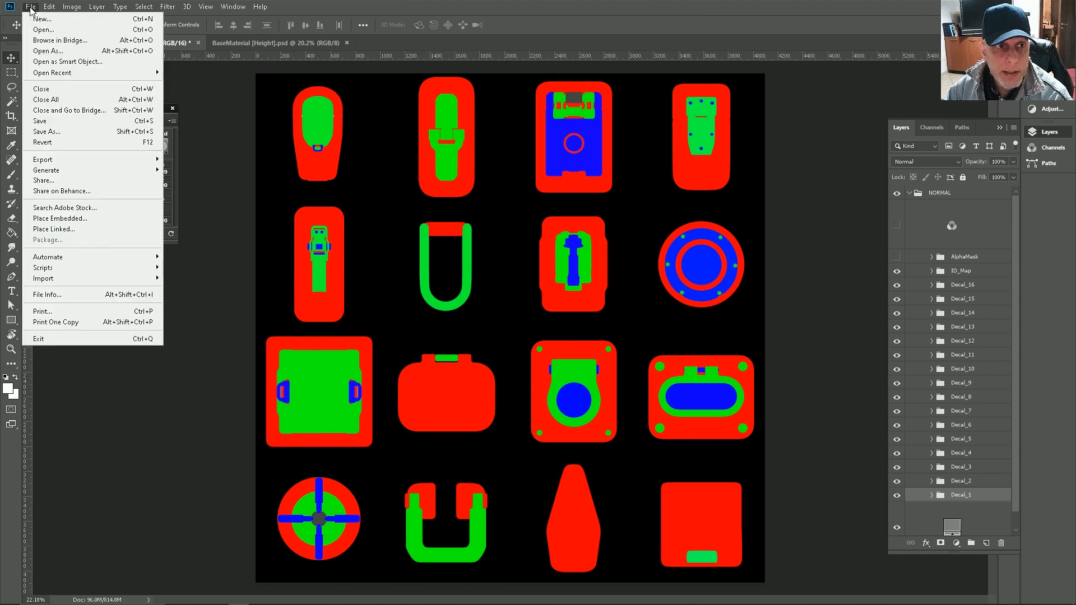
click(55, 131)
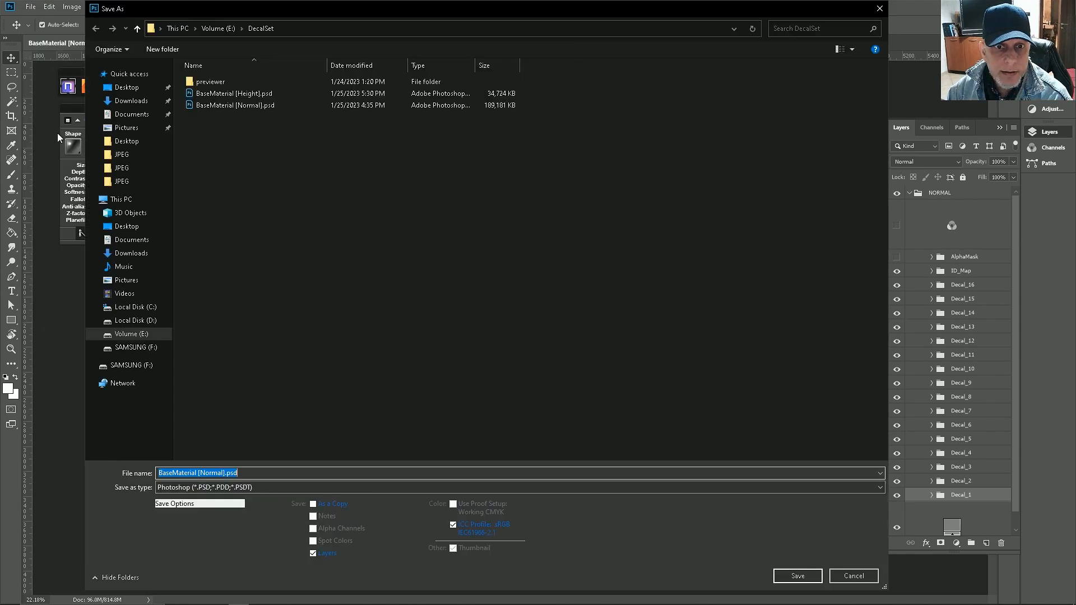
click(233, 487)
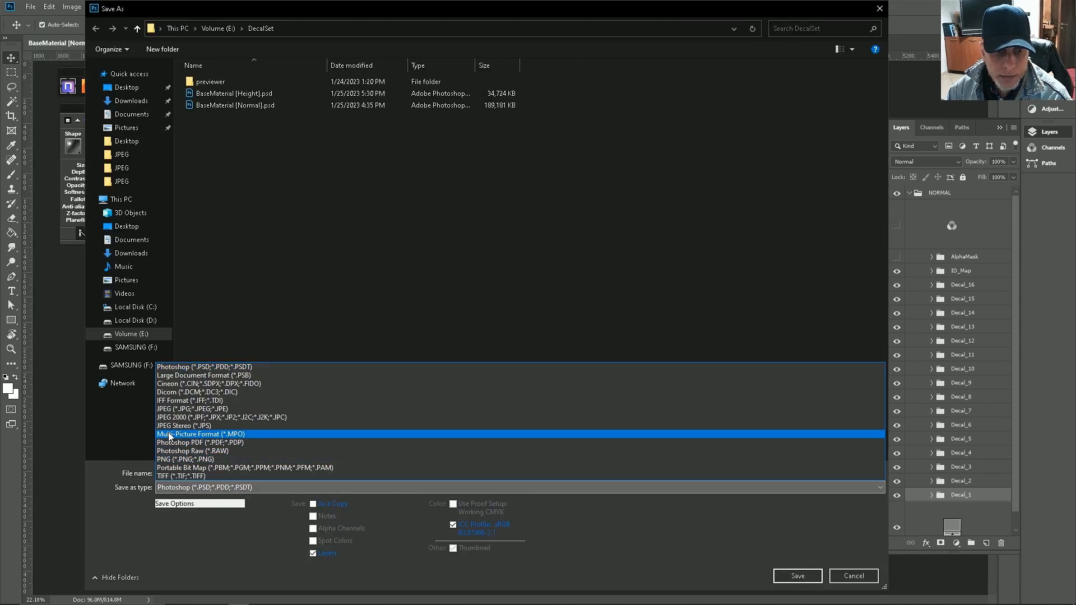
click(216, 408)
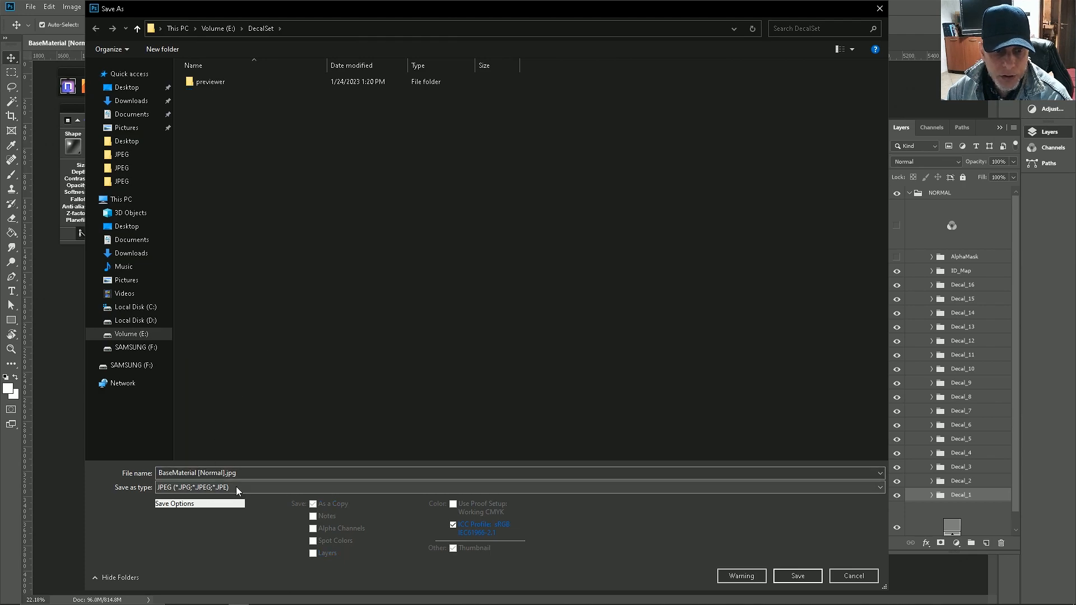
click(116, 150)
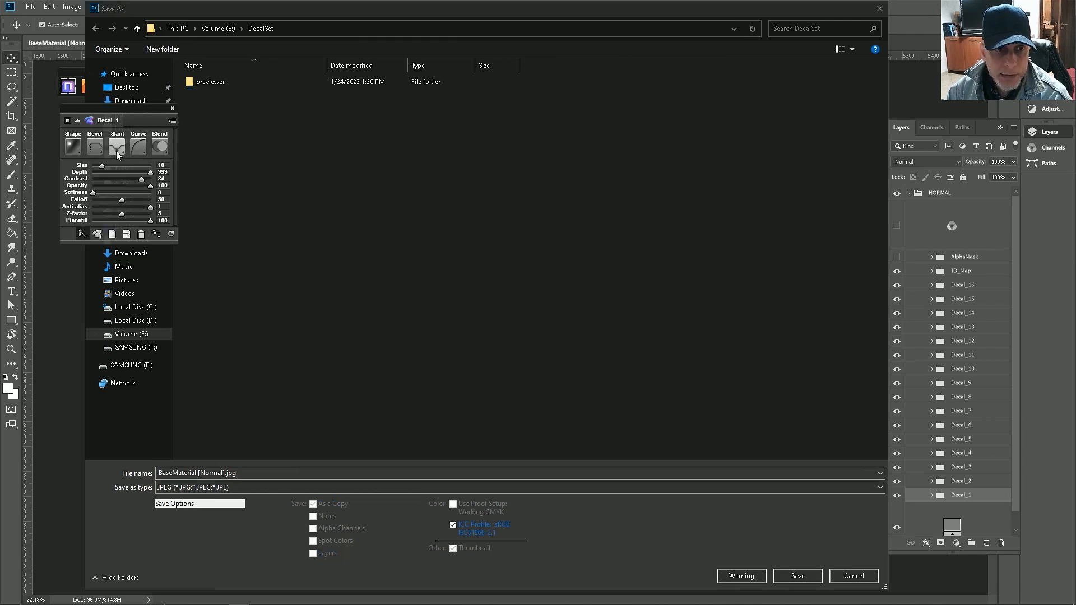
click(313, 9)
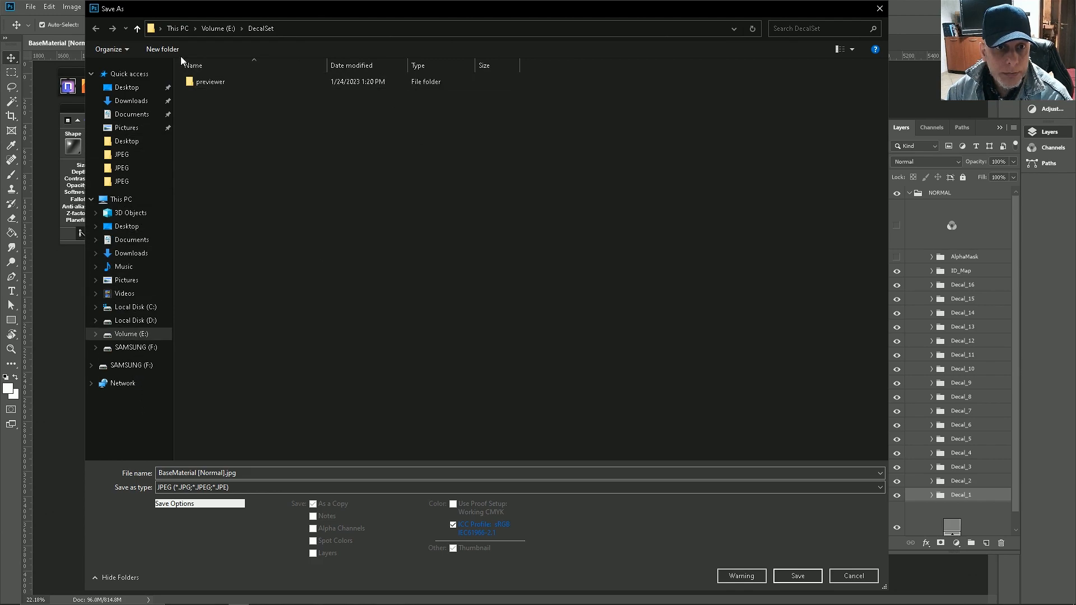
click(142, 28)
double_click(221, 103)
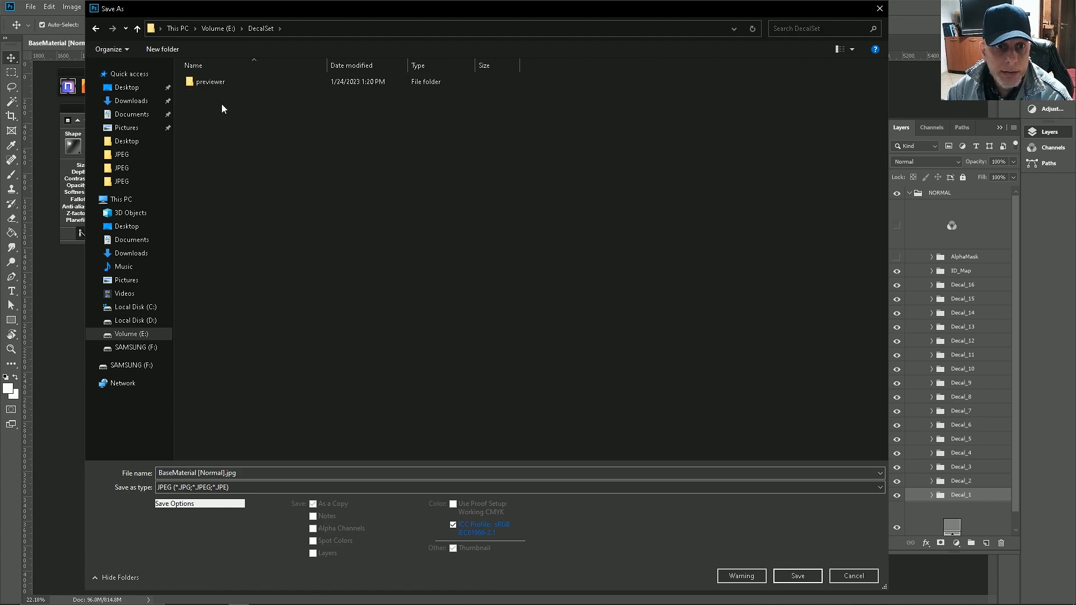
Step: Create a folder named NDO Images inside DecalSet and open it as the save location
click(164, 49)
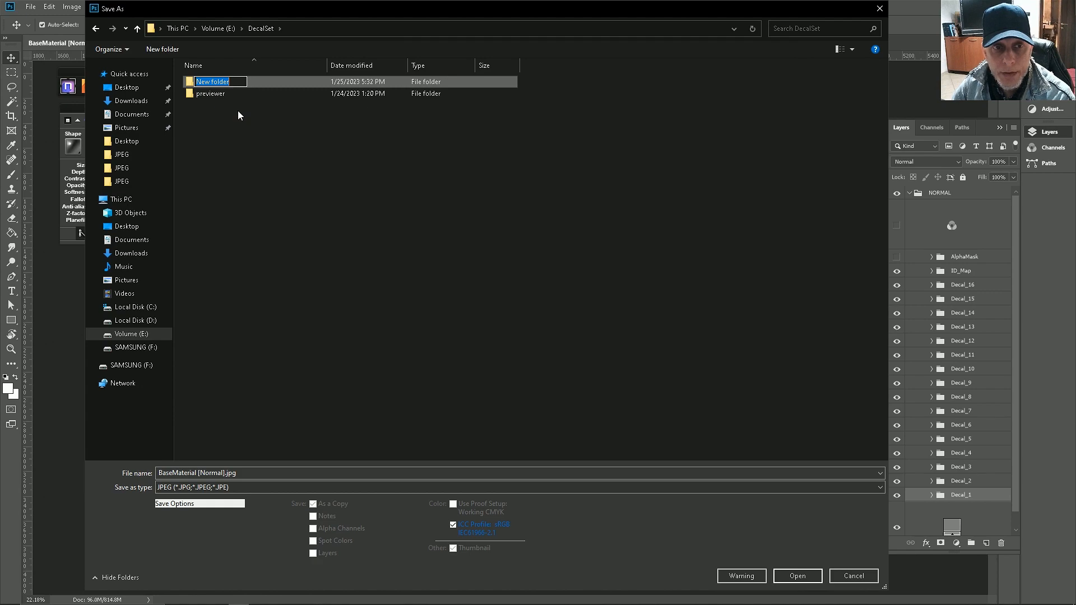
text(NDO Images)
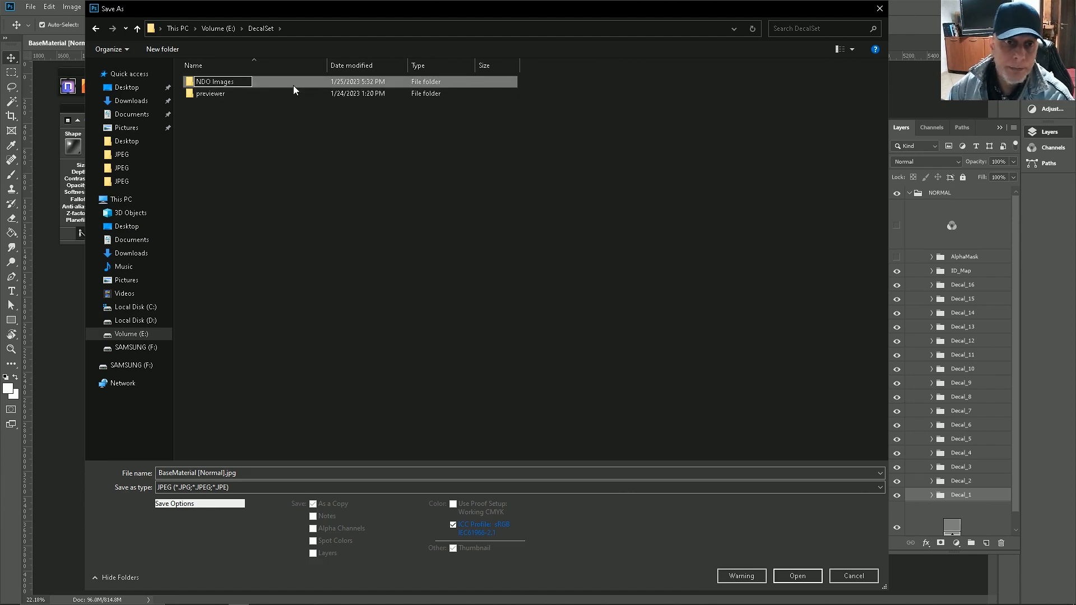
key(Return)
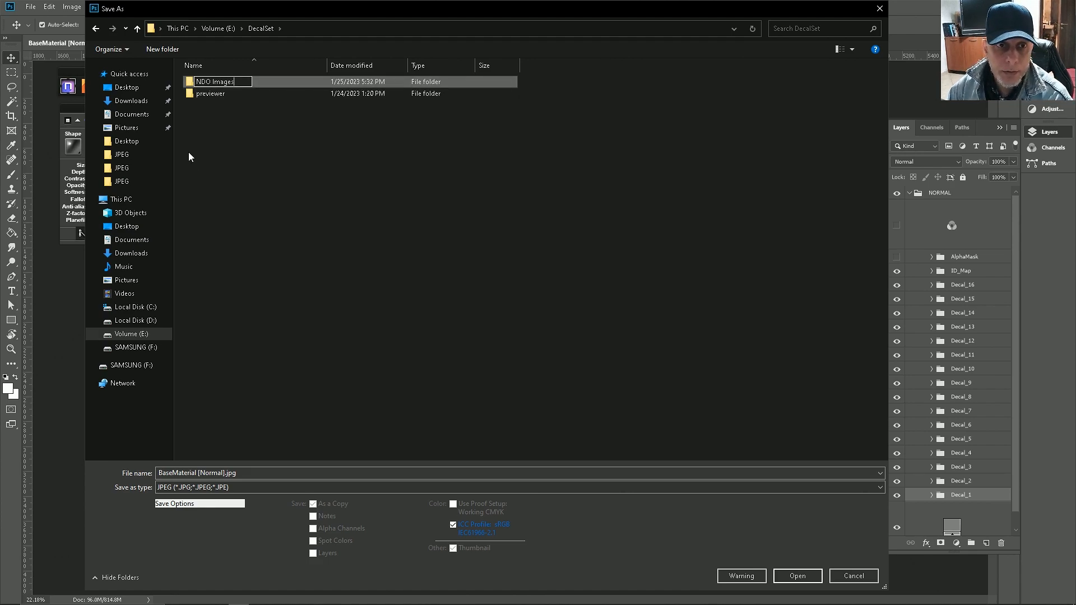
double_click(195, 84)
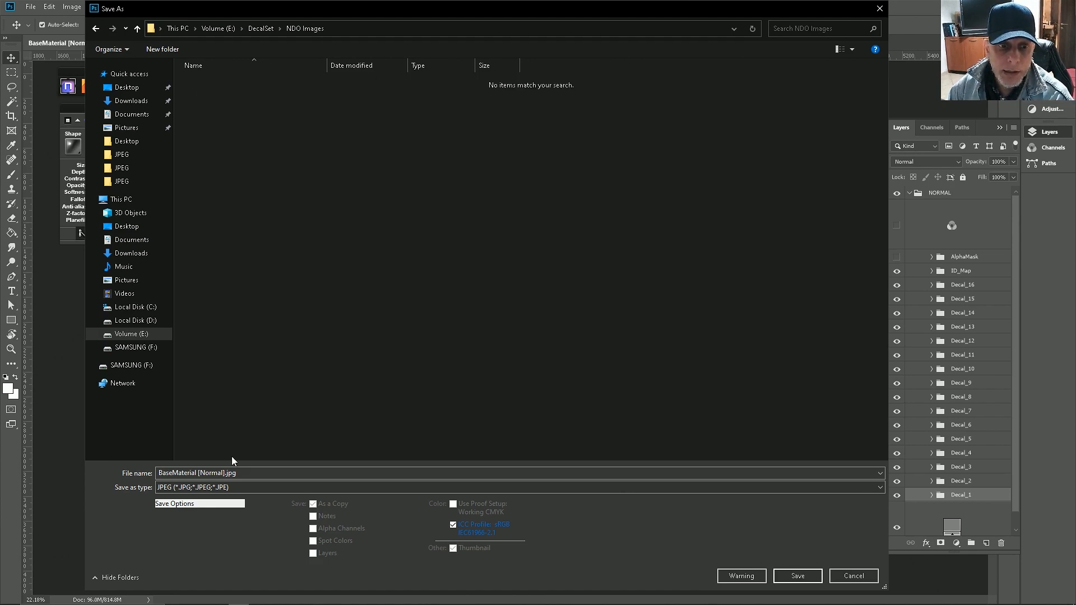
Step: Name the JPEG TXT_IDMap and save it with Maximum quality 12, Baseline ("Standard")
click(246, 472)
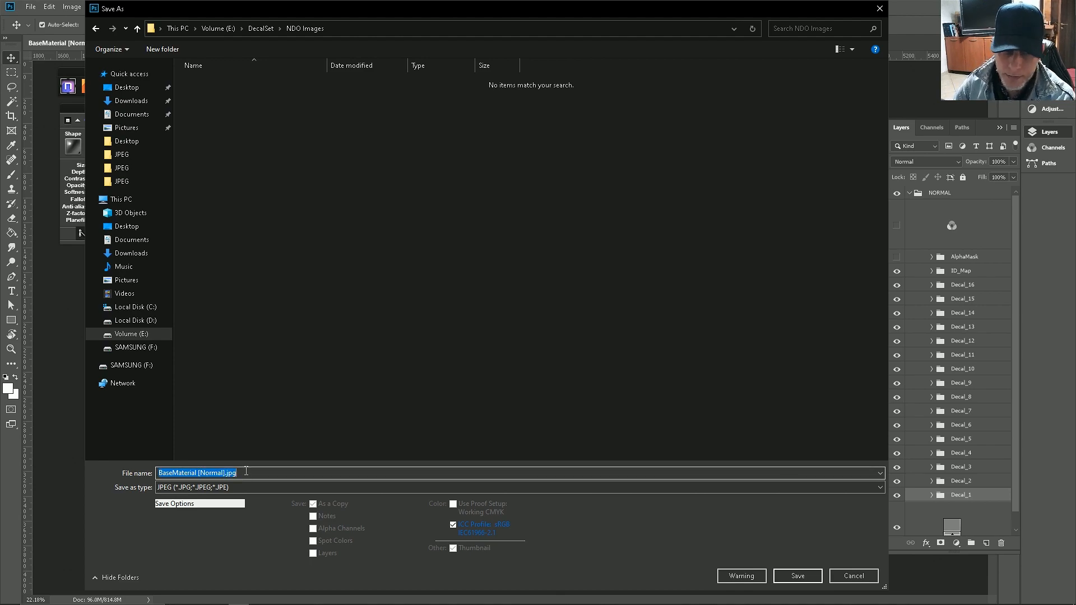
text(TXT_IDMap)
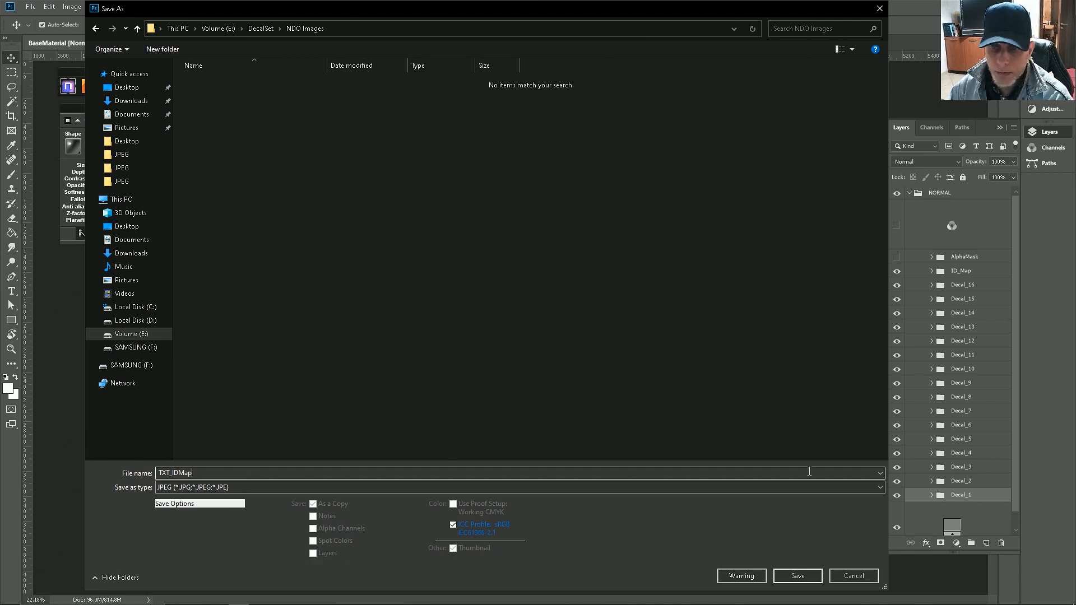
click(798, 576)
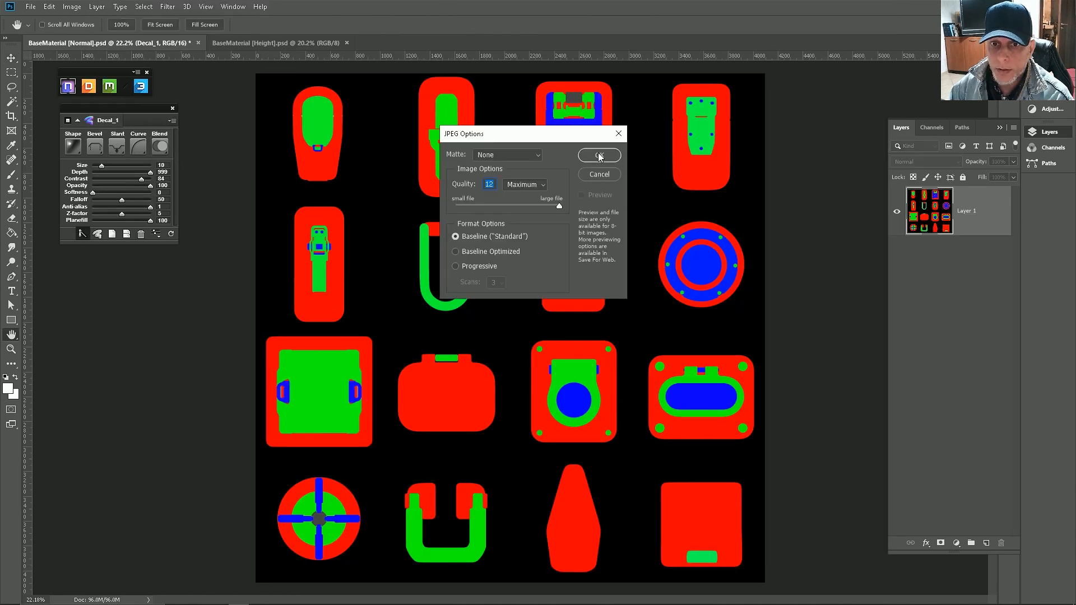
click(599, 157)
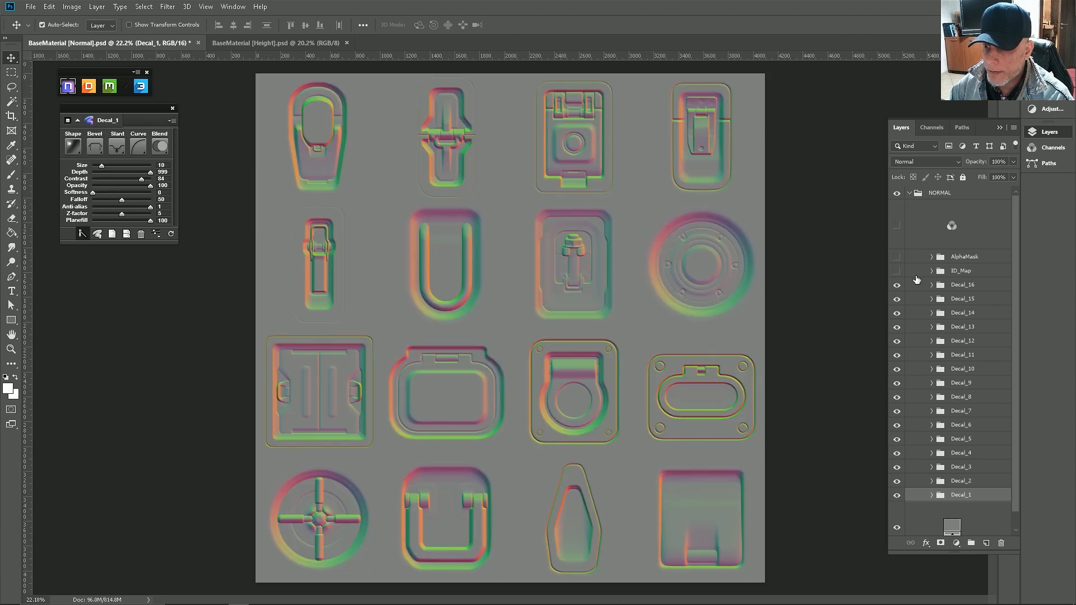
Step: Show the AlphaMask group instead of ID_Map and set up a JPEG copy of the document in the NDO Images folder
click(896, 270)
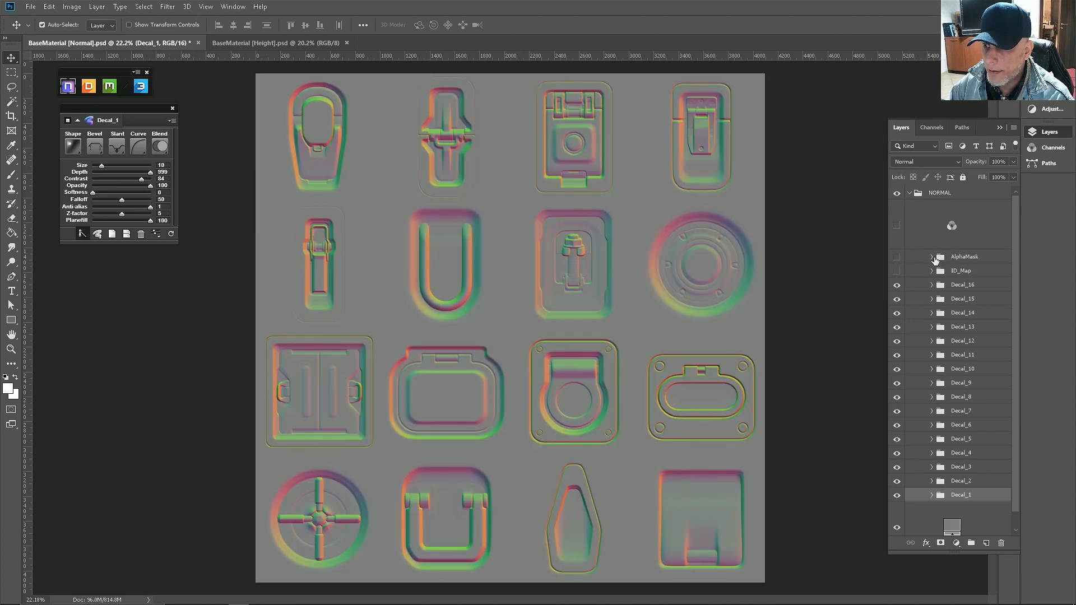
click(896, 256)
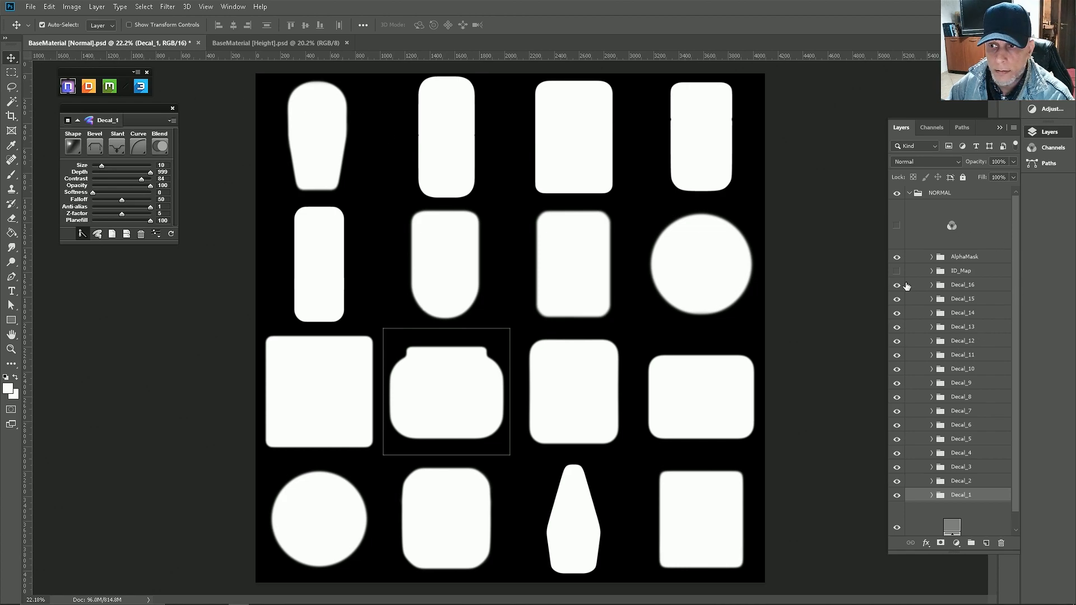
click(31, 7)
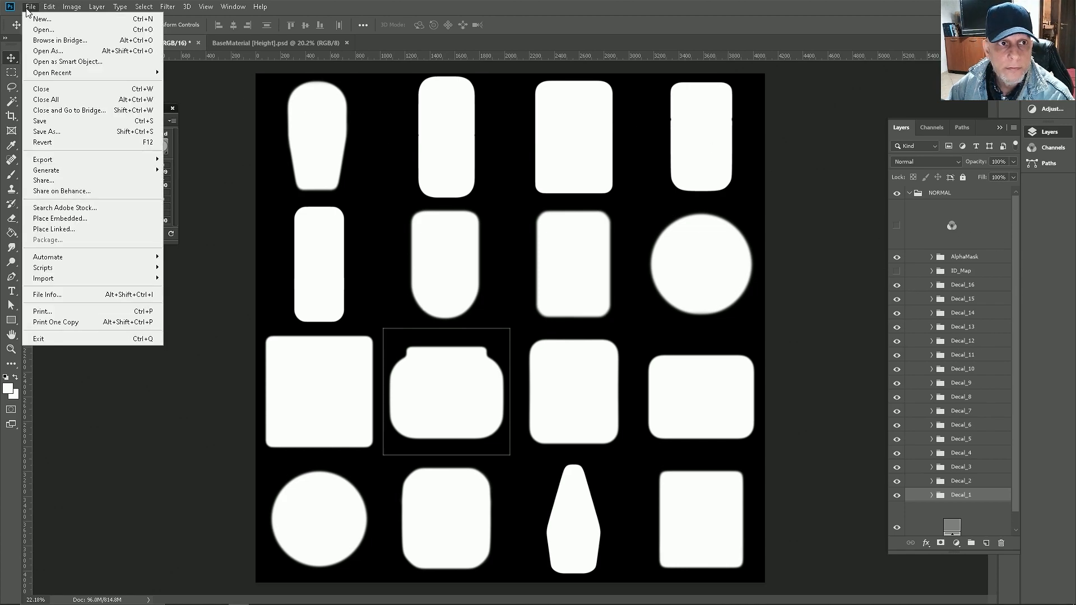
click(63, 132)
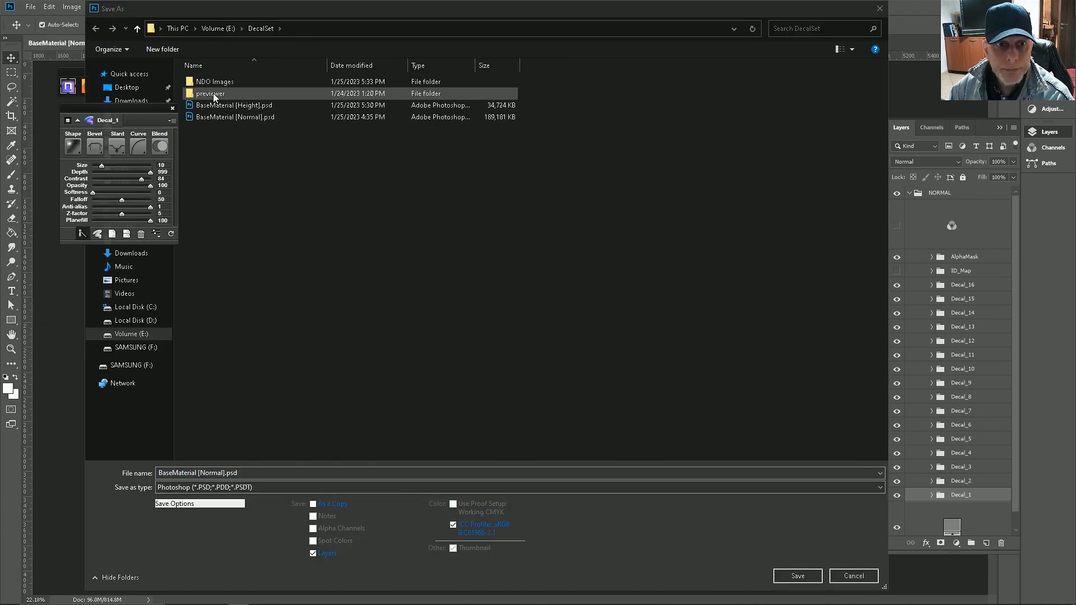
double_click(211, 94)
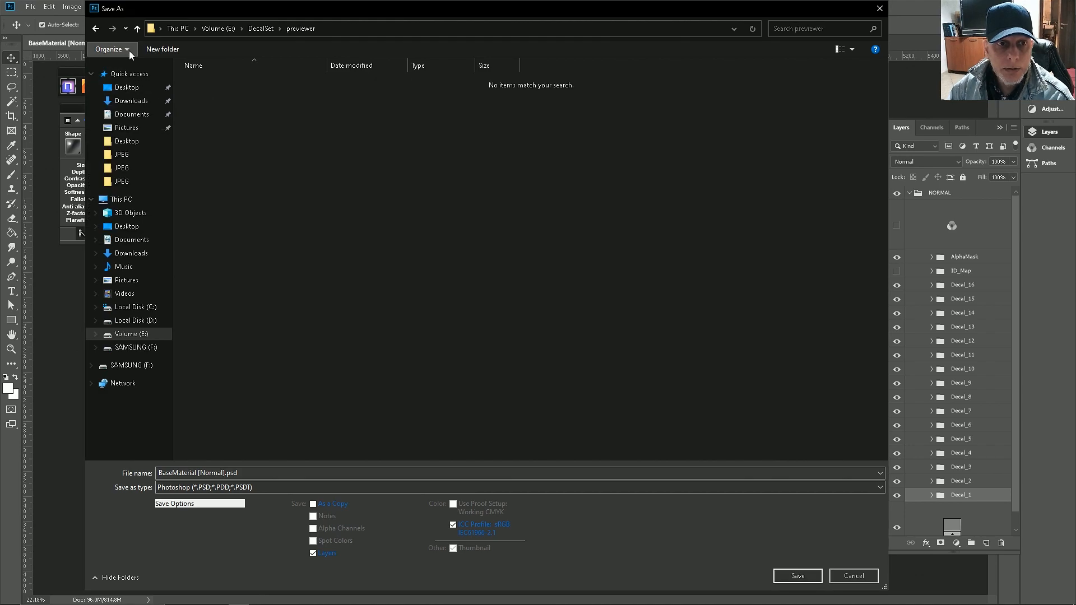
click(287, 486)
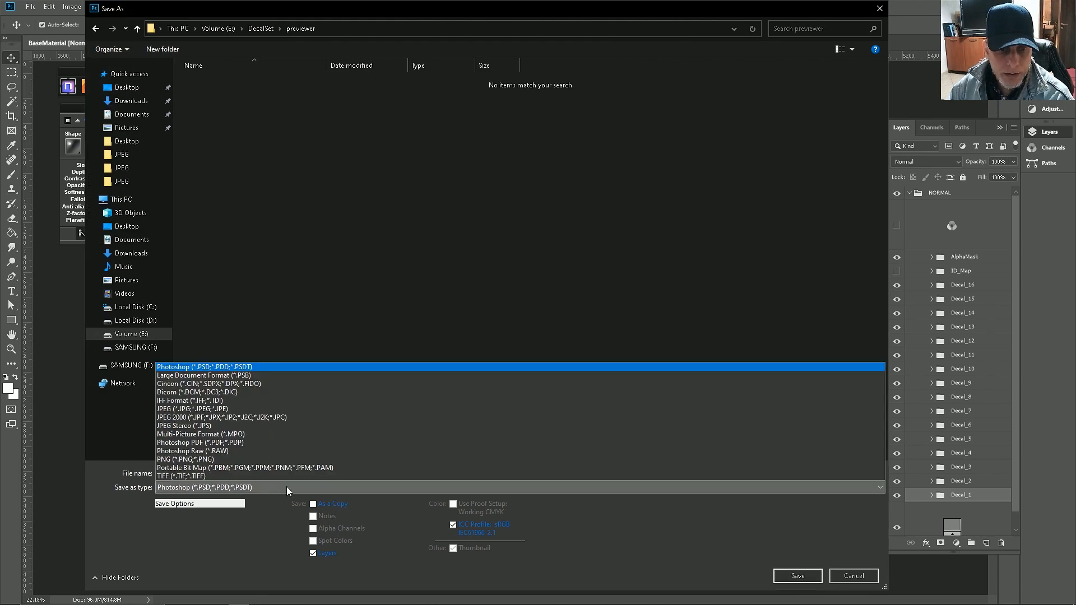
click(207, 408)
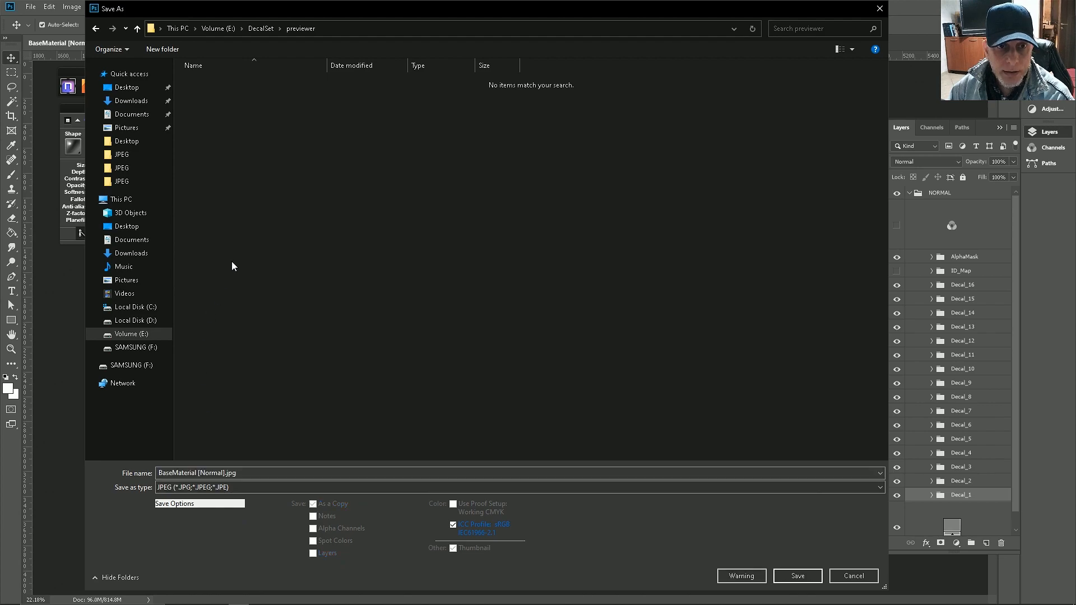
click(135, 26)
double_click(220, 82)
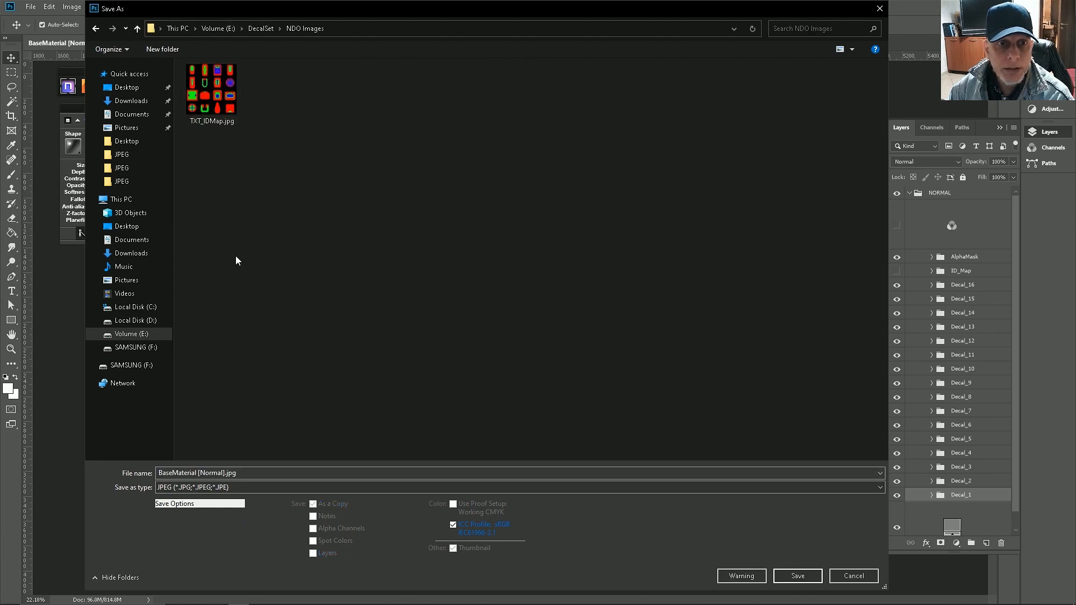
Step: Name the alpha mask JPEG TXT_AlphaMask and save it with Maximum quality 12, Baseline ("Standard")
click(249, 473)
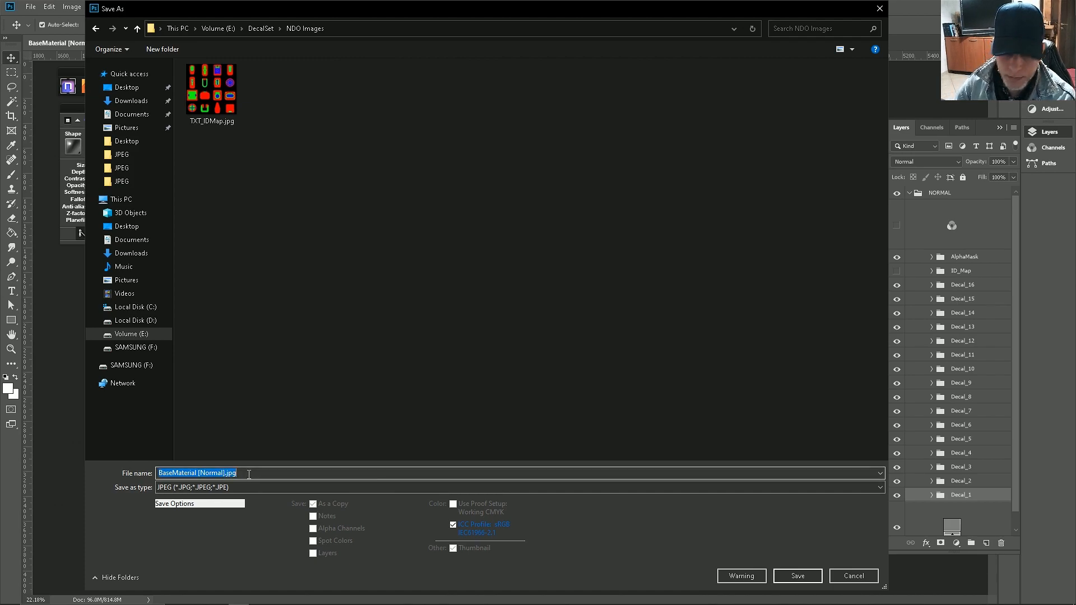
text(TXT_)
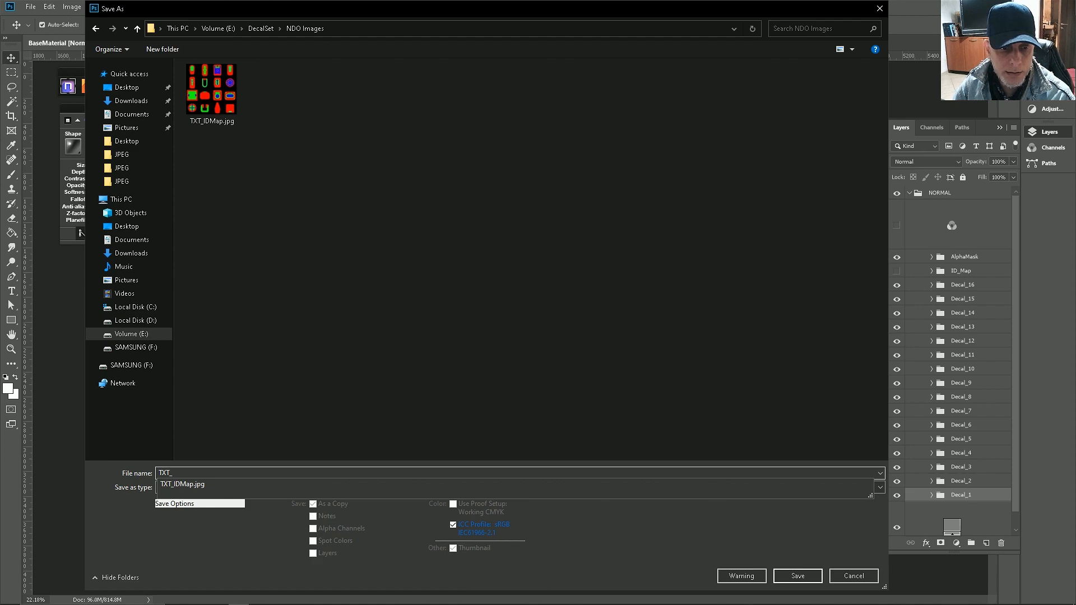
text(AlphaMask)
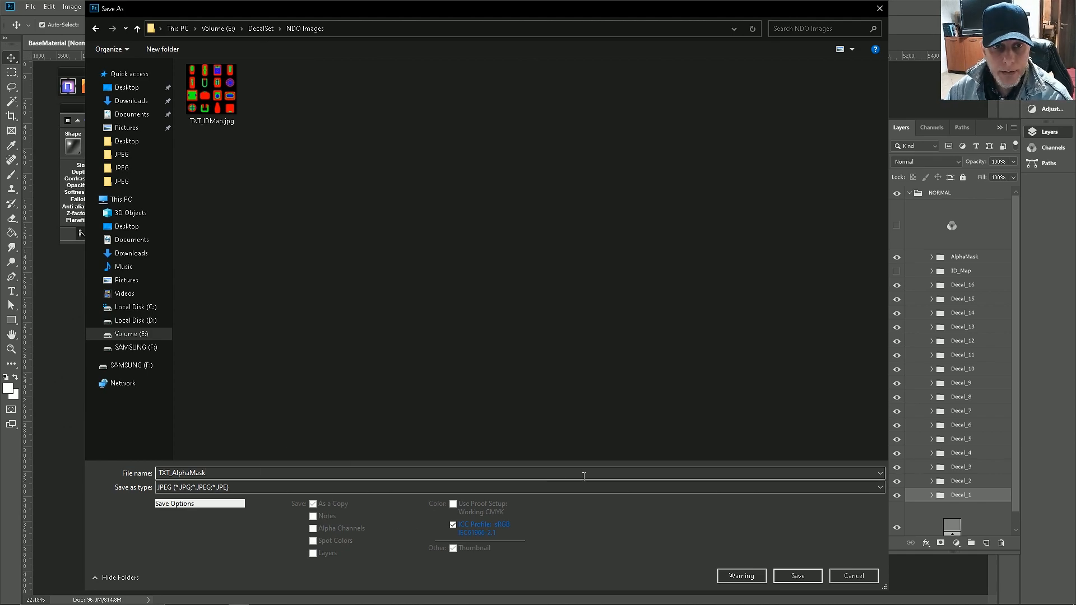
click(804, 577)
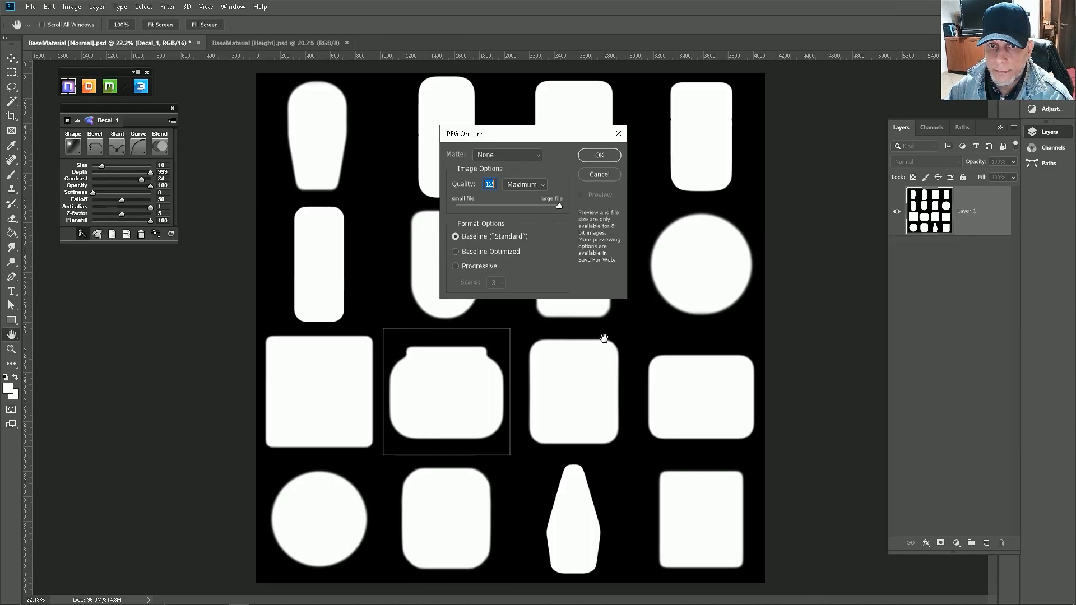
click(600, 156)
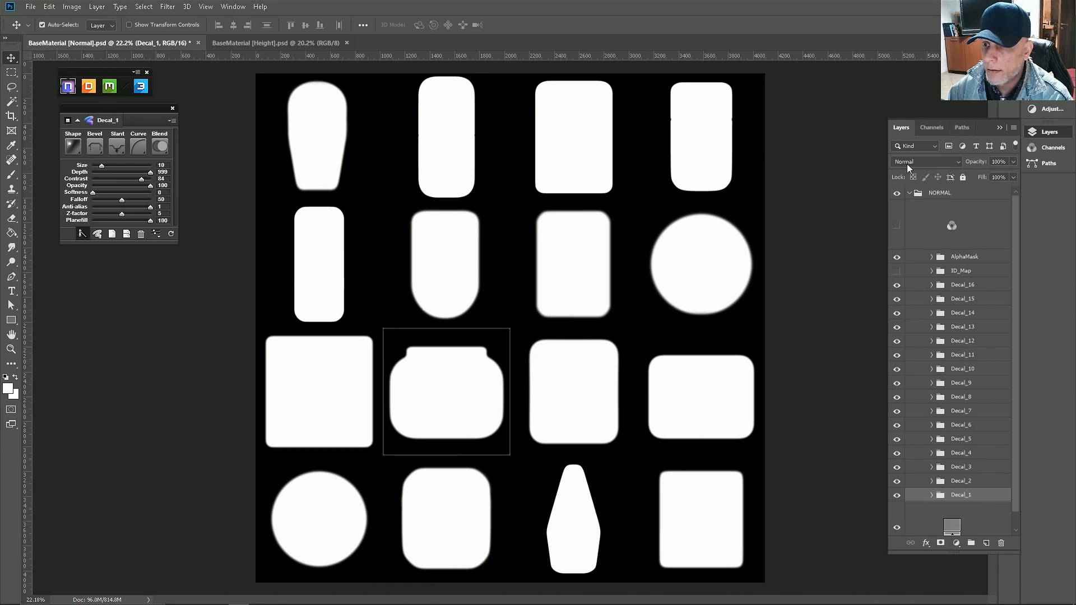
Step: Set up a JPEG copy of the BaseMaterial [Height] document in the NDO Images folder
click(282, 43)
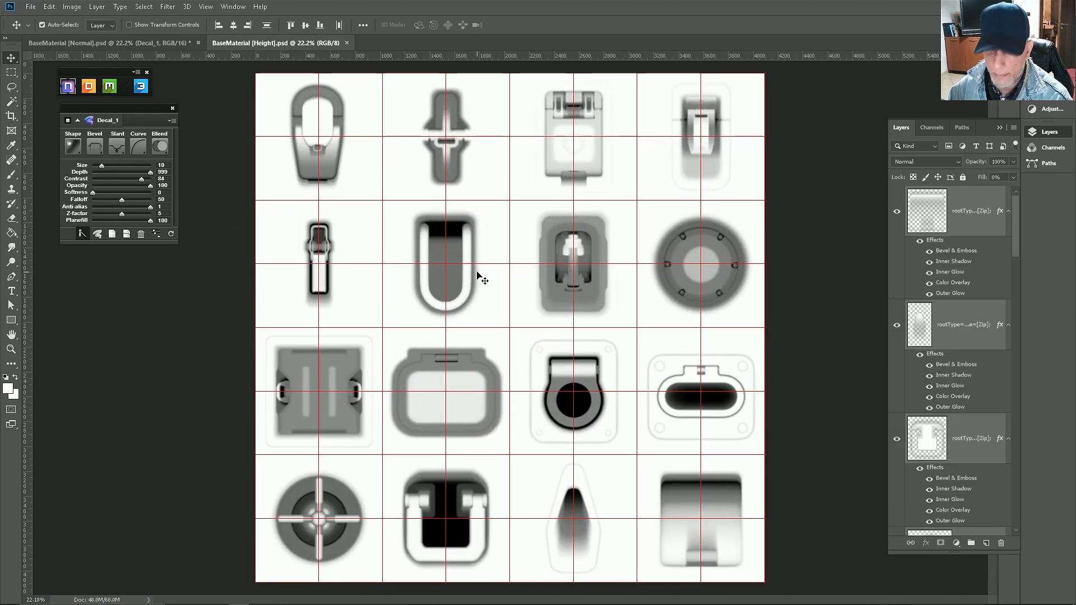
click(30, 6)
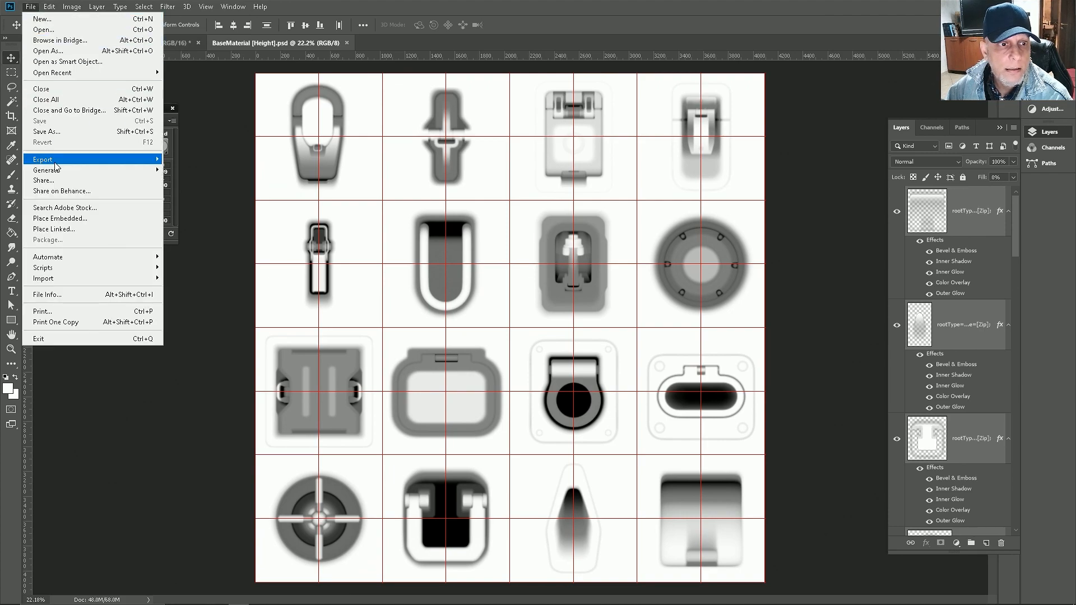
click(62, 130)
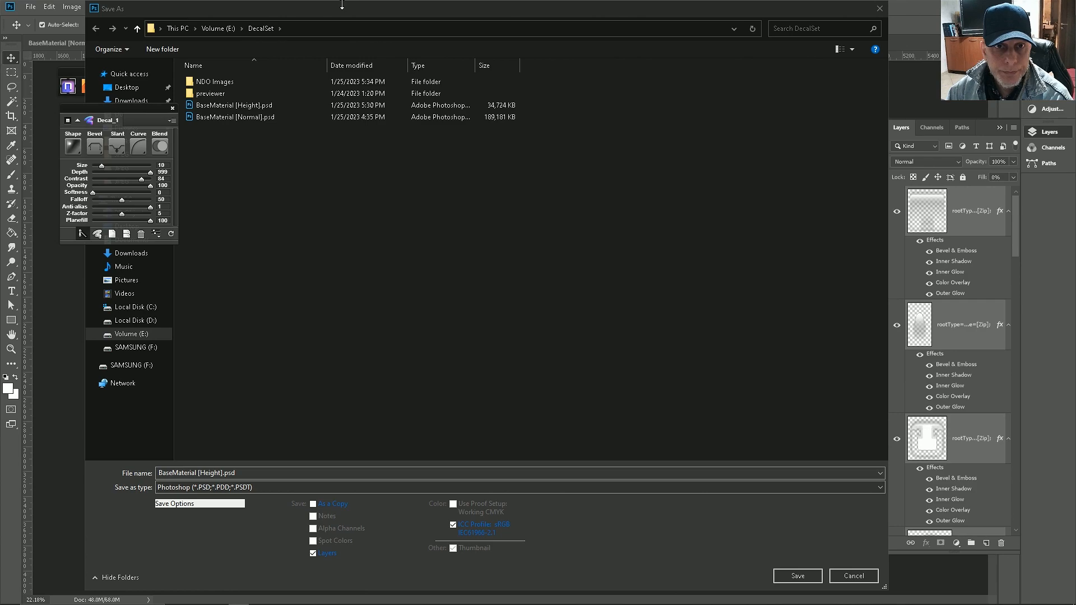
double_click(207, 82)
click(250, 488)
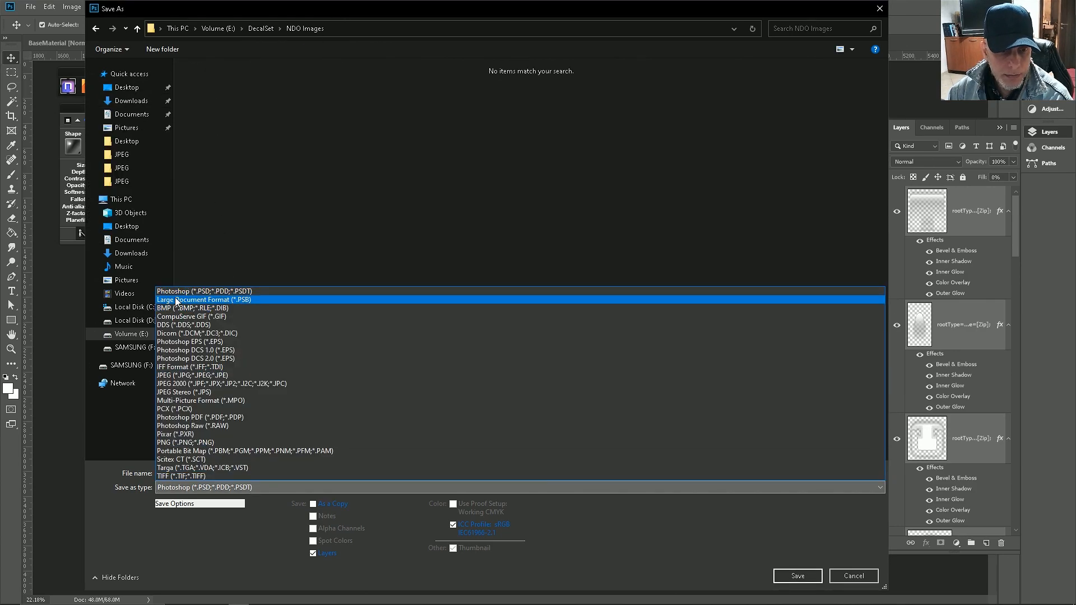
click(205, 375)
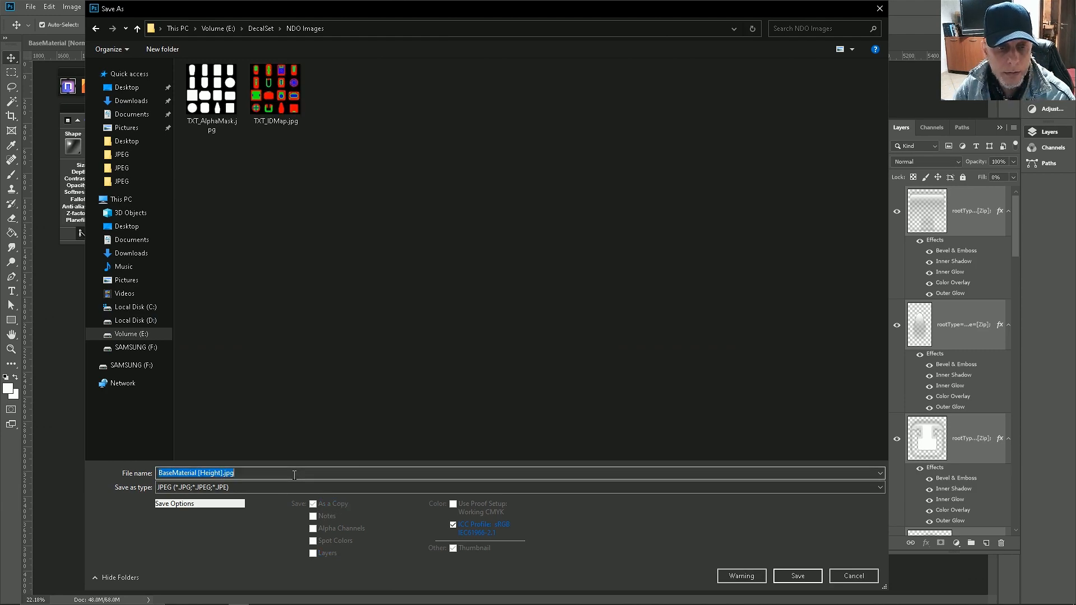
Step: Name the height map JPEG TXT_HeightMap and save it
text(TX)
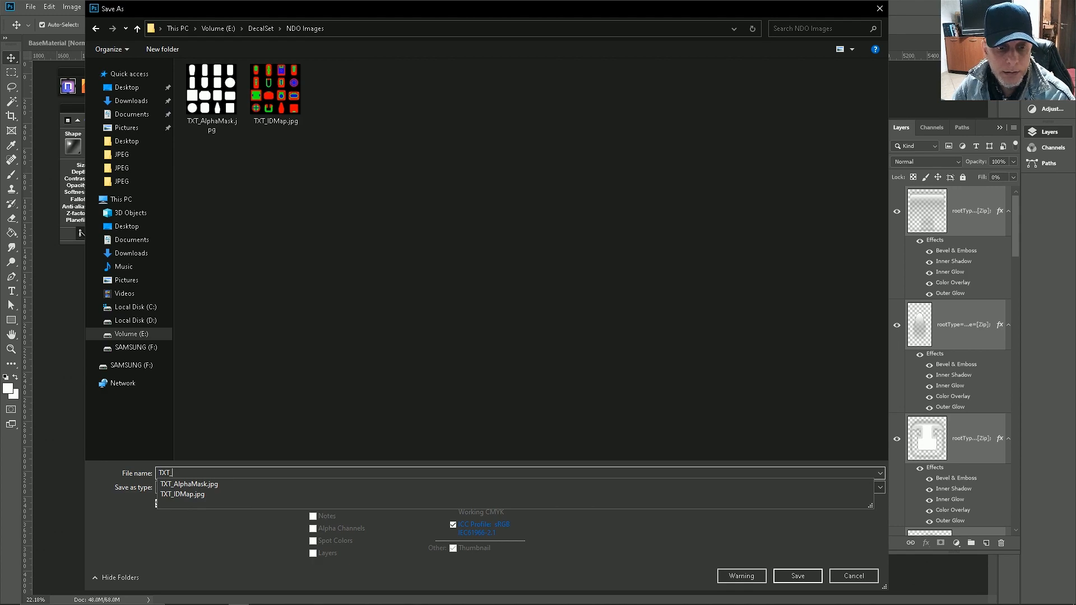
text(T_HeightMap)
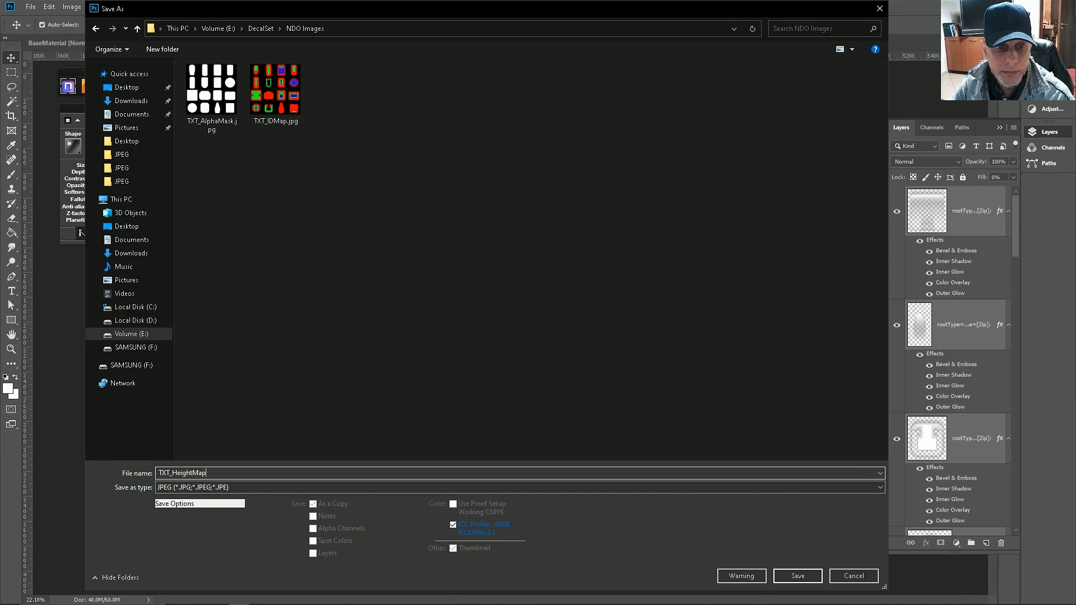
click(794, 577)
click(599, 155)
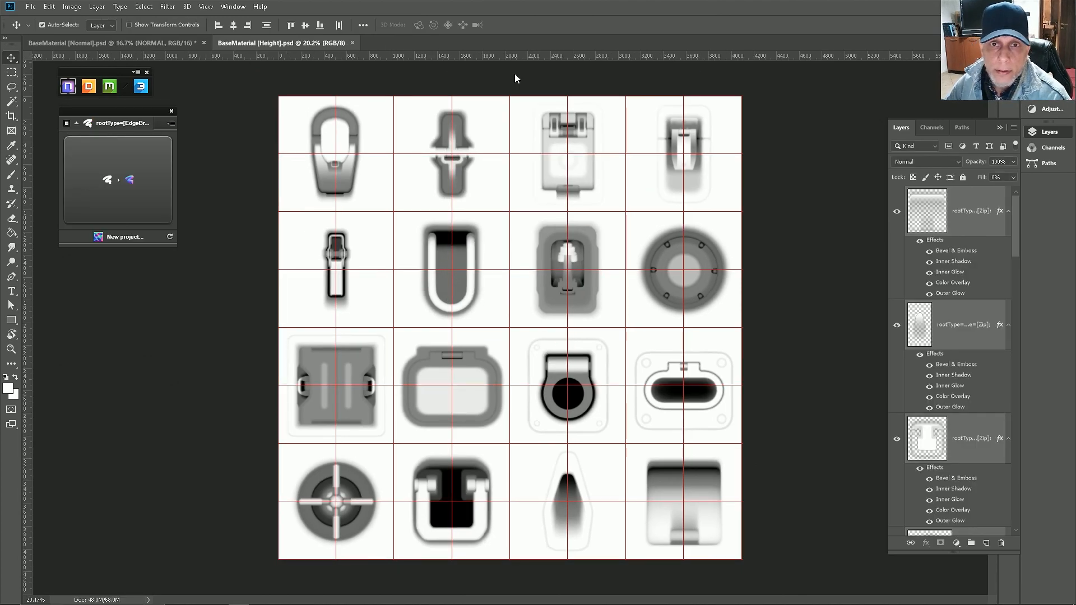
Step: Set up a PNG copy of the BaseMaterial [Normal] document in the NDO Images folder
click(139, 45)
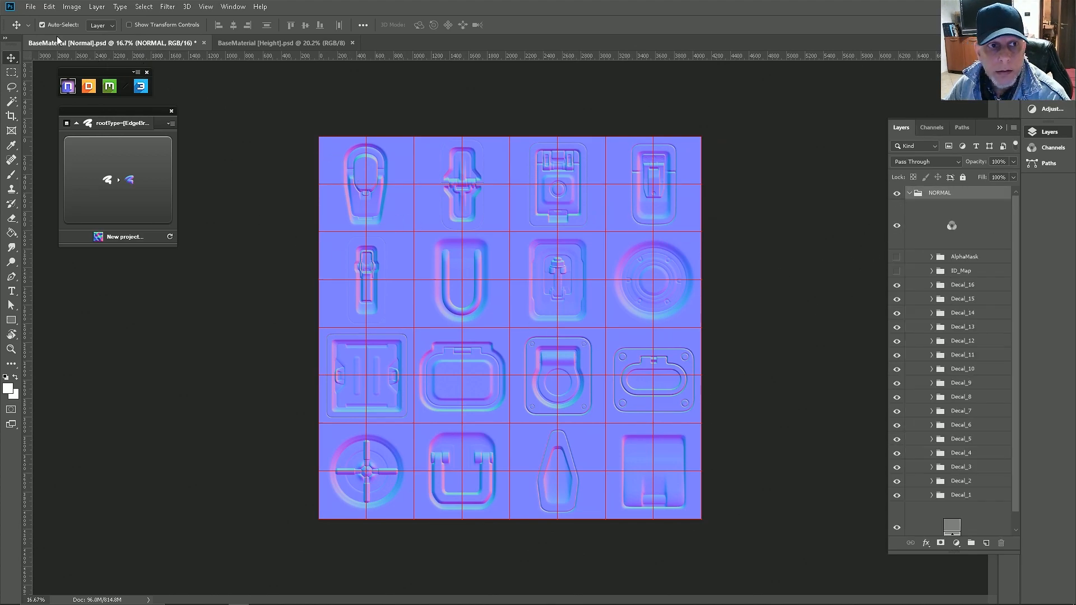
click(31, 7)
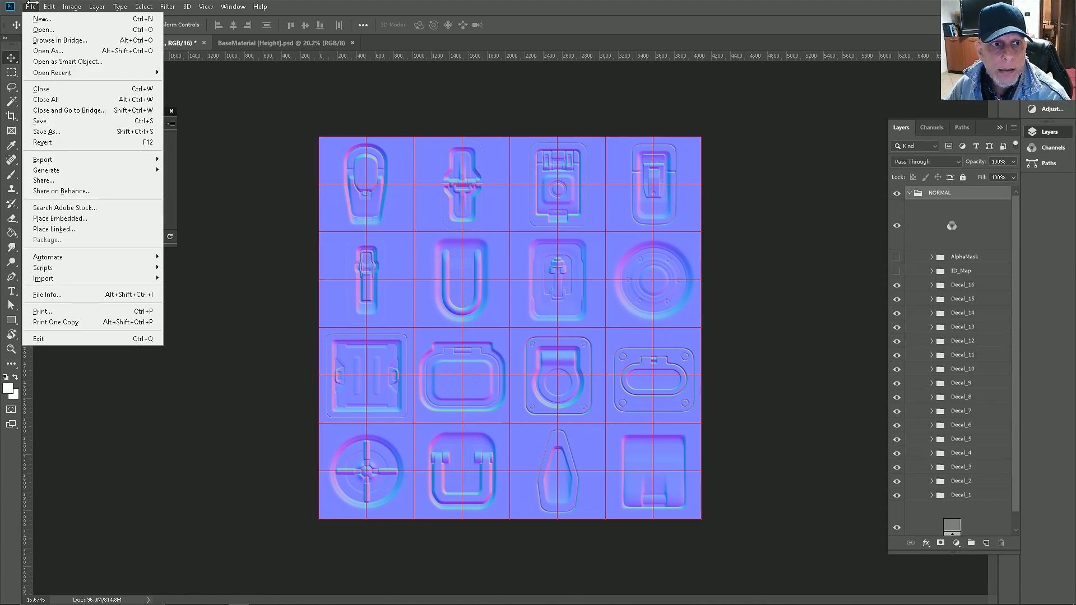
click(56, 131)
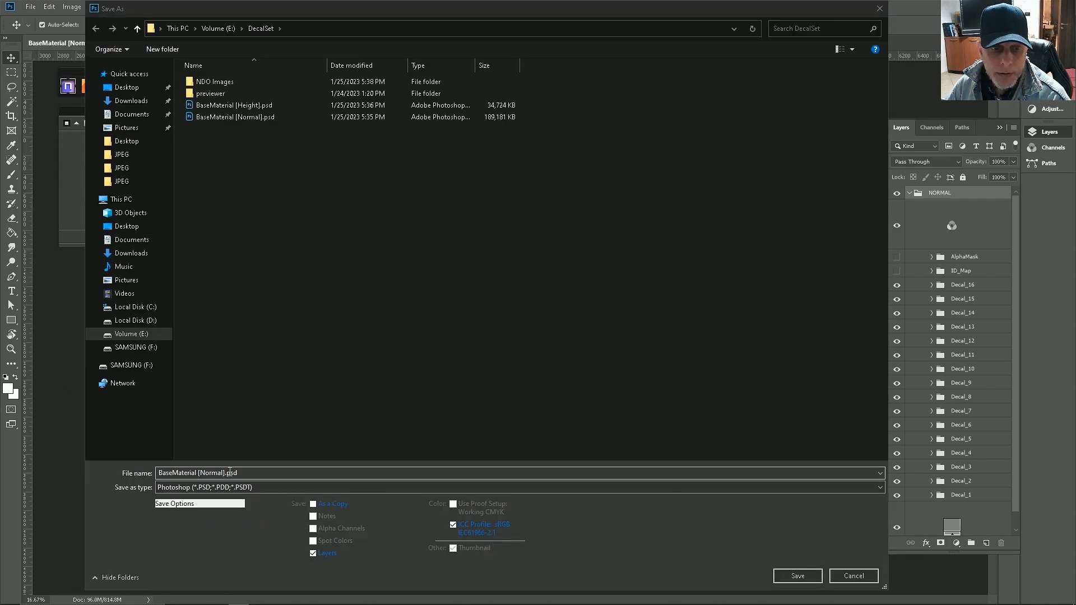
click(230, 487)
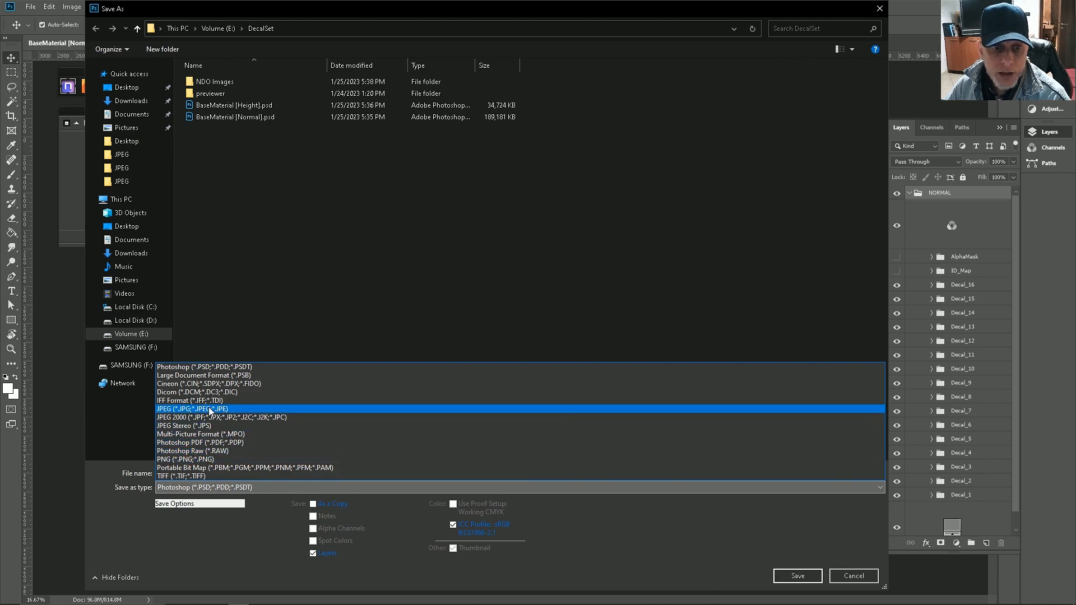
click(212, 460)
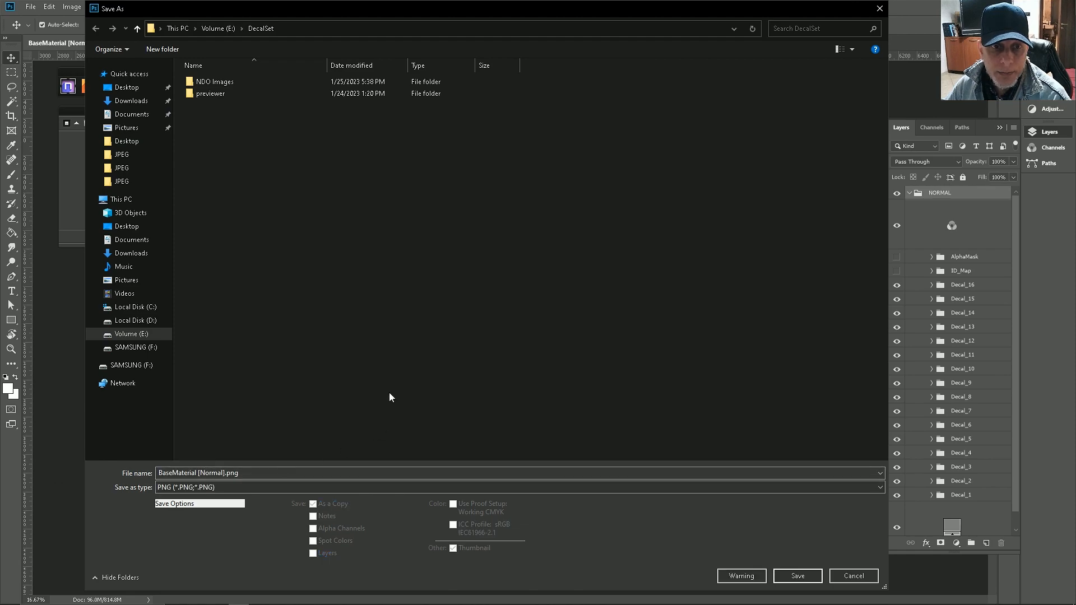
double_click(217, 82)
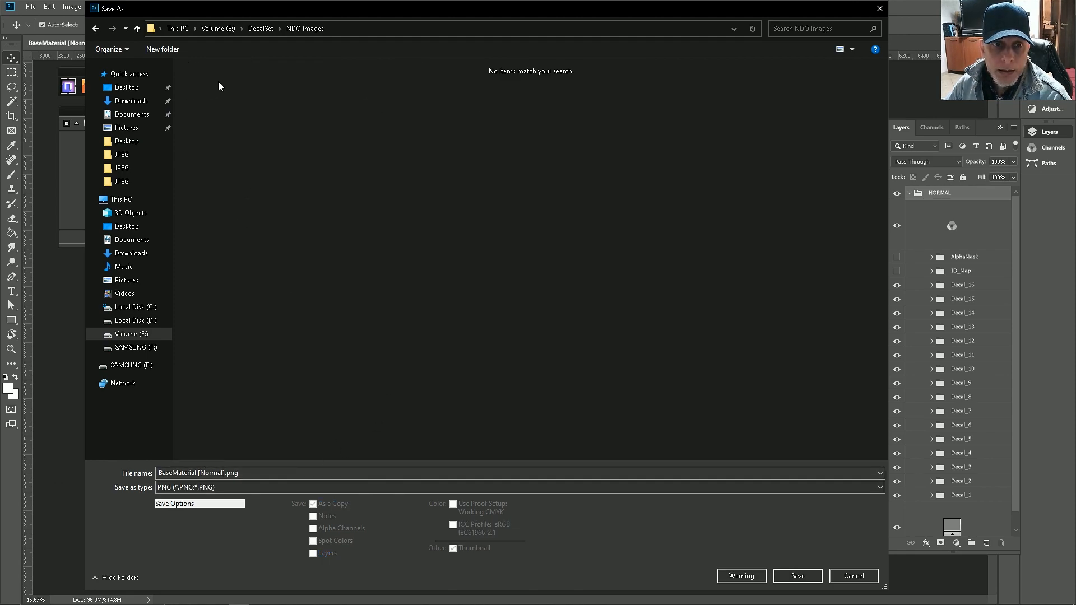
Step: Name the normal map PNG TXT_Normal and save it with the Large file size (Fastest saving) option
click(263, 474)
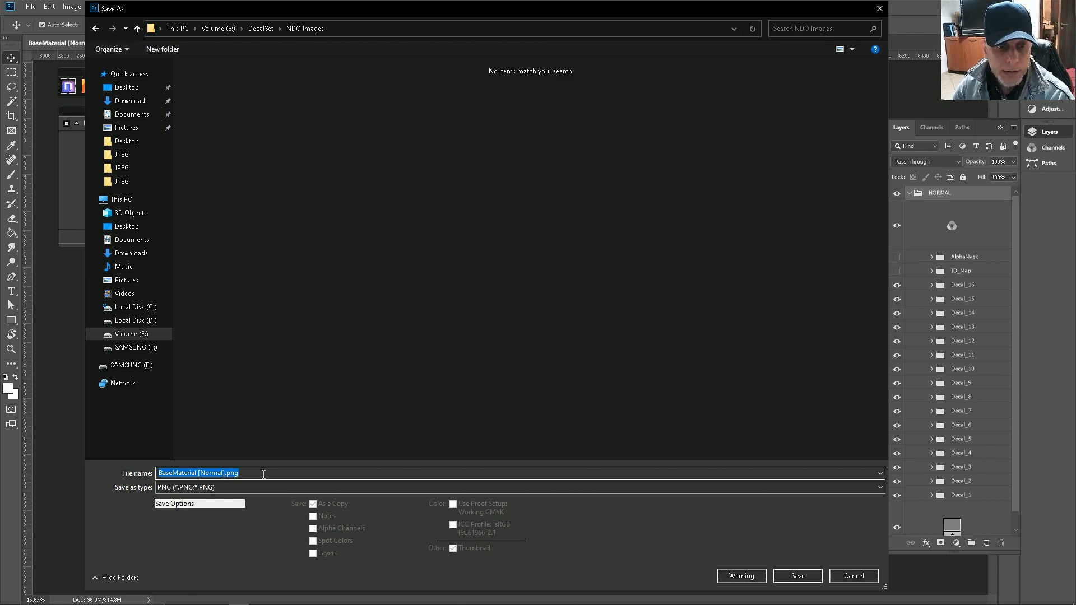
text(TXT_Normal)
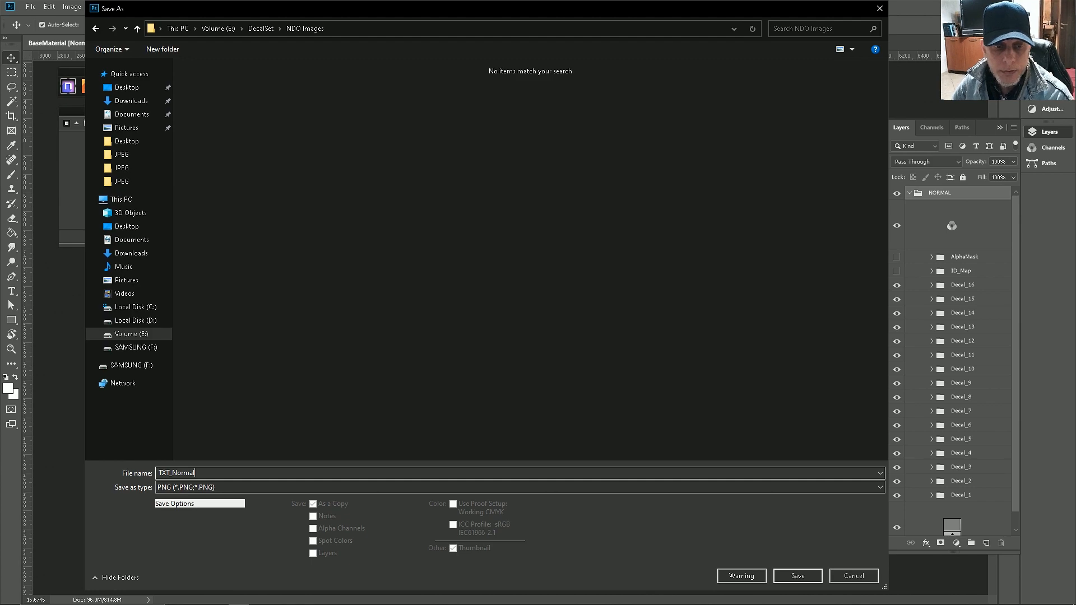
click(802, 576)
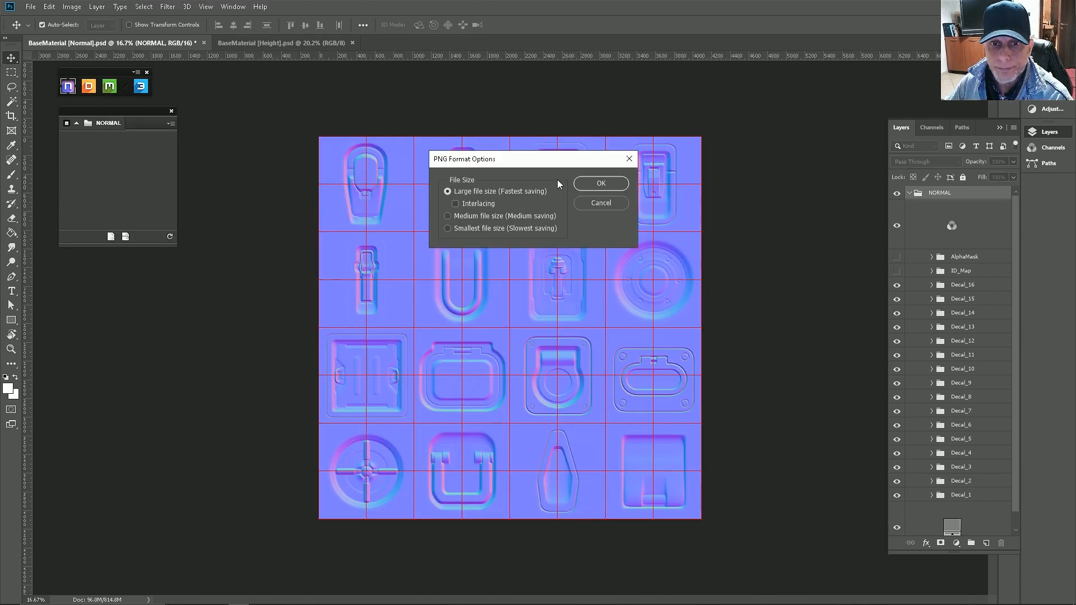
click(601, 184)
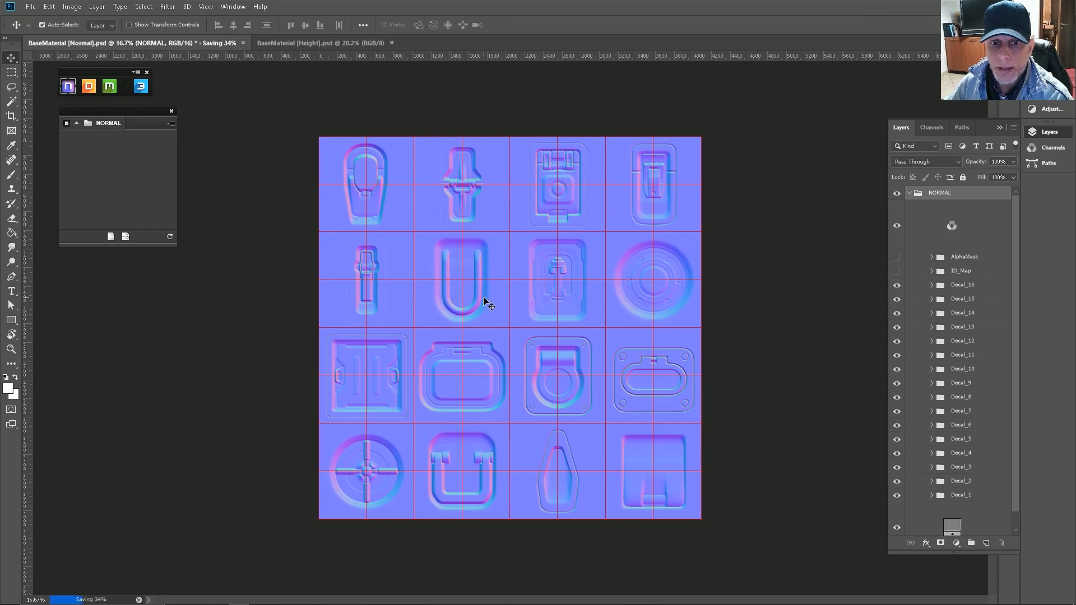
scroll(549, 268, up, 1)
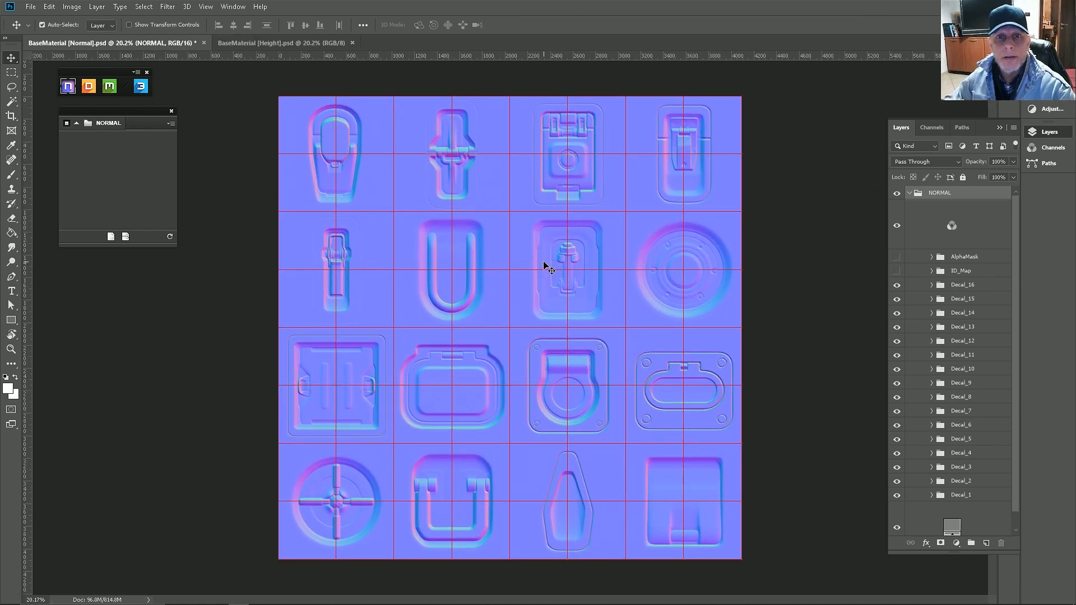